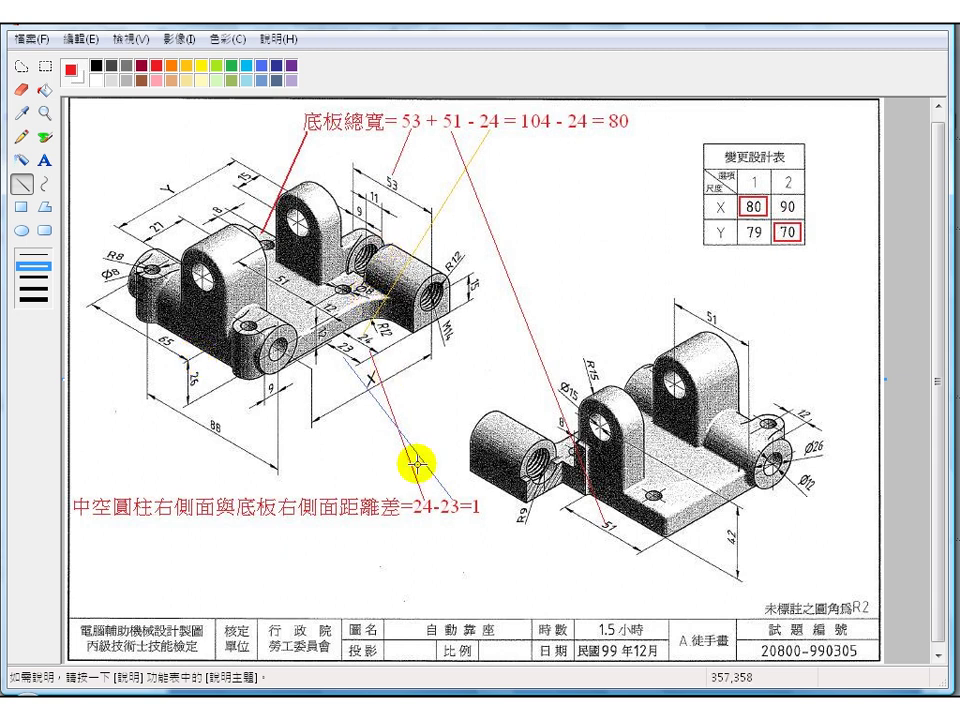
mouse_move(555, 719)
left_click(555, 635)
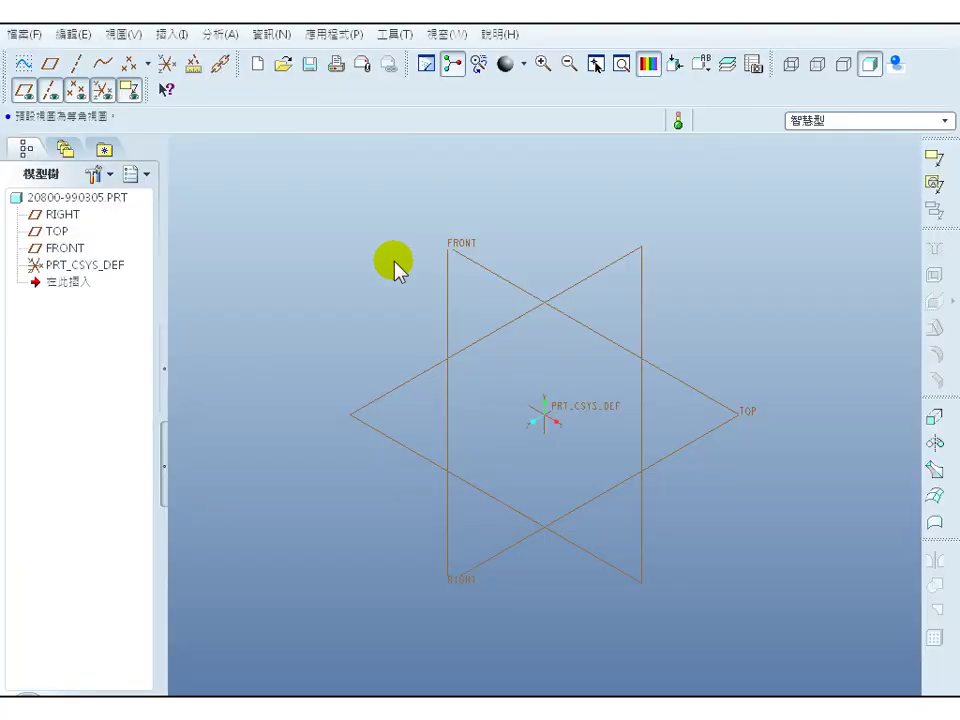
left_click(741, 416)
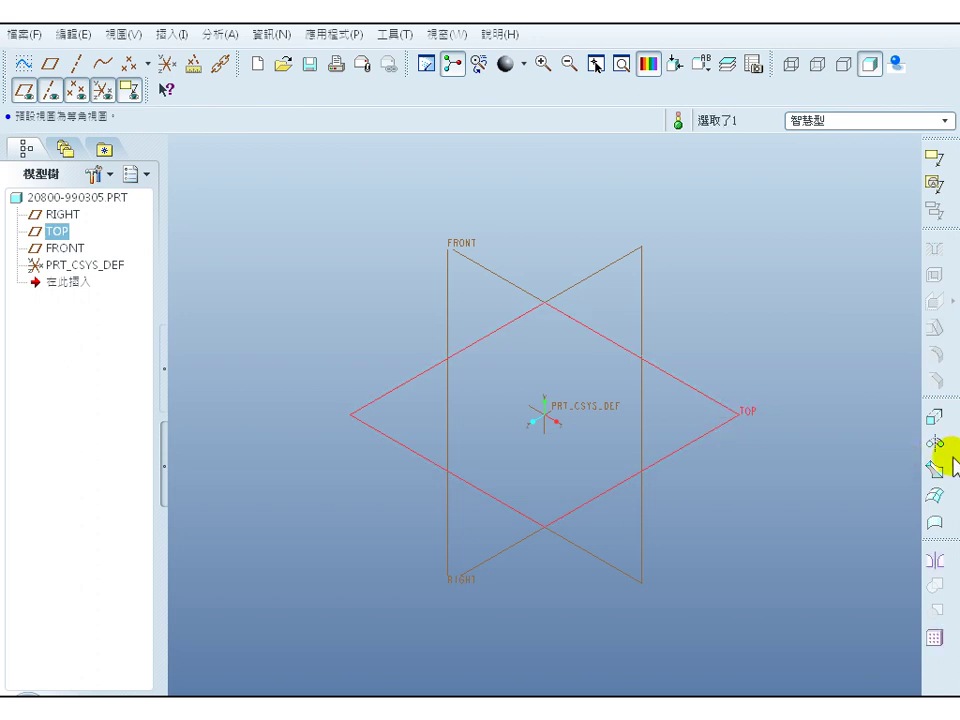
left_click(934, 417)
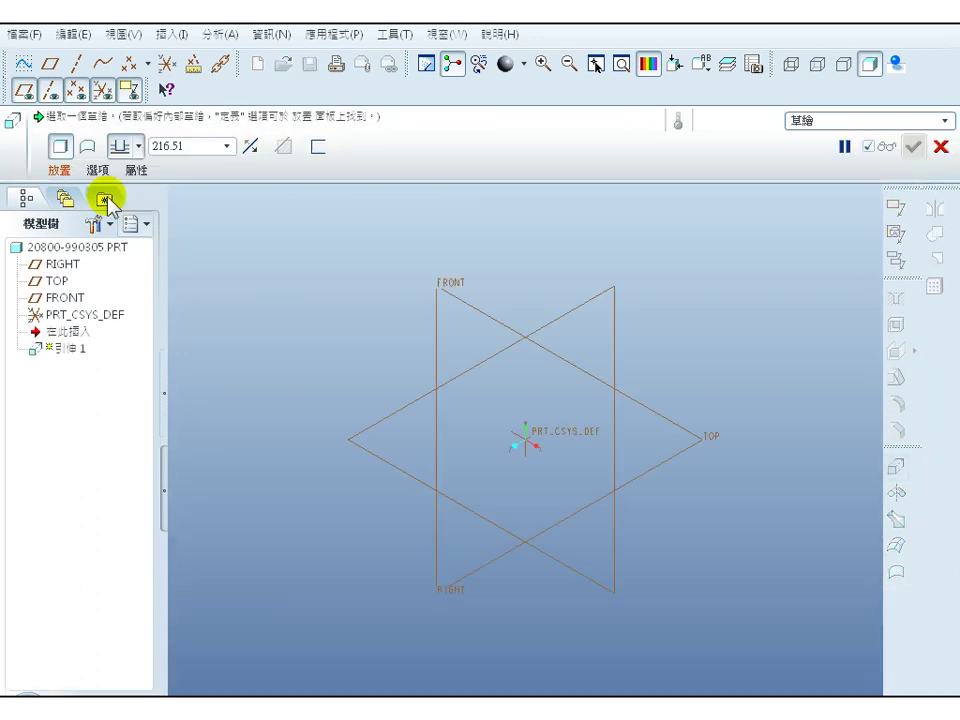
left_click(58, 170)
left_click(197, 222)
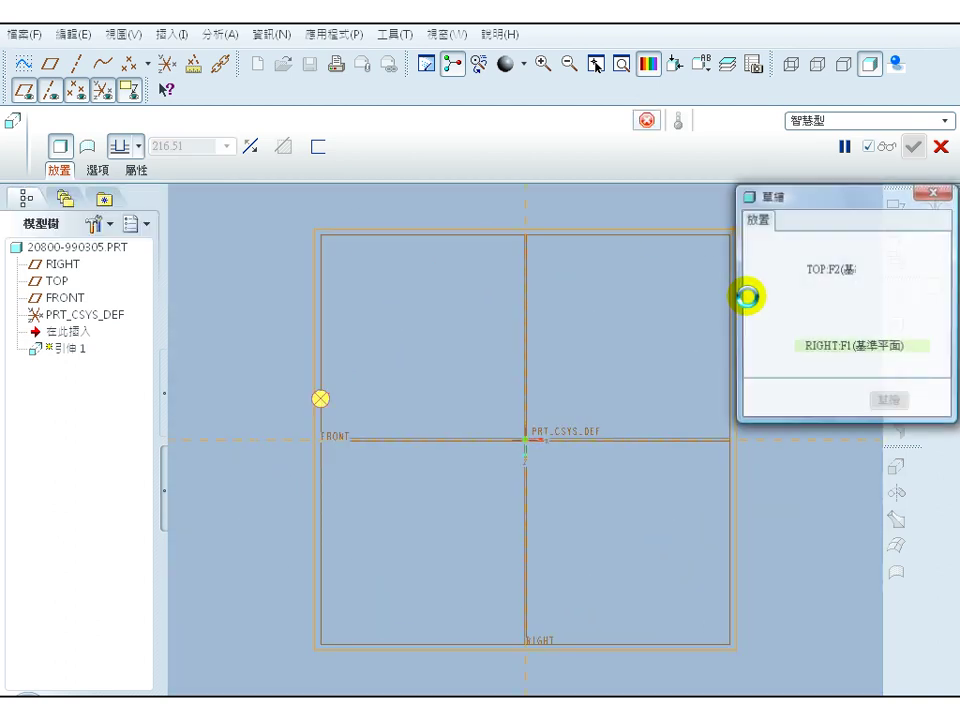
left_click(884, 401)
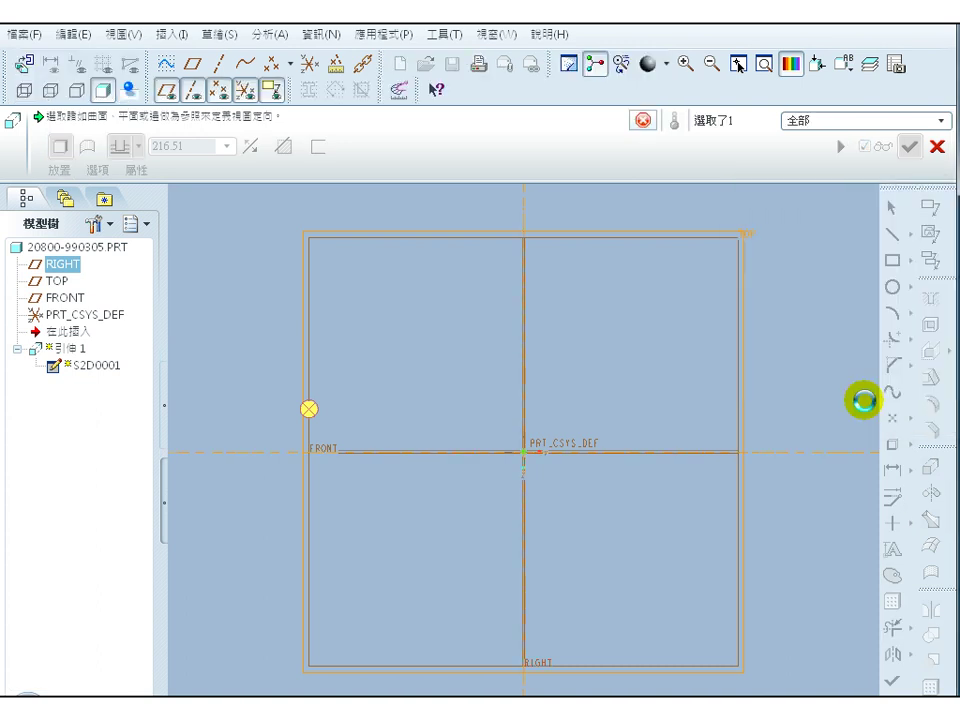
- Sketch a rectangle about 253 by 170 enclosing the origin, crossing both reference axes
left_click(930, 261)
left_click(440, 365)
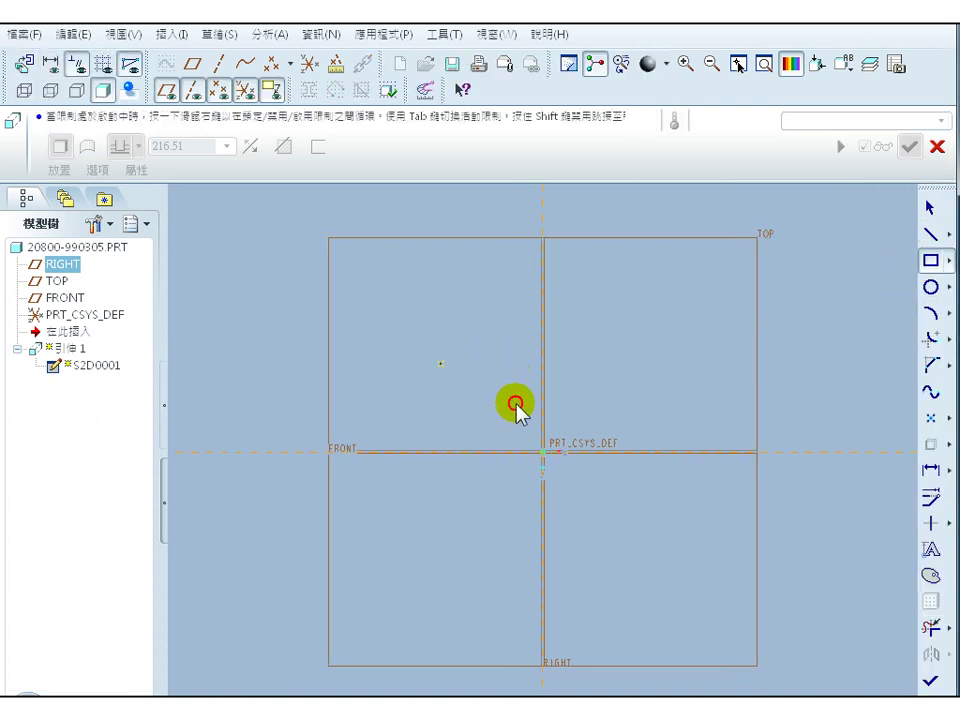
left_click(654, 507)
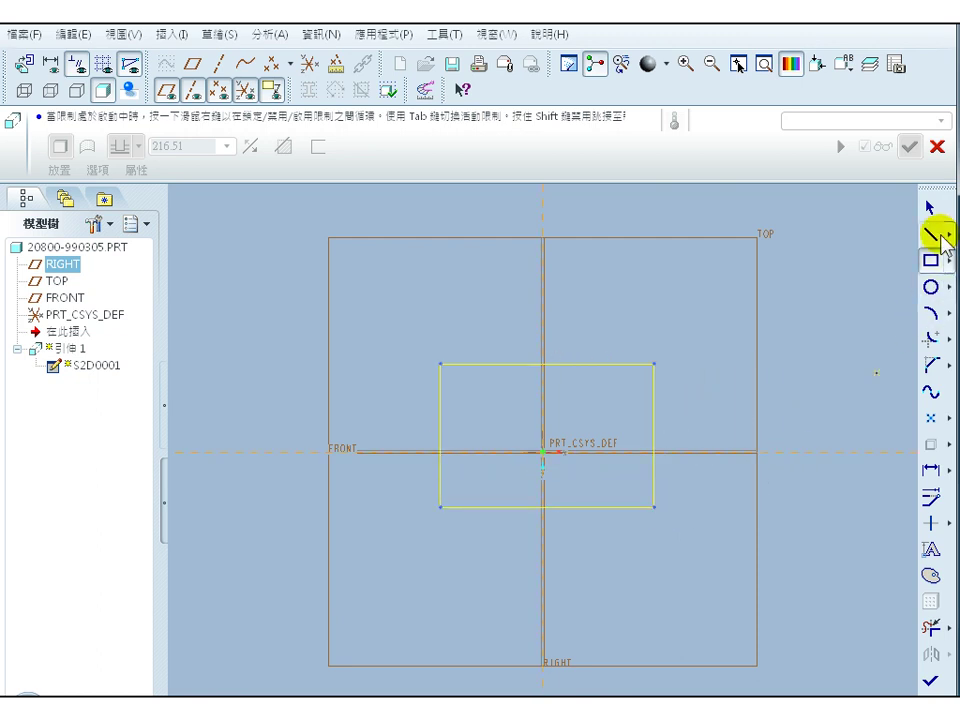
left_click(929, 207)
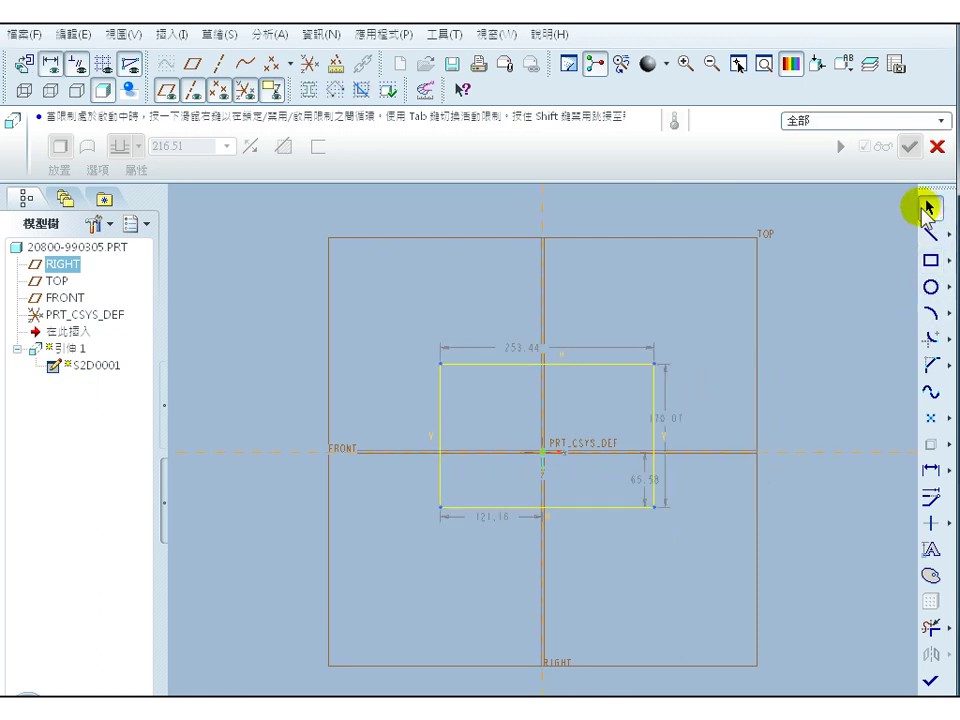
- Set the distance from the FRONT reference to the rectangle's lower edge to 22
double_click(640, 485)
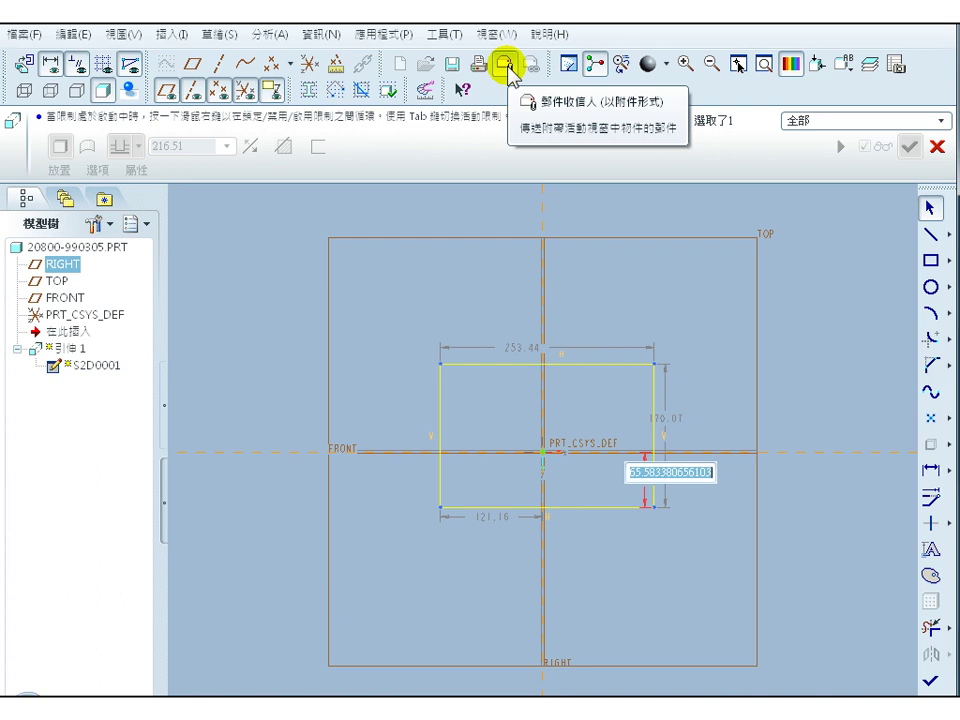
type("22")
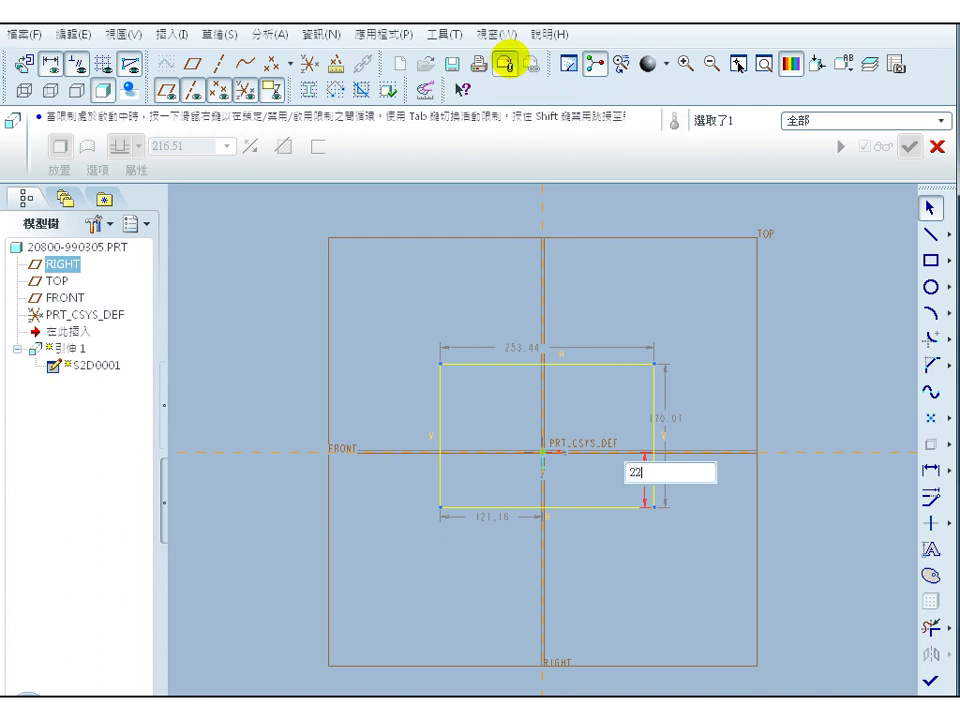
key("Return")
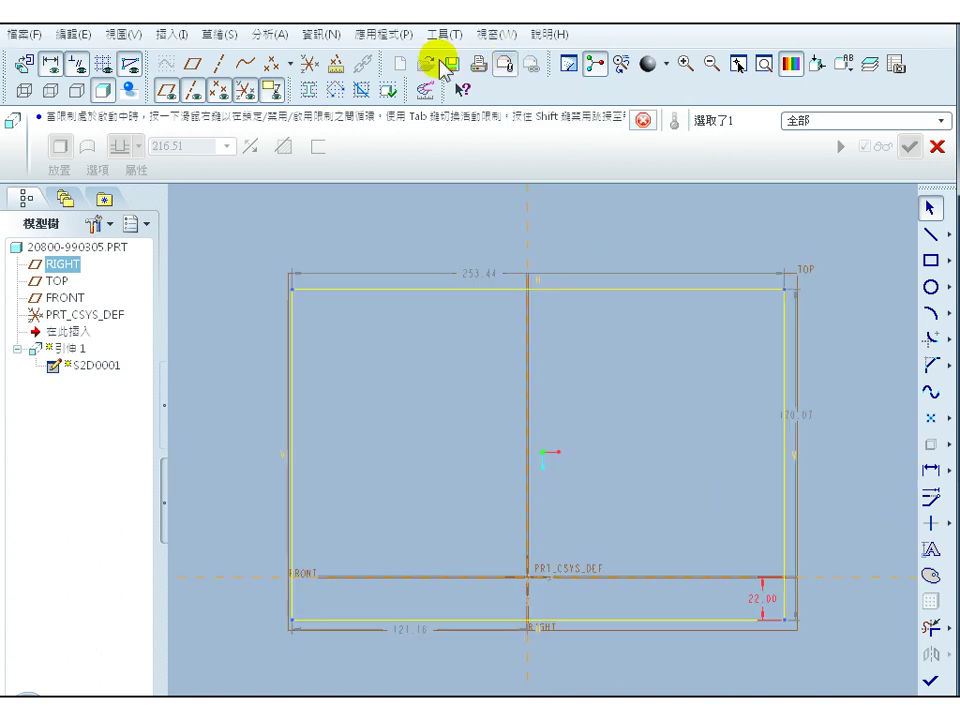
- Dimension the distance between the rectangle's upper edge and the FRONT reference and set it to 35
left_click(930, 467)
left_click(686, 291)
left_click(693, 578)
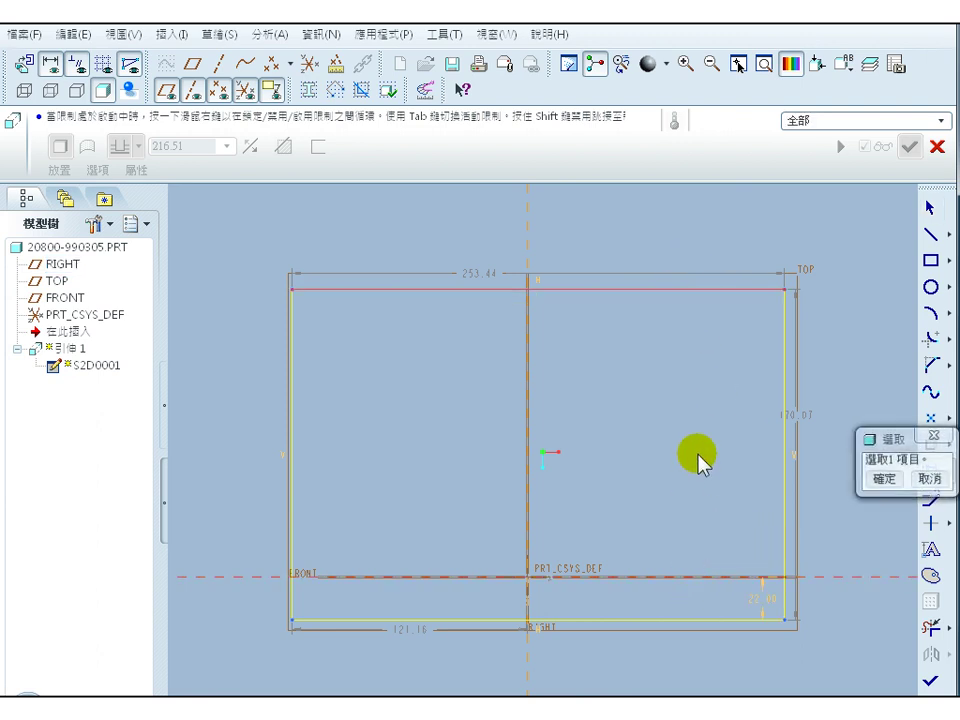
middle_click(701, 456)
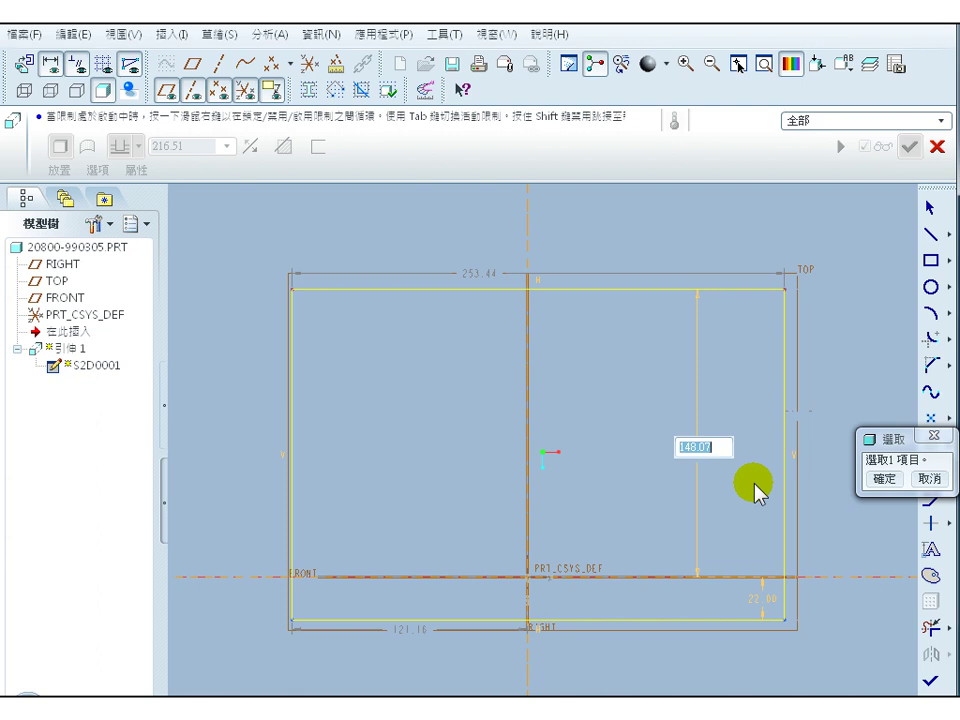
key("Return")
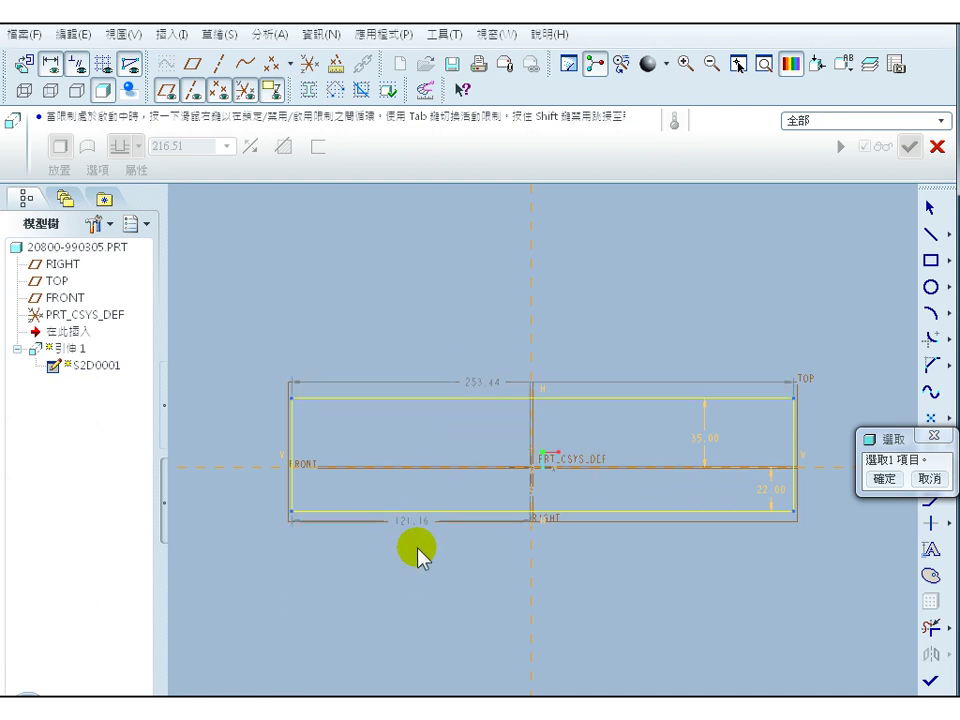
left_click(764, 516)
middle_click(764, 516)
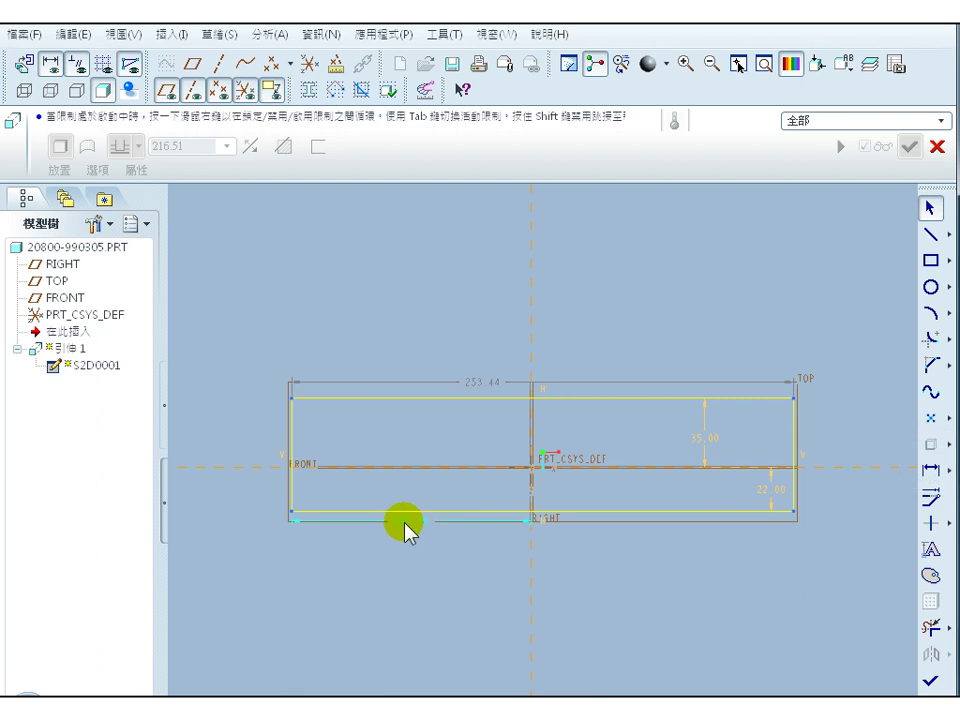
- Set the rectangle's left edge 40 from the RIGHT reference and its overall width to 80
double_click(406, 521)
type("40")
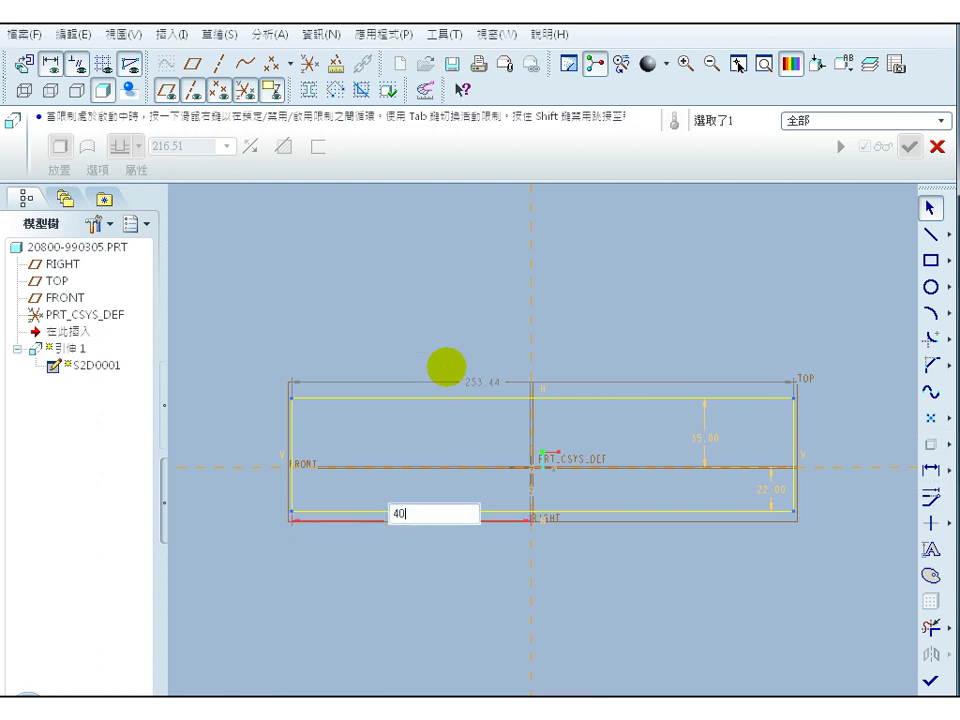
key("Return")
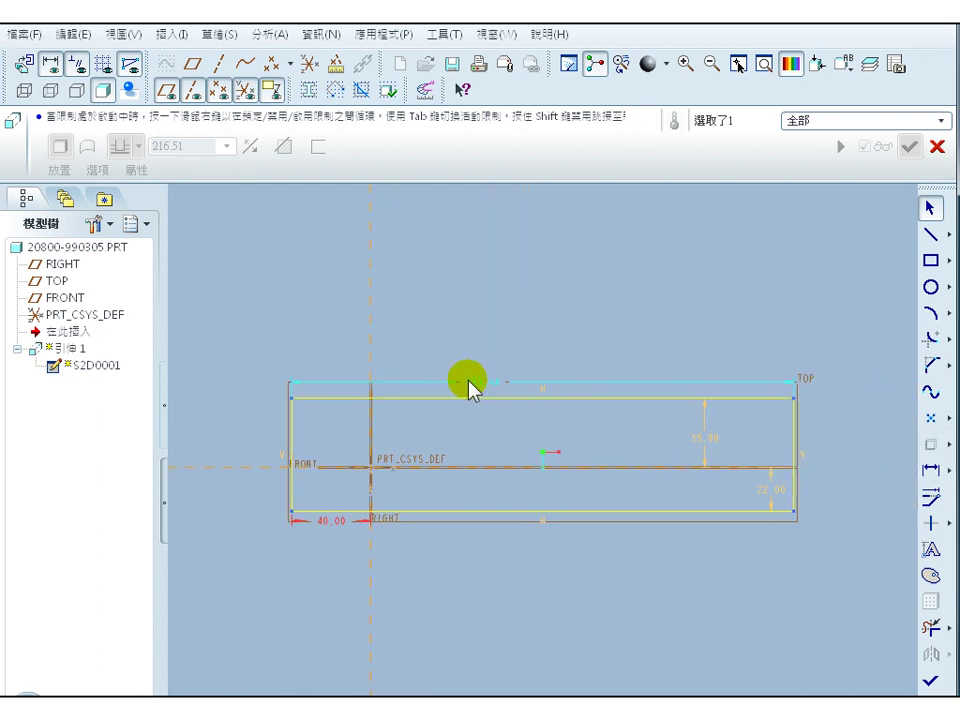
double_click(468, 384)
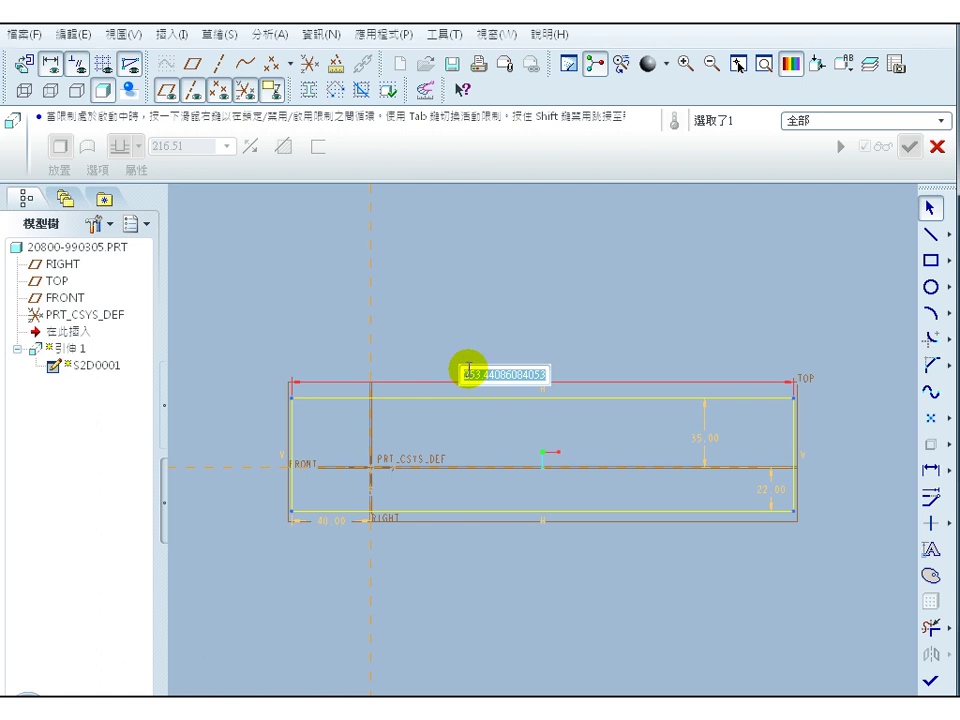
type("80")
key("Return")
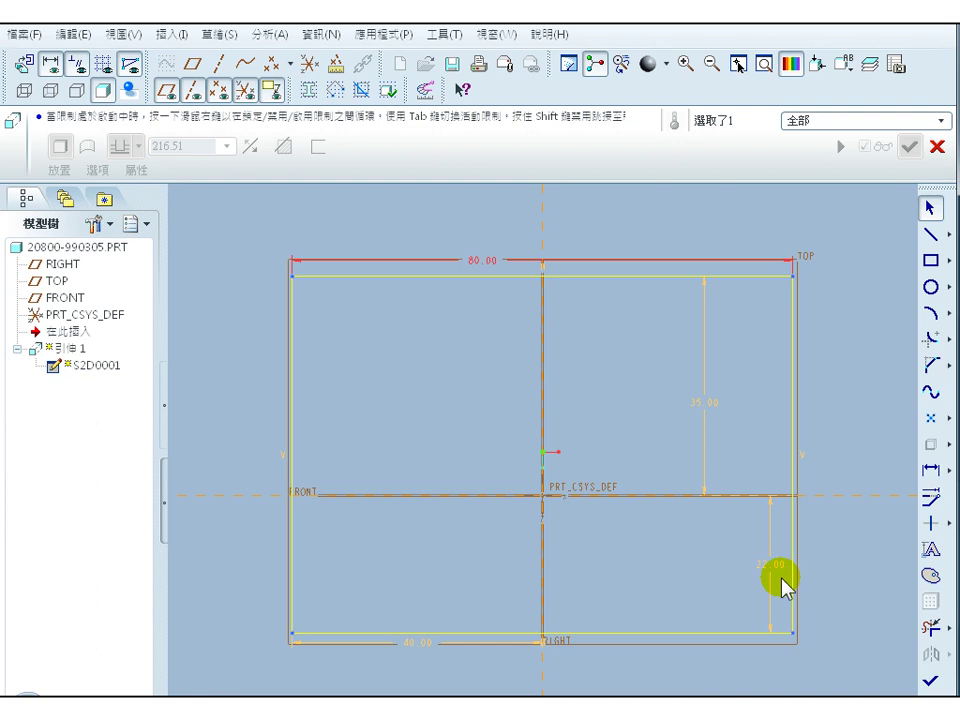
- Tidy the sketch by aligning the 22 and 35 dimensions and placing the 40 and 80 dimensions clear of the rectangle
left_click(740, 572)
left_click_drag(740, 572, 703, 561)
left_click_drag(415, 645, 418, 672)
left_click_drag(484, 263, 483, 249)
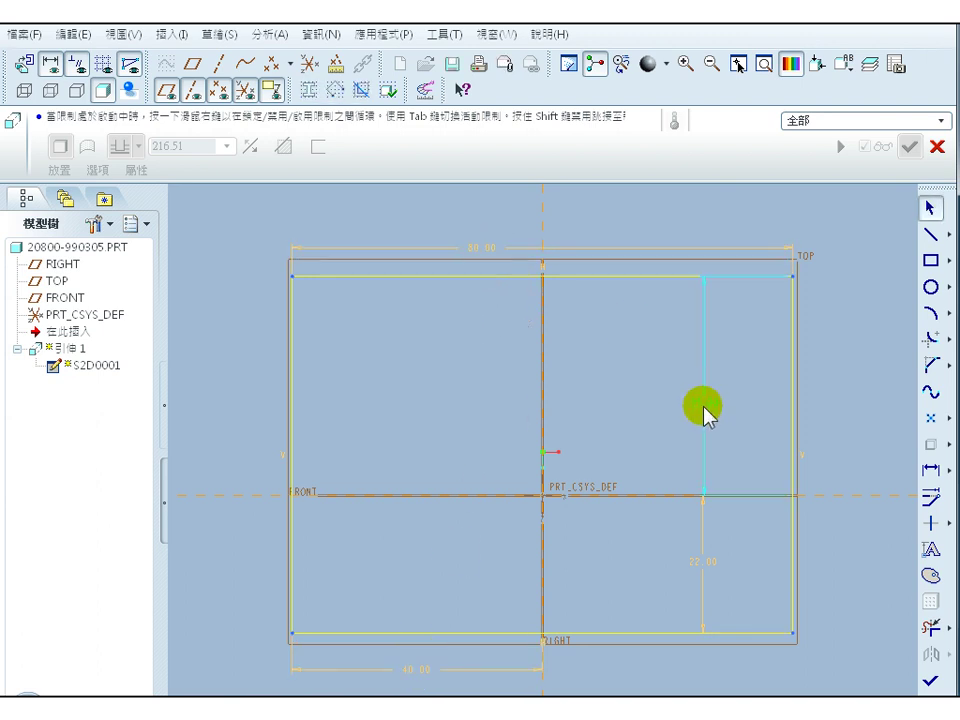
left_click_drag(707, 398, 714, 425)
- Finish the sketch and extrude the rectangle to a depth of 12 as the base plate
left_click(930, 682)
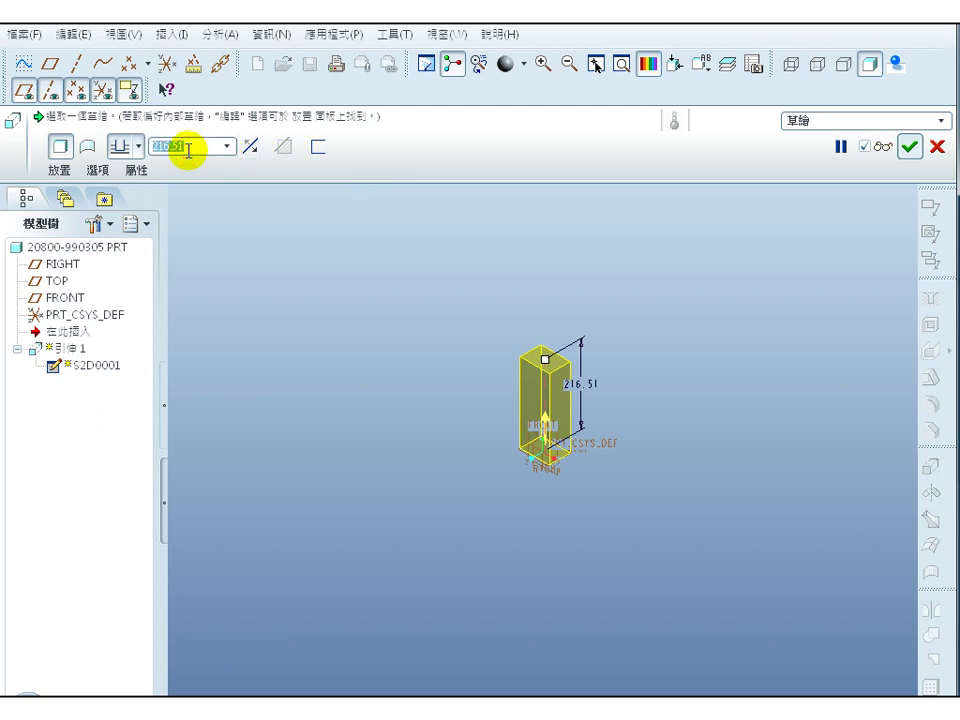
type("12")
key("Return")
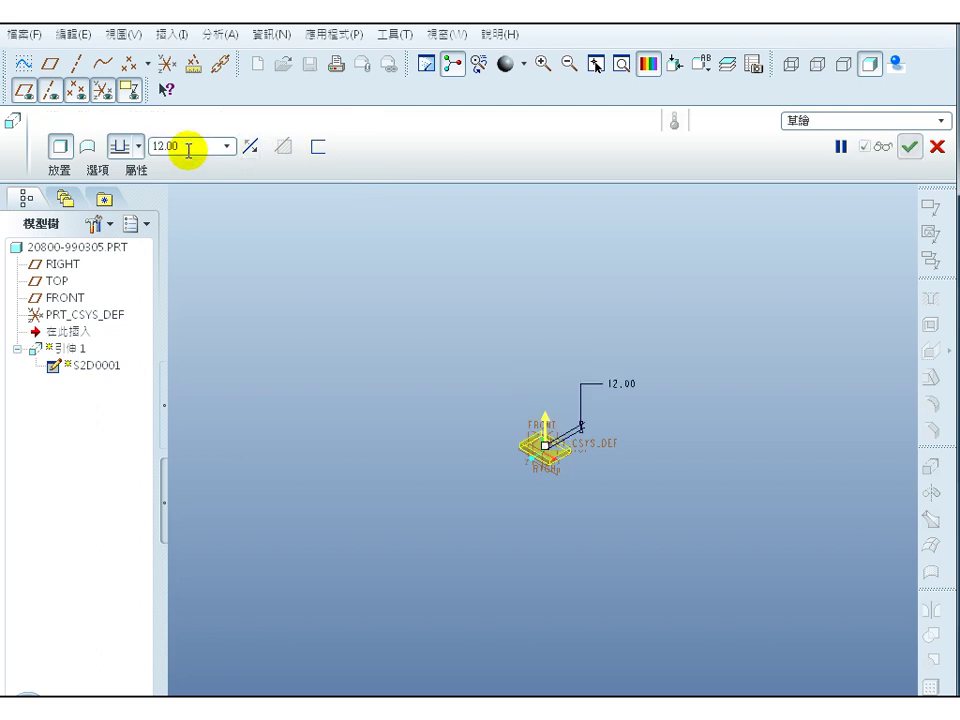
left_click(909, 150)
left_click(851, 380)
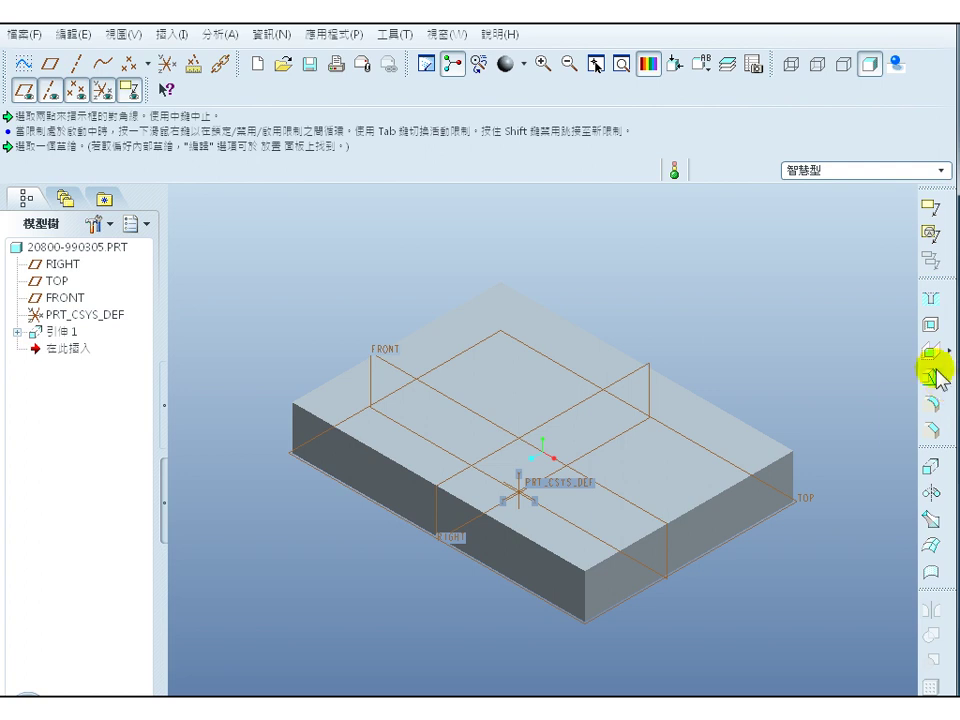
- Start a Revolve with datum axes, points and coordinate systems hidden, and open its sketch on the plate's long front side face
left_click(931, 492)
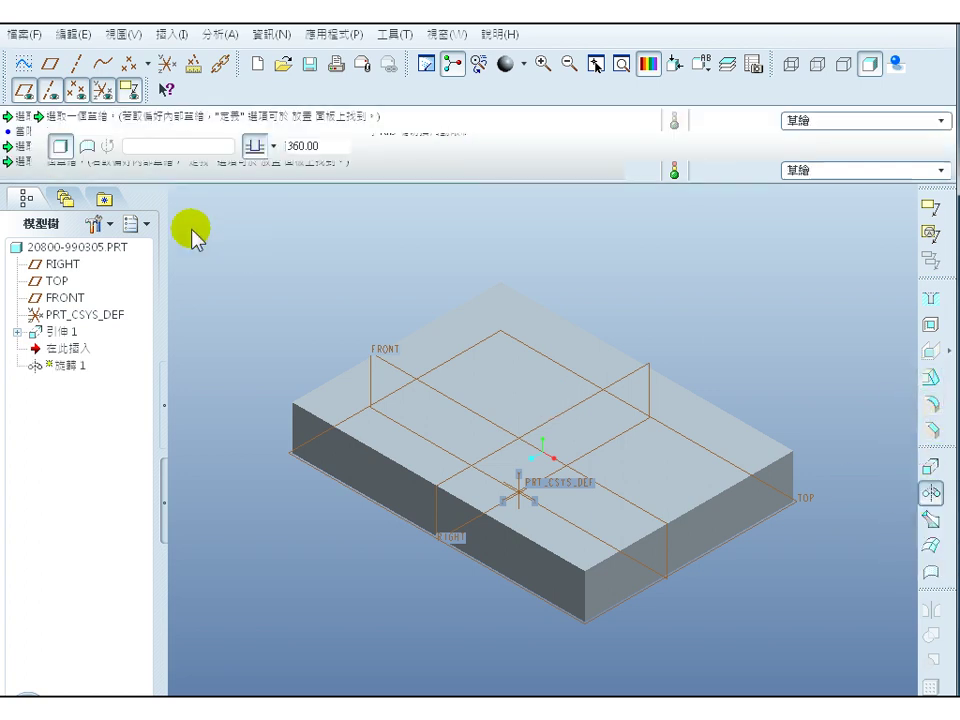
left_click(102, 90)
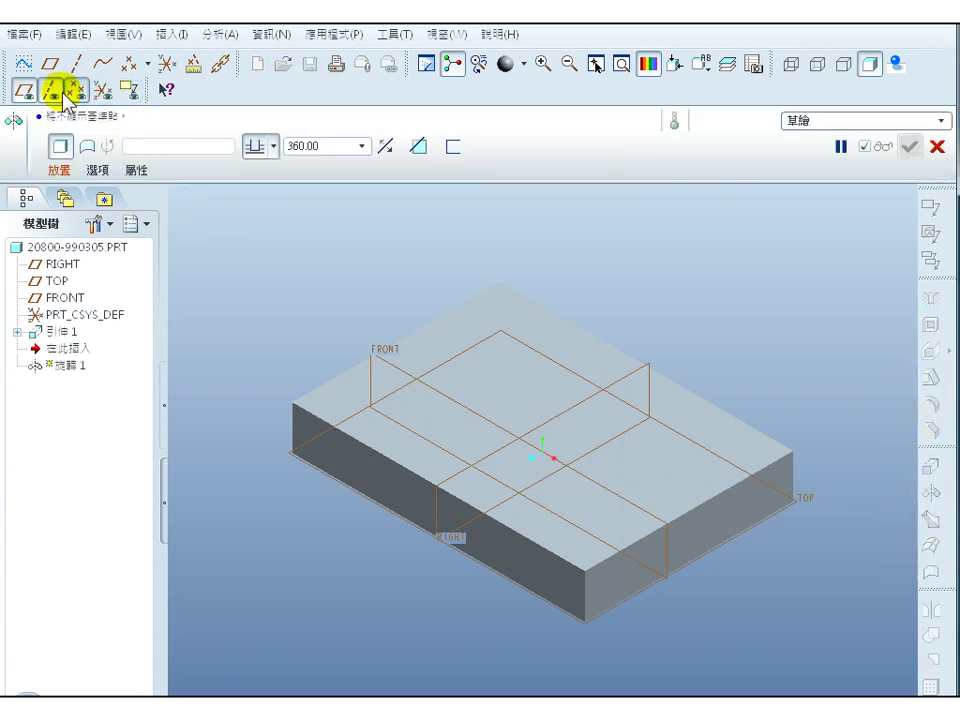
left_click(59, 170)
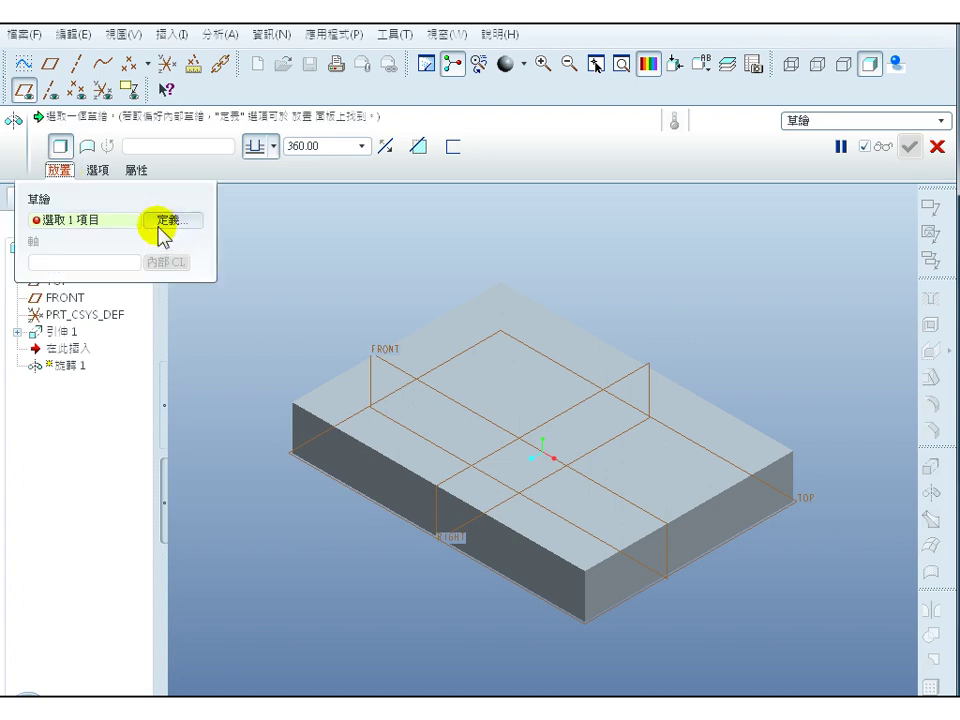
left_click(160, 220)
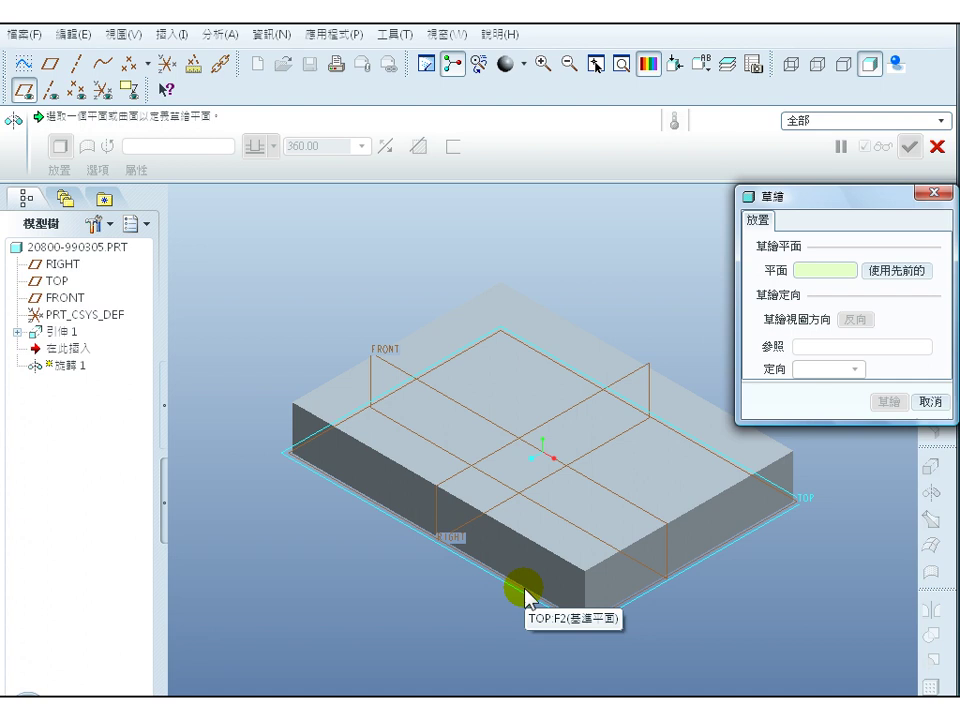
mouse_move(829, 186)
left_mouse_down()
mouse_move(476, 178)
mouse_move(430, 158)
left_mouse_up()
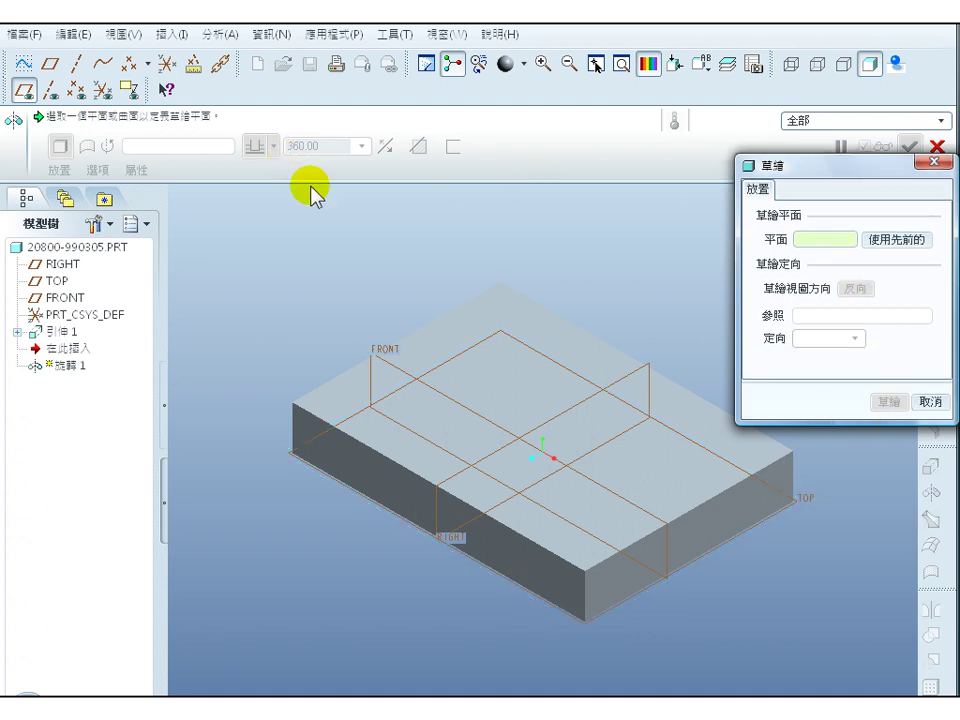
left_click(383, 478)
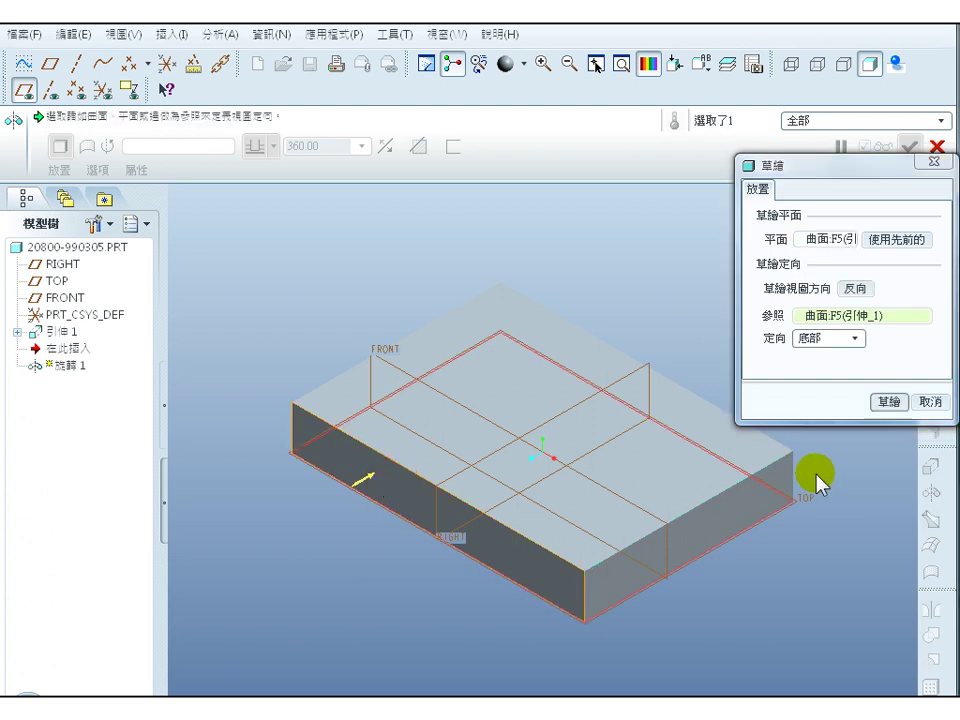
left_click(888, 401)
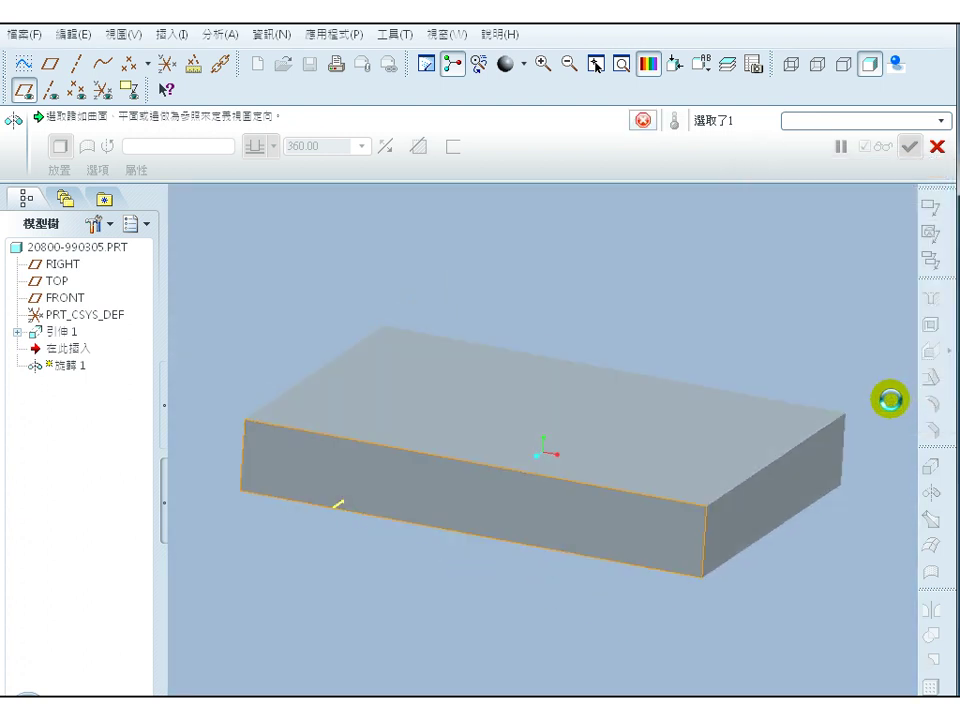
- Draw a horizontal centerline just above the plate's top edge as the revolve axis
left_click(948, 233)
left_click(893, 238)
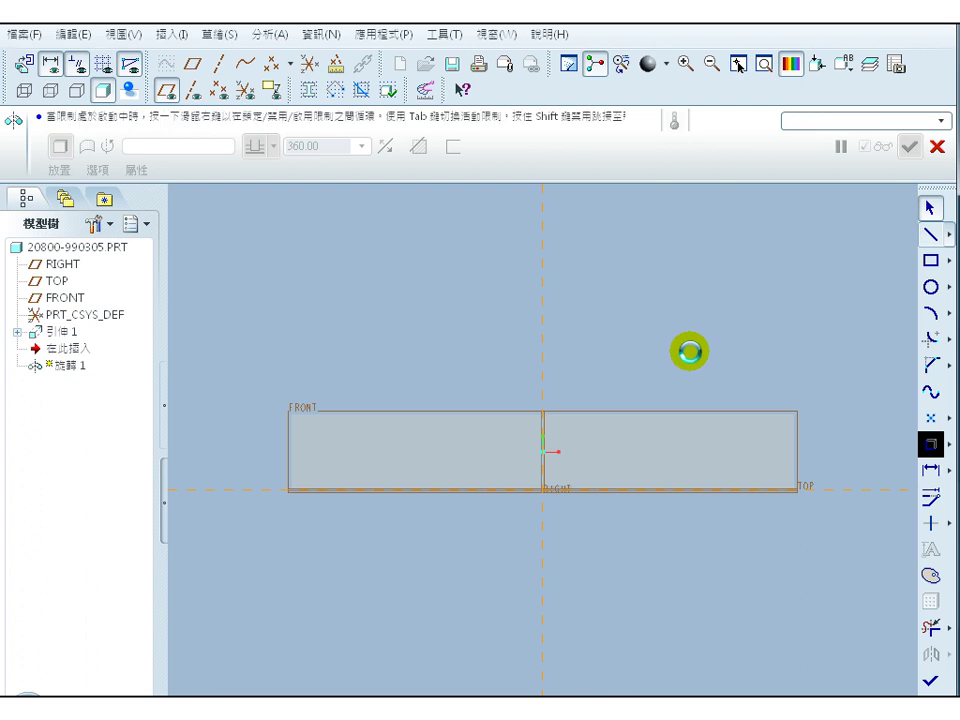
left_click(280, 381)
left_click(867, 343)
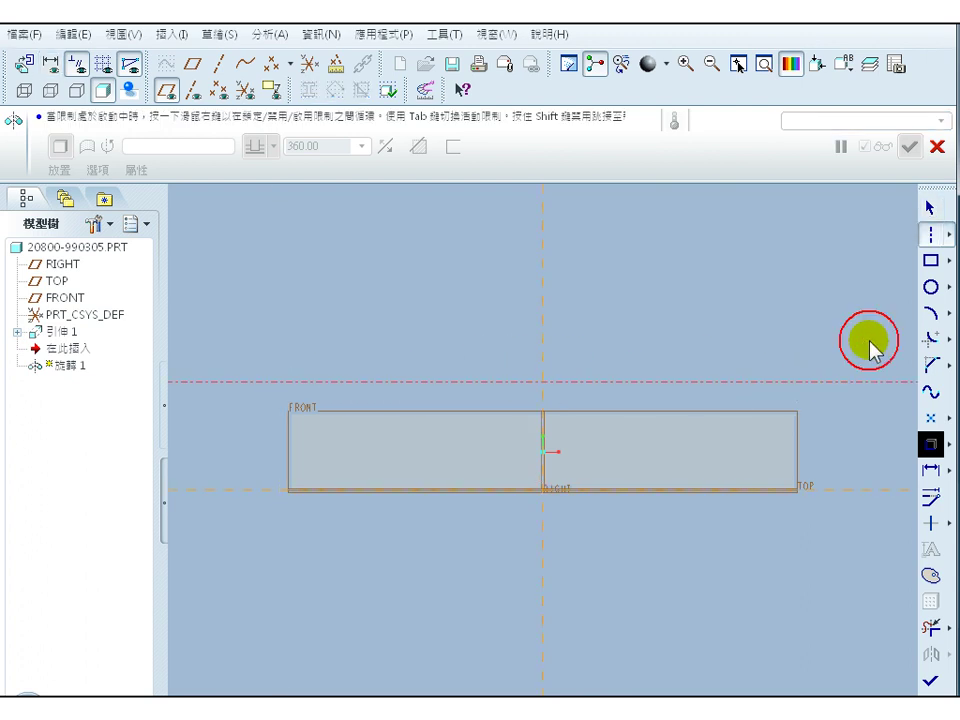
- Sketch a rectangle about 91 long with its lower edge on the centerline, extending beyond both ends of the plate
left_click(931, 261)
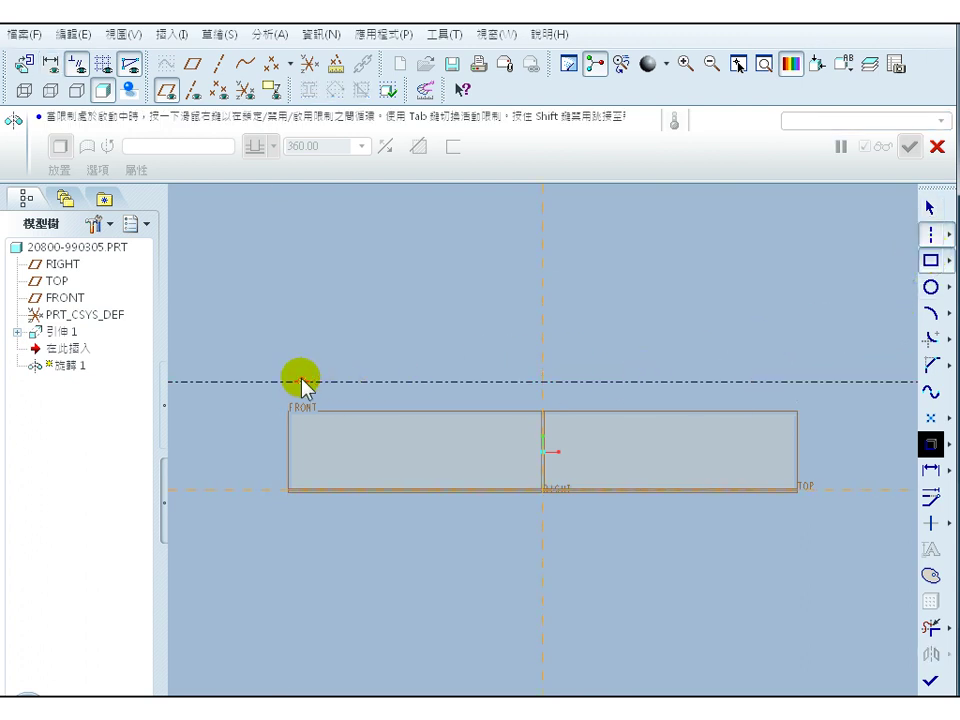
left_click(240, 381)
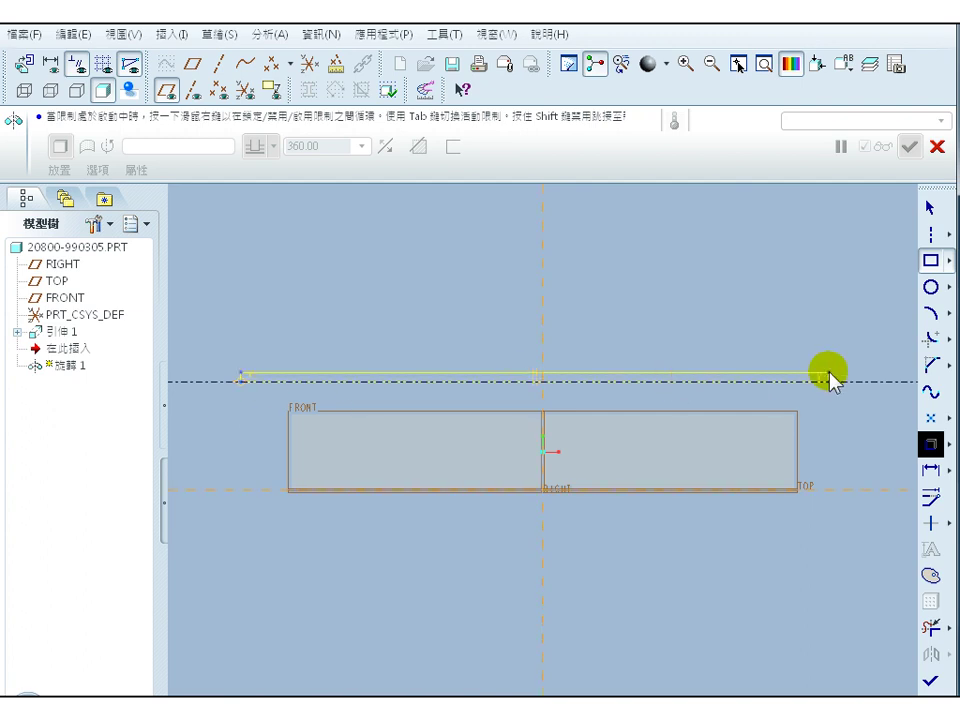
left_click(815, 314)
left_click(930, 208)
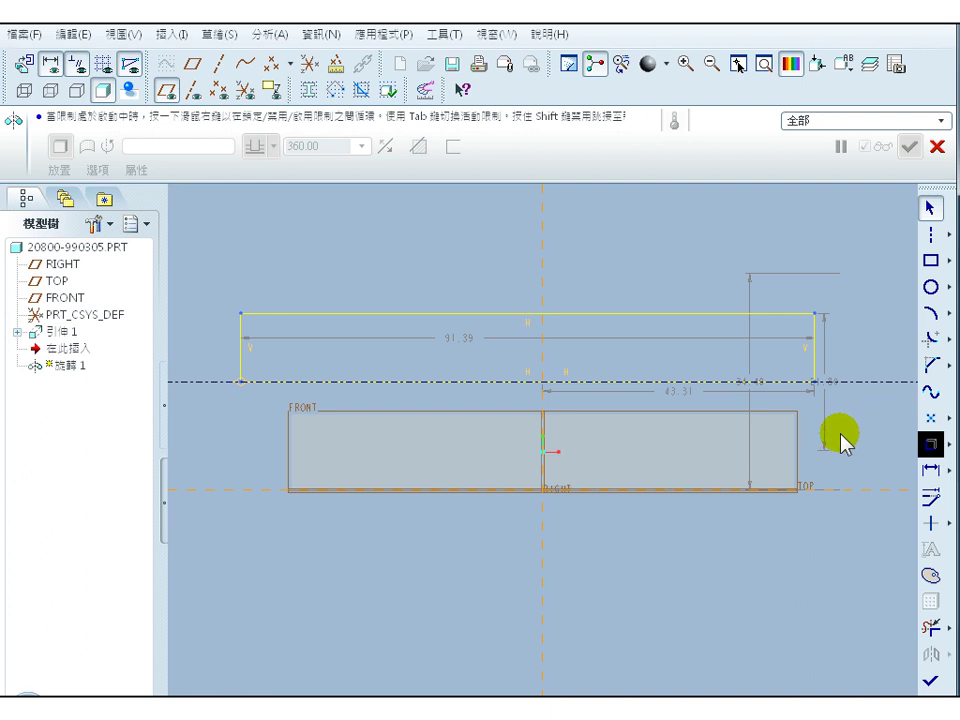
- Dimension the horizontal offset between the rectangle's right edge and the base plate's right end face and set it to 1
left_click(930, 492)
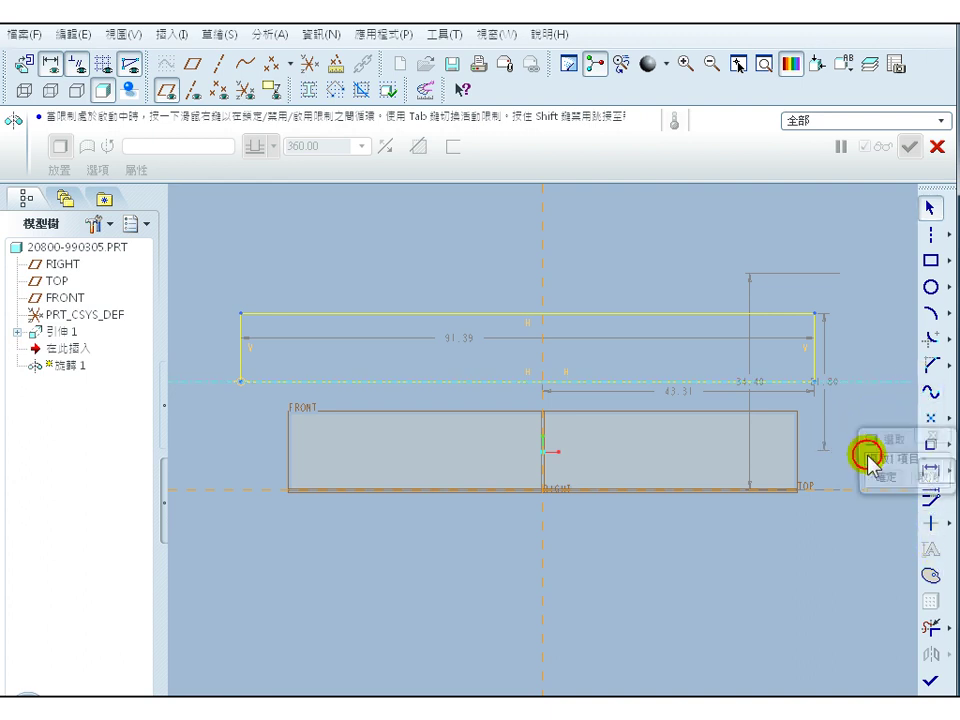
left_click(814, 348)
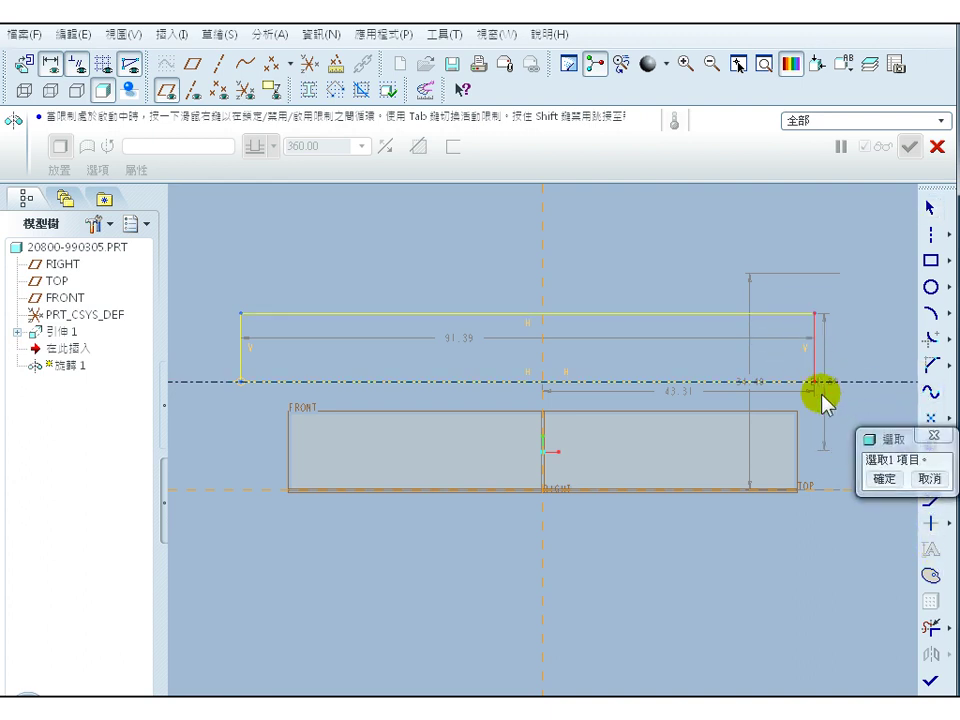
left_click(795, 460)
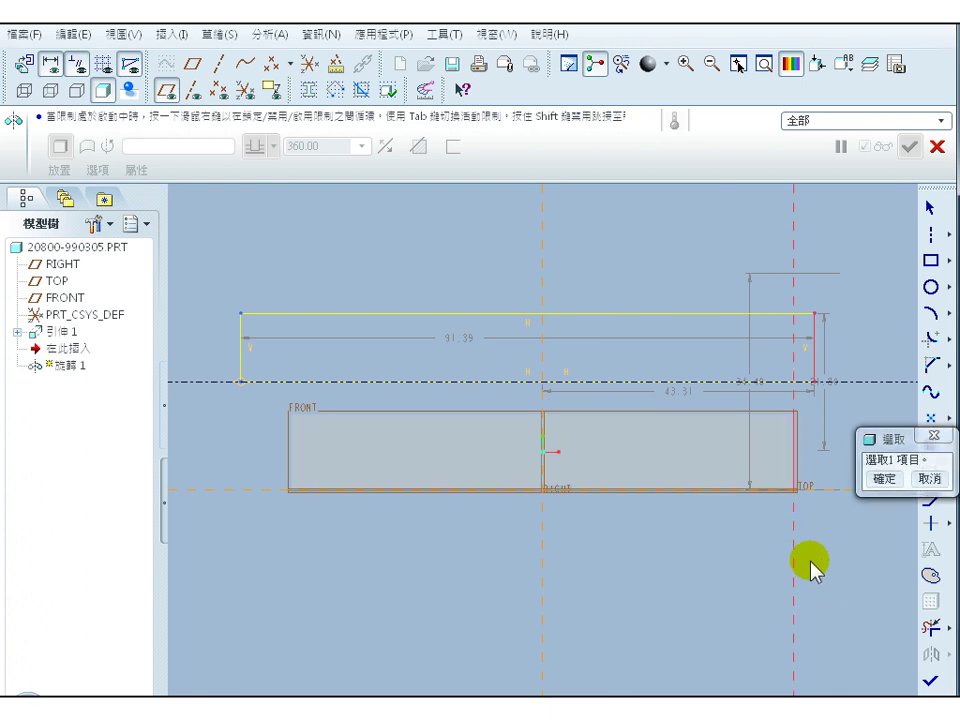
left_click(929, 478)
left_click(857, 441)
left_click(818, 370)
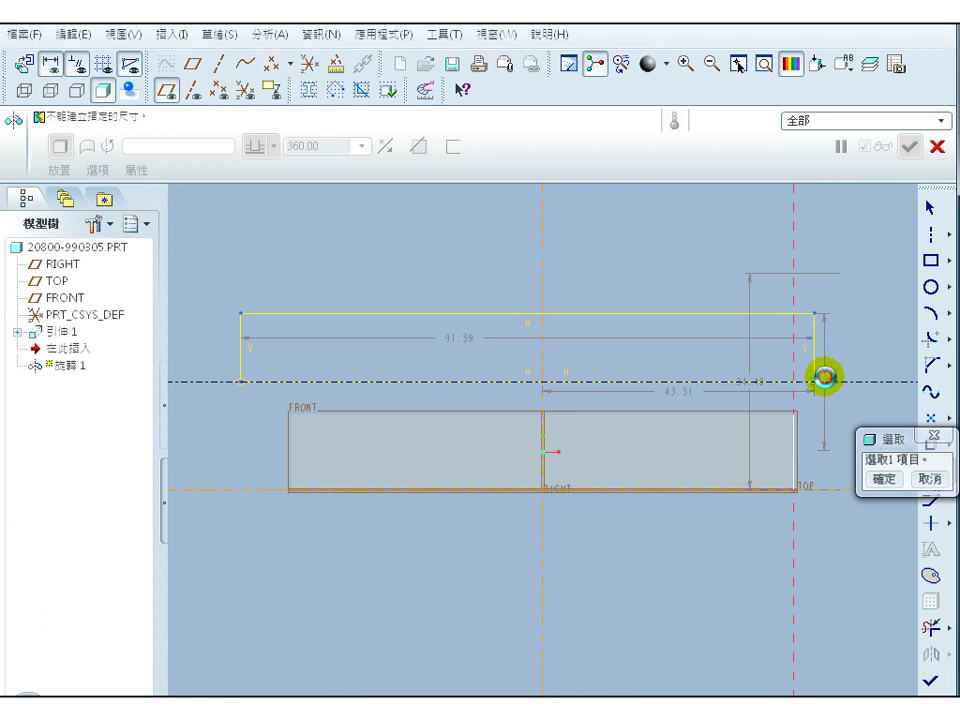
middle_click(814, 549)
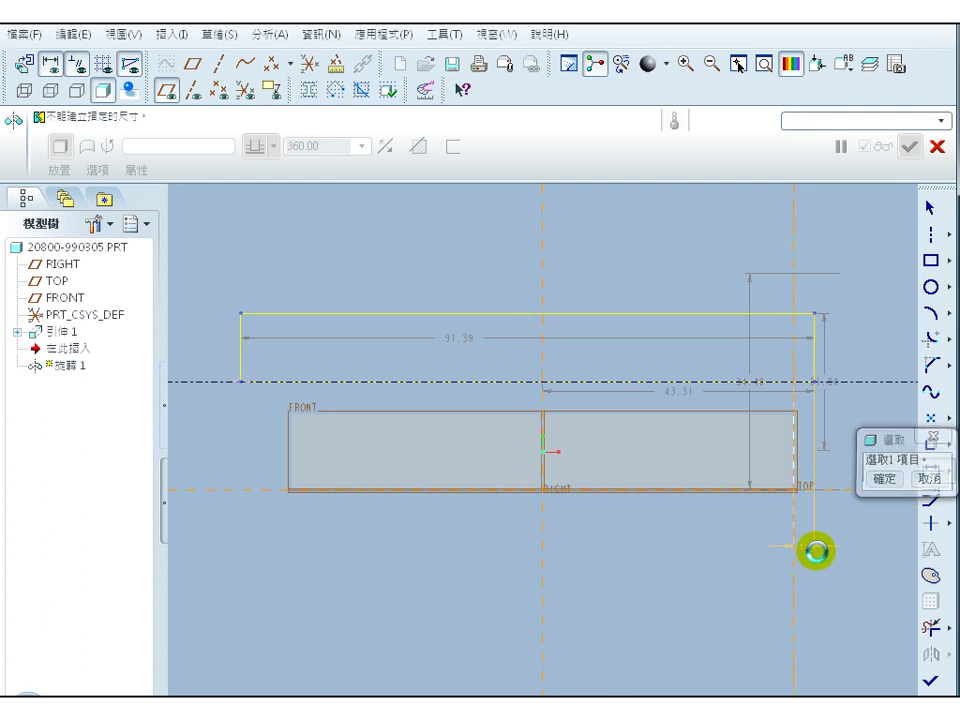
type("1")
key("Return")
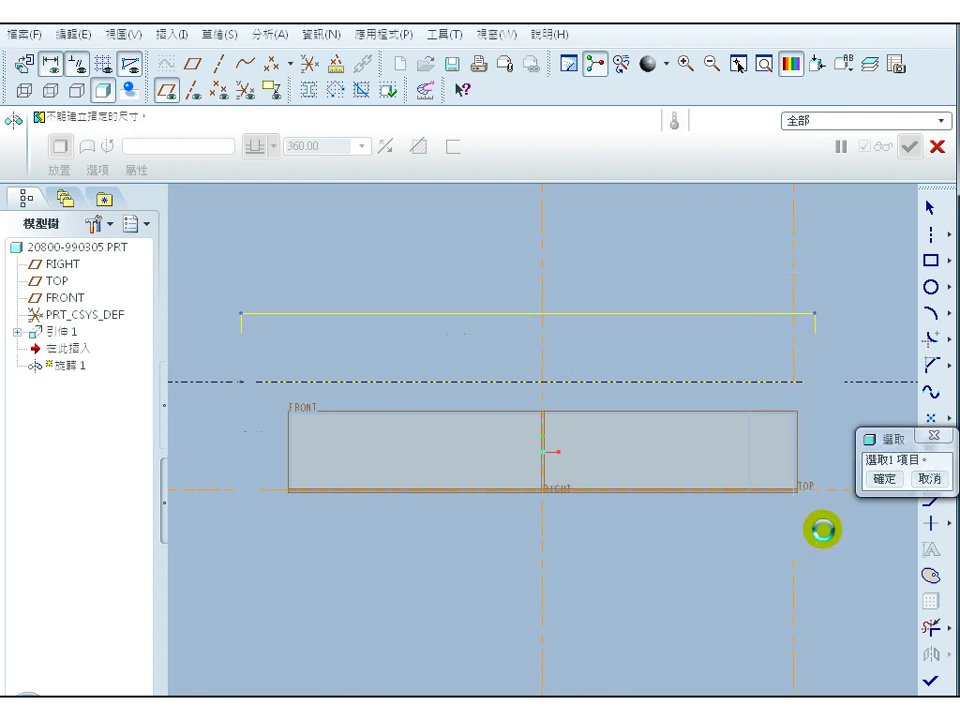
left_click(886, 477)
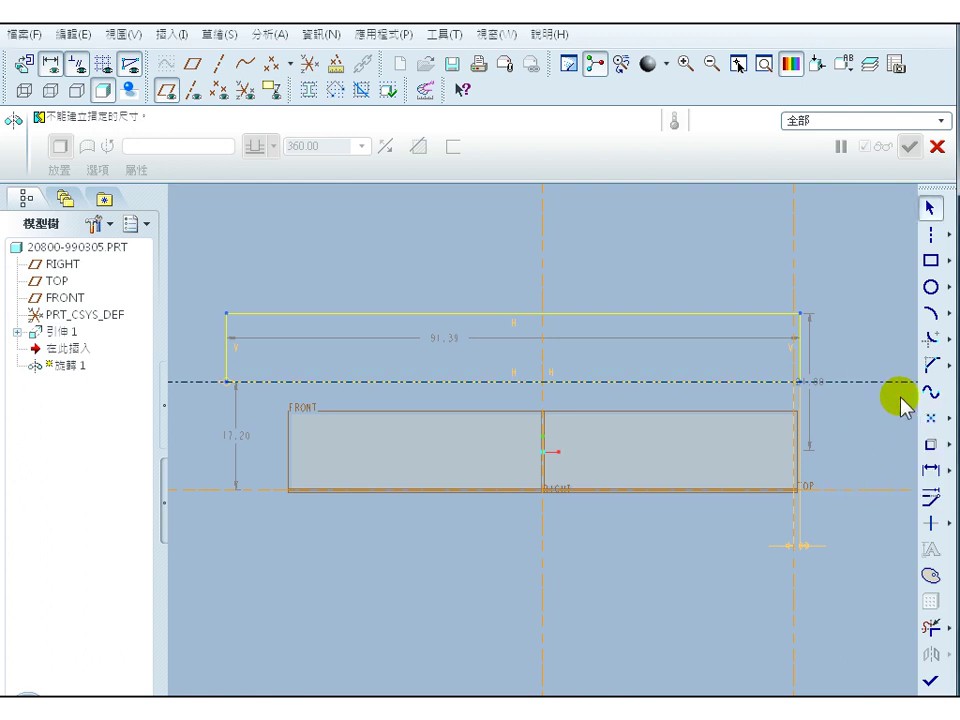
- Set the centerline's height above the TOP reference to 13 and the revolve profile's diameter to 26
double_click(233, 437)
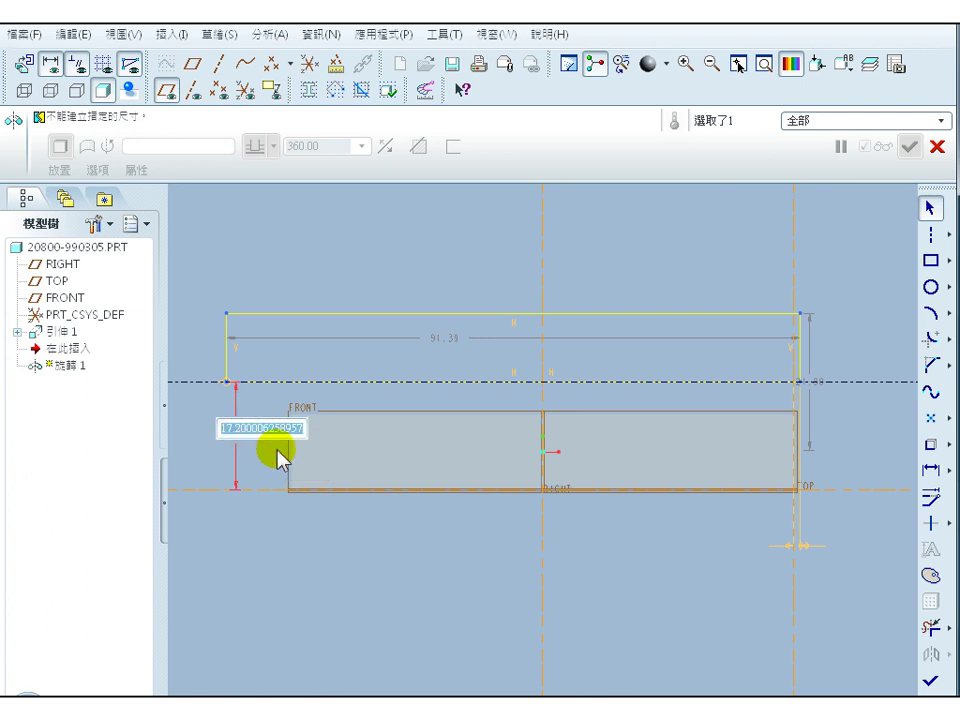
type("13")
key("Return")
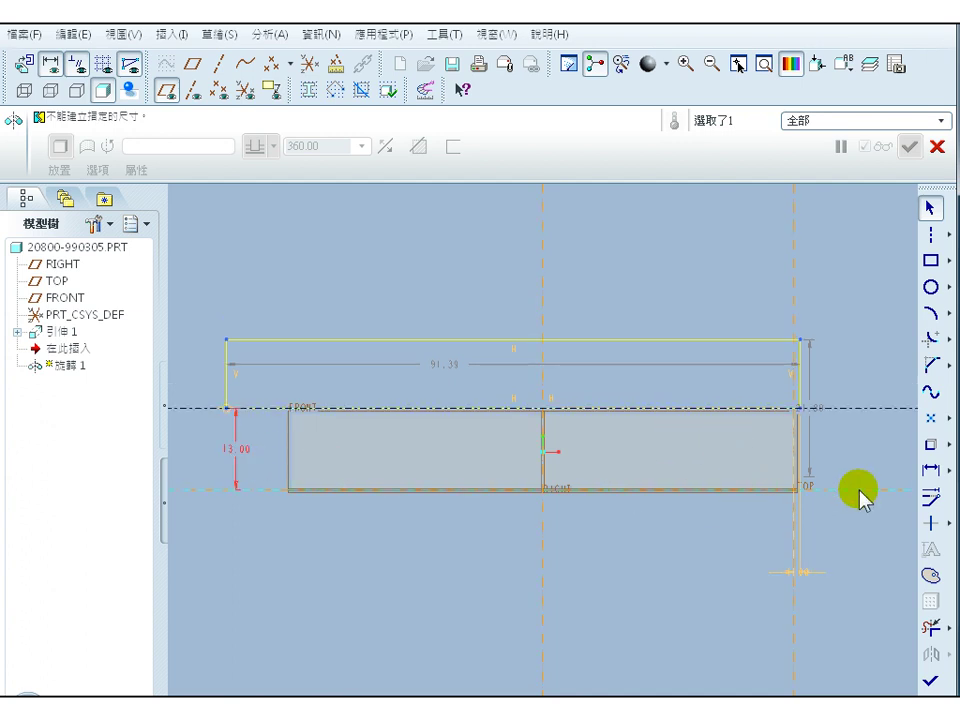
left_click(808, 405)
middle_click(866, 388)
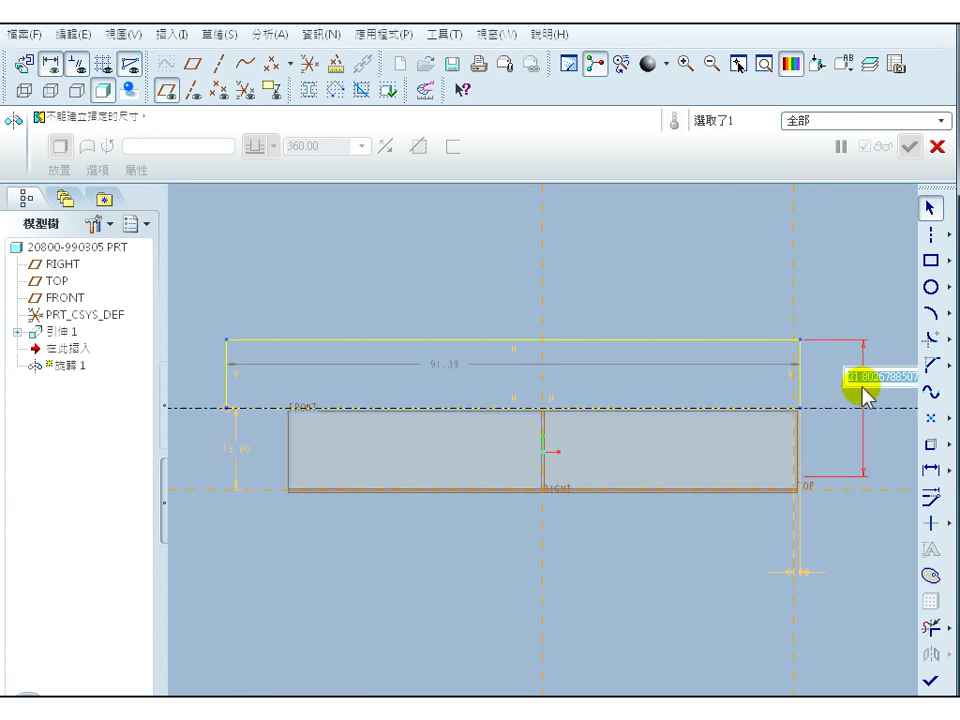
type("26")
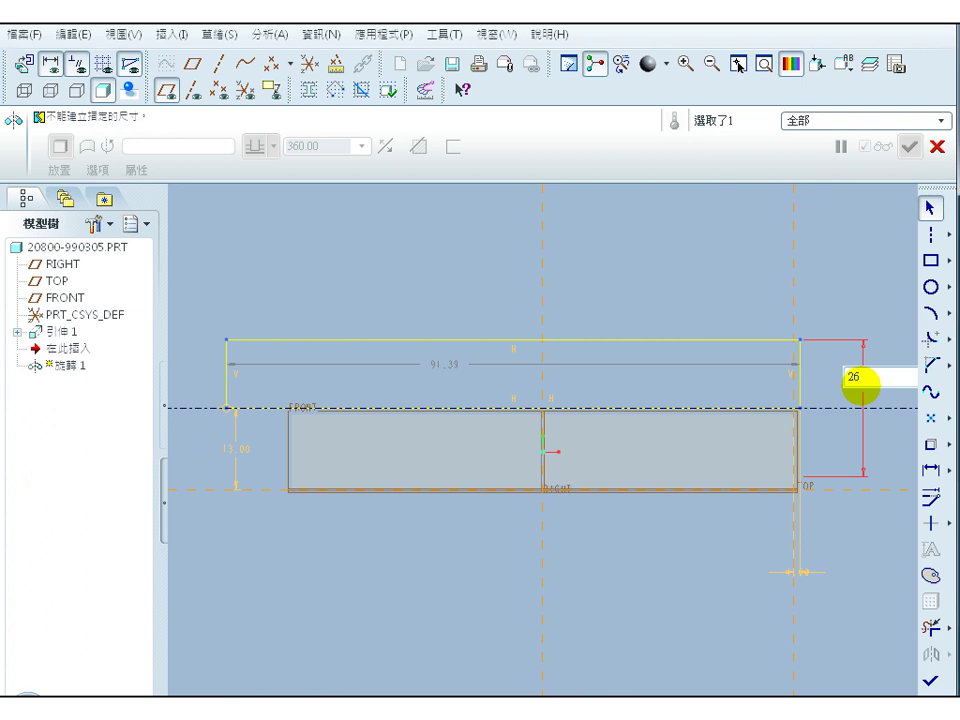
middle_click(860, 386)
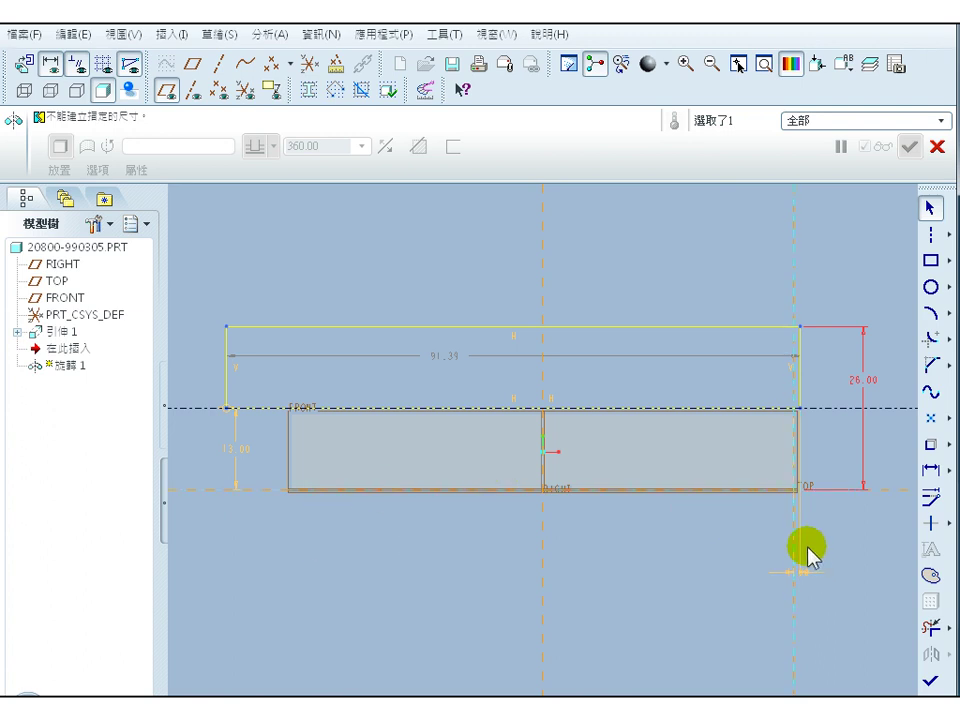
- Move the rectangle's length dimension above the profile and set it to 88
left_click_drag(808, 548, 800, 586)
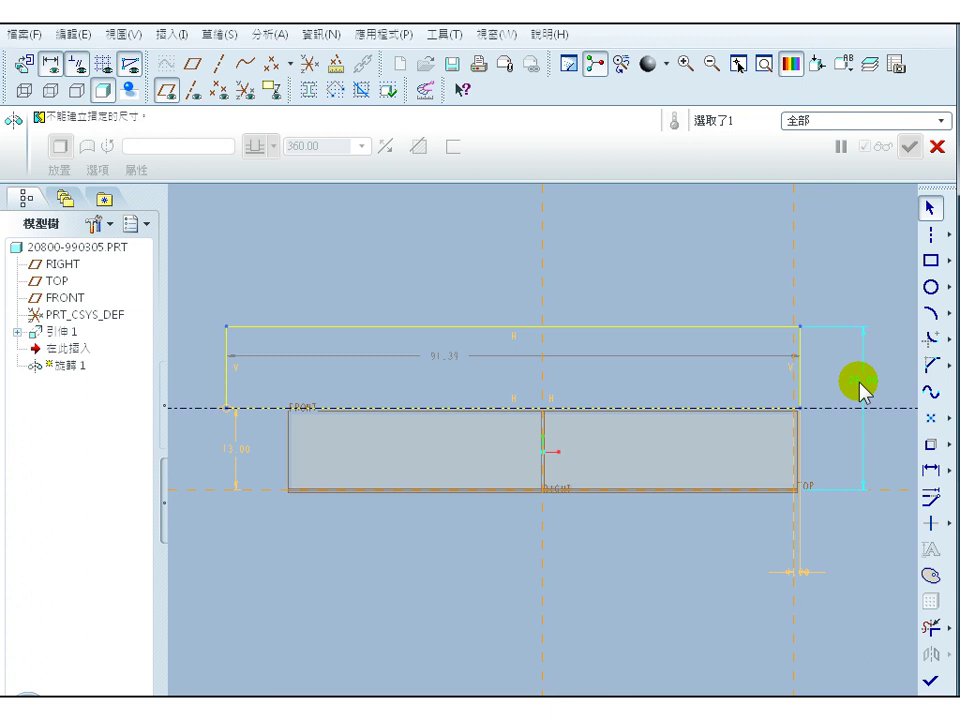
left_click(861, 385)
left_click_drag(455, 360, 467, 281)
double_click(467, 281)
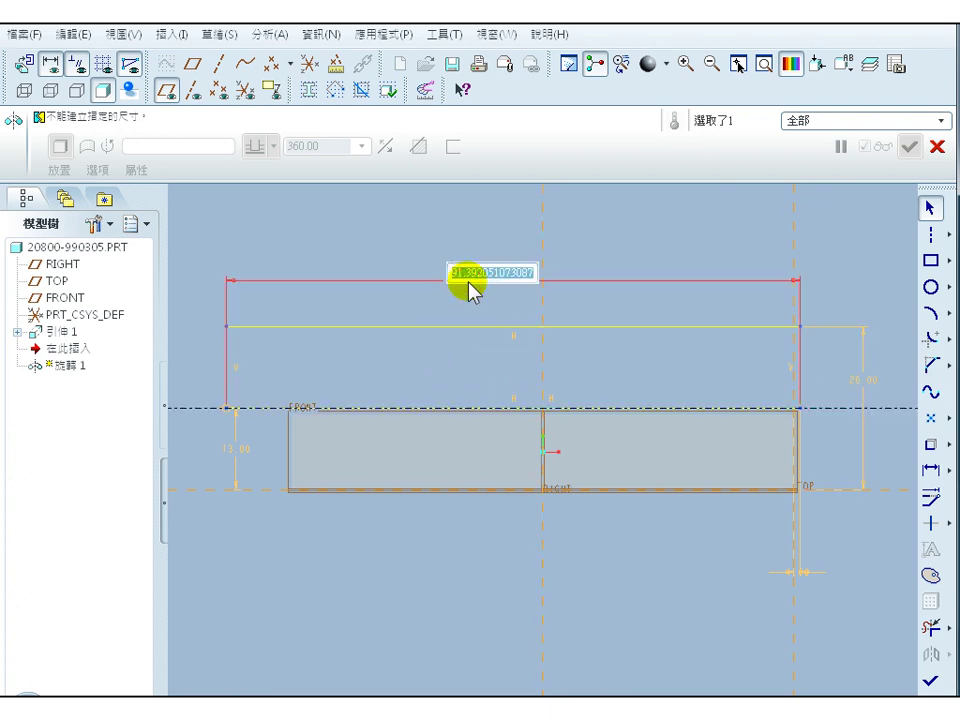
type("8")
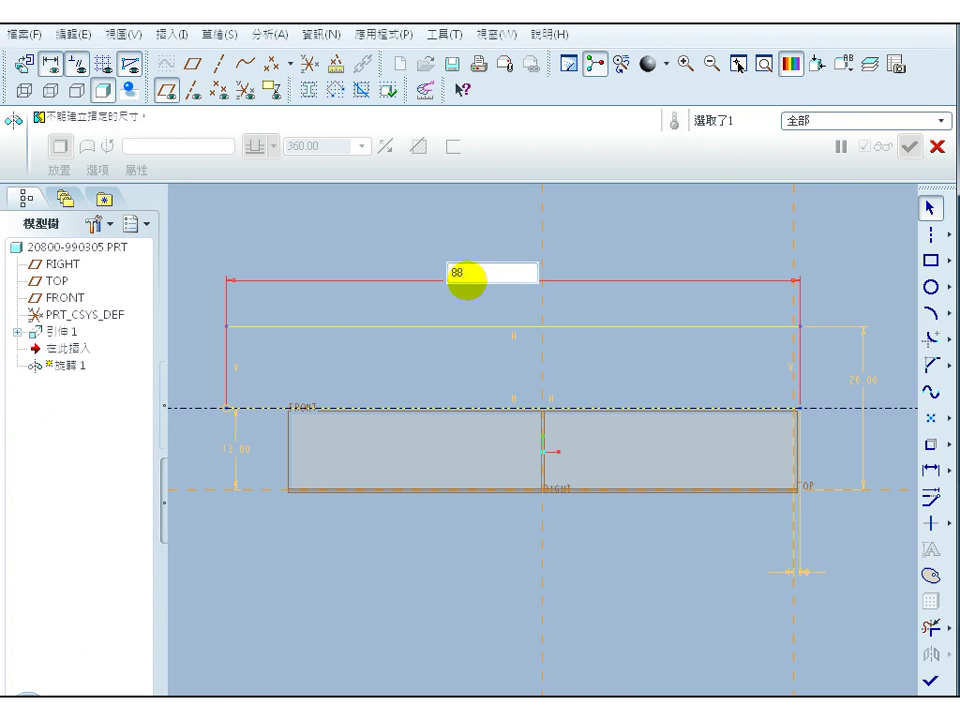
type("8")
key("Return")
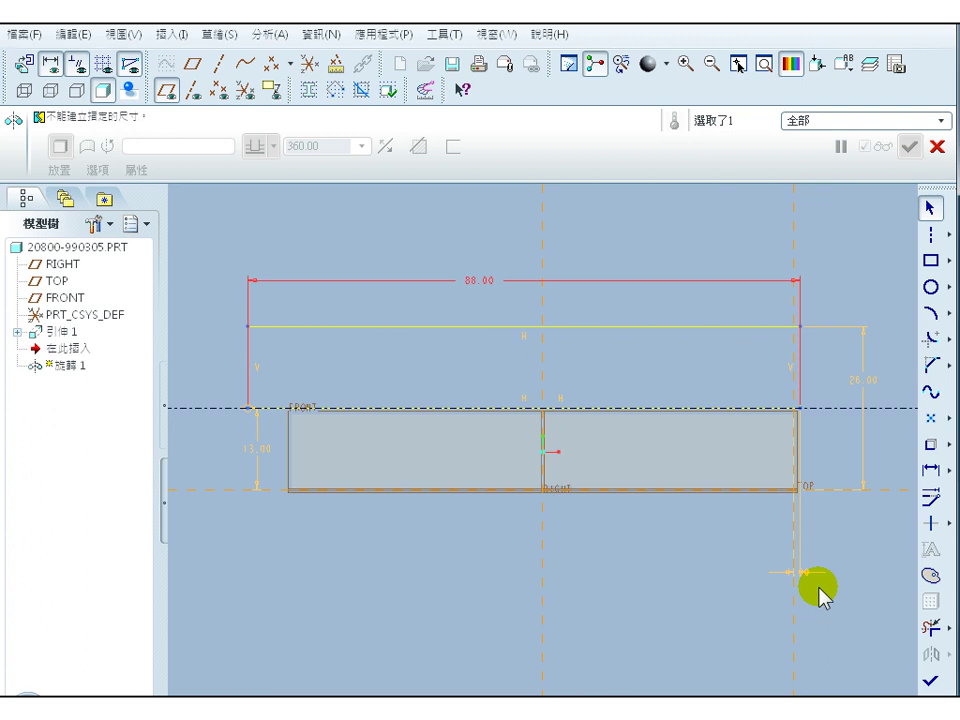
left_click(686, 602)
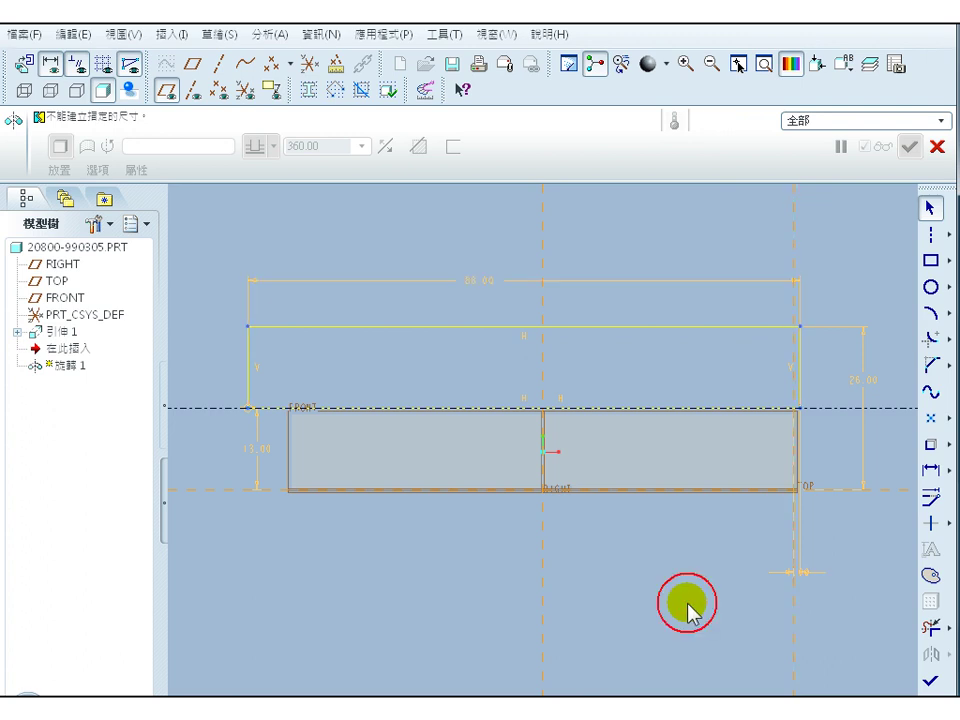
- Finish the sketch and revolve the rectangle through 360 degrees as the solid cylinder
left_click(930, 682)
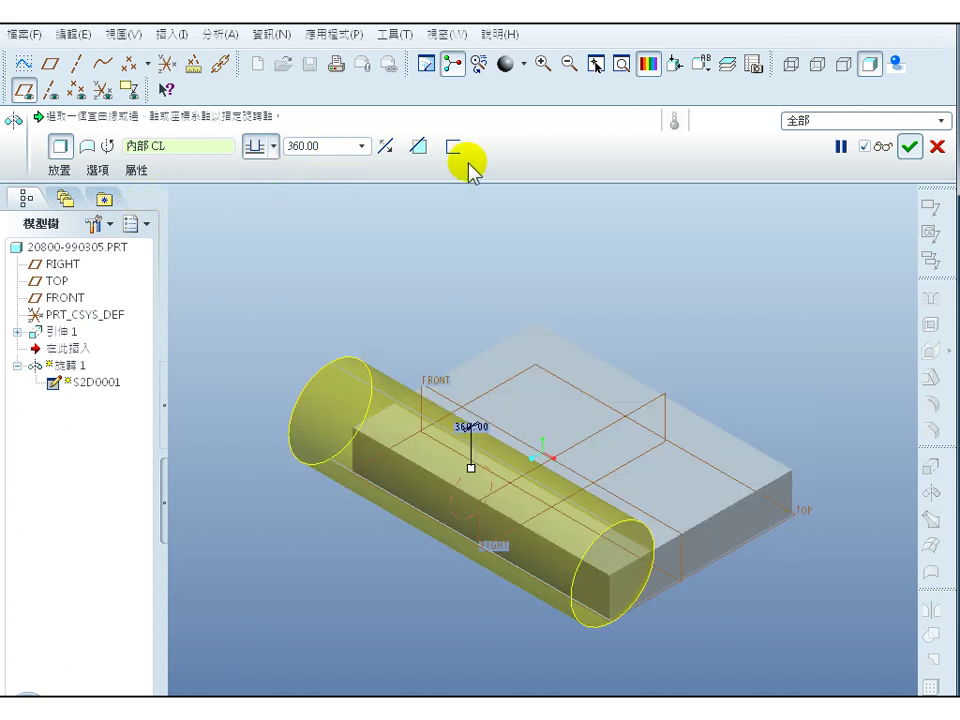
left_click(909, 147)
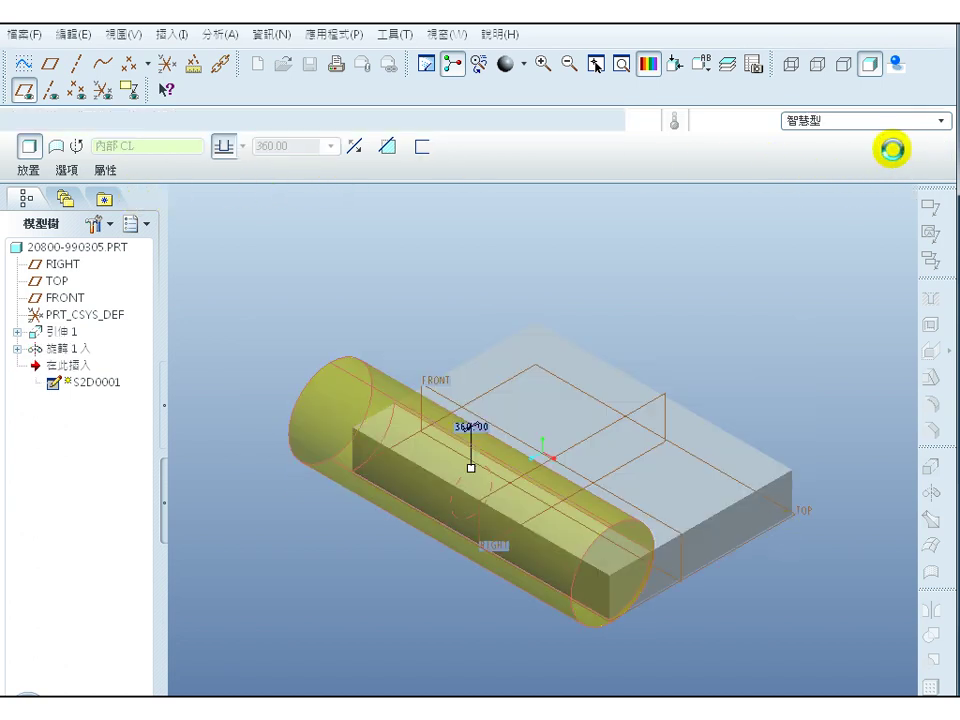
left_click(828, 352)
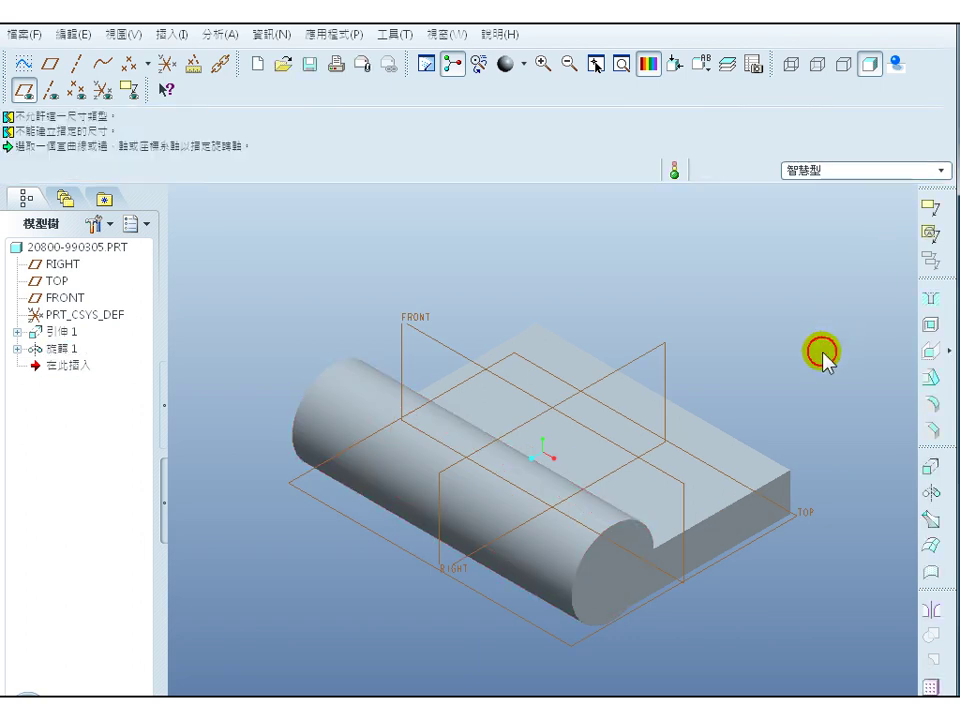
- Hide the datum planes to examine how the cylinder meets the base plate, and show them again
left_click(24, 90)
mouse_move(857, 583)
middle_mouse_down()
mouse_move(861, 501)
mouse_move(777, 578)
mouse_move(791, 538)
mouse_move(825, 504)
mouse_move(855, 504)
mouse_move(885, 547)
mouse_move(864, 589)
mouse_move(857, 555)
mouse_move(867, 580)
middle_mouse_up()
middle_click_drag(837, 446, 833, 449)
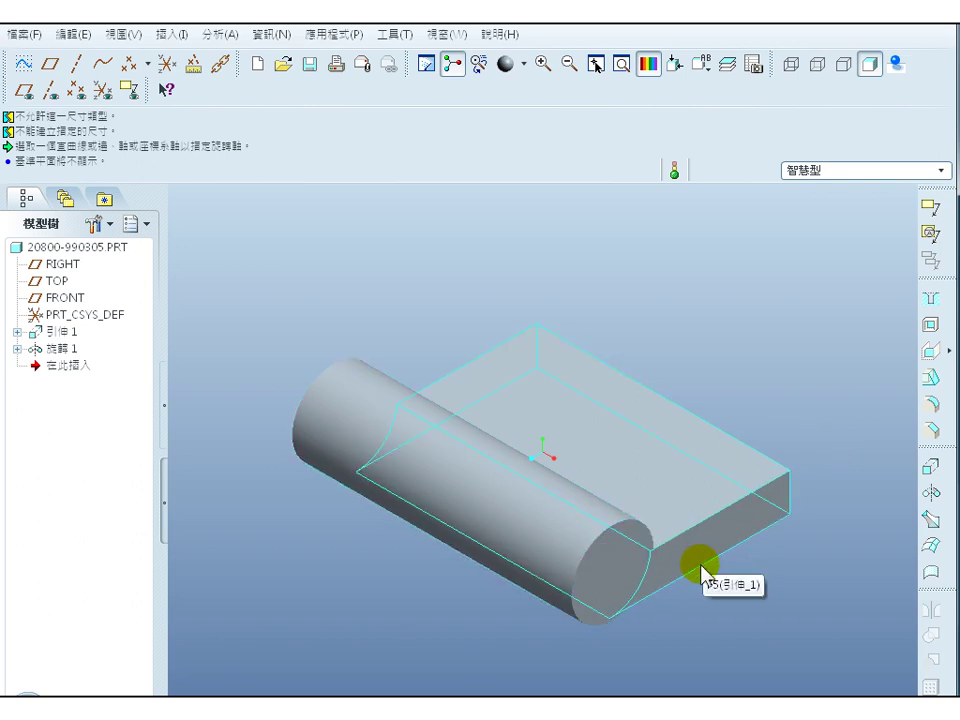
left_click(25, 90)
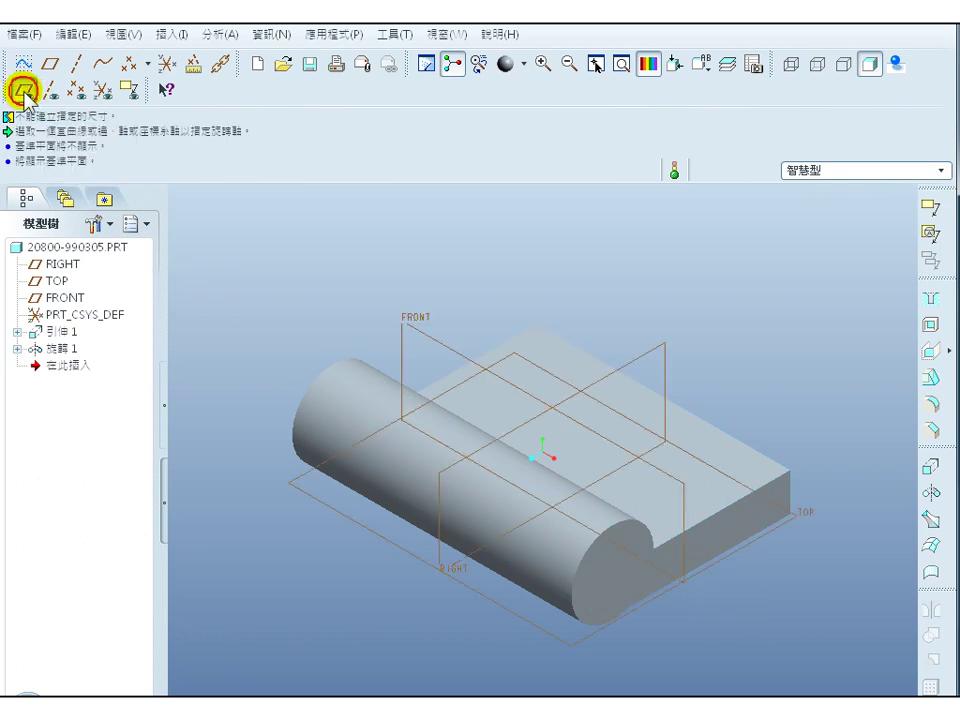
- Start an Extrude feature and open its sketch on the TOP datum plane
left_click(805, 515)
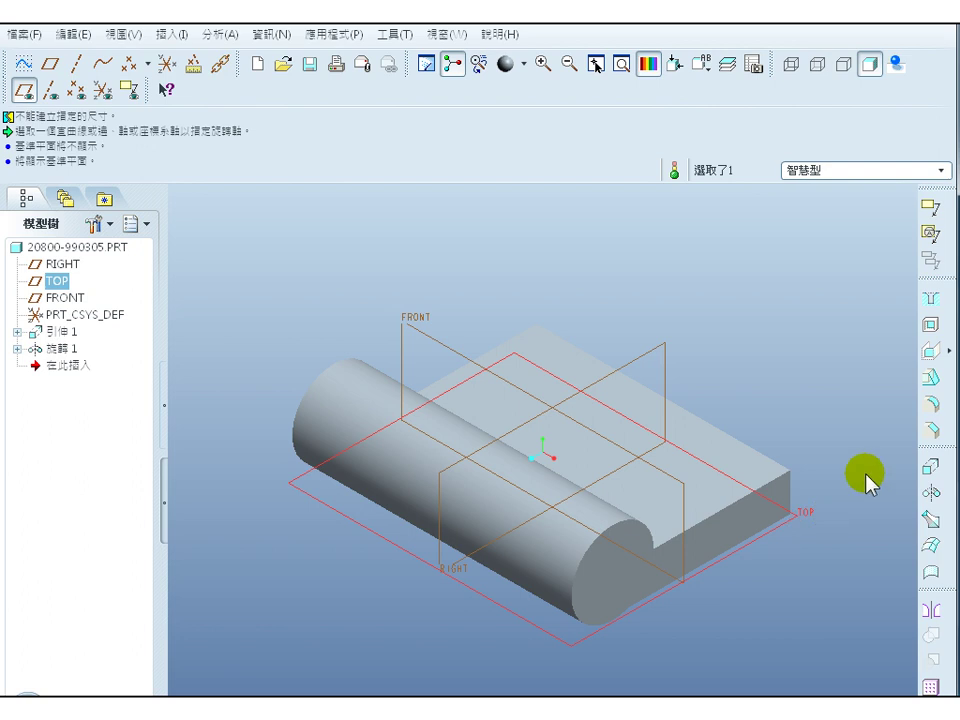
left_click(930, 466)
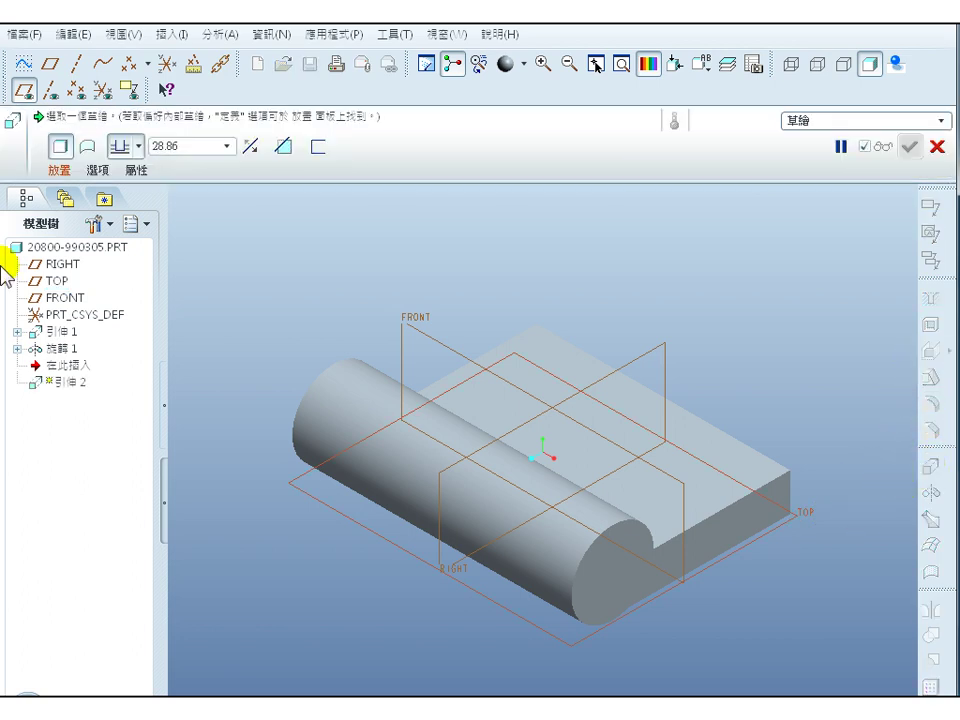
left_click(66, 172)
left_click(195, 220)
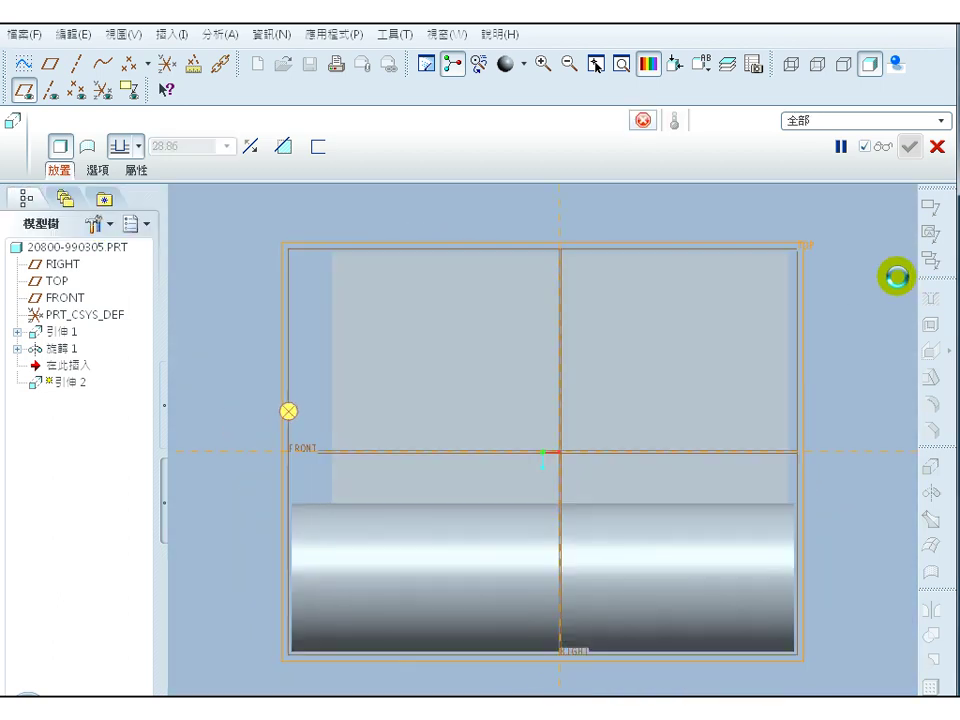
left_click(886, 401)
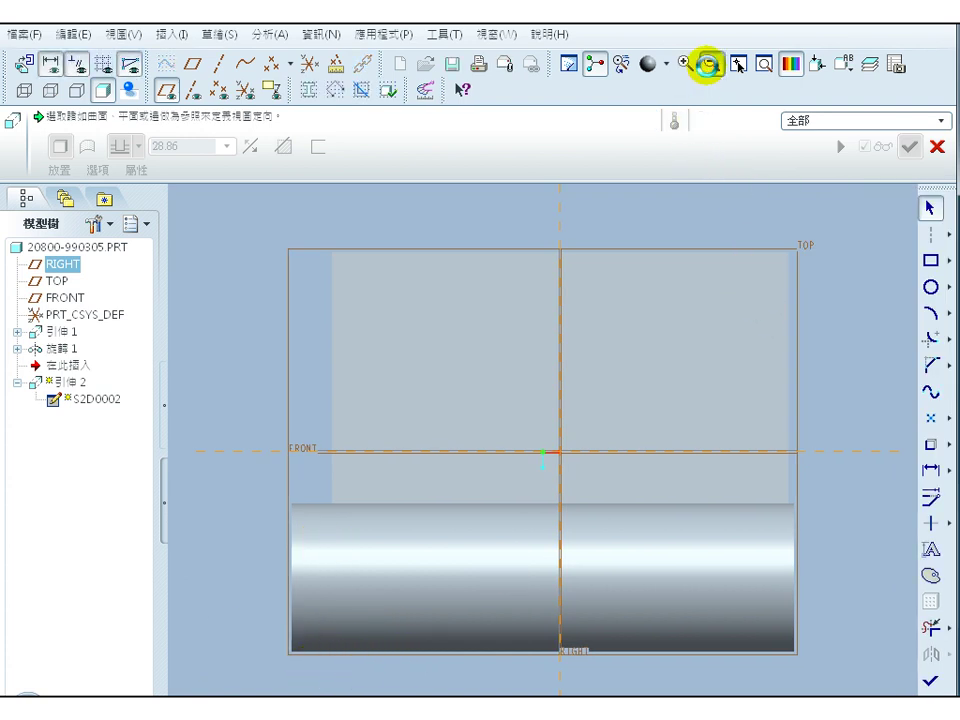
- Sketch a circle about 17 in diameter over the left end of the cylinder, below the FRONT reference
left_click(708, 65)
scroll(471, 574, "up", 2)
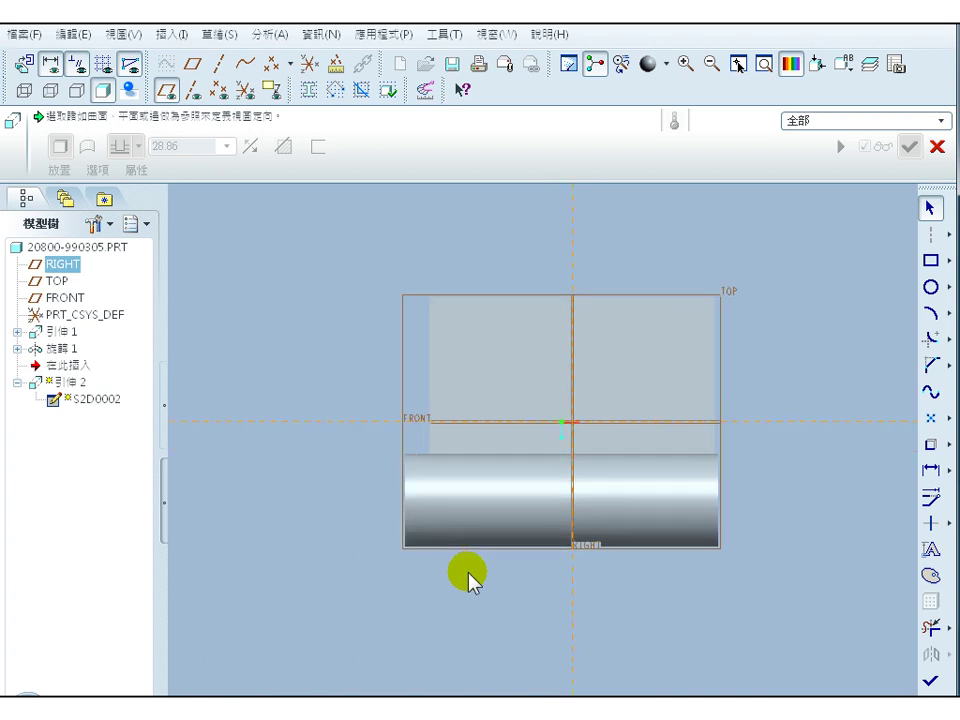
scroll(471, 578, "up", 1)
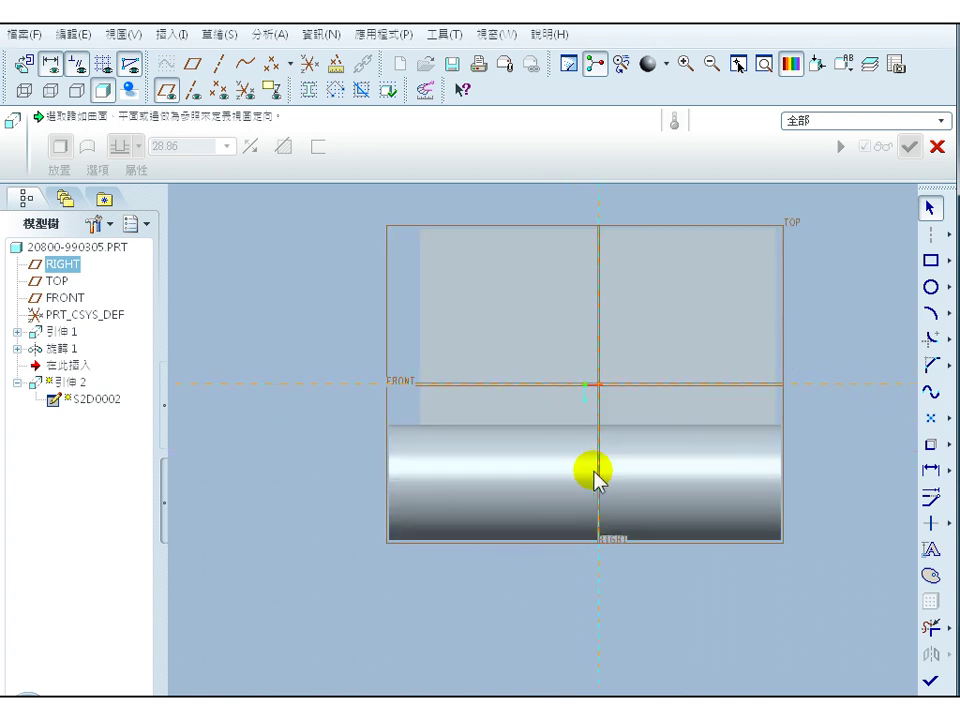
left_click(933, 288)
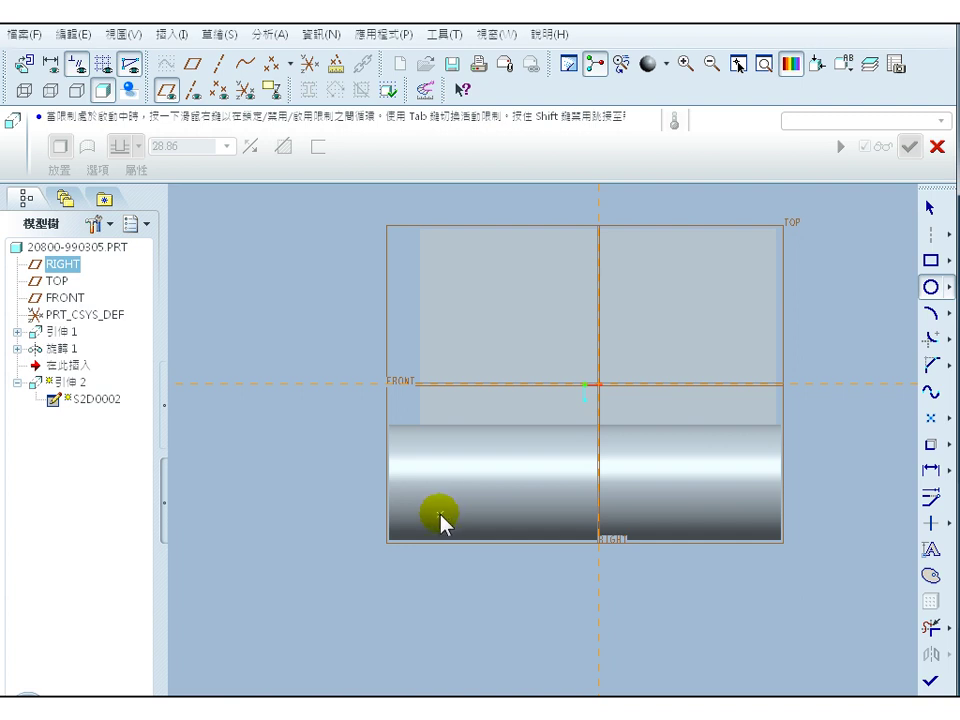
left_click(442, 507)
left_click(455, 543)
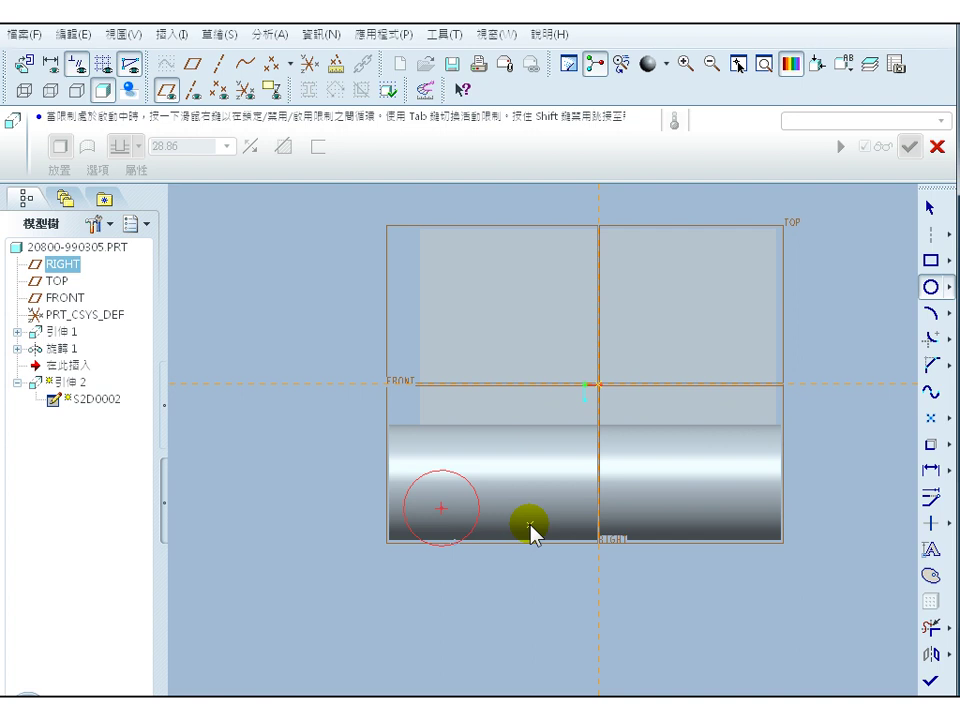
- Sketch a rectangle about 17 by 12 upward from the circle's horizontal diameter, matching the circle's width
left_click(949, 260)
left_click(911, 302)
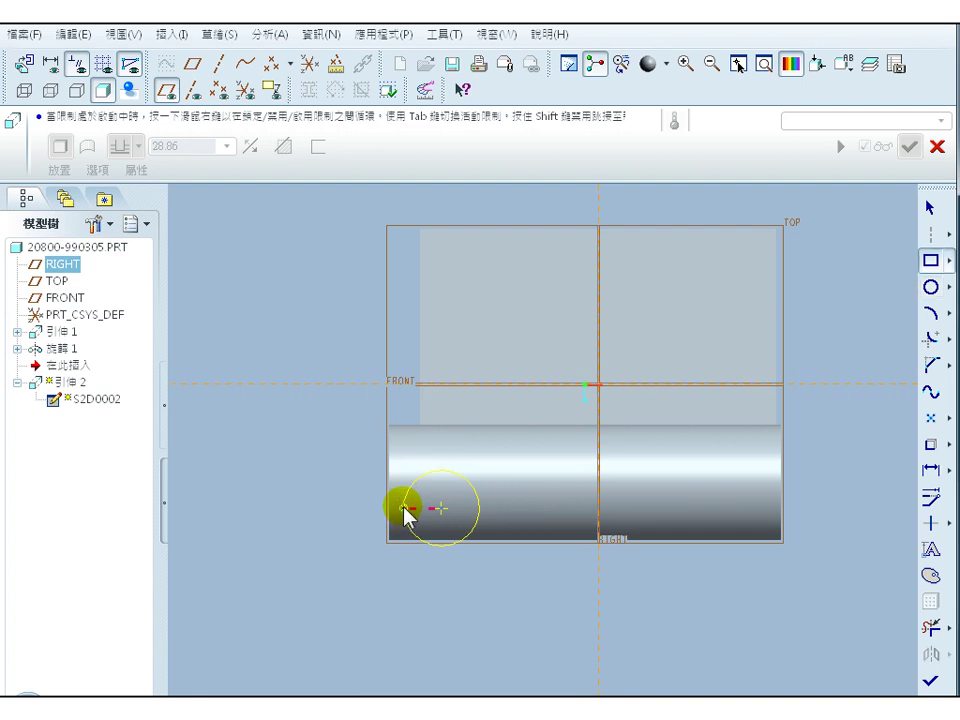
left_click(404, 508)
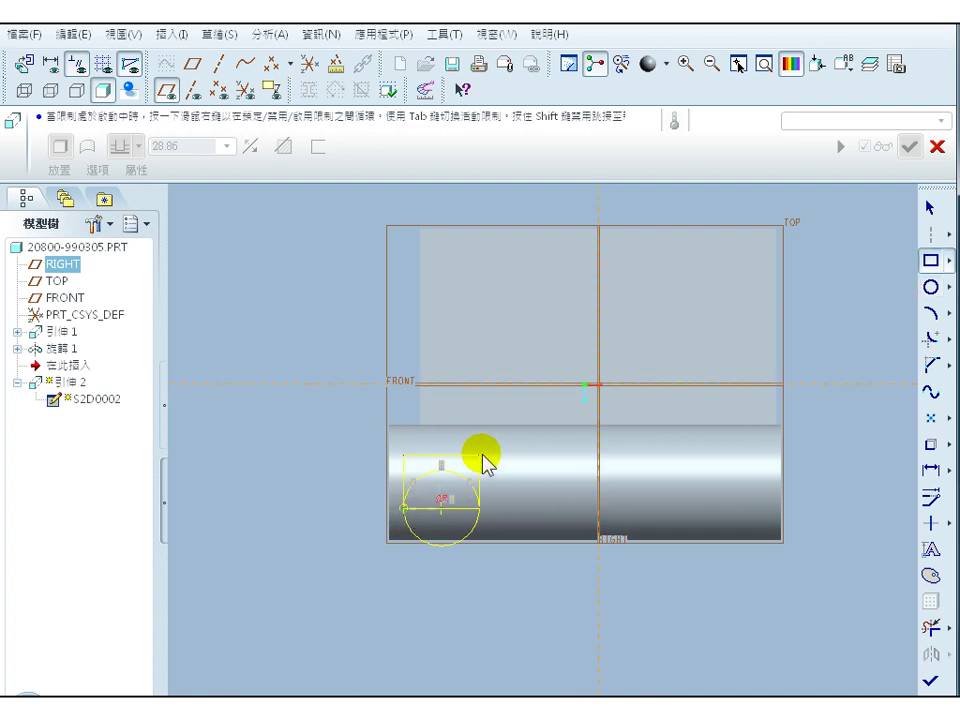
left_click(480, 456)
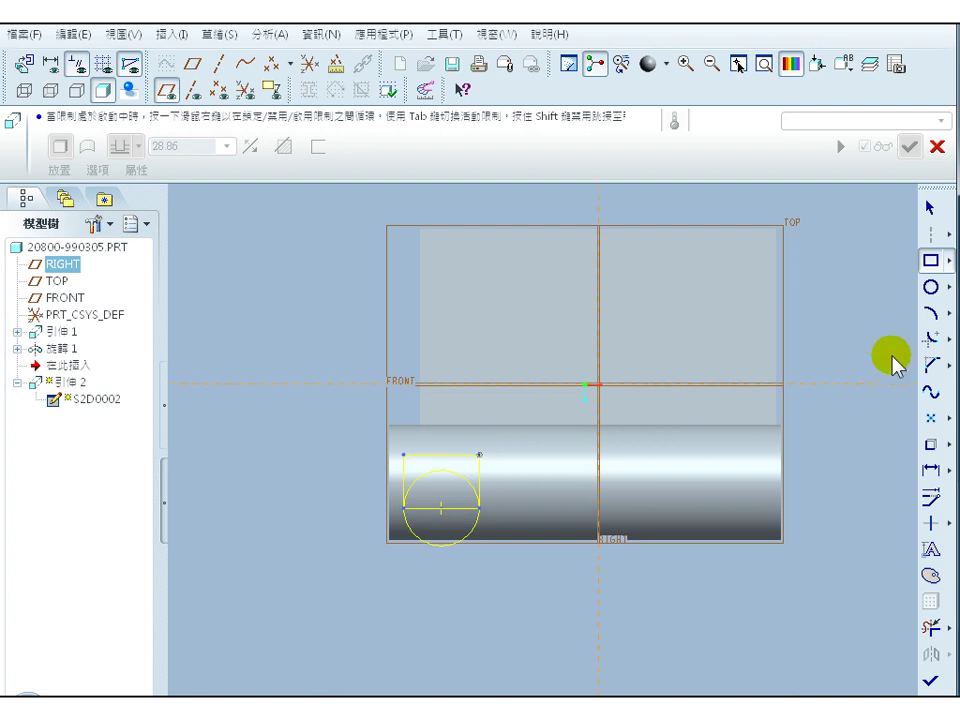
left_click(930, 208)
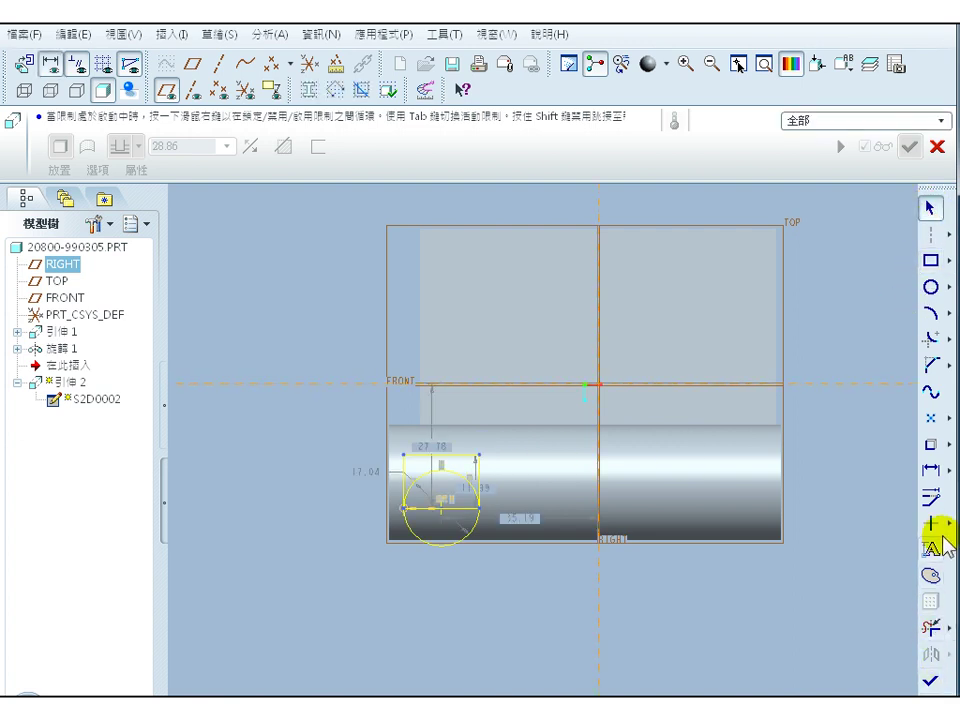
- Trim the overlapping inner segments to leave a round-ended profile, and dimension its arc centre 31 from the FRONT reference
left_click(930, 628)
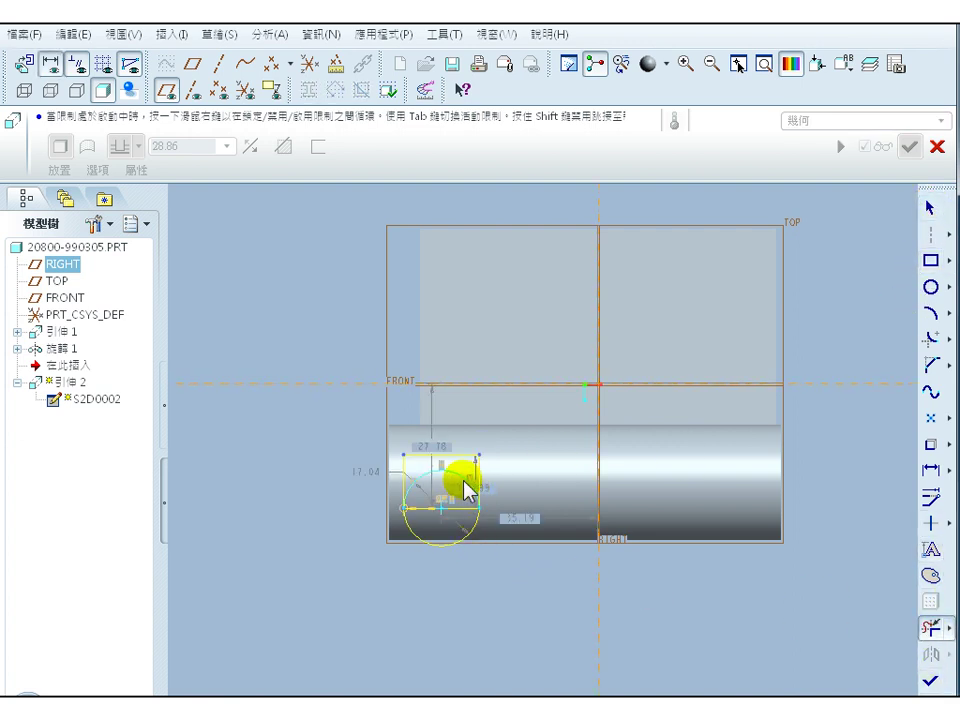
mouse_move(463, 485)
left_mouse_down()
mouse_move(469, 527)
mouse_move(463, 510)
mouse_move(426, 521)
left_mouse_up()
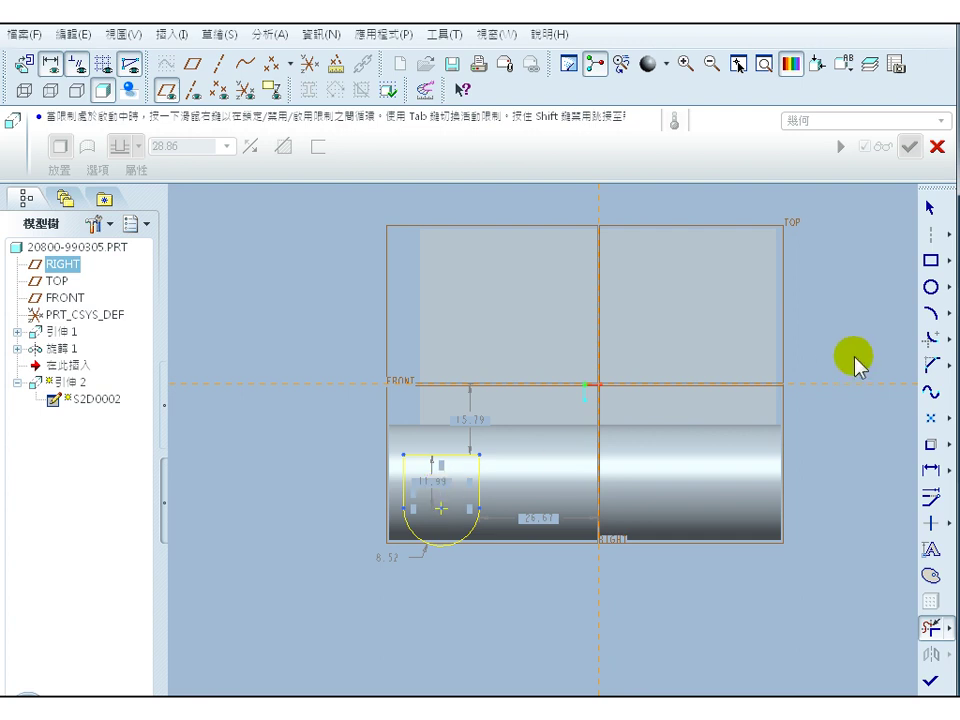
left_click(930, 468)
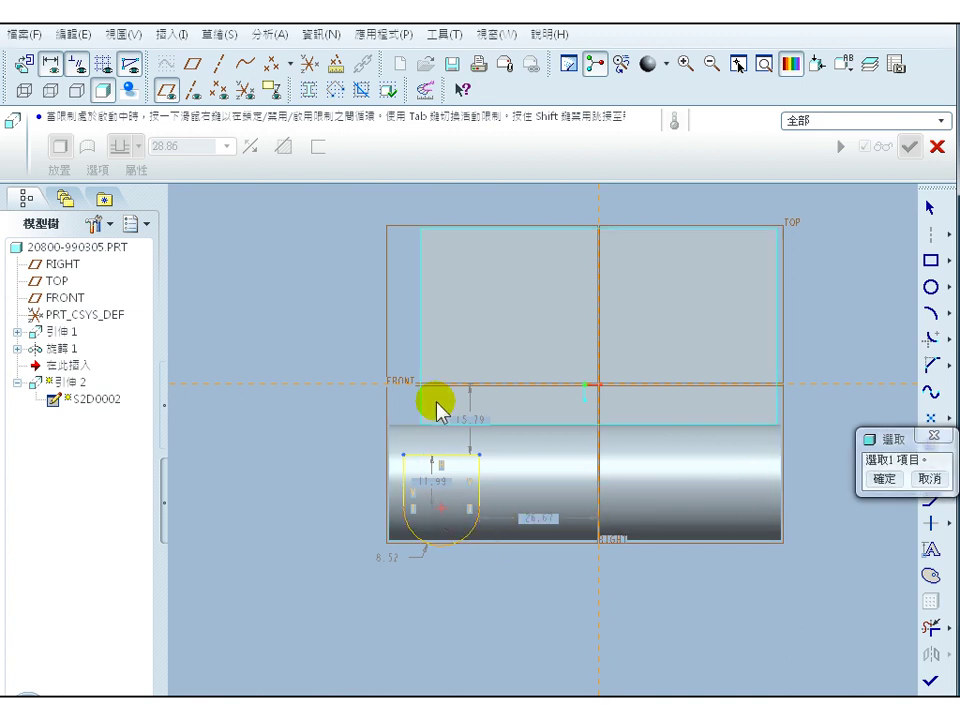
left_click(357, 388)
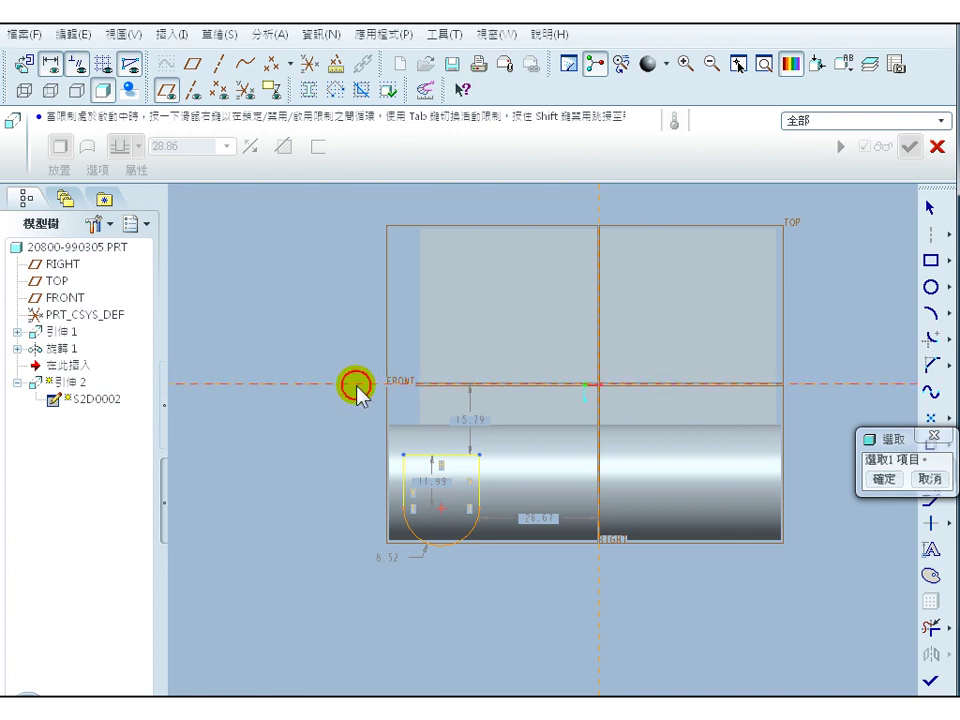
middle_click(328, 476)
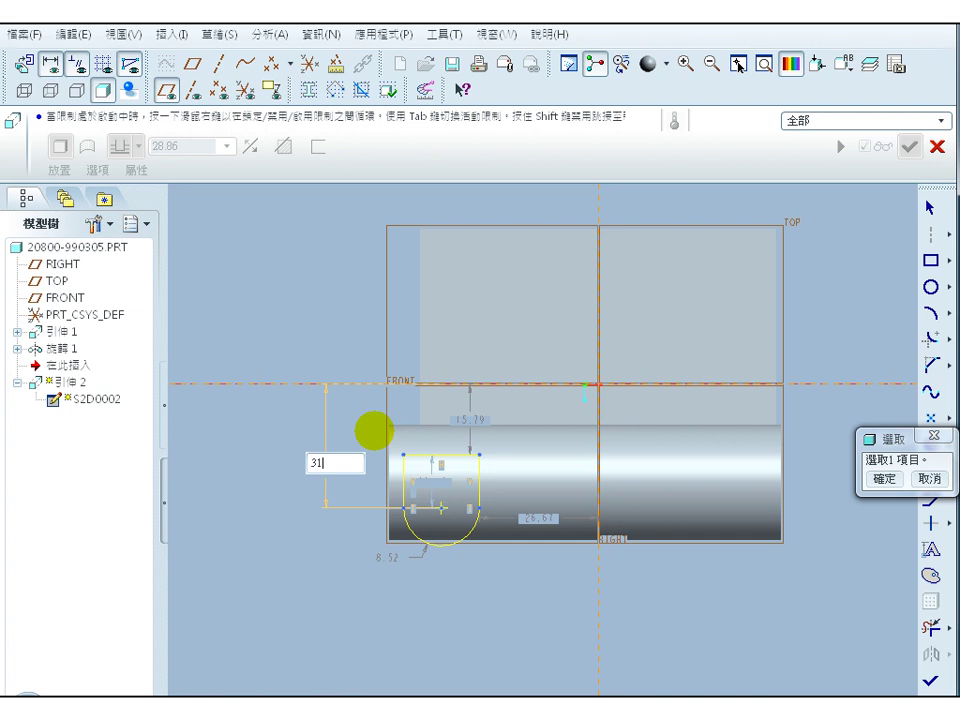
middle_click(374, 431)
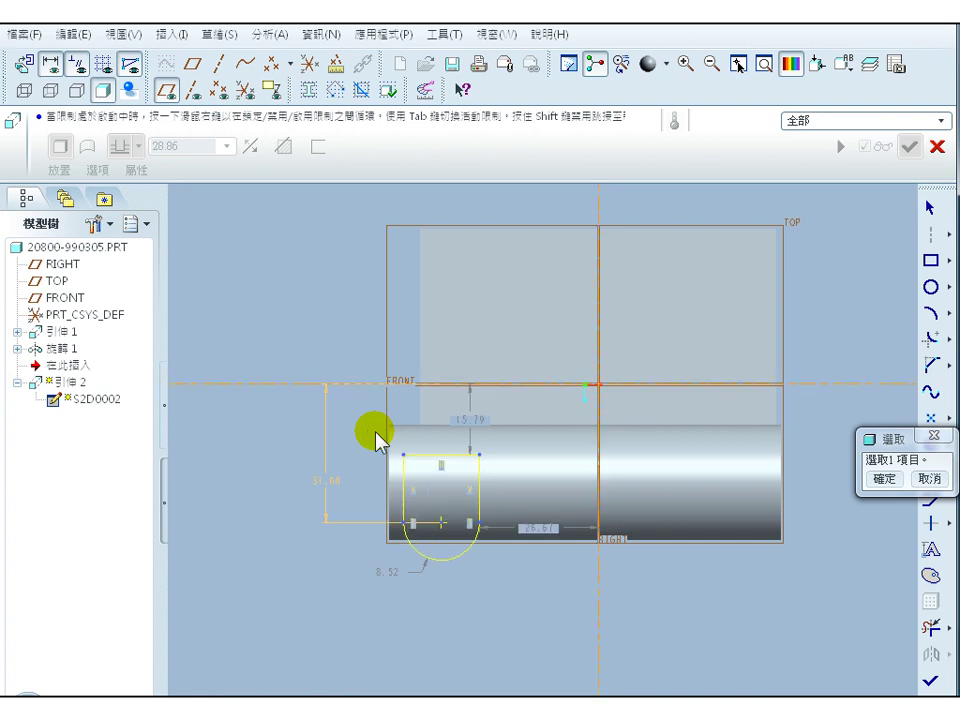
left_click(880, 479)
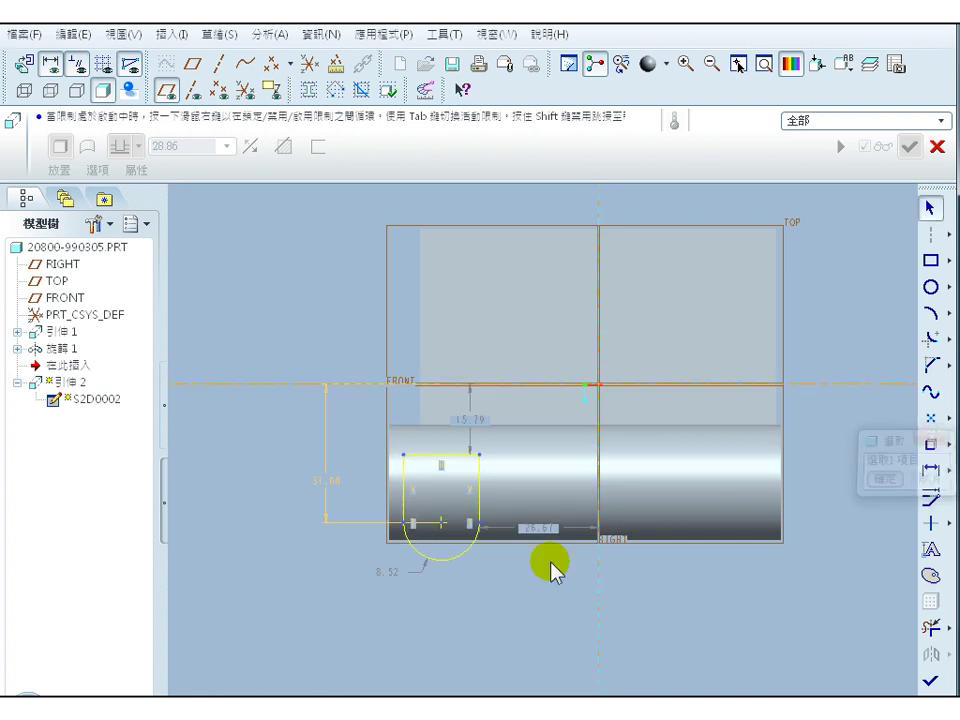
- Set the radius of the profile's rounded end to 8
double_click(385, 575)
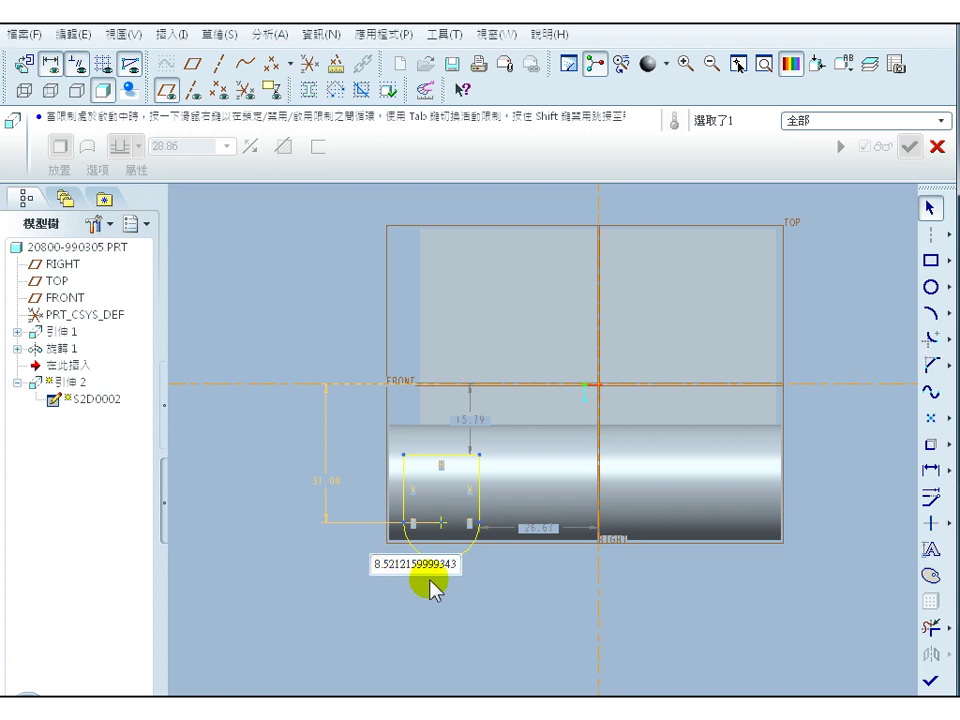
left_click_drag(453, 564, 371, 564)
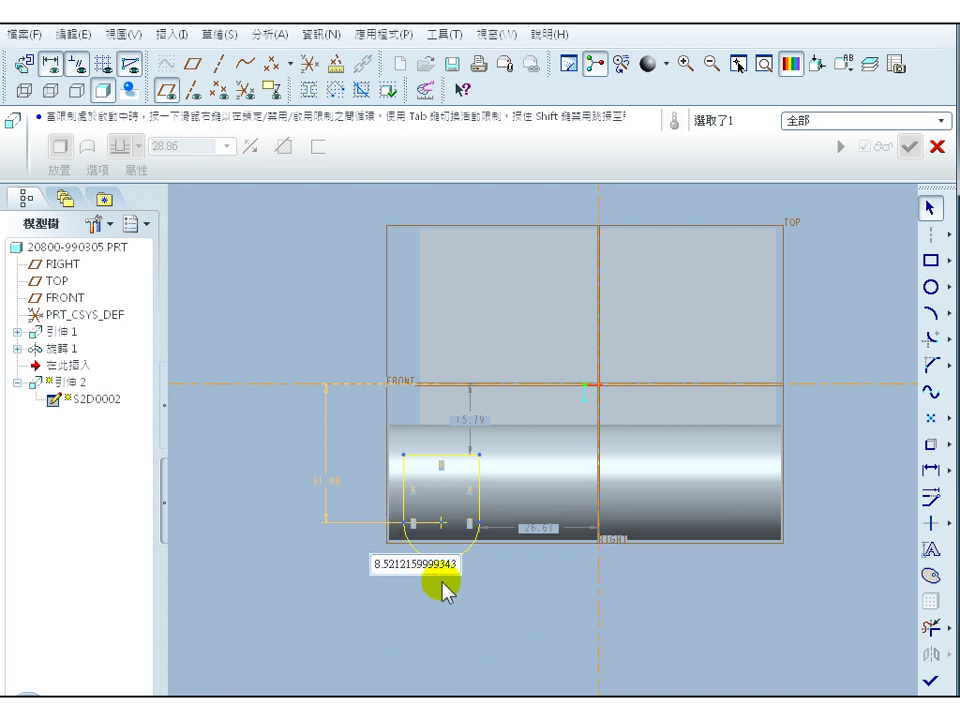
left_click_drag(455, 561, 354, 563)
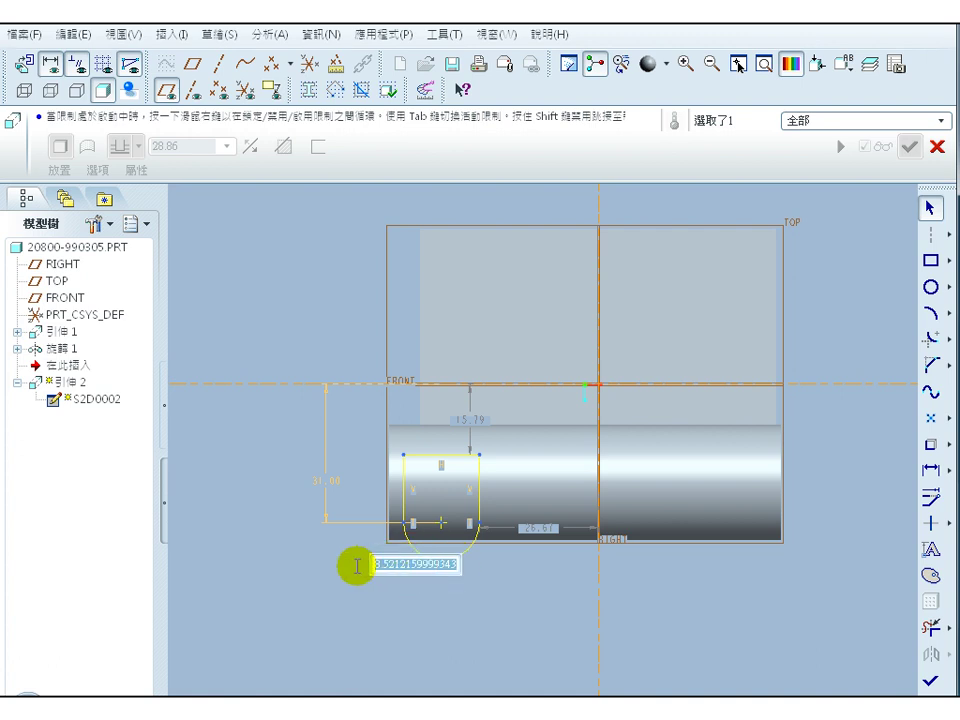
type("8")
left_click(391, 485)
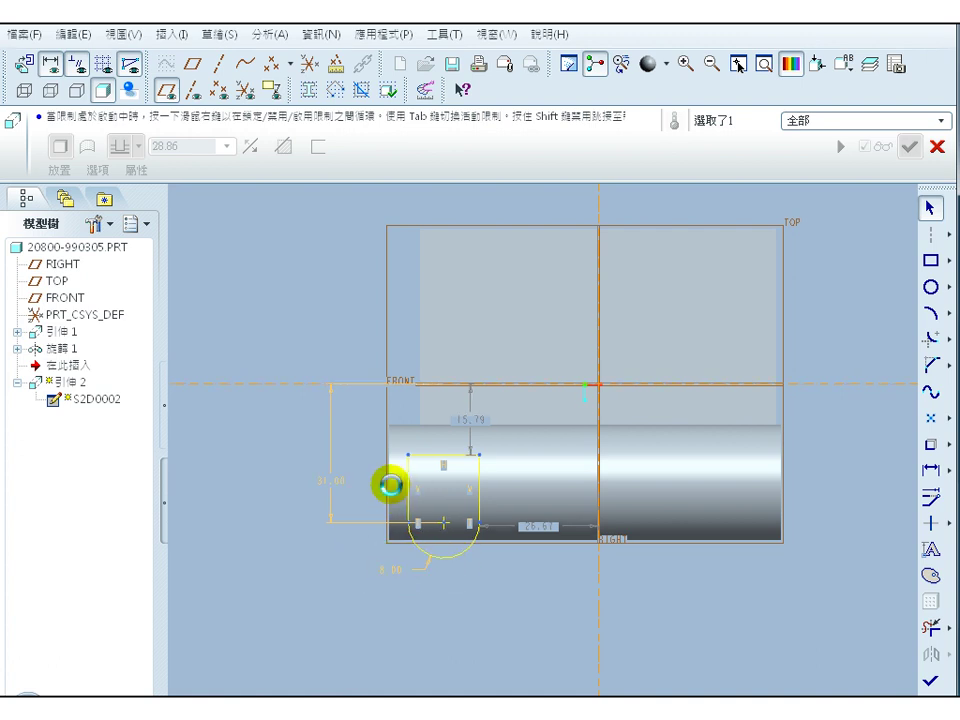
left_click(465, 636)
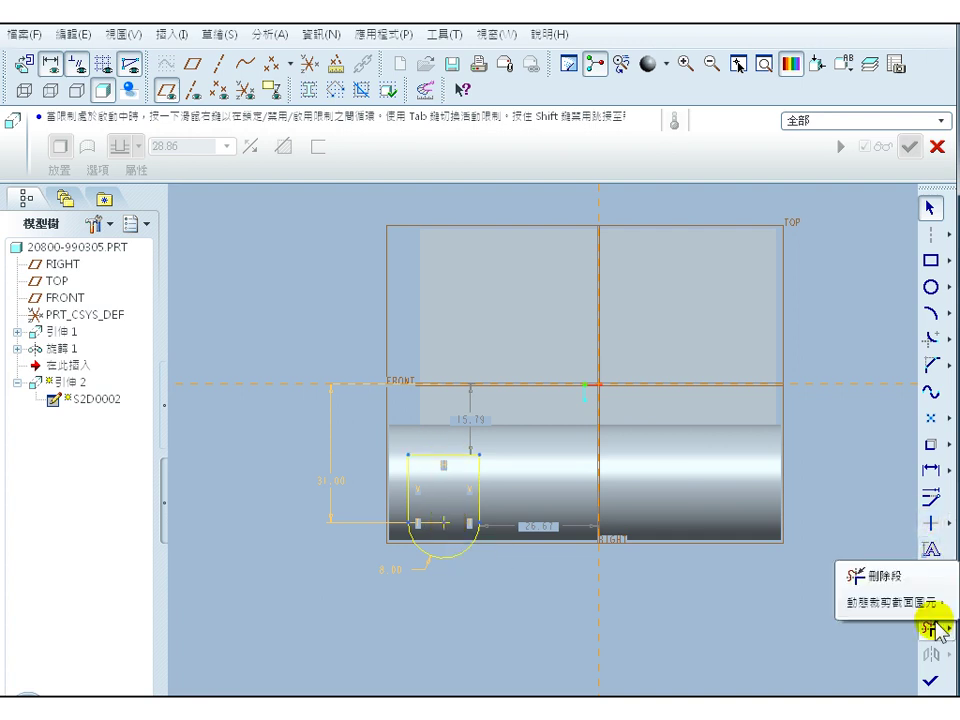
- Dimension the distance from the arc centre to the profile's straight top edge as 9
left_click(927, 492)
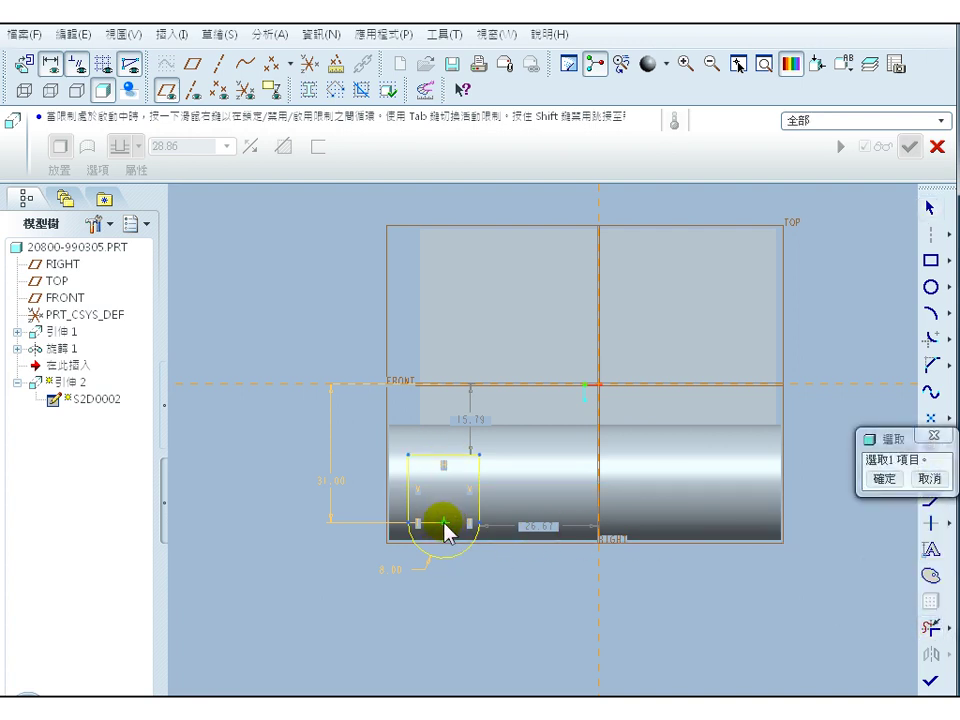
left_click(448, 455)
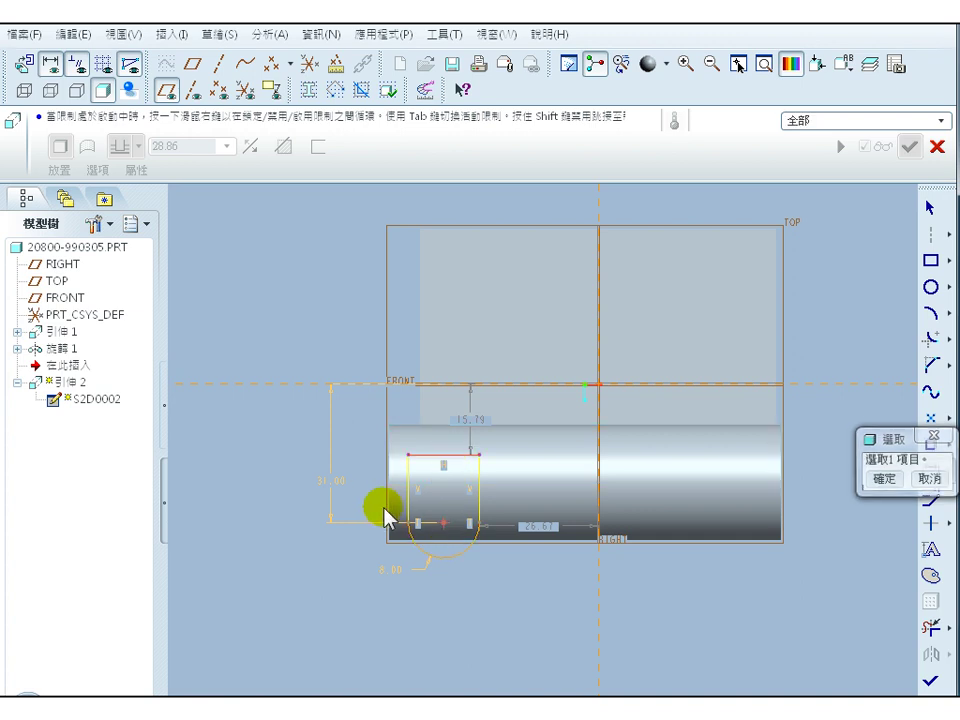
double_click(373, 488)
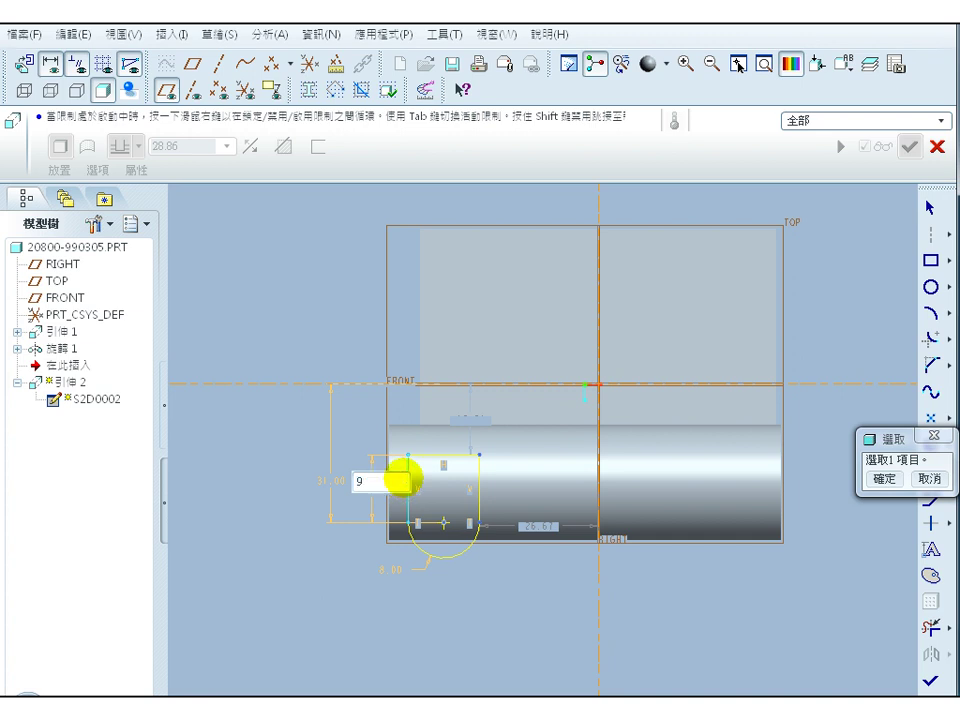
key("Return")
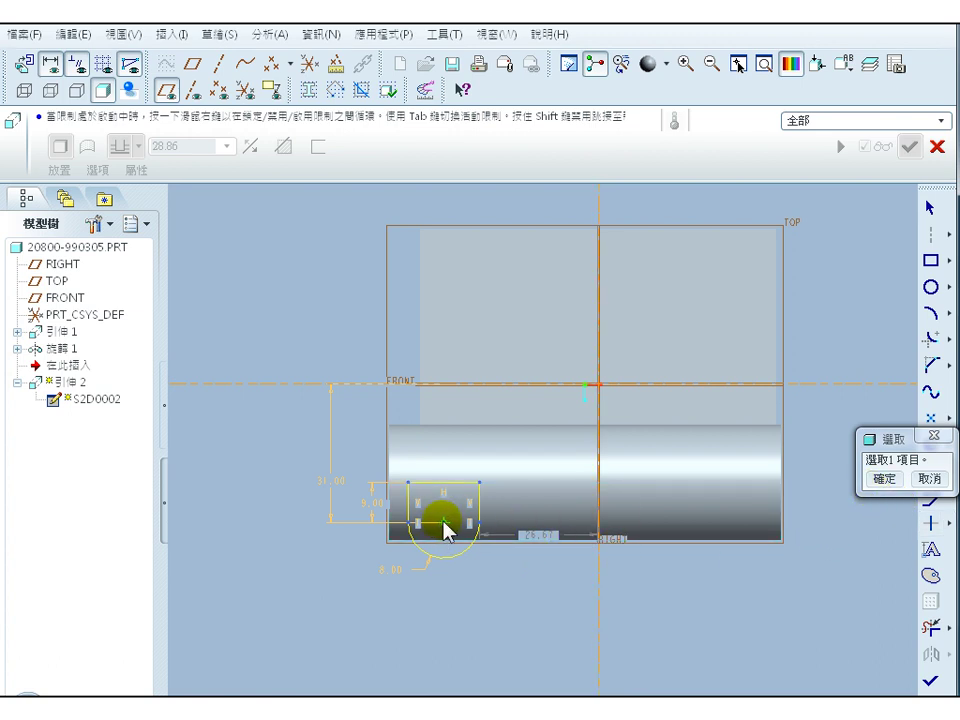
- Dimension the arc centre 12 from the cylinder's left end face
left_click(388, 456)
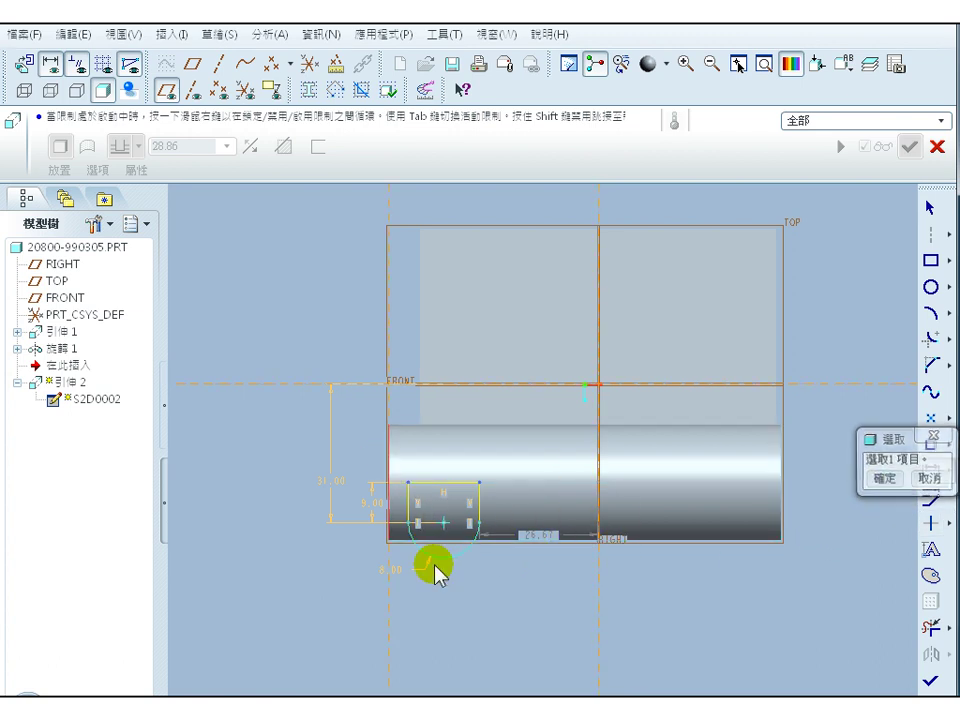
middle_click(413, 612)
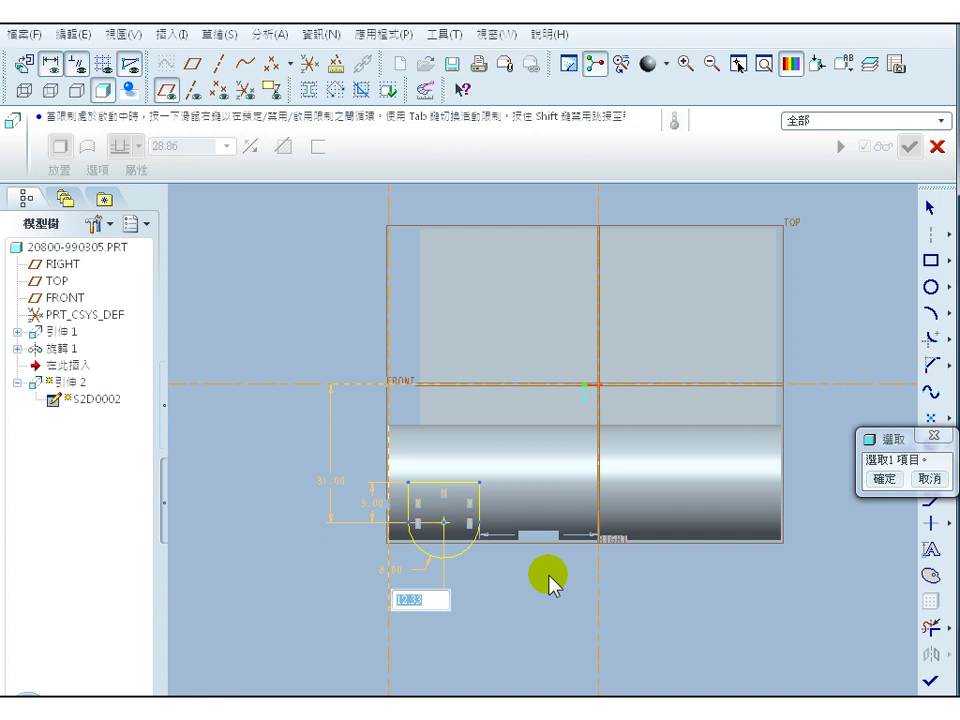
middle_click(548, 574)
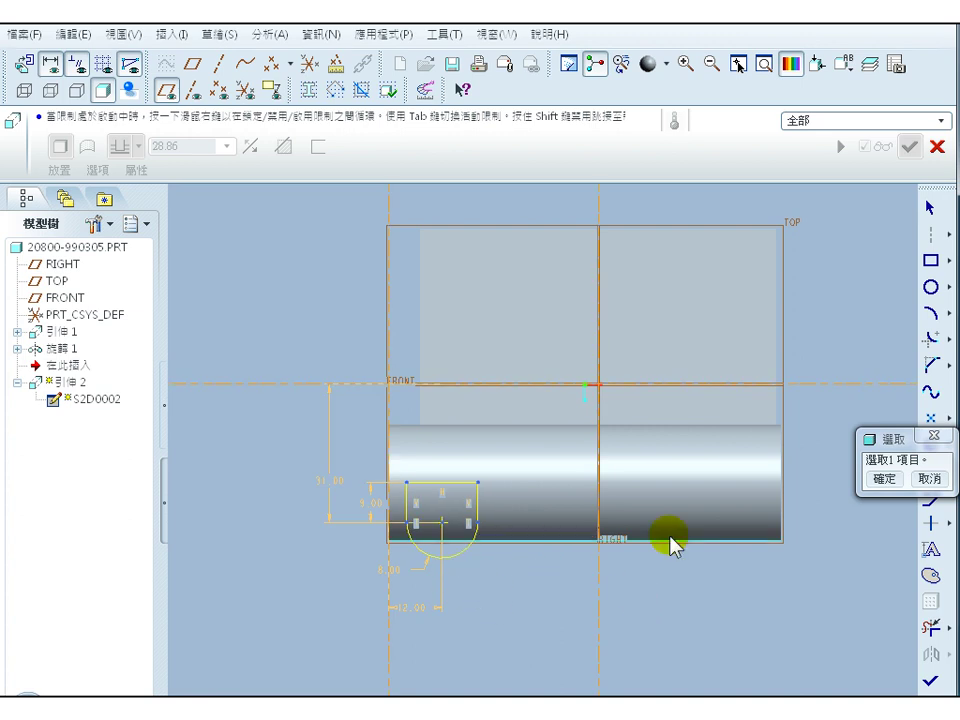
left_click(886, 479)
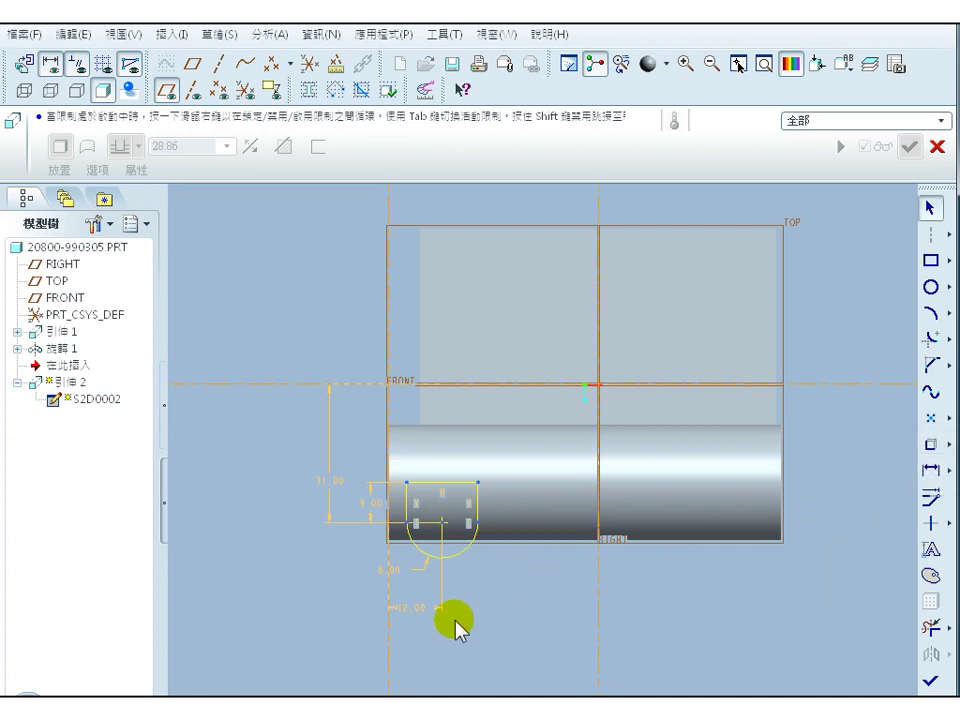
- Finish the sketch and extrude the round-ended profile to a depth of 26
scroll(455, 627, "up", 4)
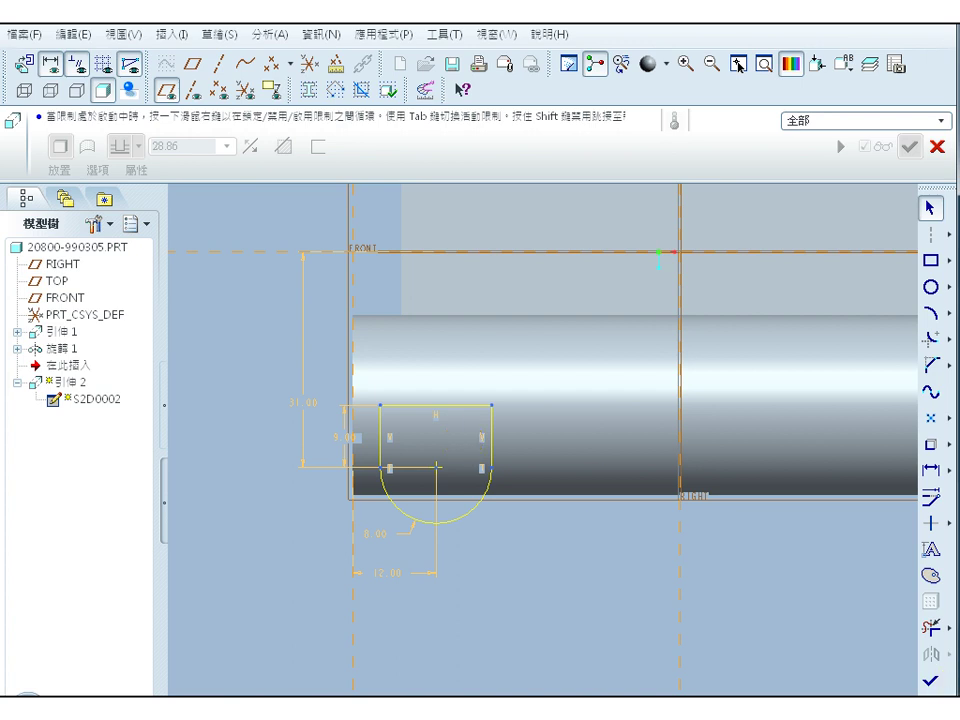
left_click(930, 681)
left_click(890, 633)
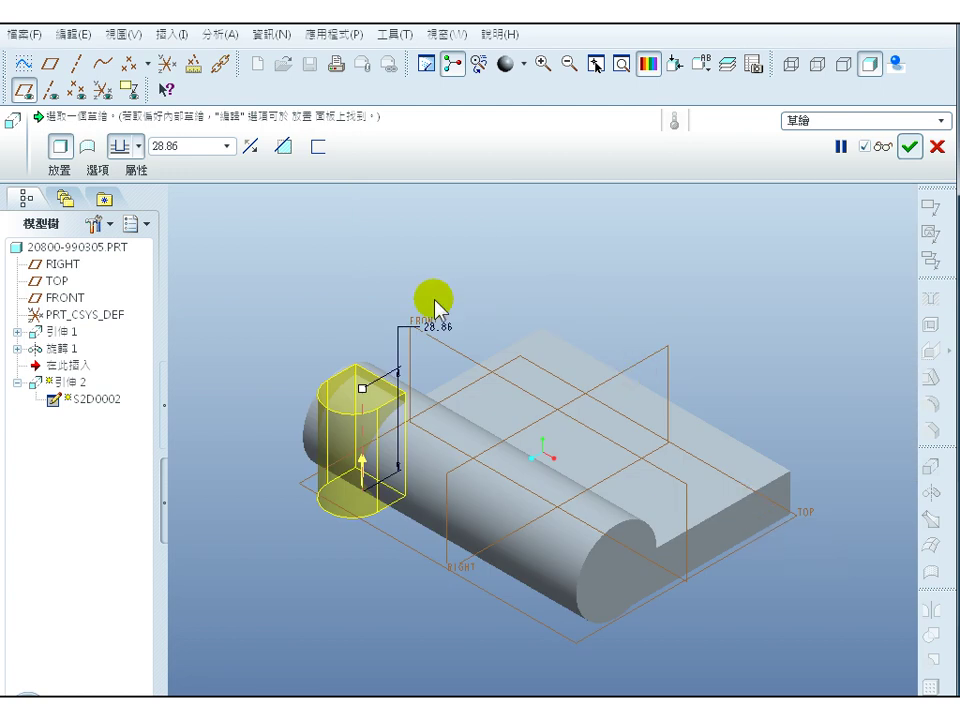
double_click(184, 146)
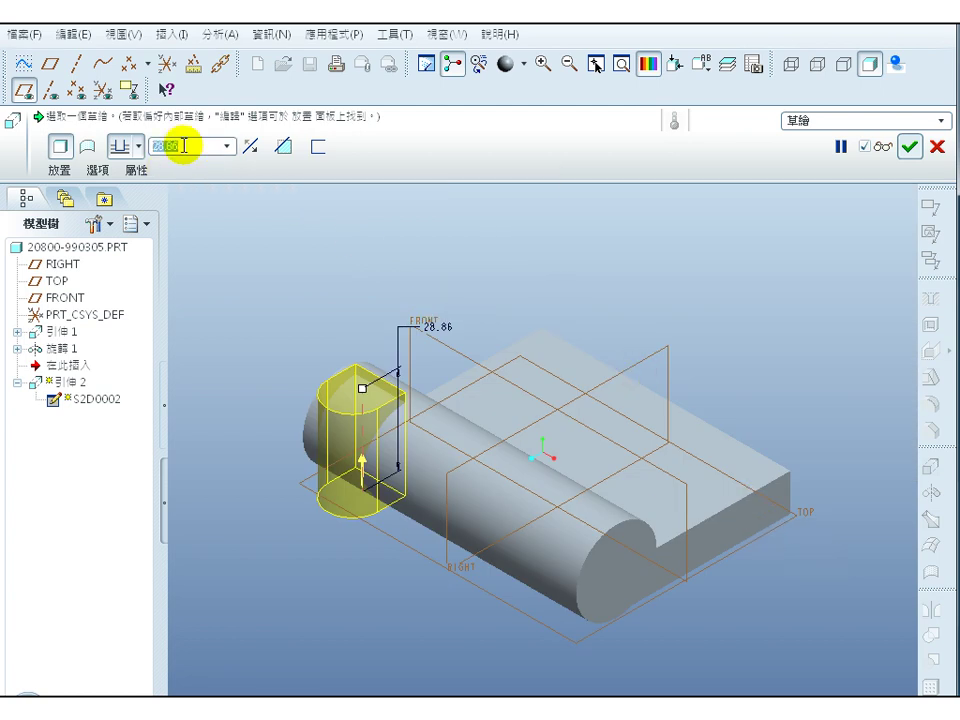
type("2")
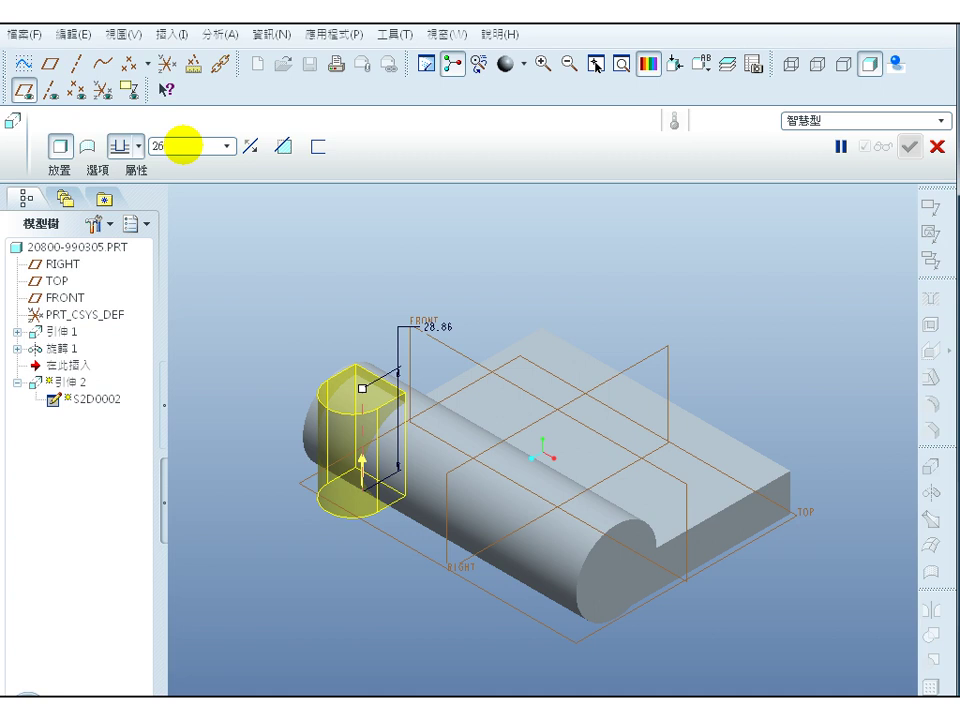
type("6")
key("Return")
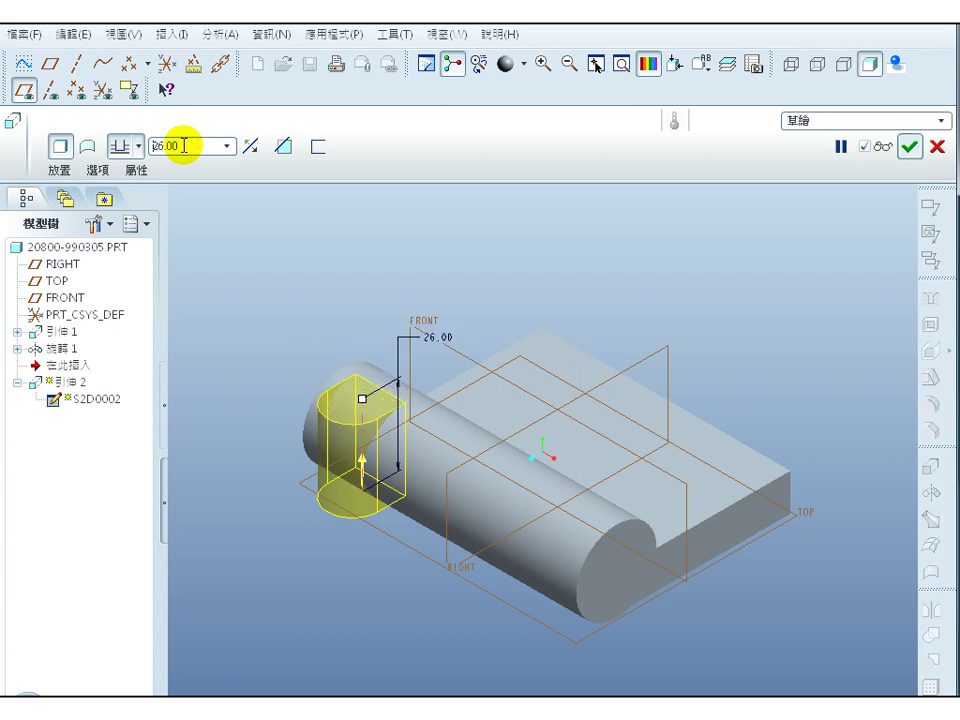
left_click(909, 146)
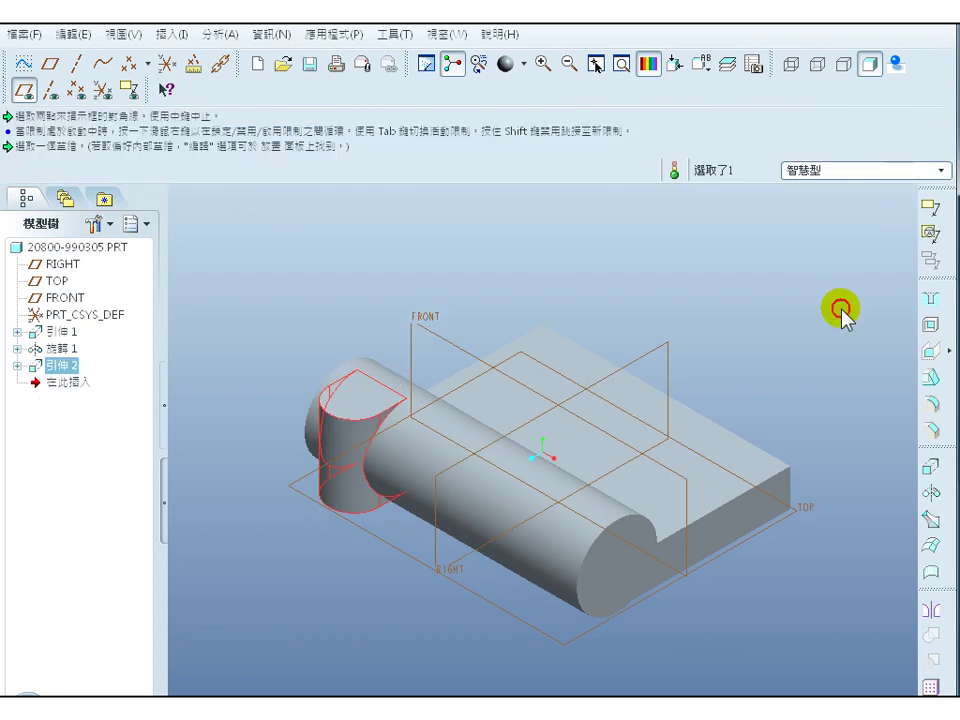
- Start a direction pattern of the round-ended extrusion, using the plate's long rear top edge as the first direction
middle_click_drag(380, 648, 360, 648)
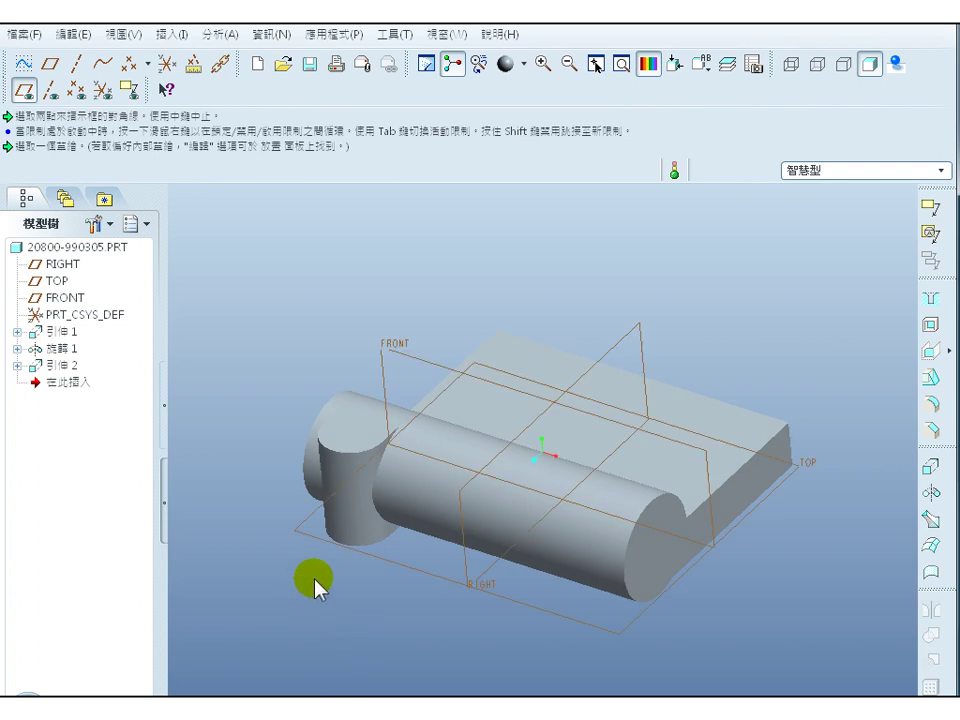
left_click(50, 367)
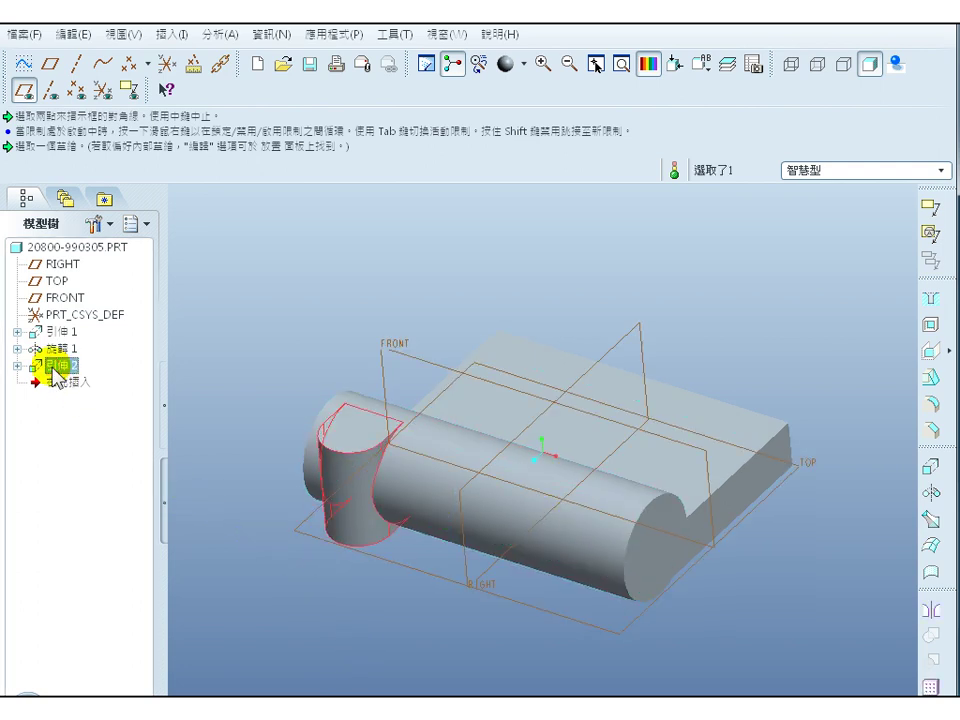
left_click(930, 686)
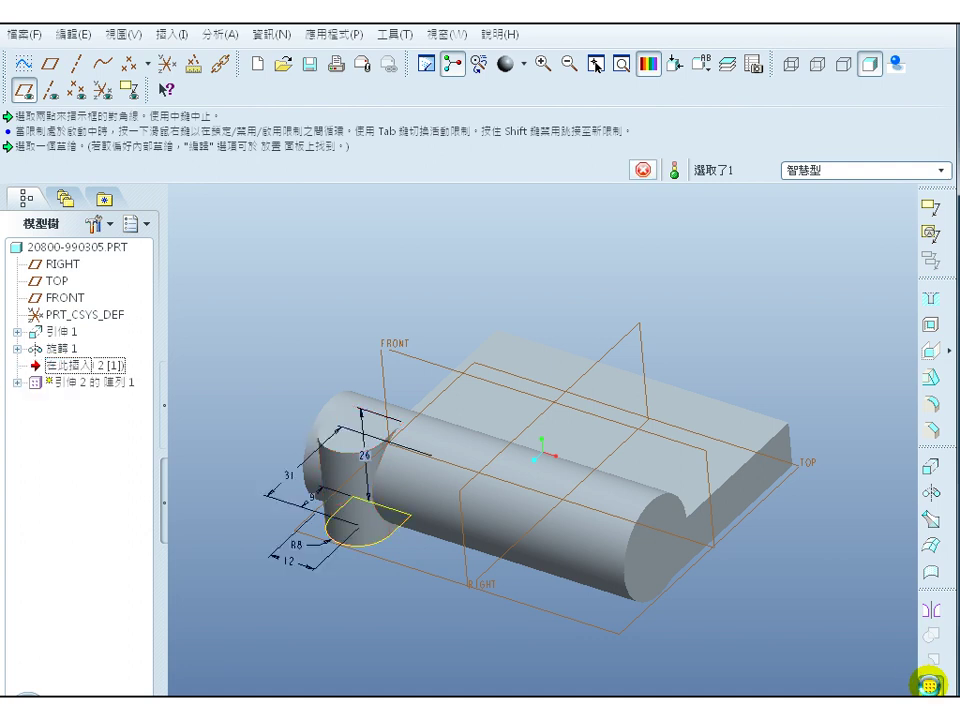
left_click(126, 146)
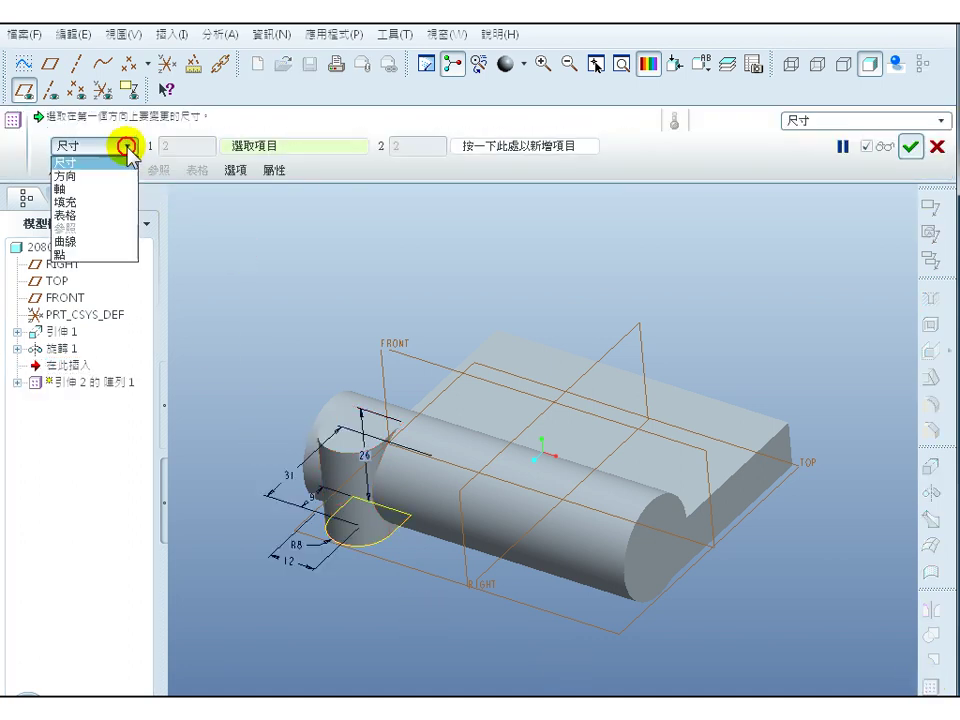
left_click(82, 177)
left_click(698, 396)
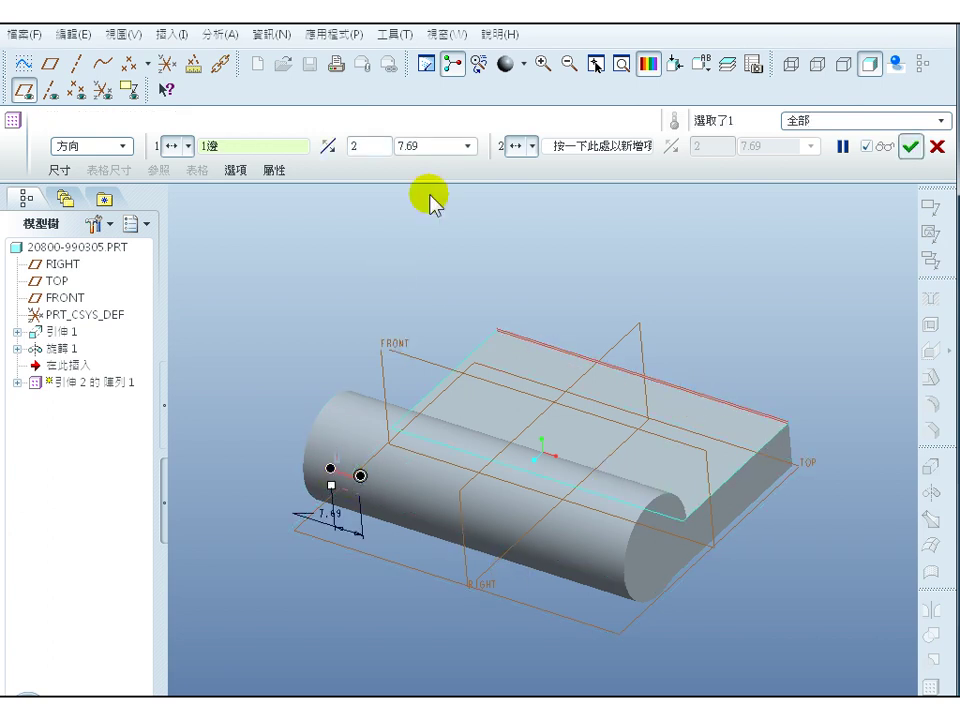
- Set the pattern spacing to 65, reverse its direction towards the cylinder's other end, and complete the two-member pattern
left_click_drag(422, 146, 399, 148)
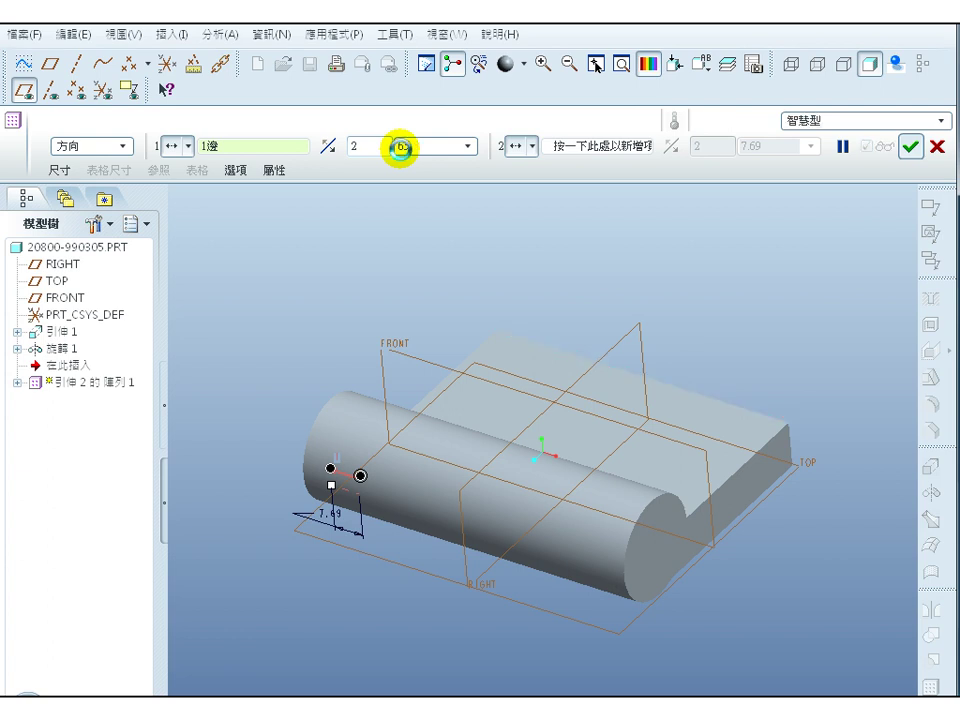
key("Return")
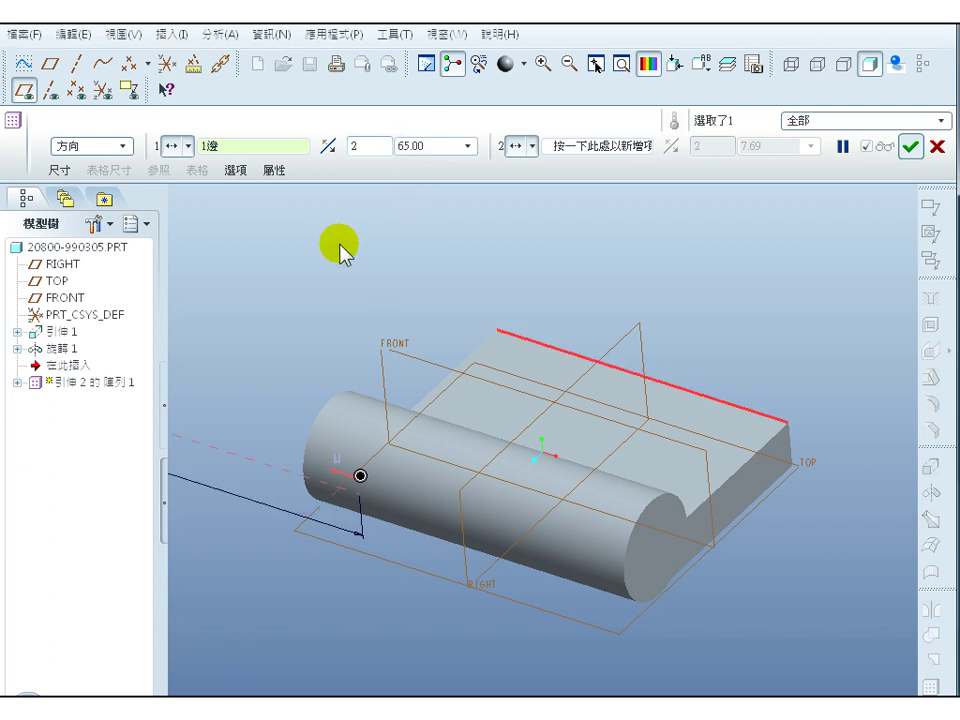
left_click(329, 148)
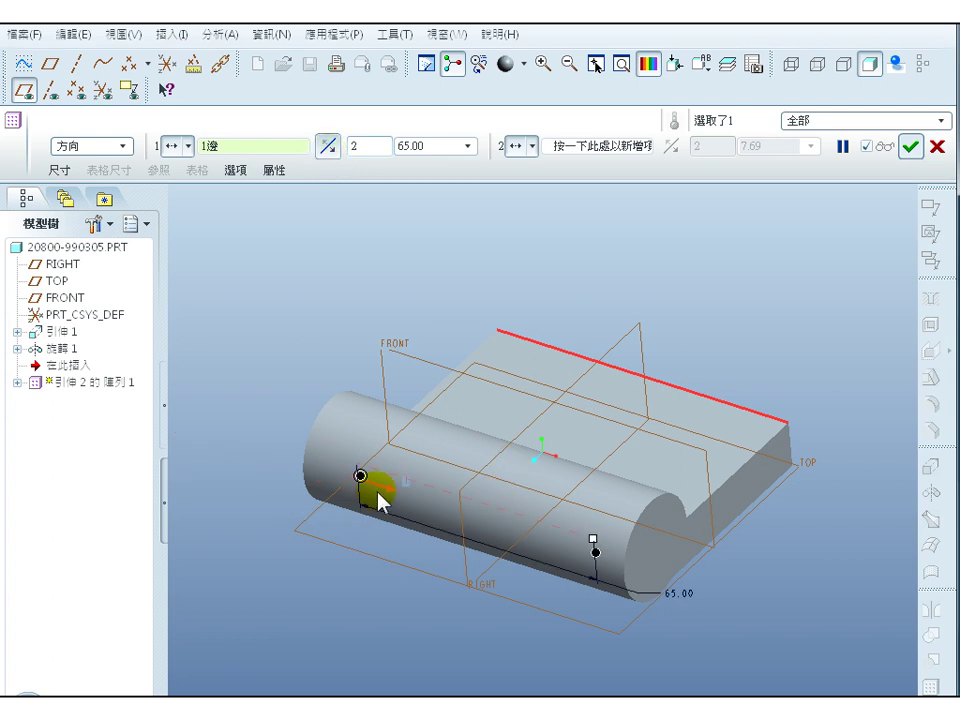
left_click(910, 147)
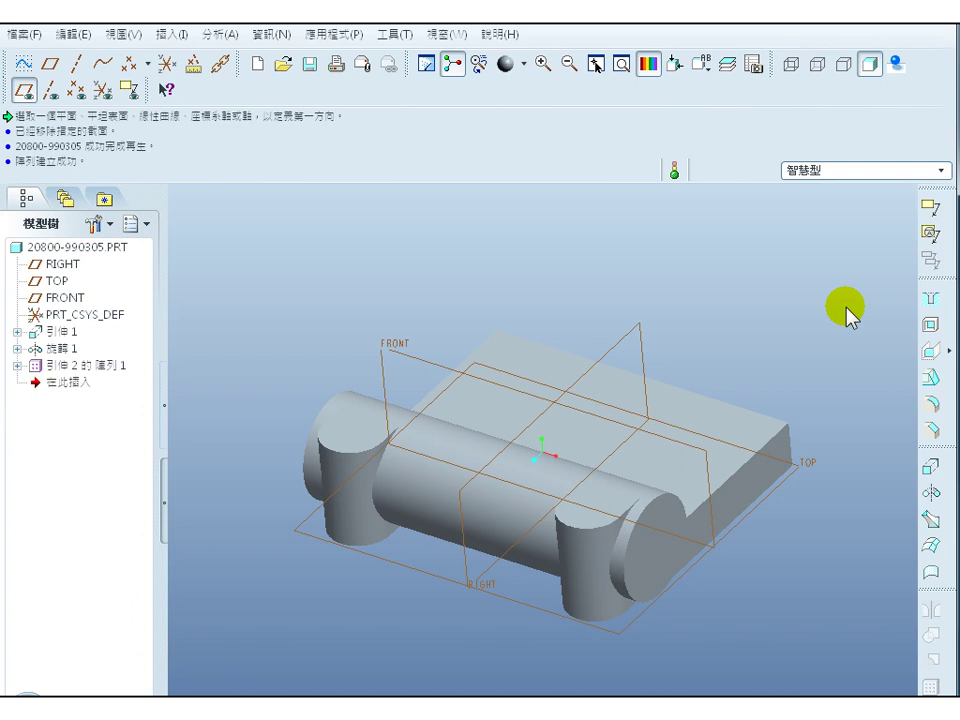
- Start a new extrusion and open the placement definition of its internal sketch
middle_click_drag(845, 317, 842, 309)
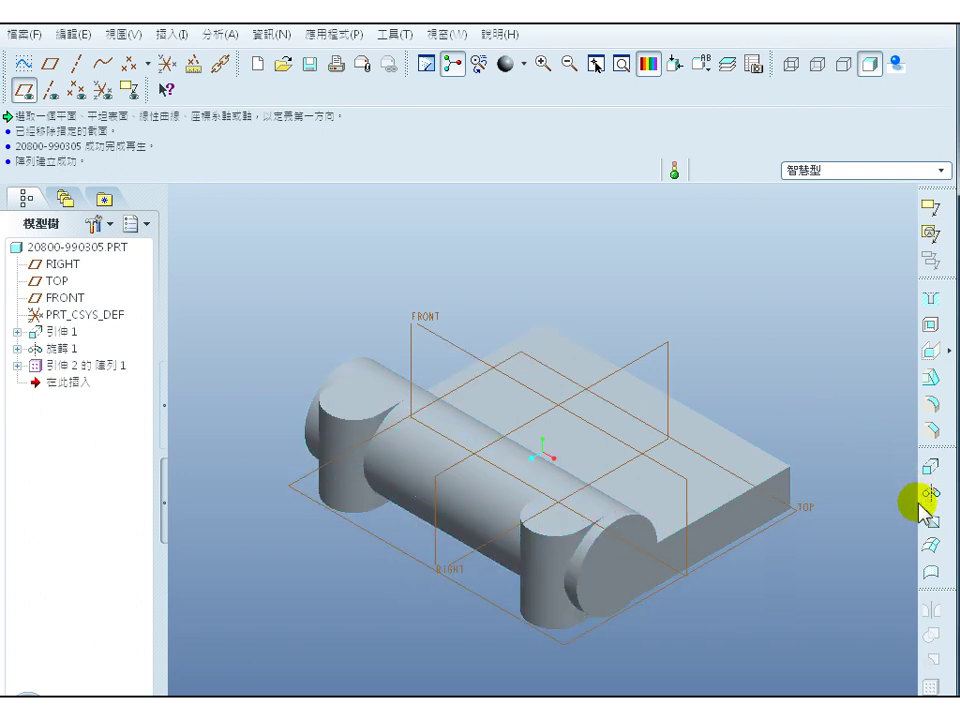
left_click(930, 467)
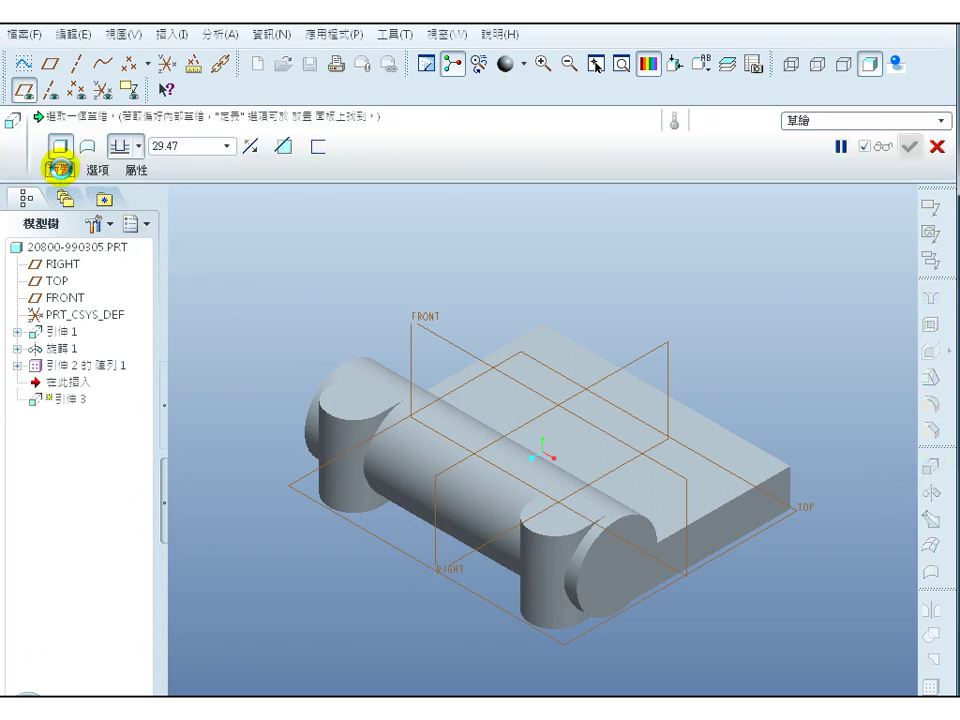
left_click(58, 168)
left_click(199, 220)
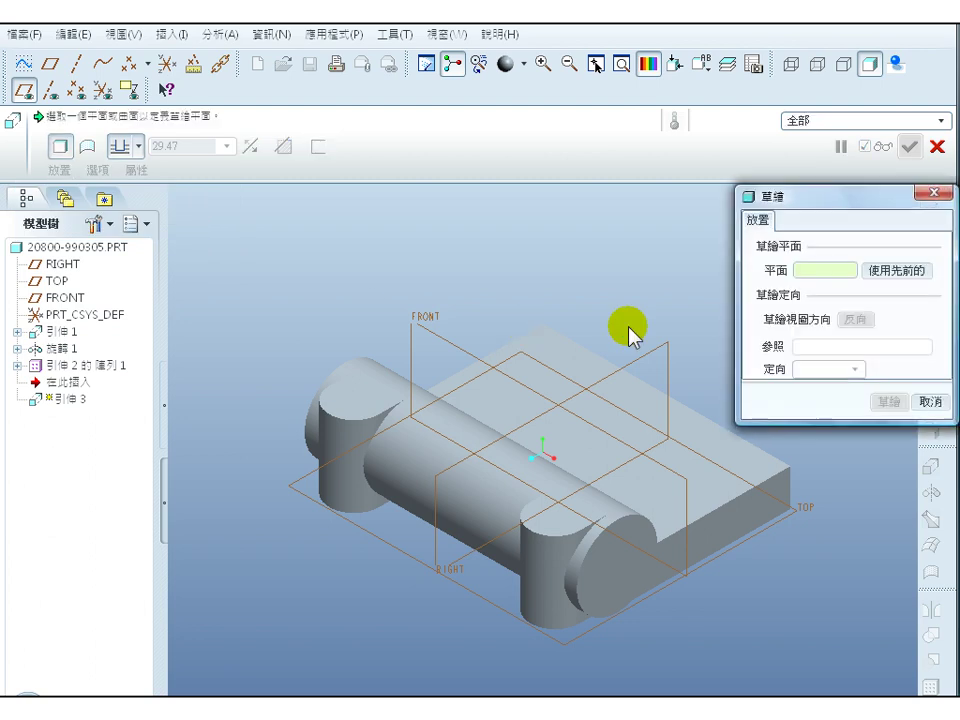
mouse_move(836, 199)
left_mouse_down()
mouse_move(410, 82)
mouse_move(205, 82)
left_mouse_up()
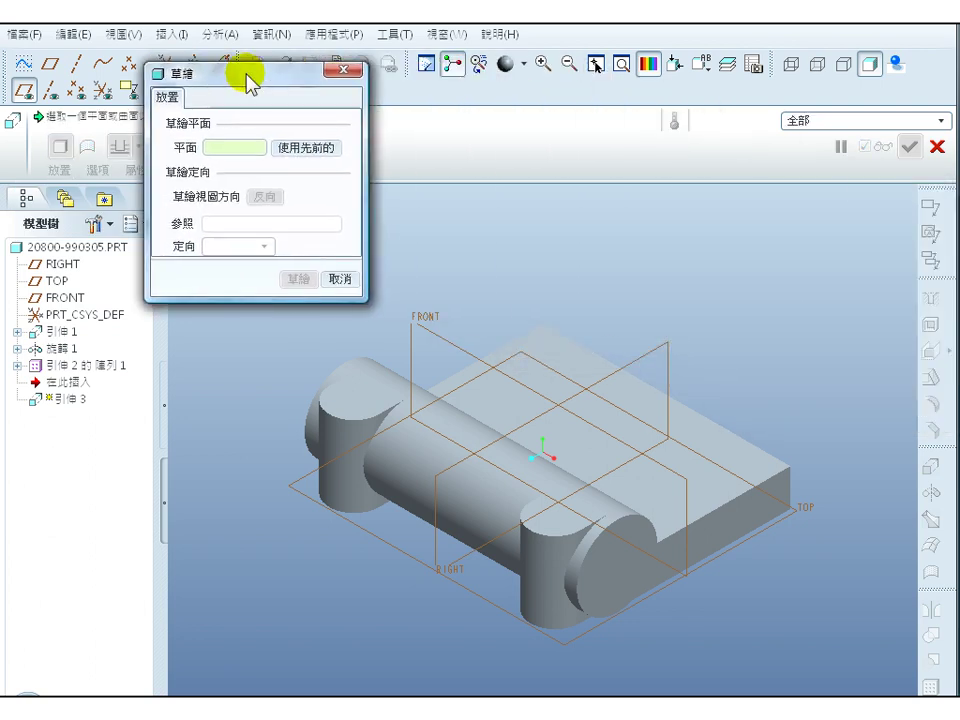
left_click_drag(264, 68, 440, 76)
- Create a datum plane offset 35 from FRONT and enter the sketch on it, with RIGHT as the right-facing reference
left_click(58, 65)
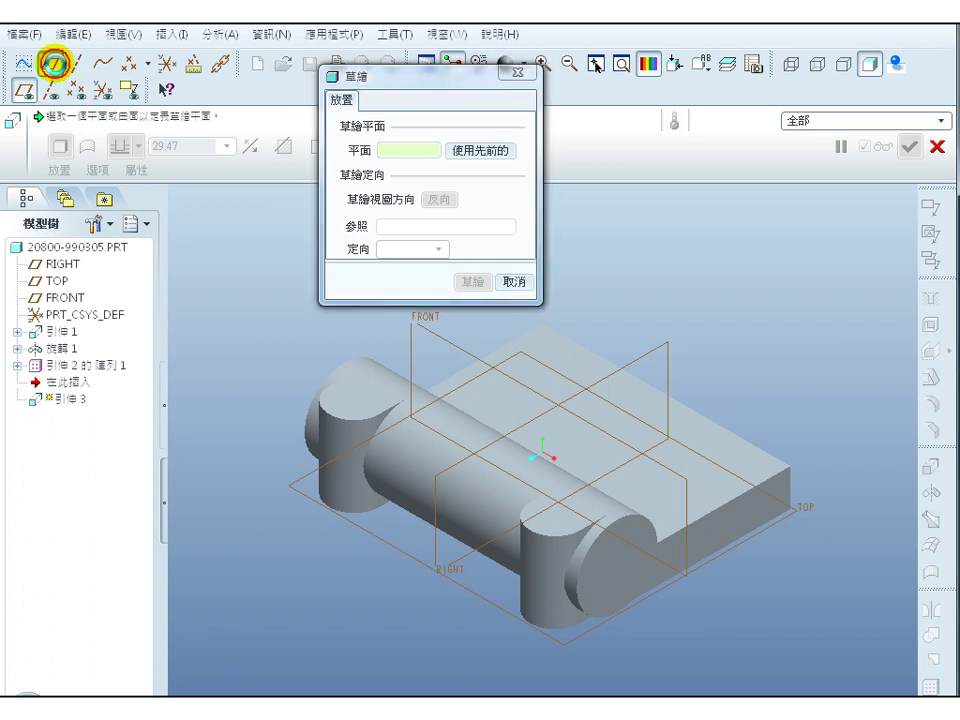
left_click(430, 335)
left_click(843, 297)
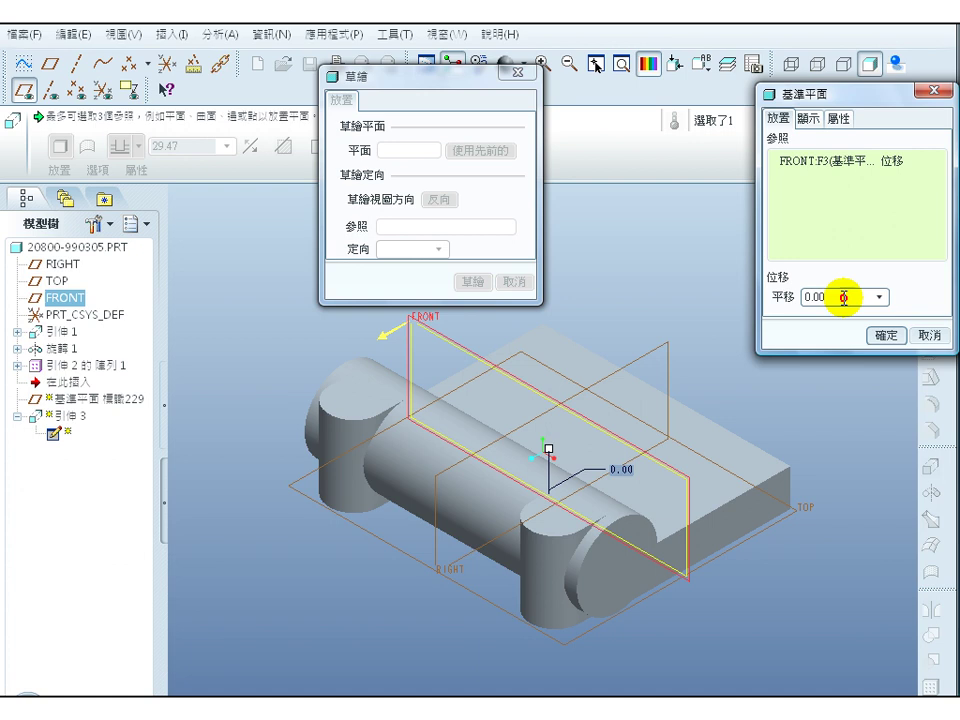
left_click_drag(843, 297, 782, 297)
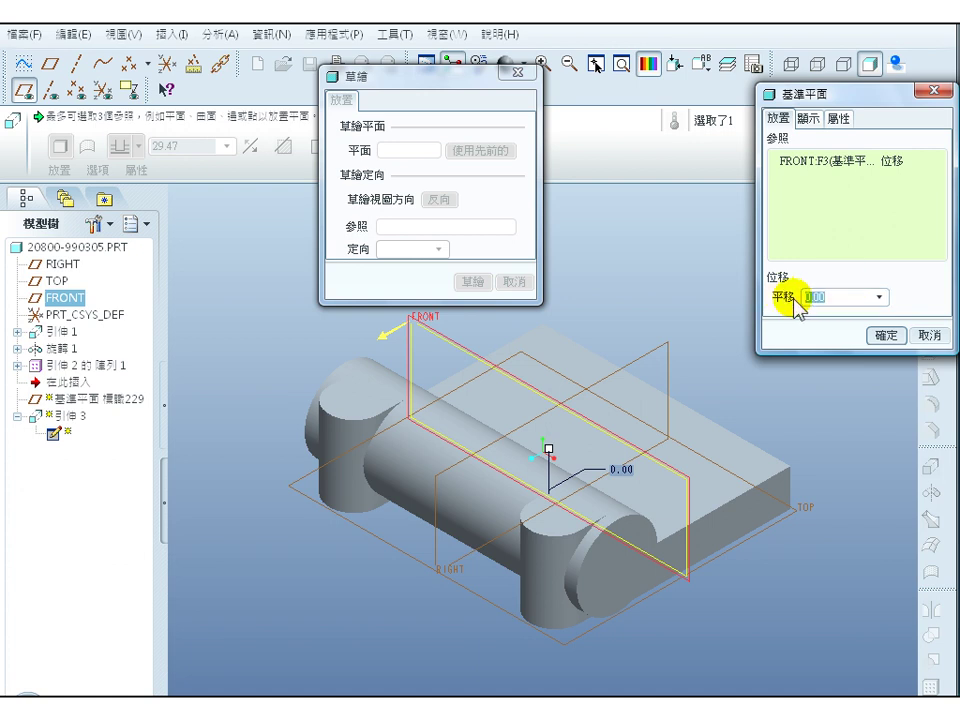
type("35")
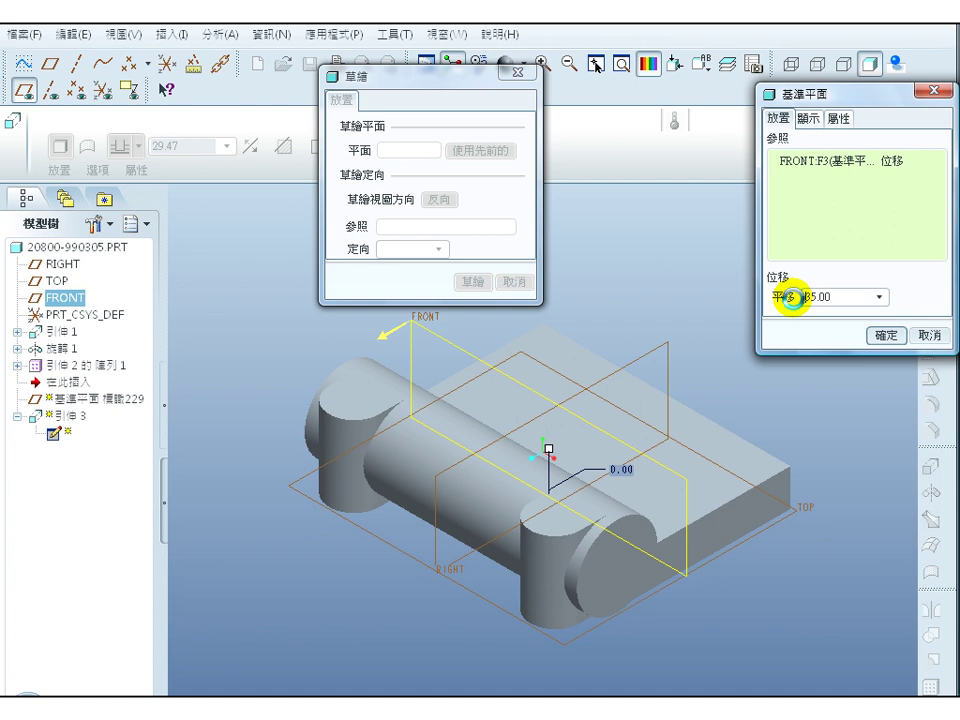
key("Return")
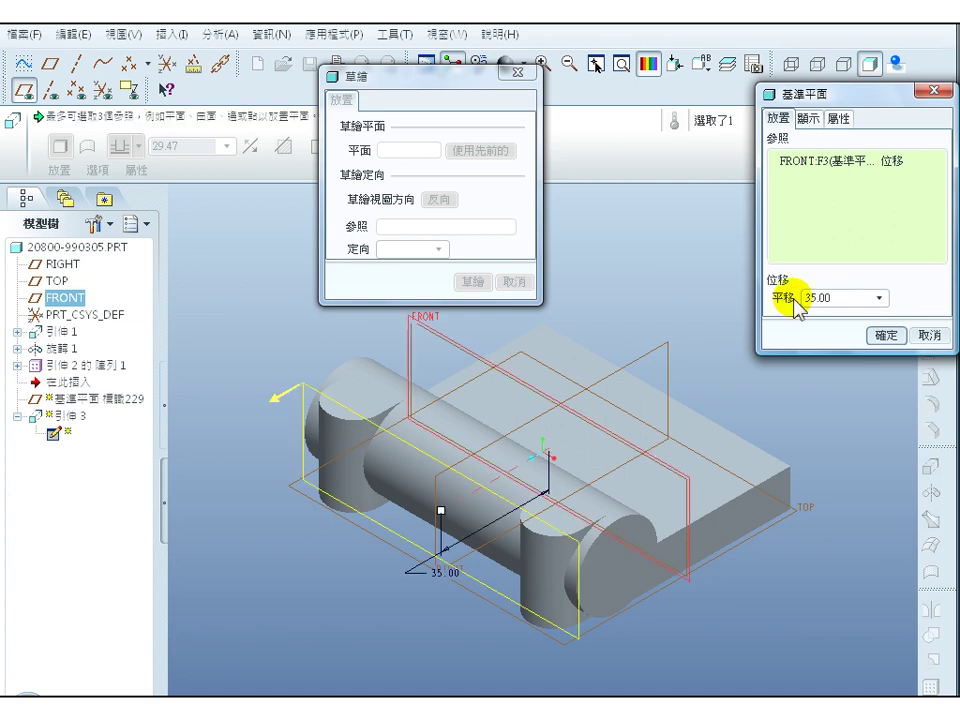
left_click(886, 335)
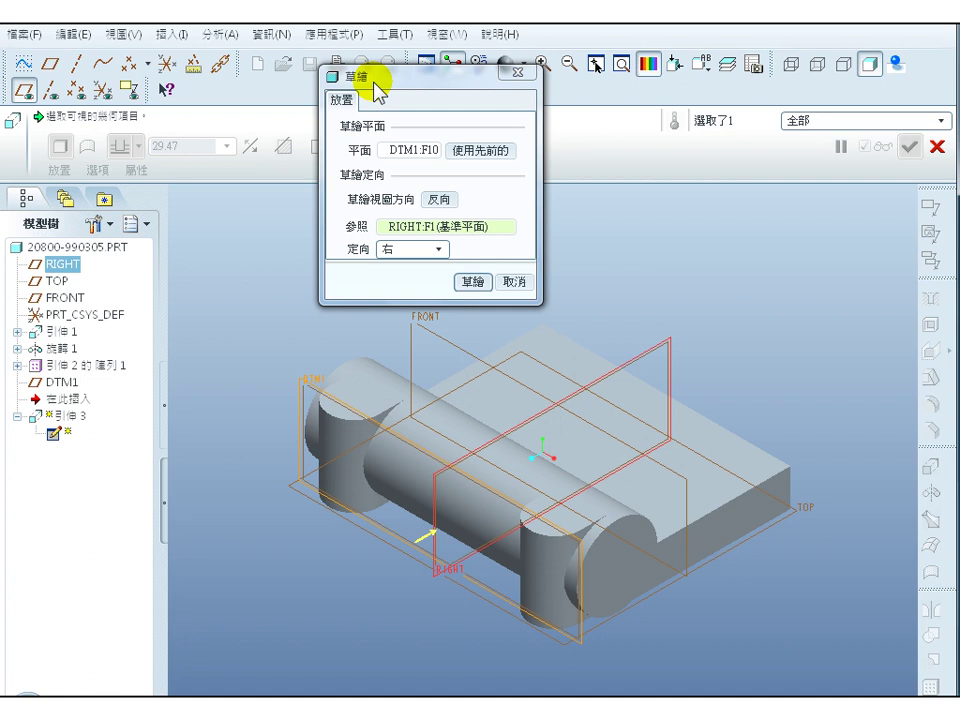
left_click(474, 285)
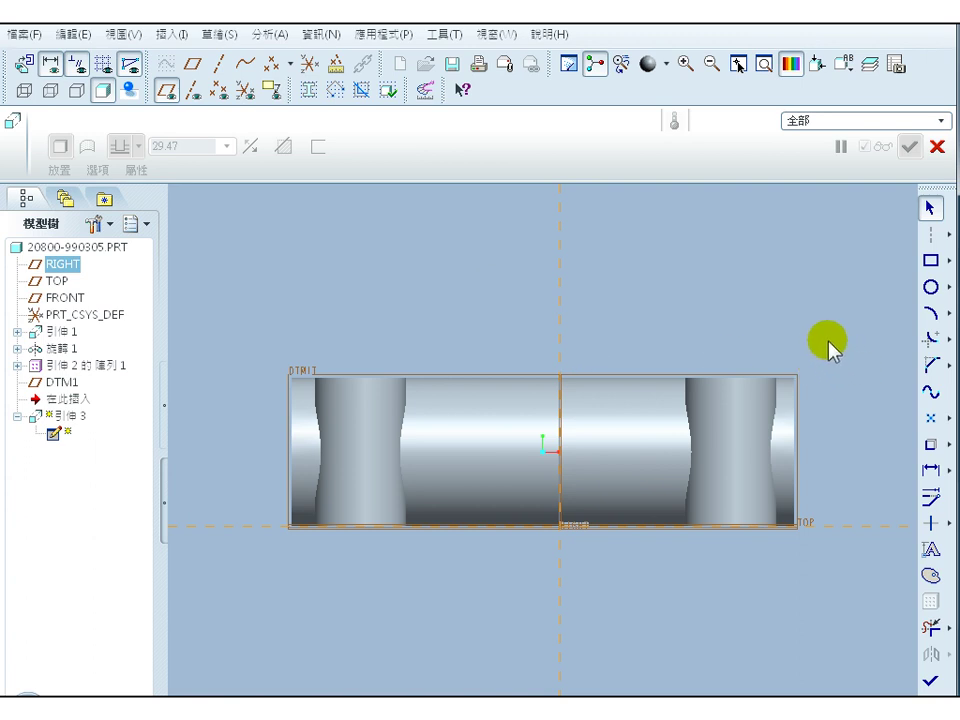
- Sketch a circle about 18 in diameter above the cylinder and a rectangle about 28 tall hanging down from its horizontal diameter
left_click(929, 289)
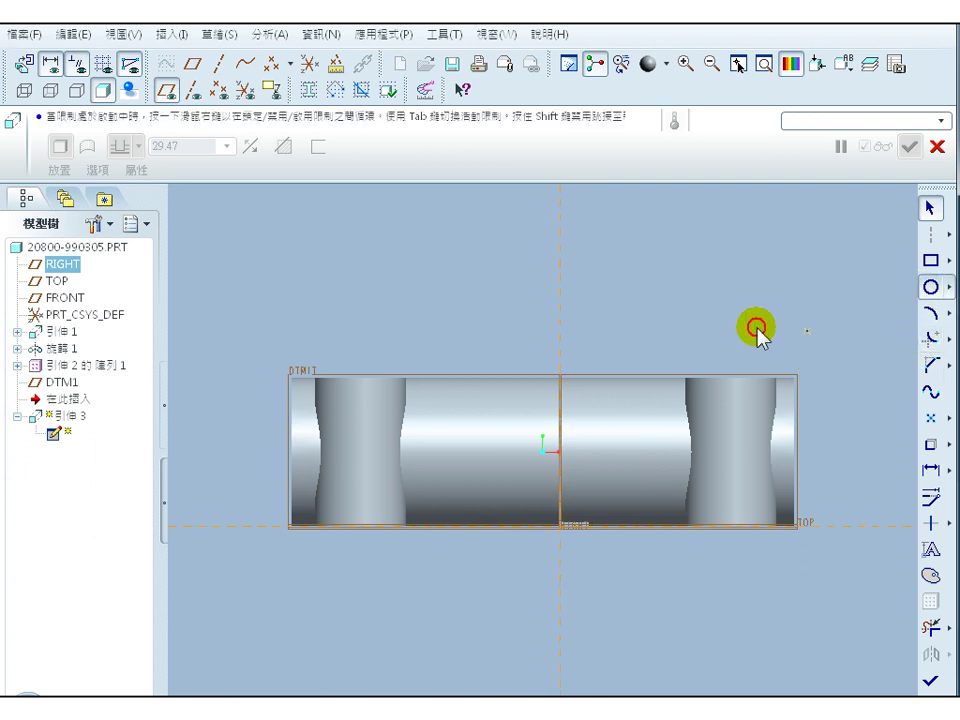
left_click(591, 276)
left_click(619, 320)
middle_click(831, 281)
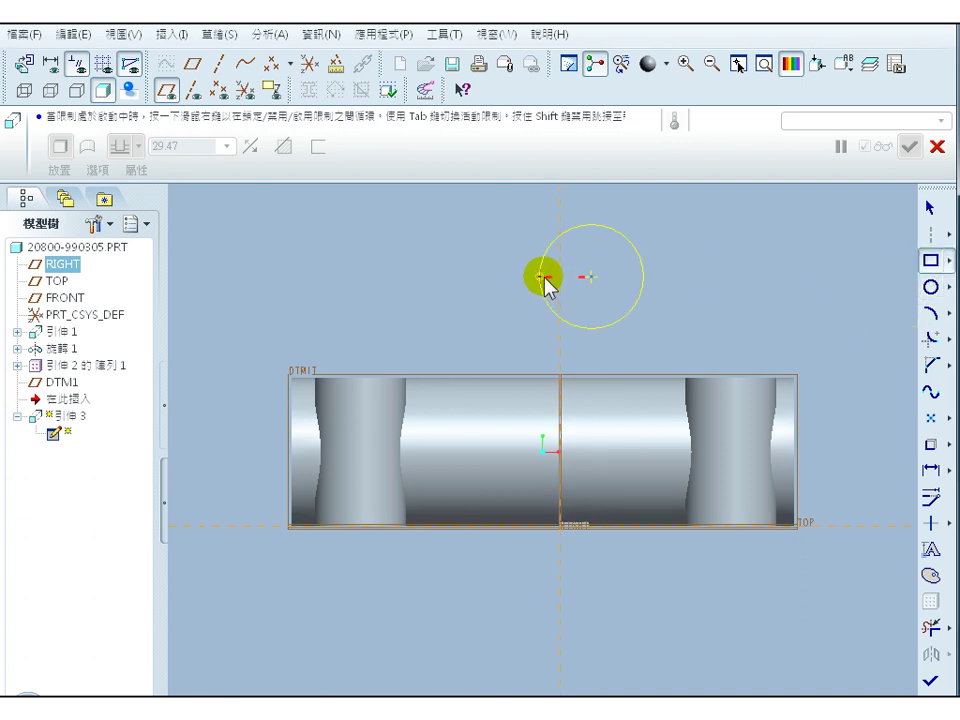
left_click_drag(541, 278, 643, 437)
left_click(930, 208)
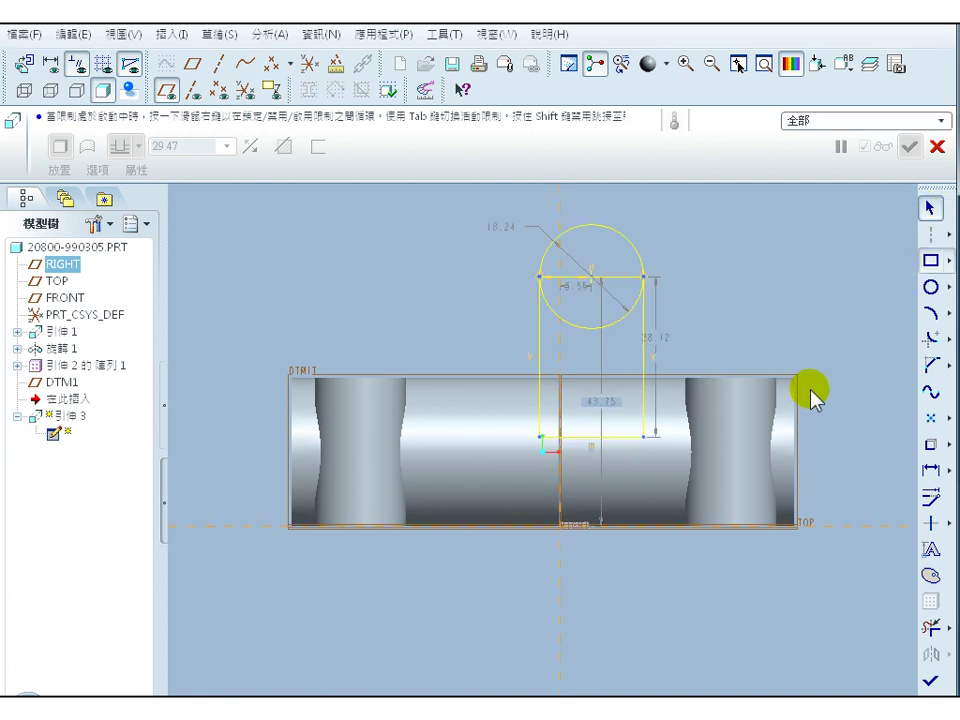
- Trim away the circle's lower half and the rectangle's top edge to leave one round-topped outline
left_click(930, 628)
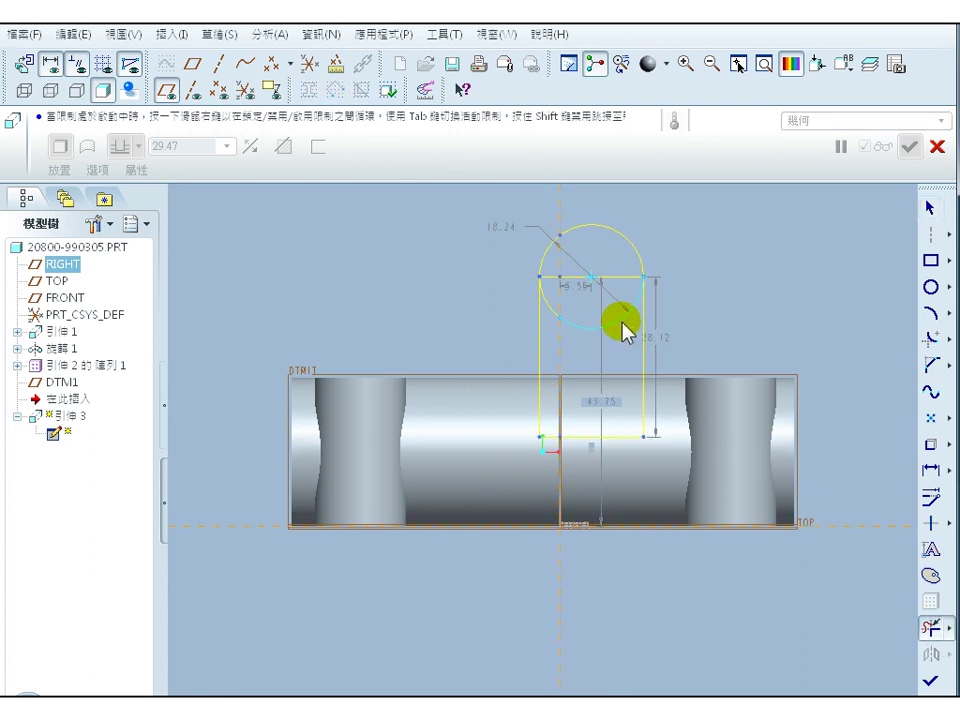
left_click_drag(624, 322, 557, 320)
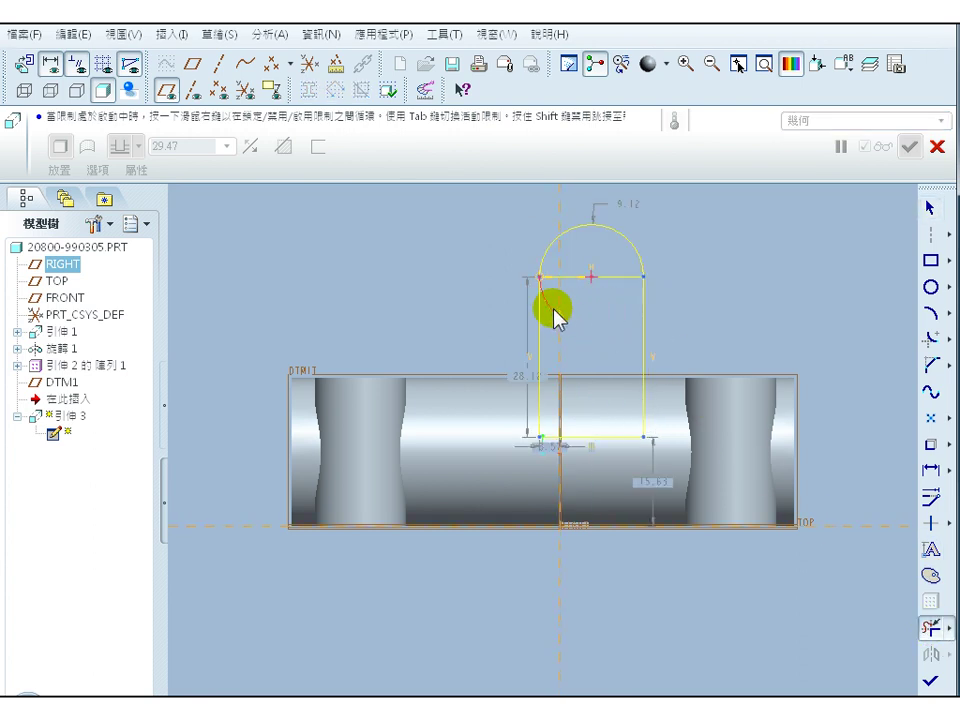
left_click(607, 281)
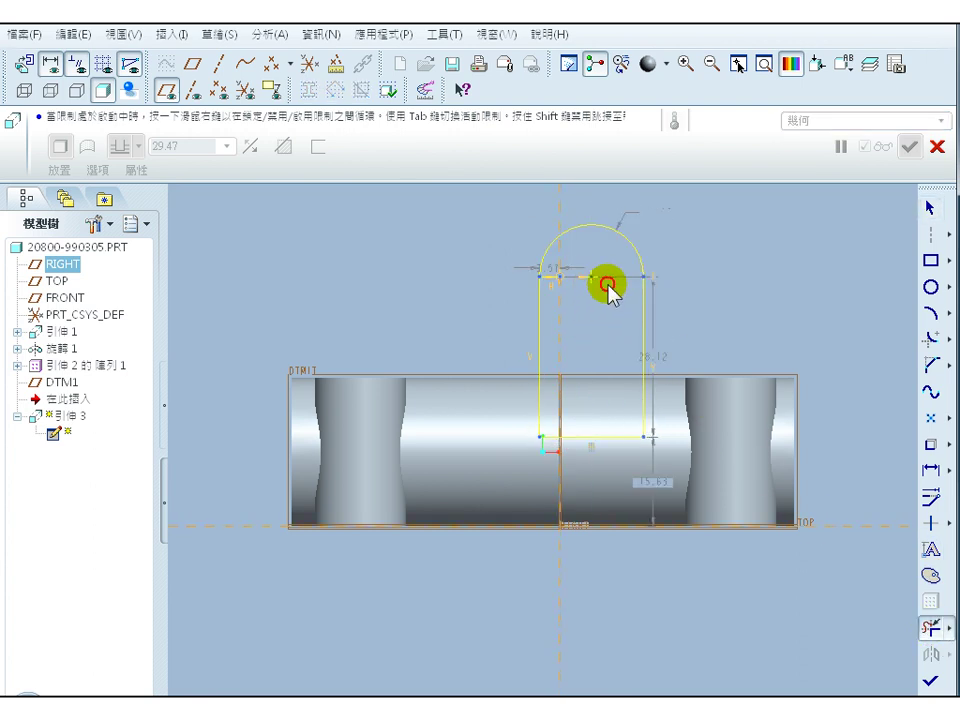
left_click(548, 283)
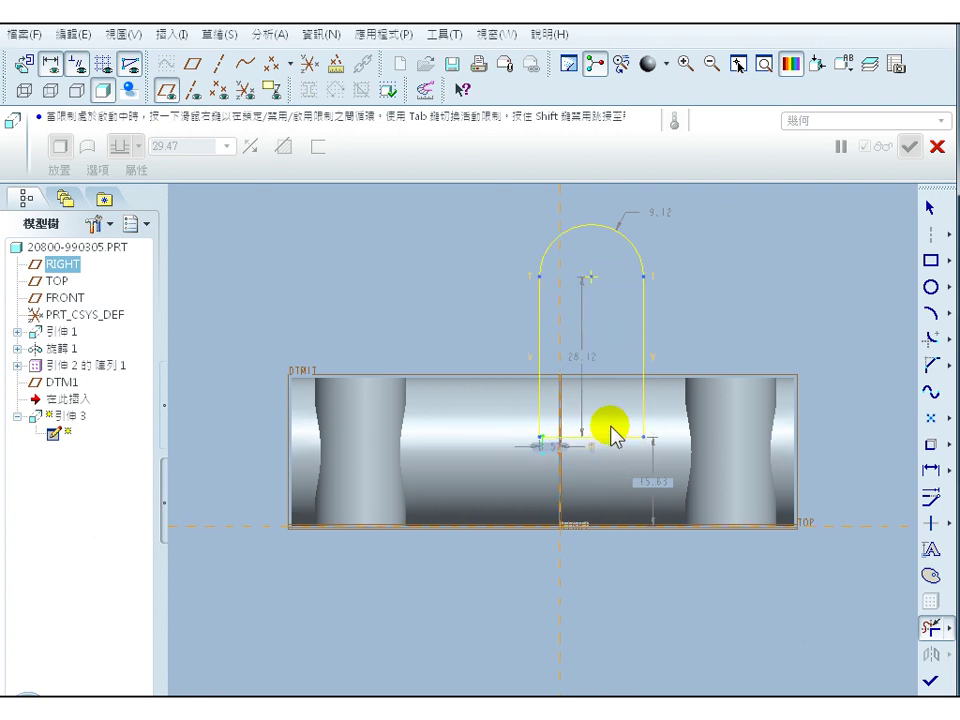
- Sketch a hole circle about 12.8 in diameter, concentric with the outline's top arc
left_click(930, 286)
left_click(591, 277)
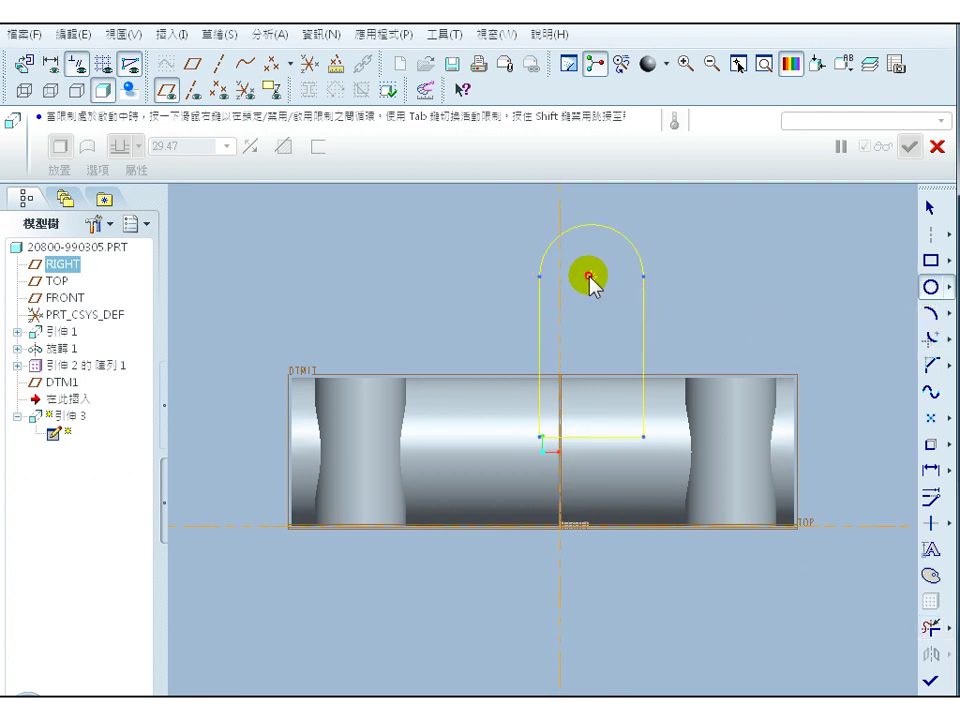
left_click(612, 312)
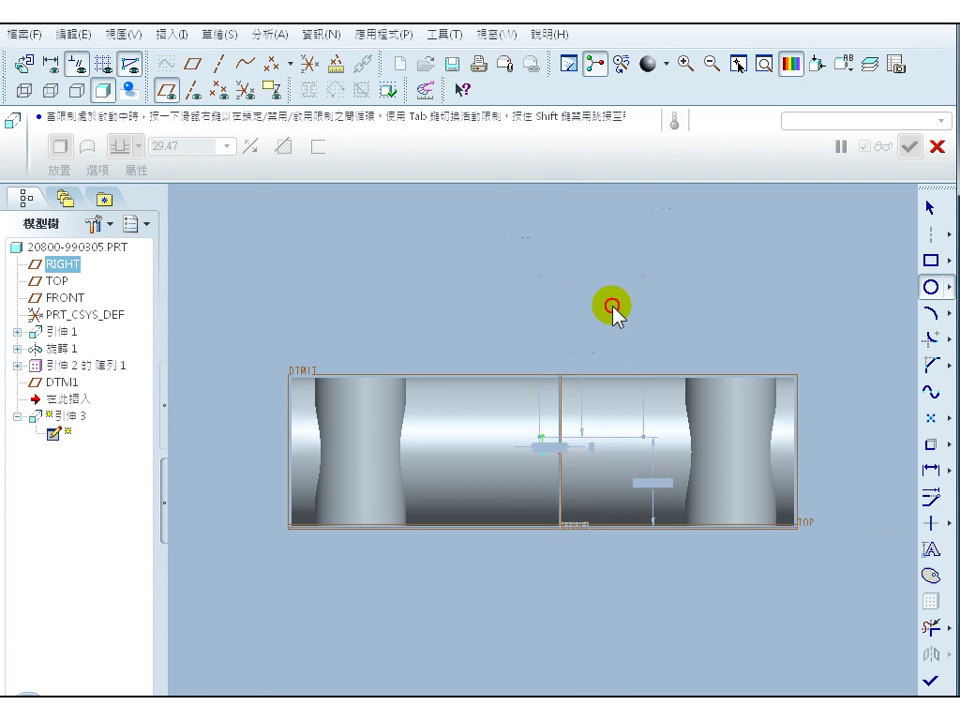
left_click(930, 208)
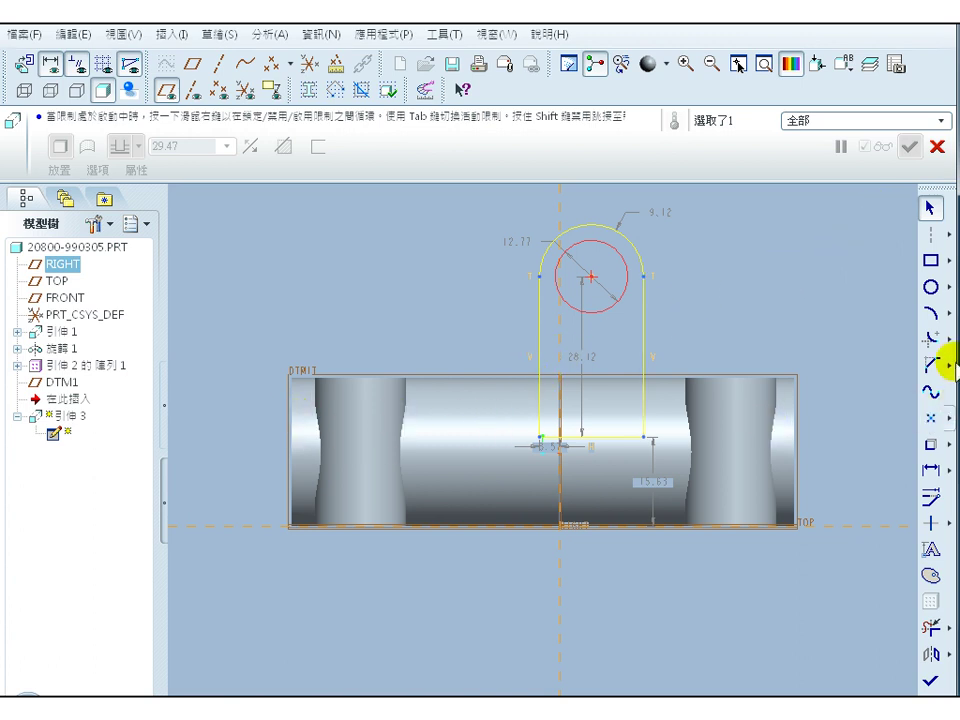
- Dimension the arc centre 51 horizontally from the cylinder's left end face
left_click(930, 470)
left_click(592, 282)
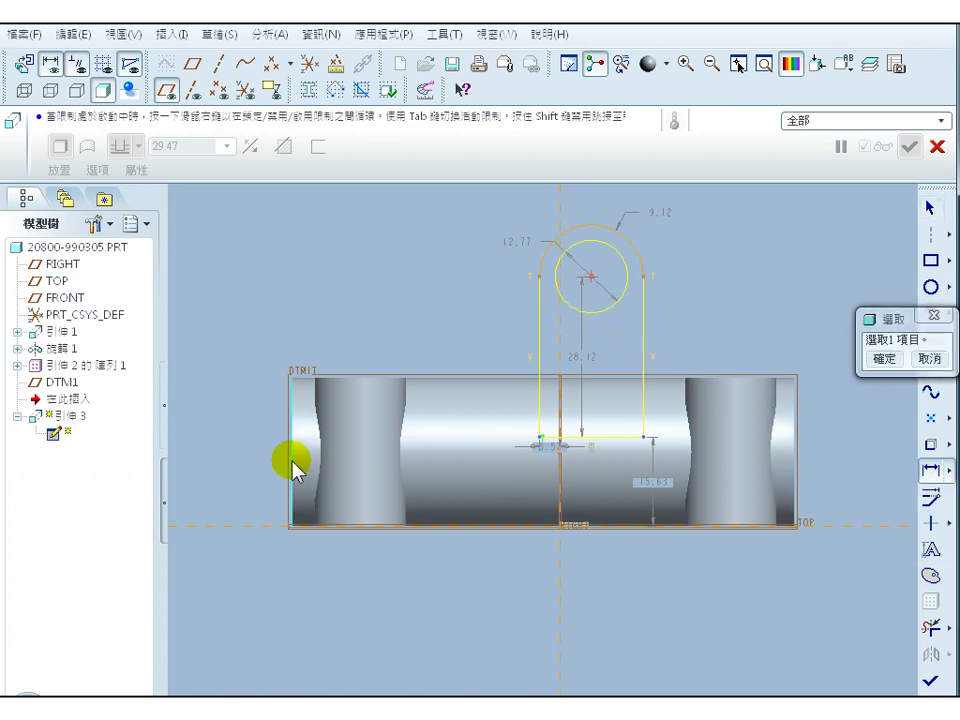
left_click(295, 470)
middle_click(550, 592)
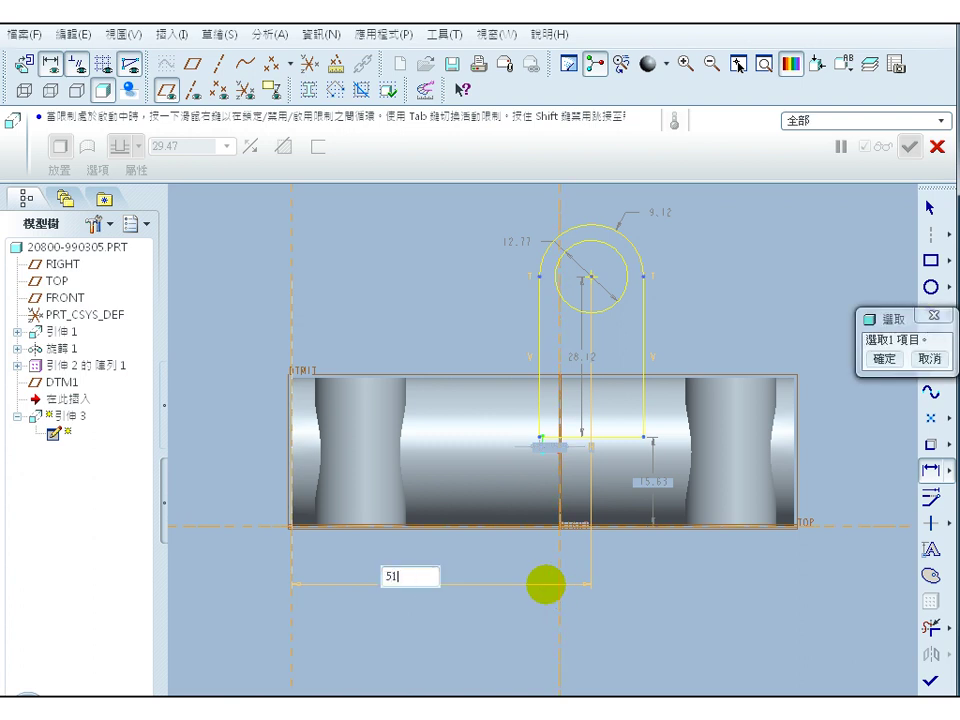
type("51")
key("Return")
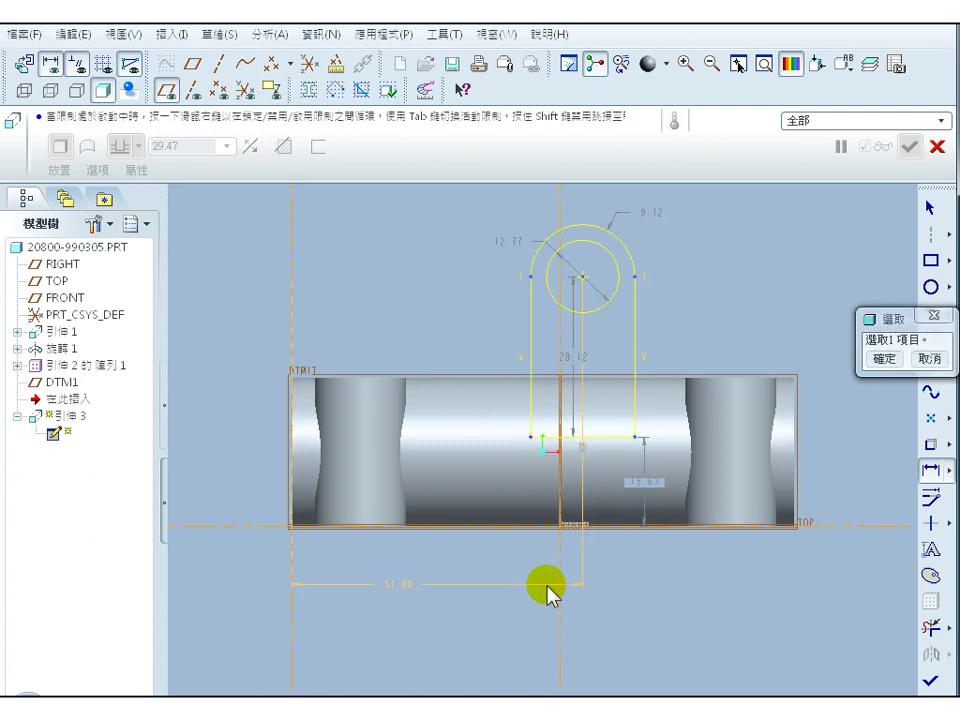
left_click(884, 358)
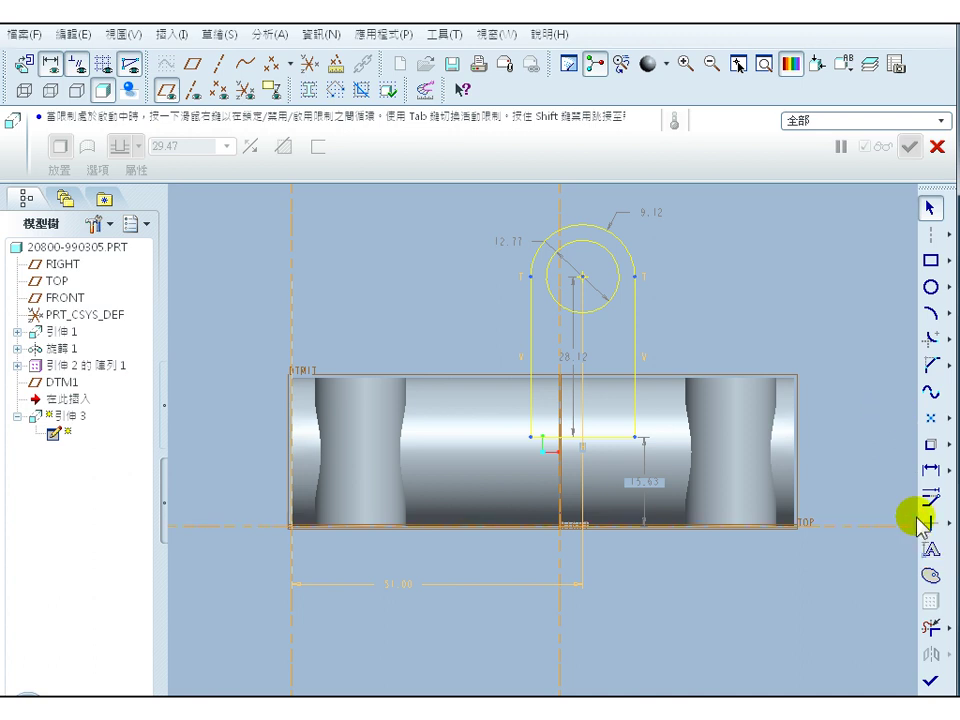
- Dimension the arc centre 42 above the TOP plane
left_click(930, 471)
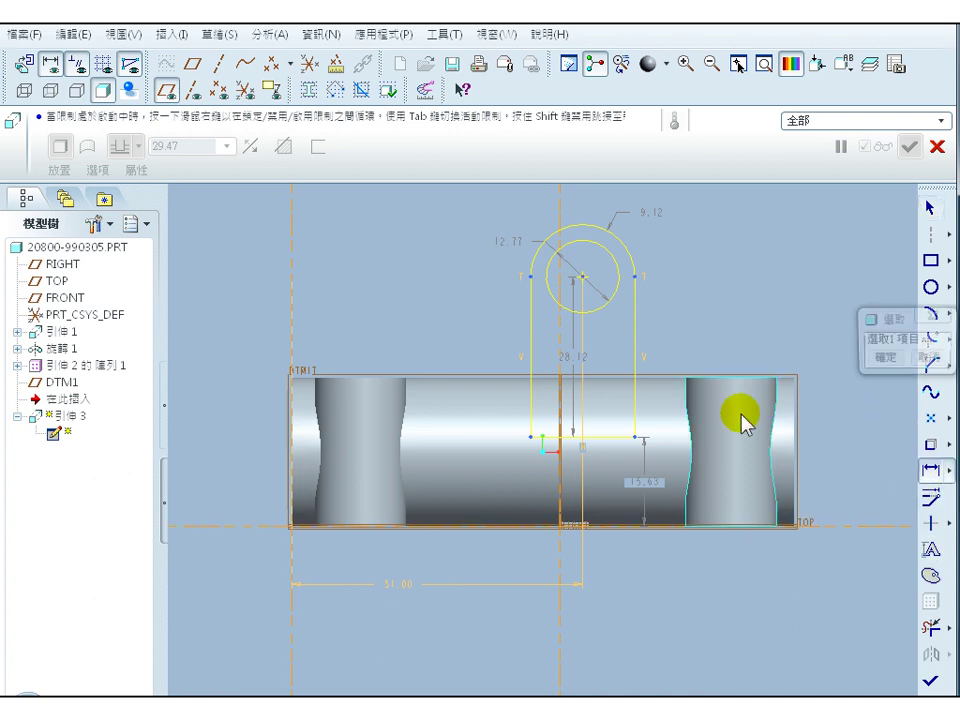
left_click(583, 278)
left_click(662, 527)
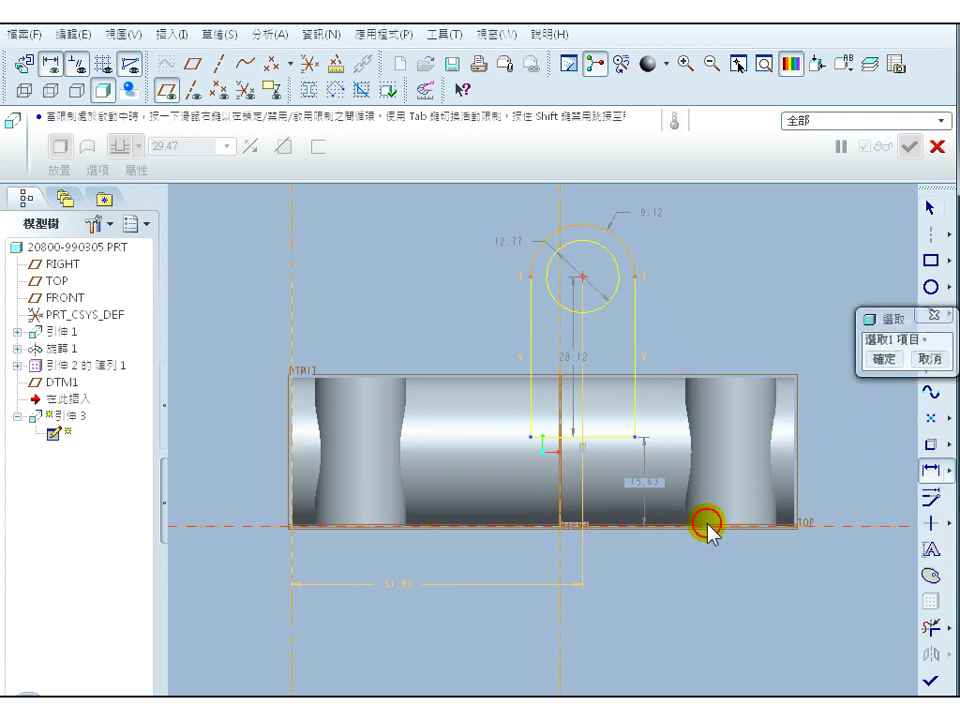
middle_click(851, 455)
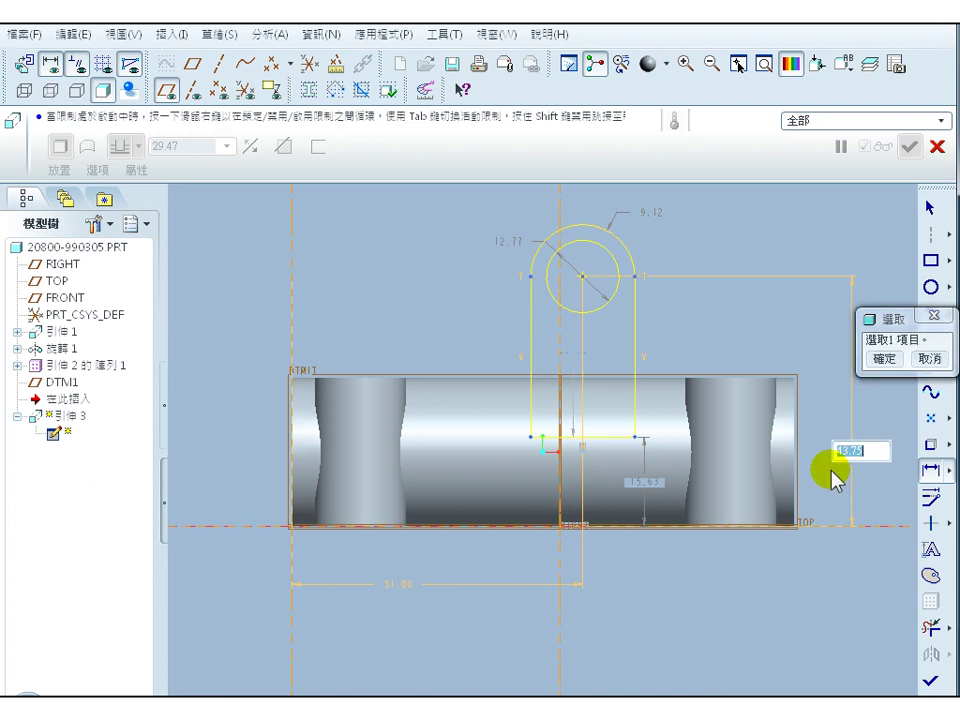
key("Return")
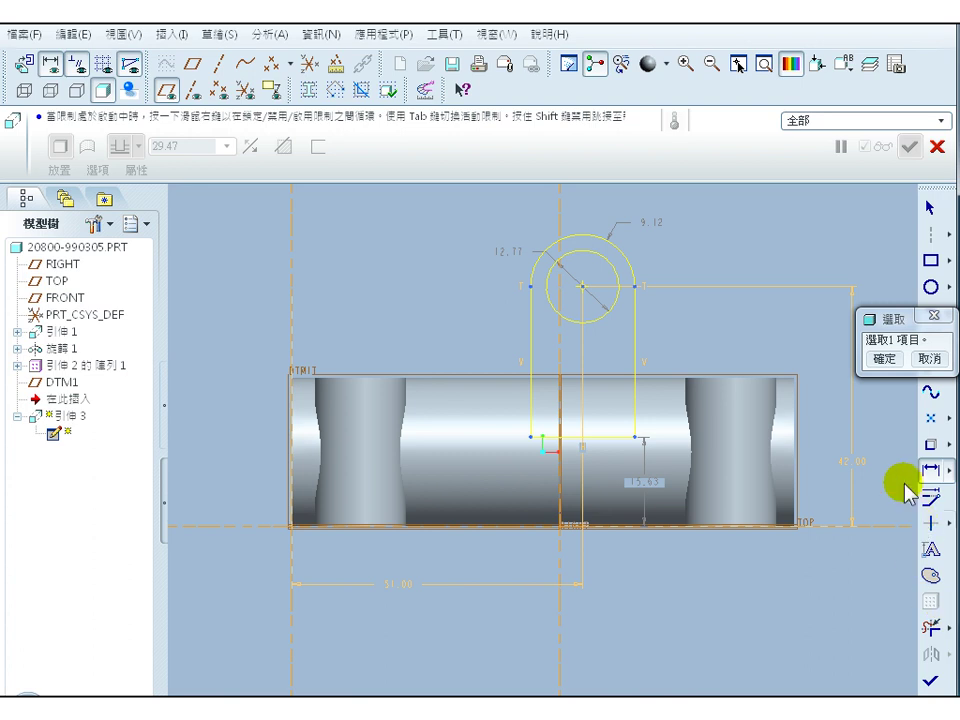
left_click(882, 358)
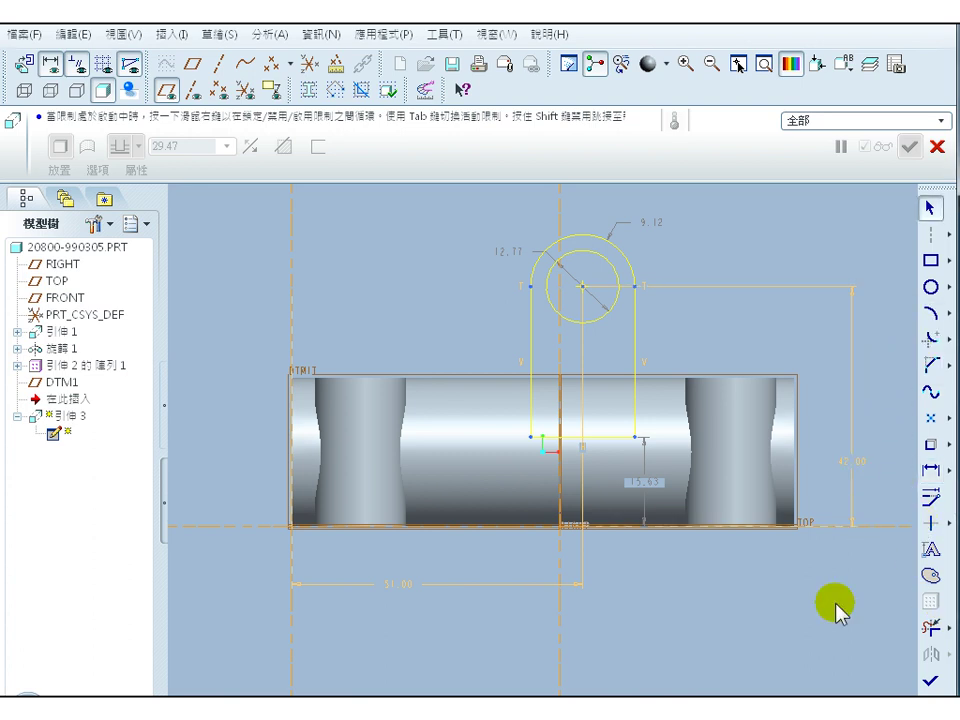
- Set the outer arc's radius to 15 and the hole circle's diameter to 15
double_click(655, 222)
type("15")
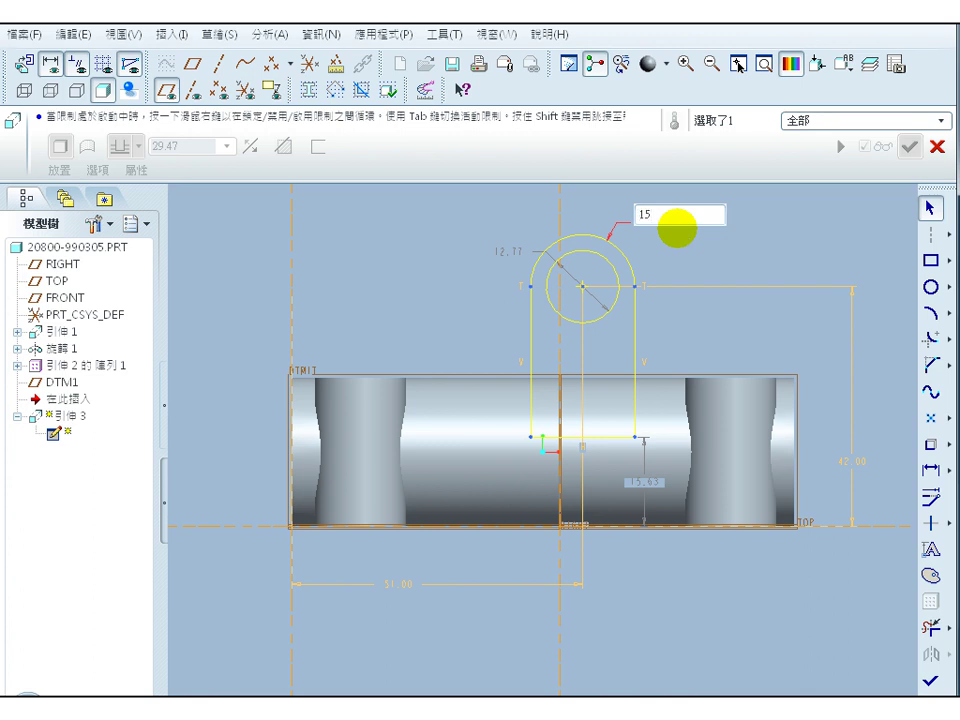
key("Return")
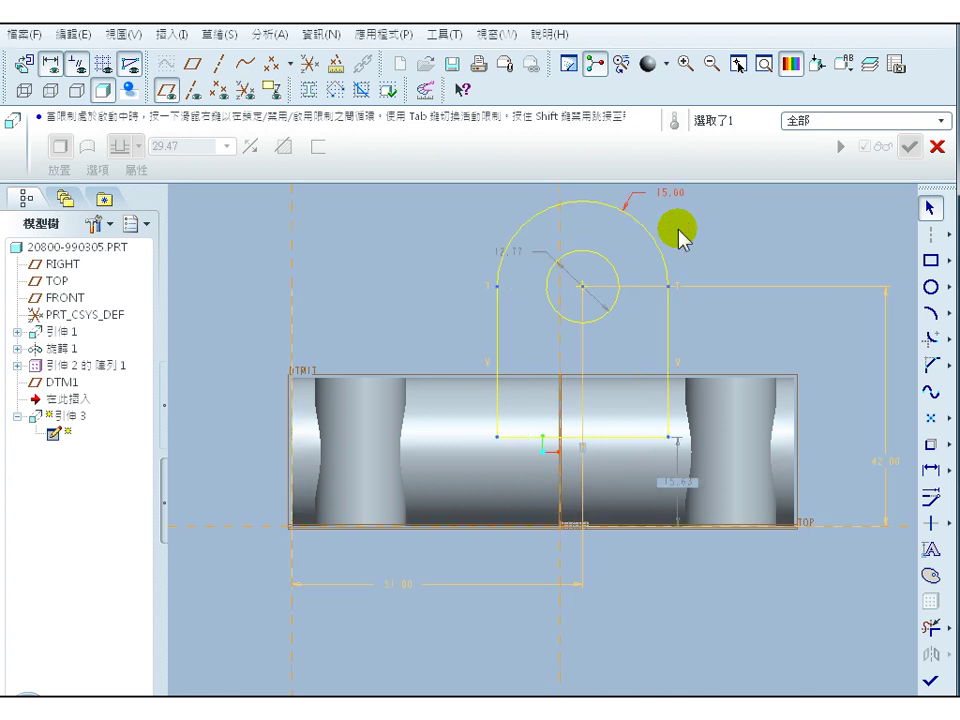
double_click(520, 248)
type("15")
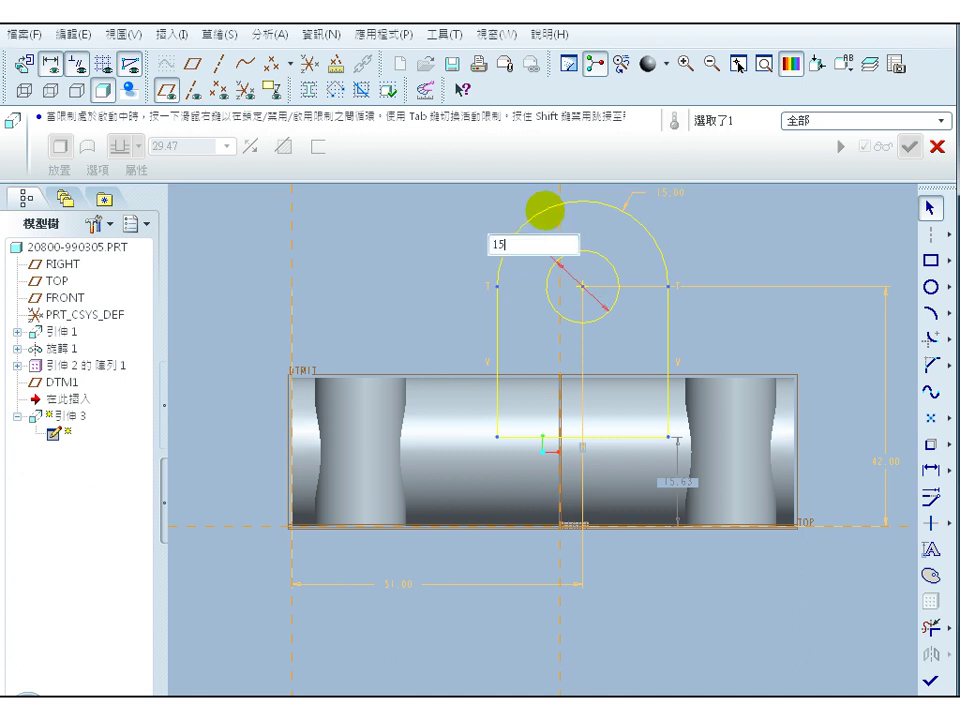
left_click(543, 210)
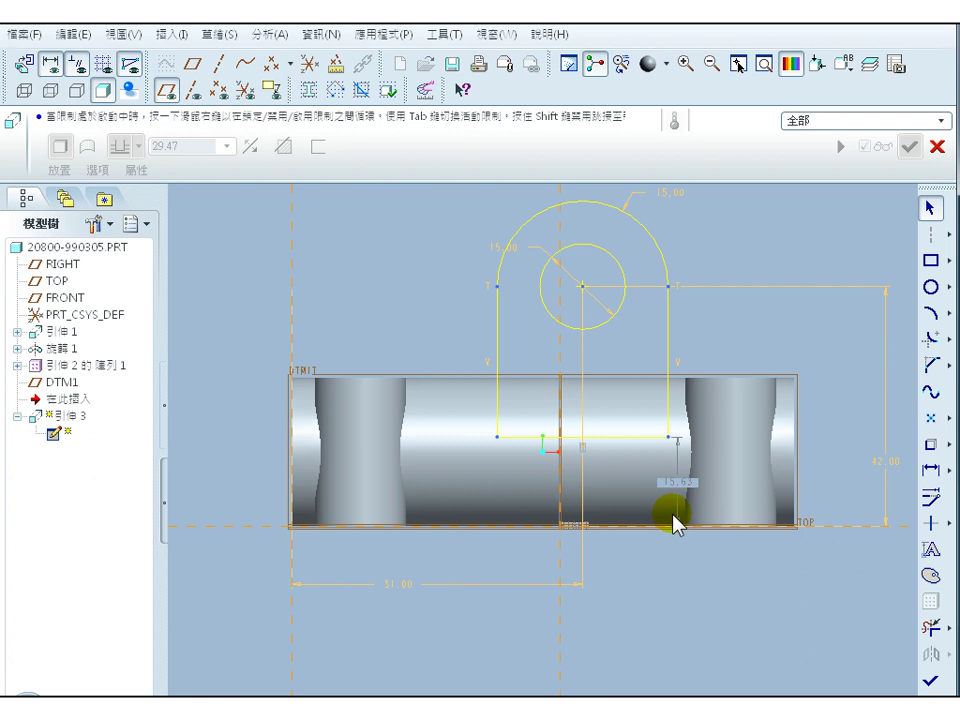
- Set the outline's lower edge 12 above the TOP plane and finish the lug sketch
double_click(678, 483)
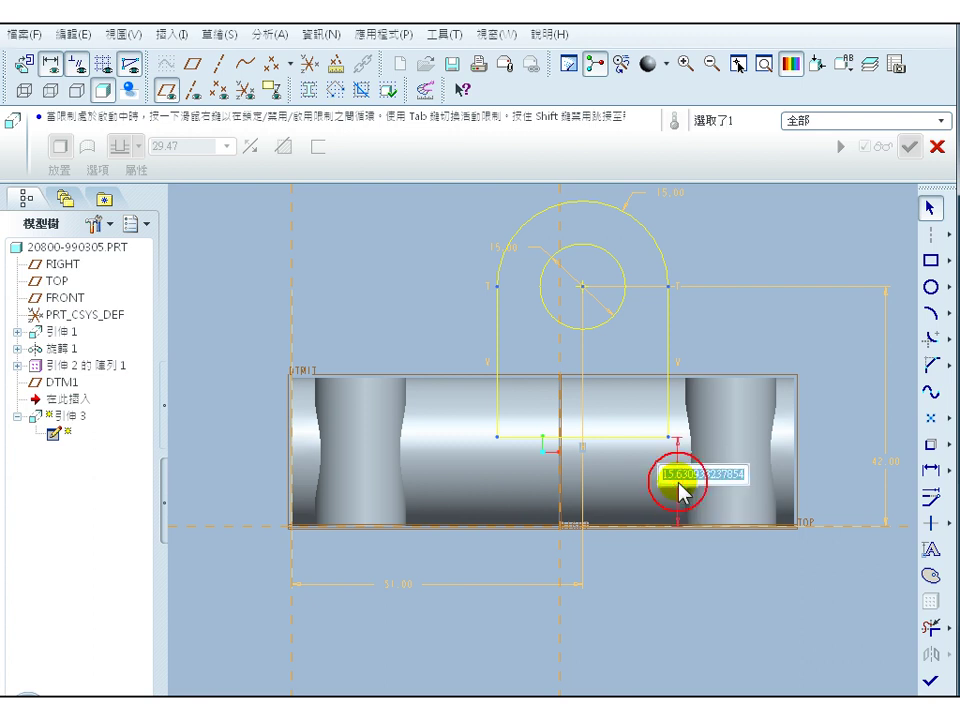
type("12")
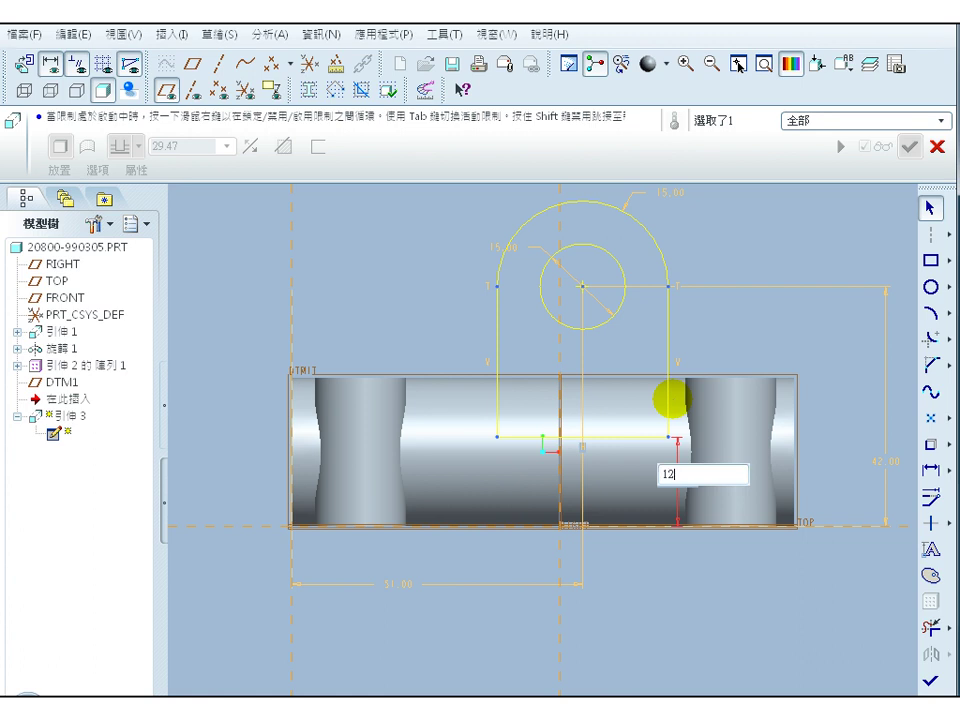
key("Return")
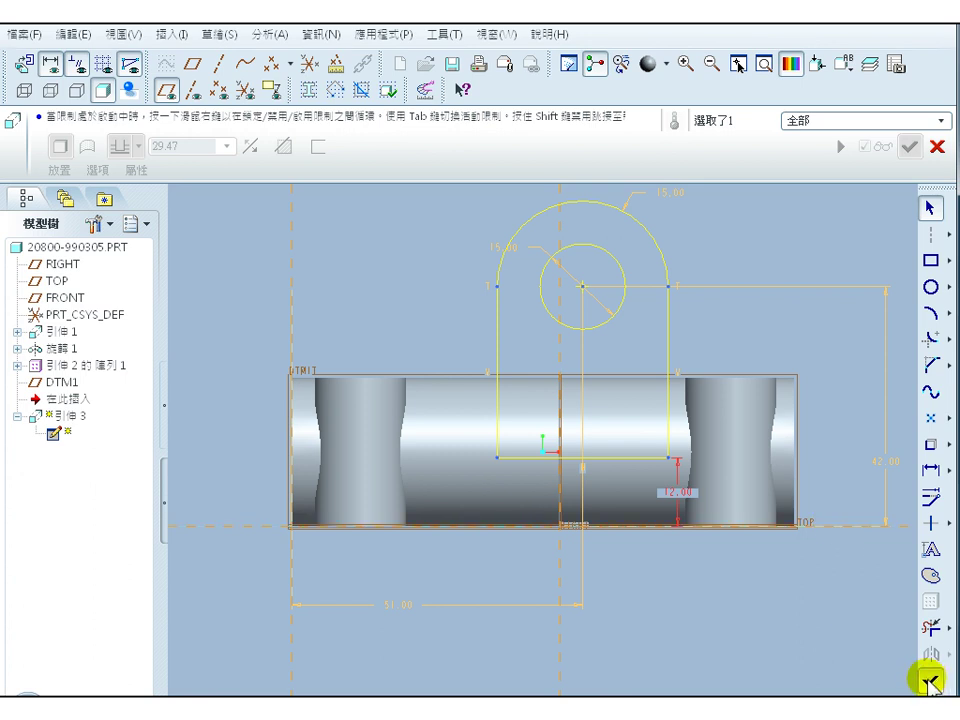
left_click(930, 683)
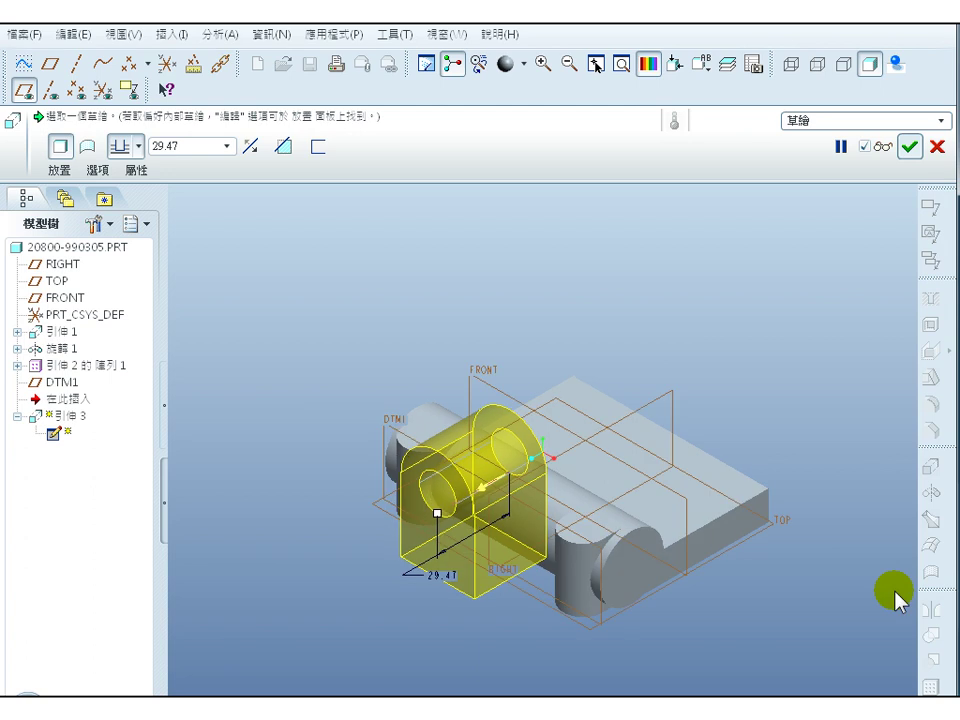
- Extrude the lug profile 70 in the reversed direction, back over the base plate
left_click(250, 147)
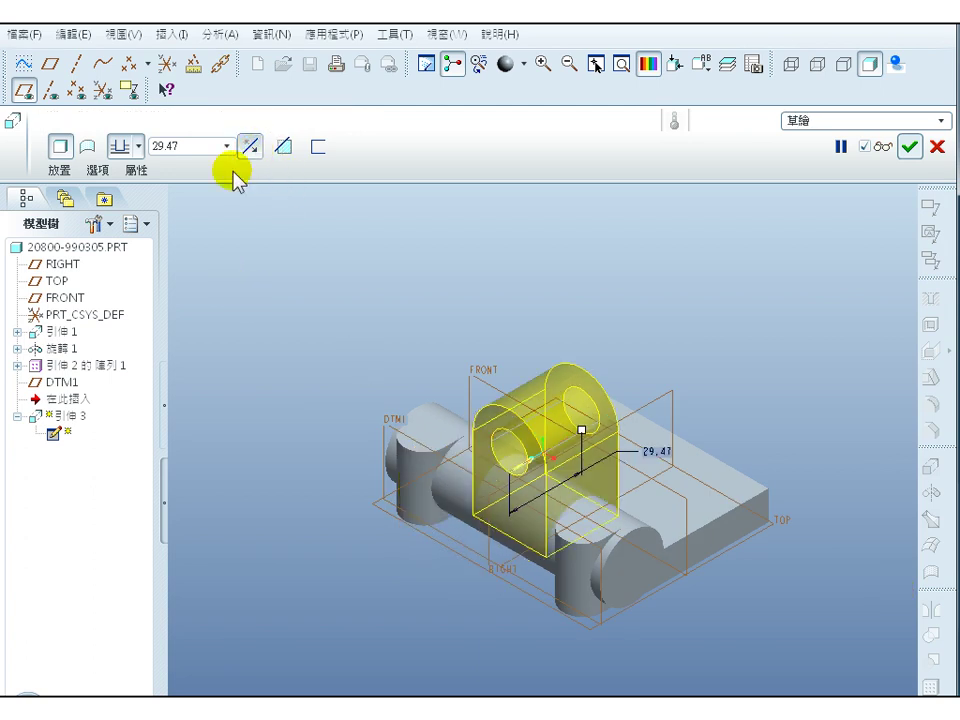
double_click(190, 149)
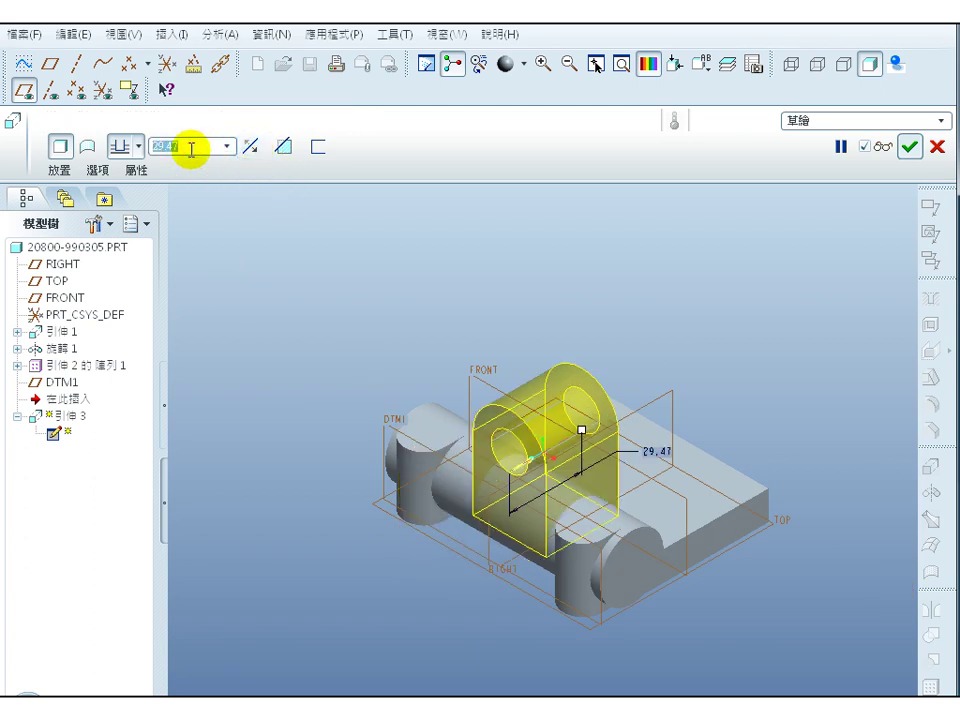
type("70.00")
key("Return")
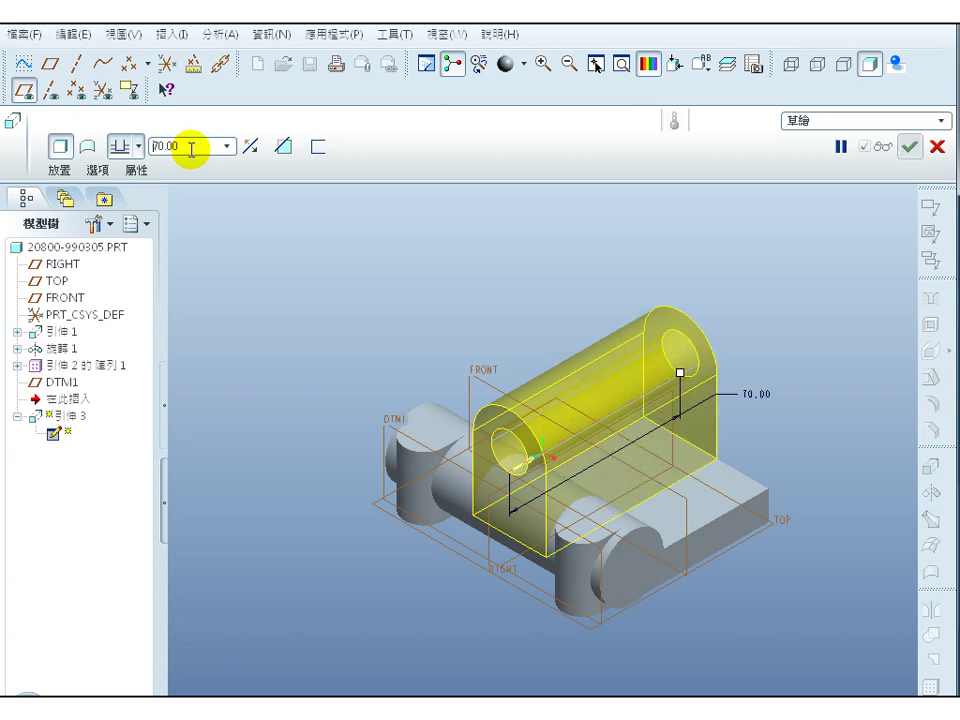
left_click(909, 147)
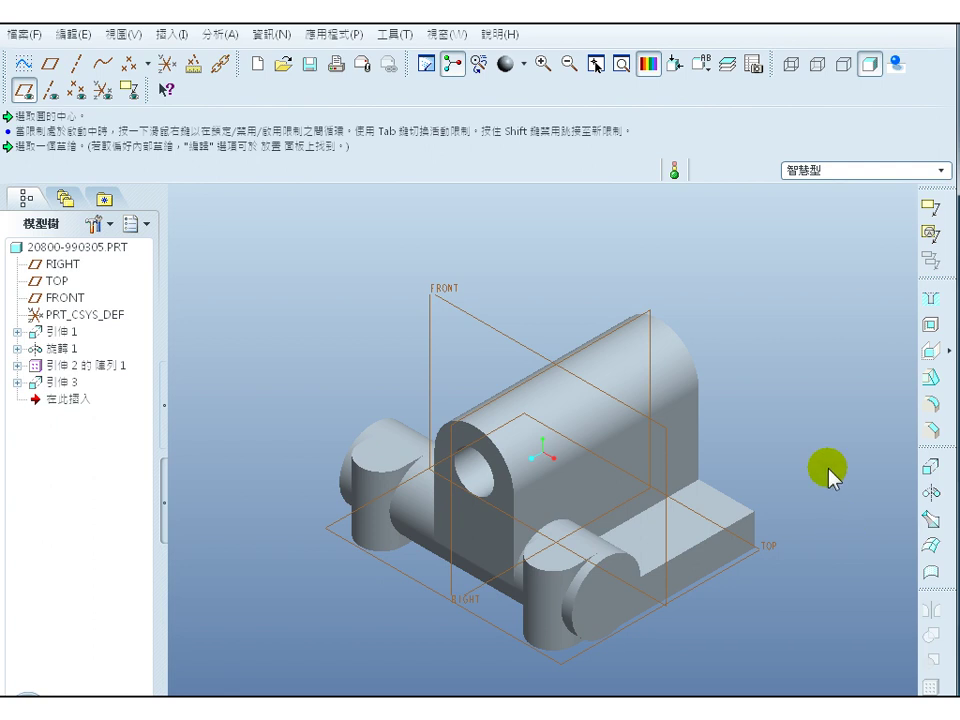
- Start a new extrusion sketch on the base plate's upper face, with the RIGHT plane as the right-facing orientation reference
left_click(655, 548)
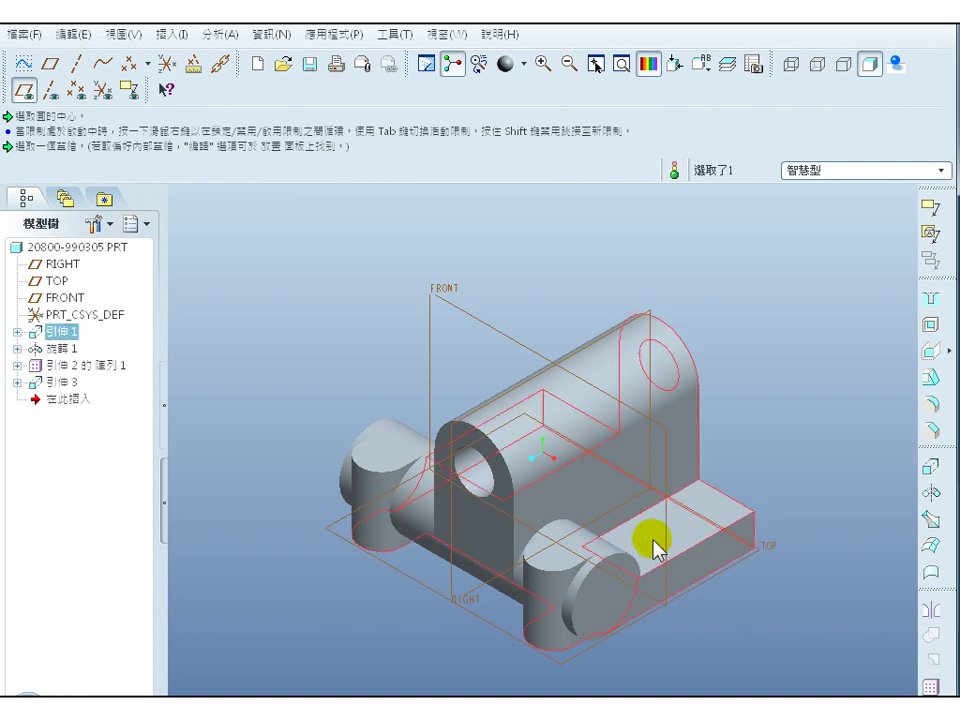
left_click(655, 548)
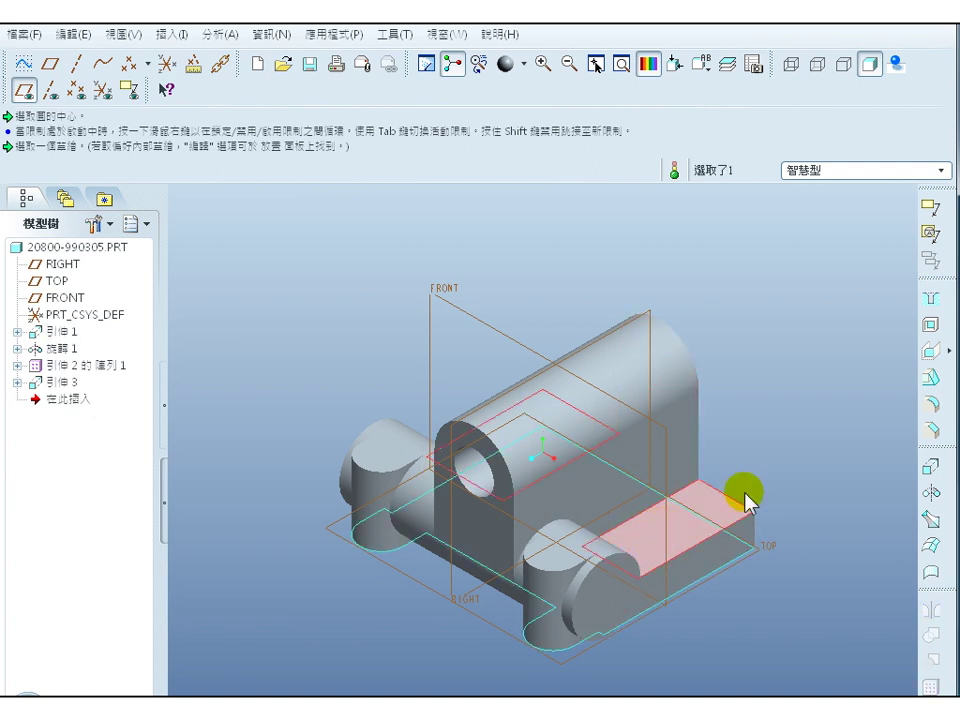
left_click(929, 468)
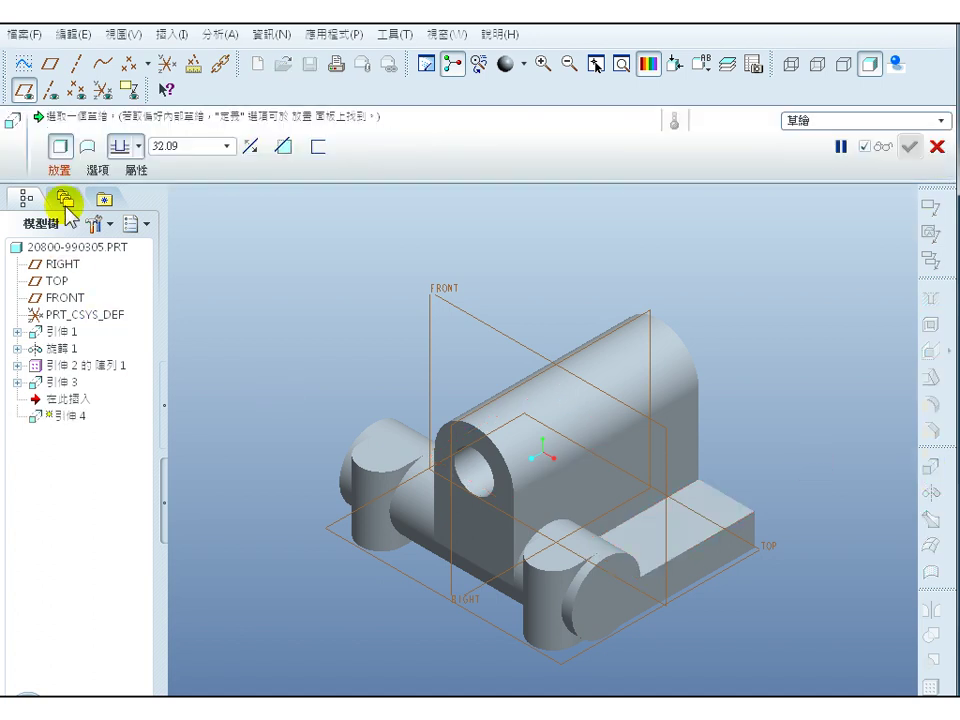
left_click(62, 171)
left_click(199, 216)
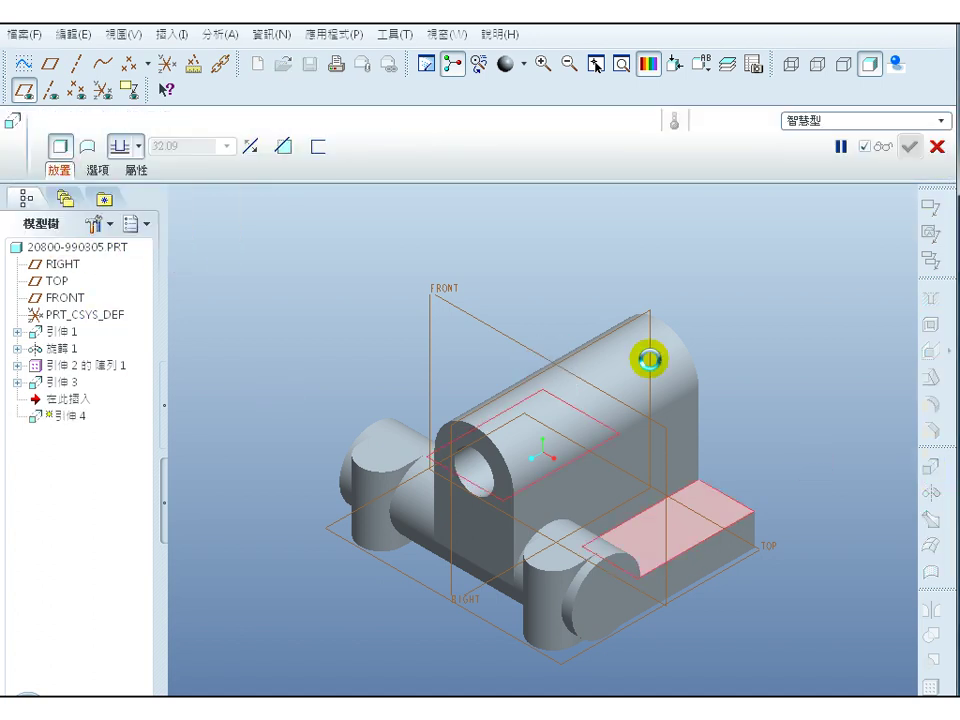
left_click(713, 349)
middle_click(713, 352)
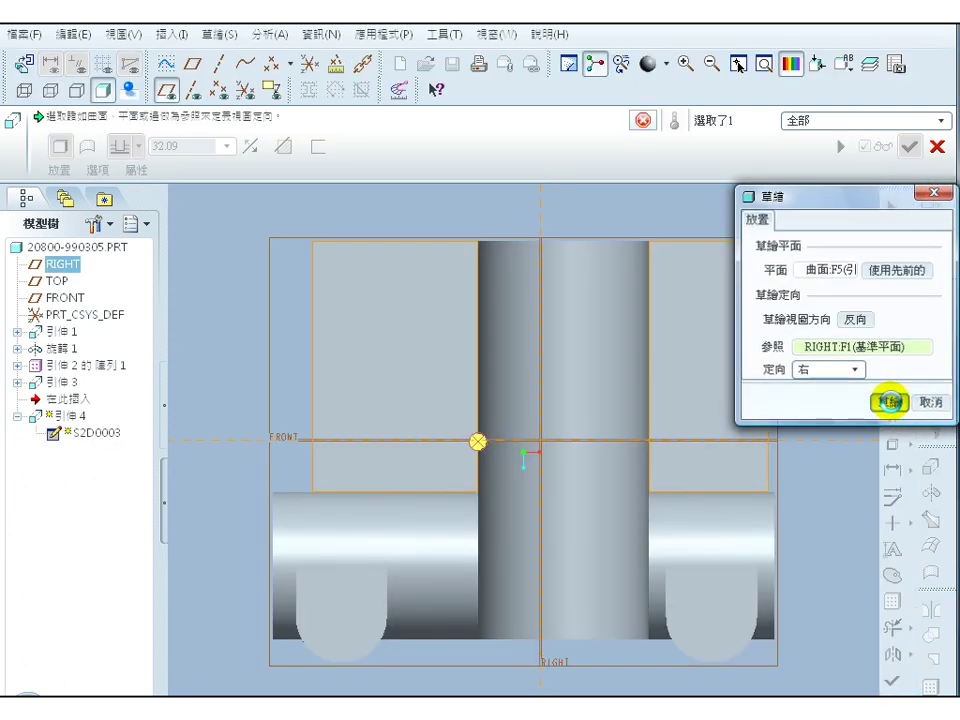
left_click(887, 401)
- Sketch a rectangle about 50.5 wide and 24.5 high across the middle of the lug, spanning beyond both its sides
left_click(929, 261)
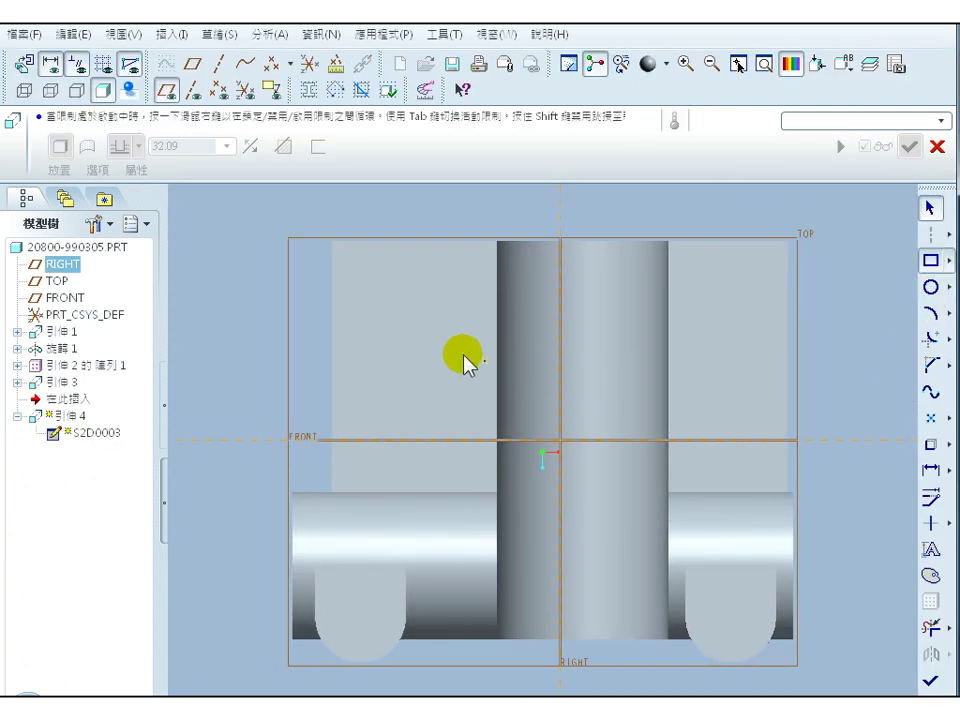
left_click(456, 335)
left_click(742, 477)
left_click(930, 207)
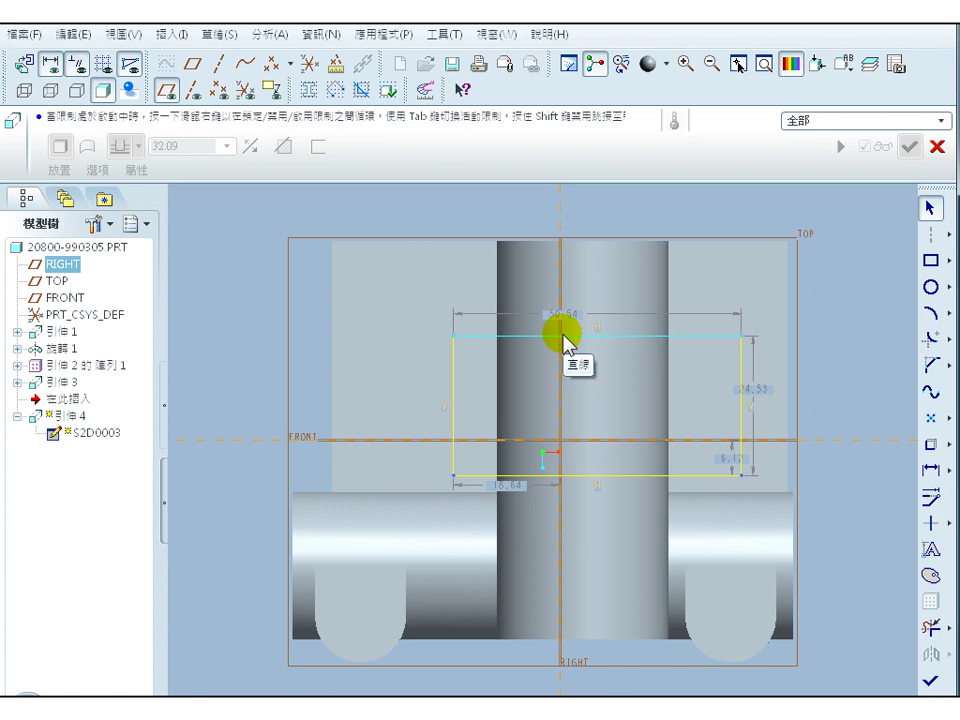
- Dimension the rectangle's rear edge 15 from the base plate's rear edge
left_click(929, 468)
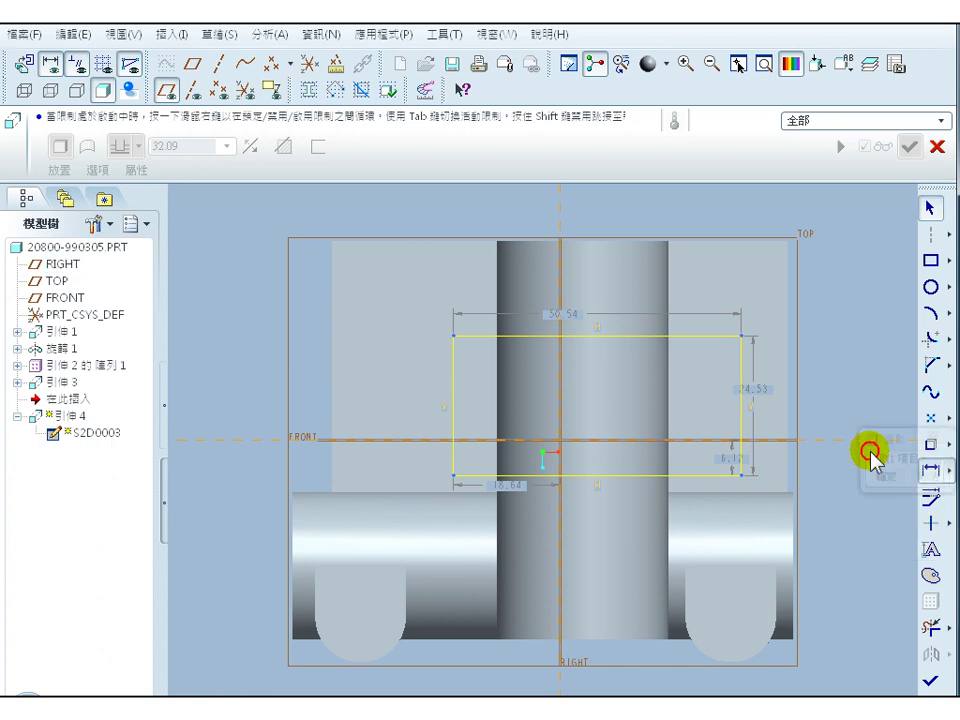
left_click(528, 250)
left_click(470, 335)
middle_click(450, 286)
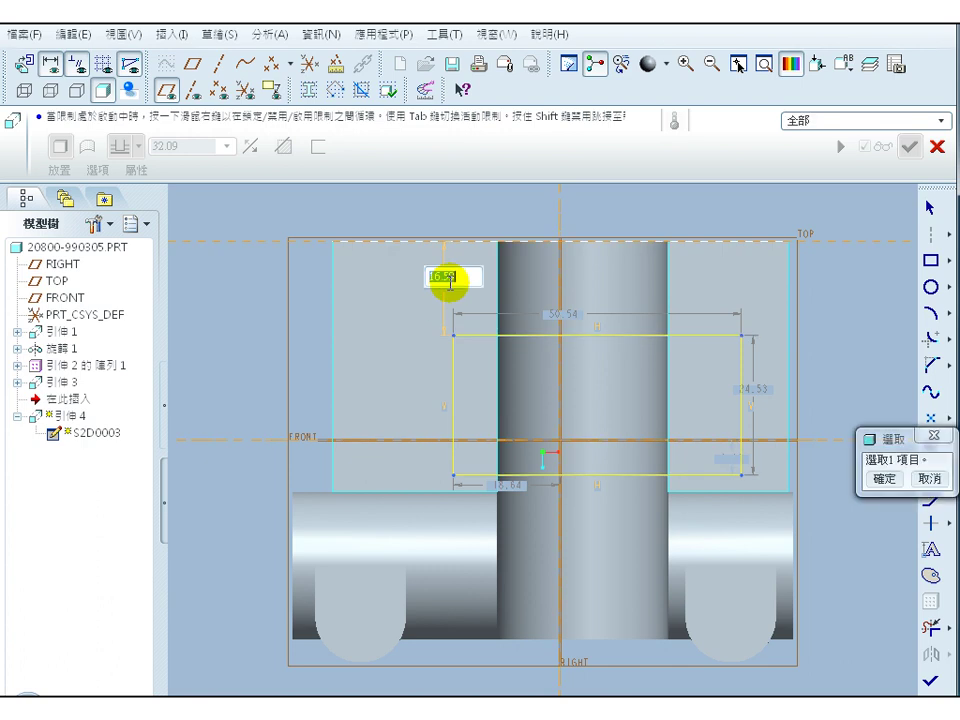
type("15")
key("Return")
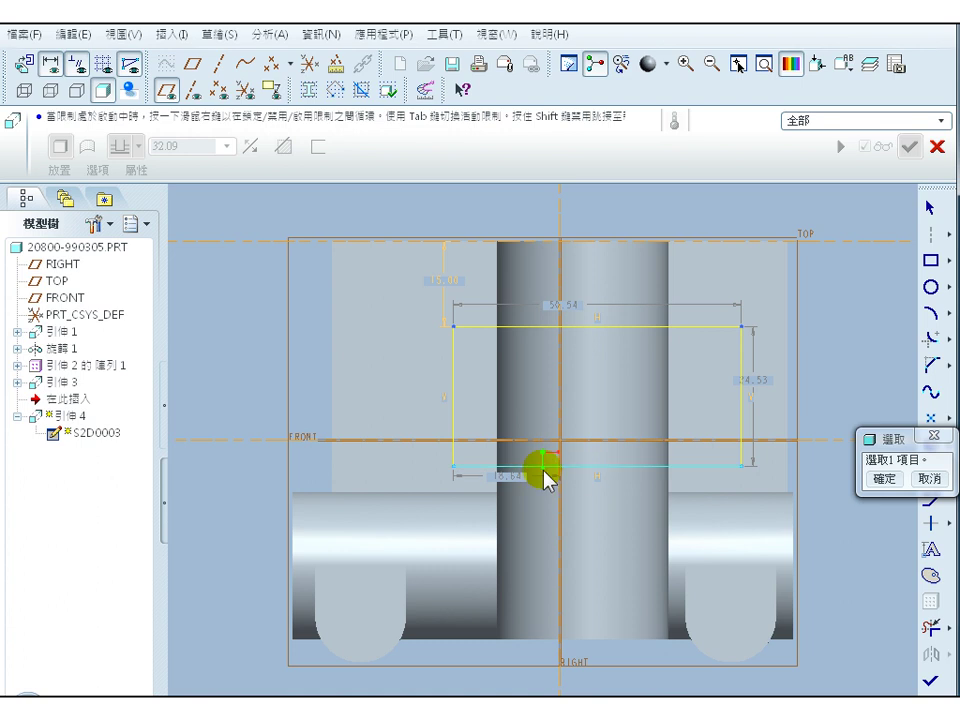
- Dimension the rectangle's front edge 27 from the lug's front end face
left_click(591, 467)
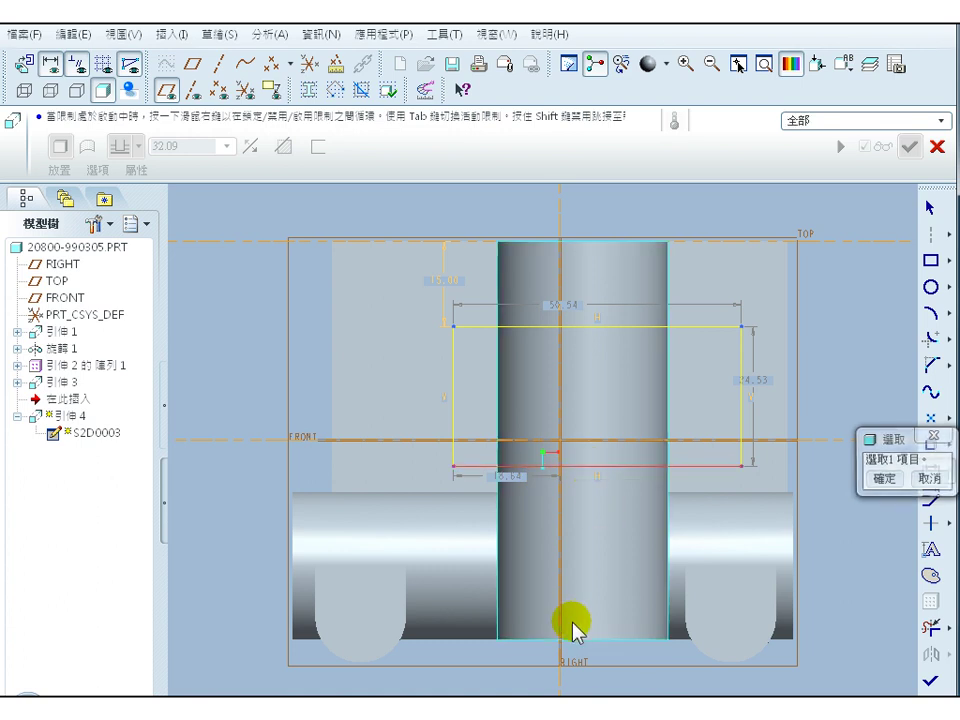
left_click(513, 642)
middle_click(253, 602)
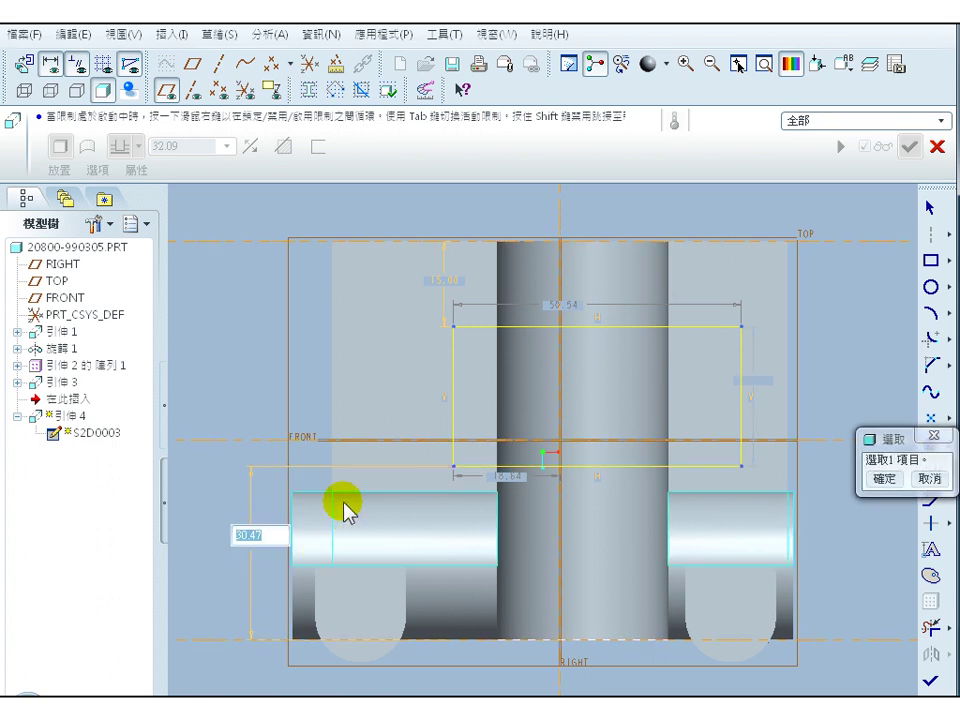
type("27")
key("Return")
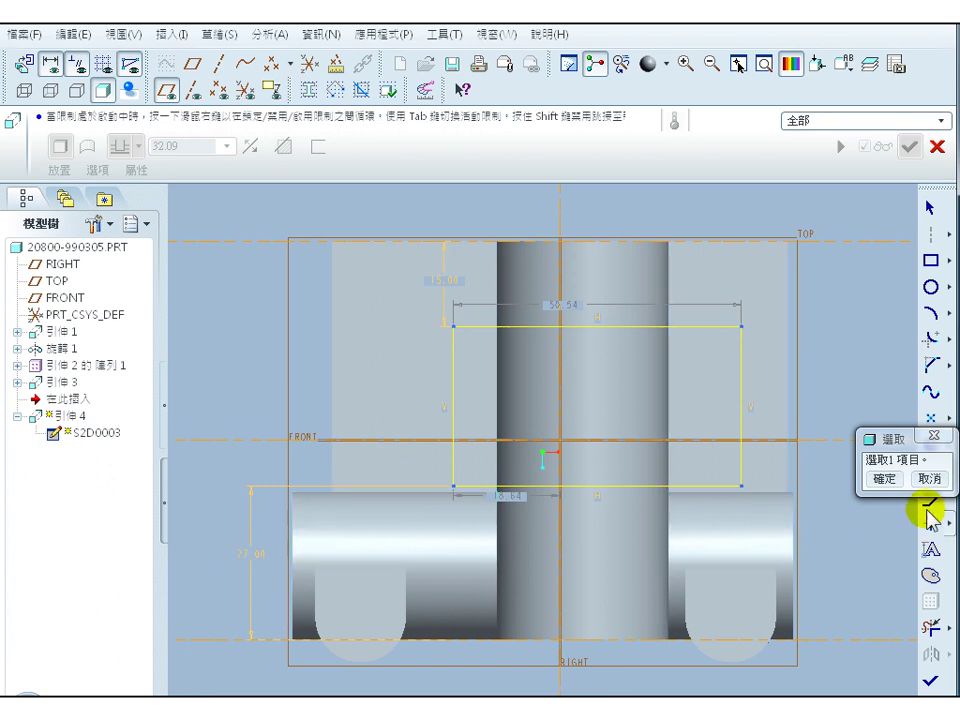
left_click(882, 481)
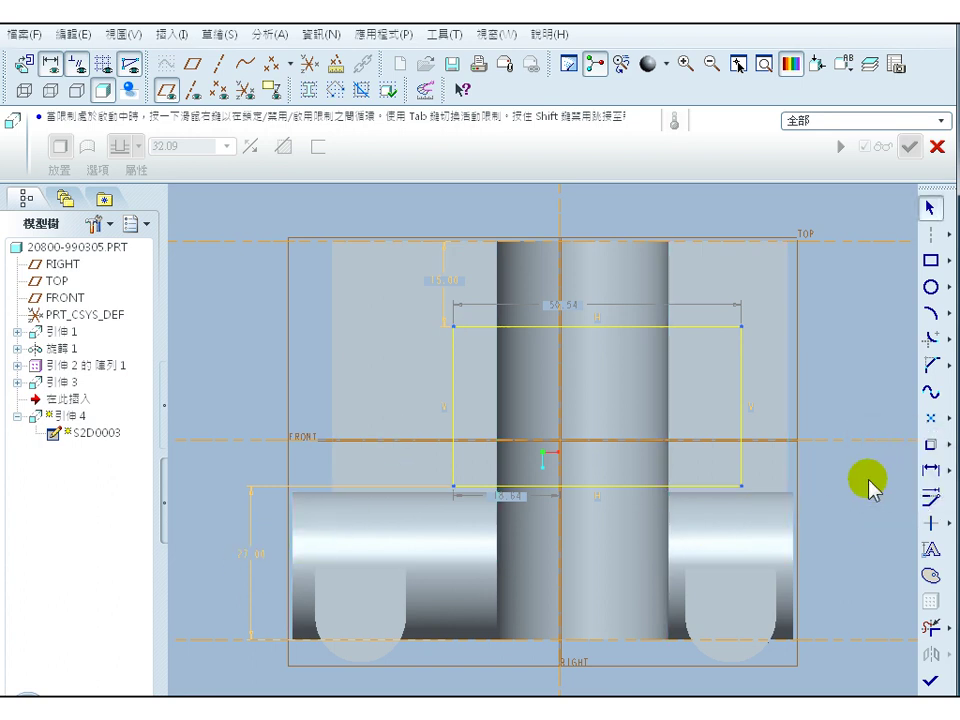
- Finish the rectangle sketch and extrude it upward as a through-all cut that splits the lug in two
key("ctrl+d")
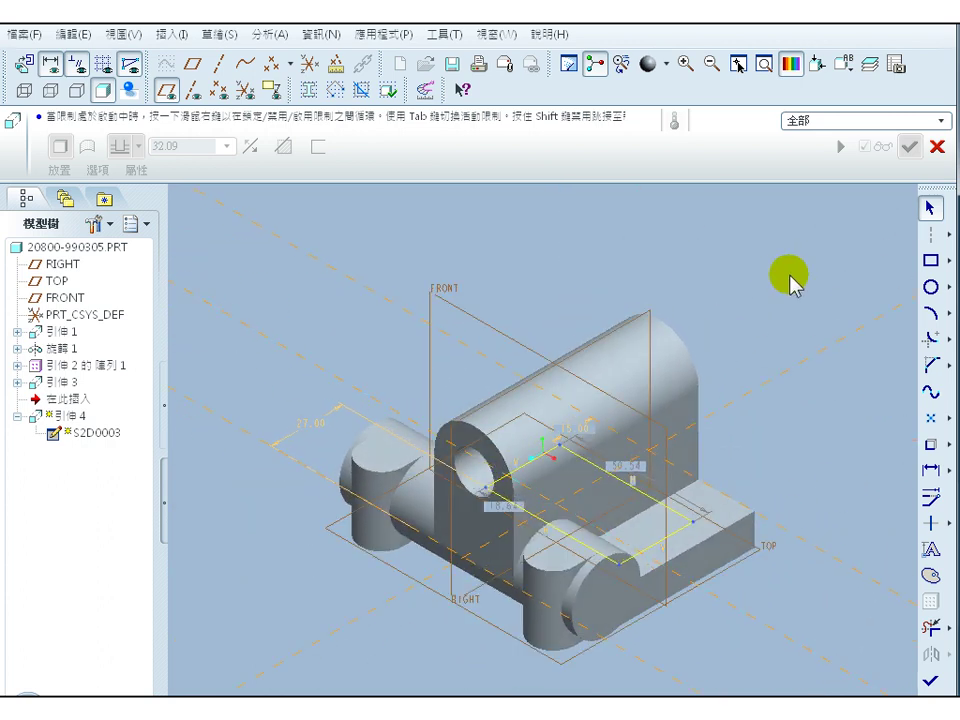
left_click(929, 681)
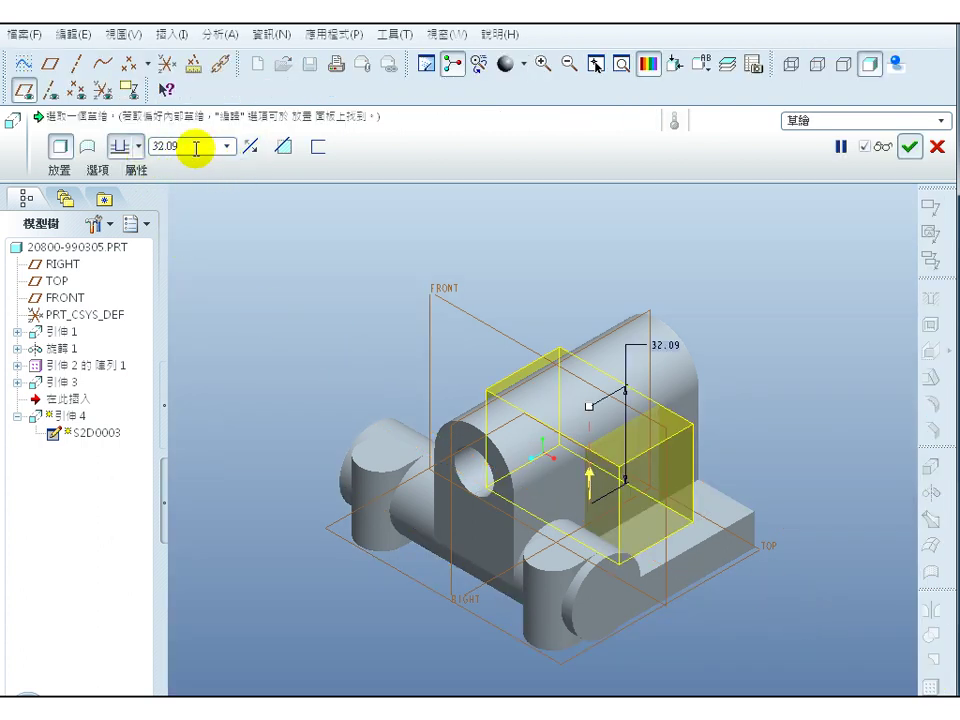
left_click(138, 147)
left_click(122, 252)
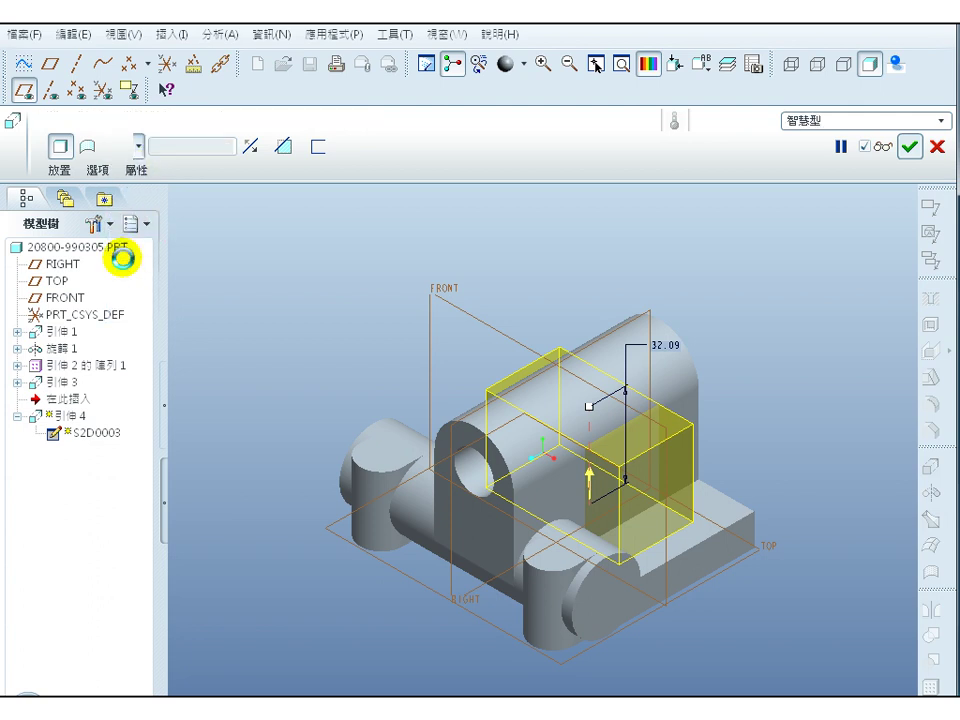
left_click(284, 150)
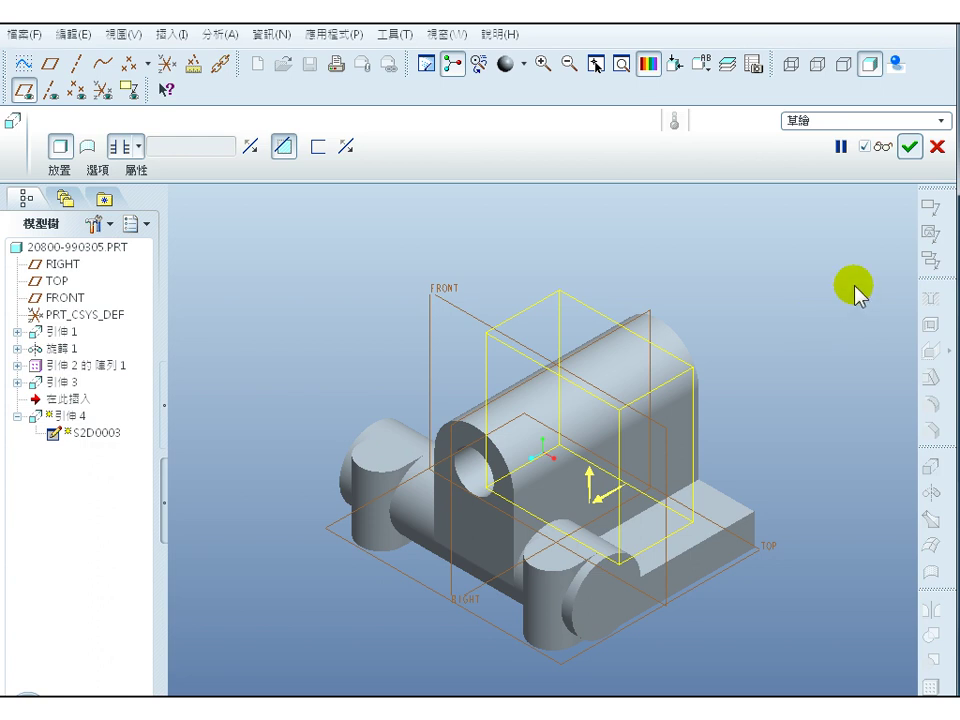
left_click(909, 150)
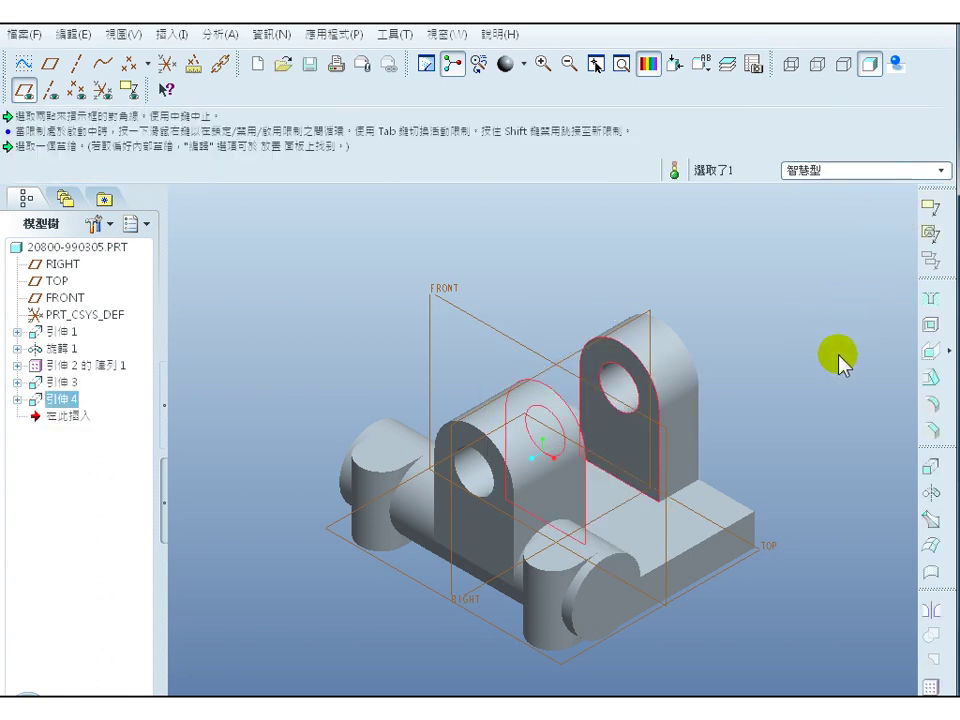
left_click(826, 393)
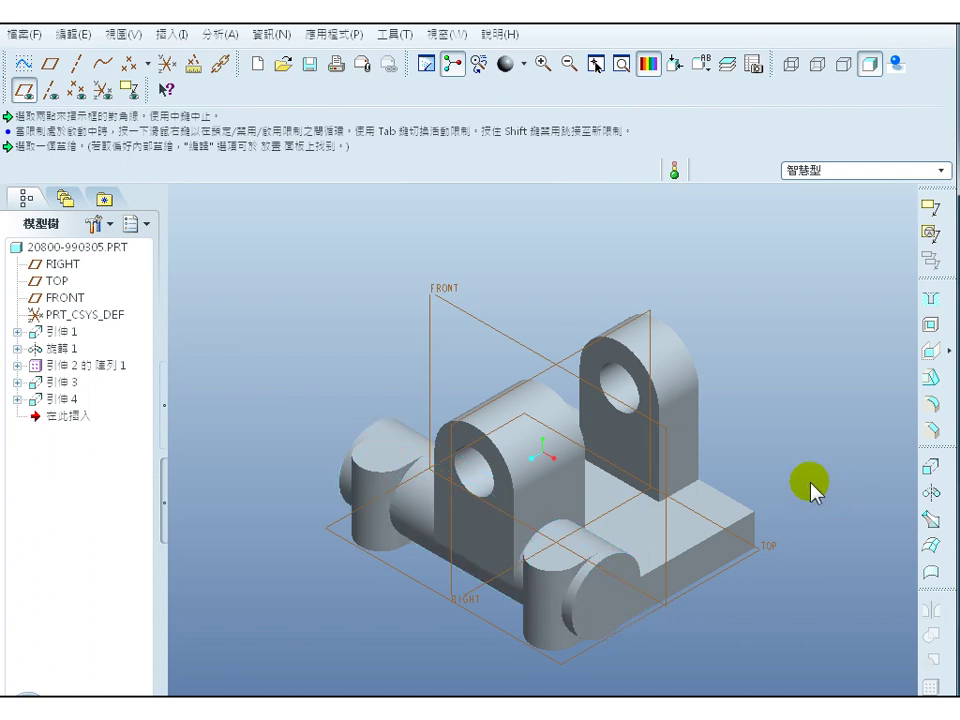
- Start a 12 mm diameter hole on the near end face of the horizontal cylinder, using linear placement
left_click(930, 299)
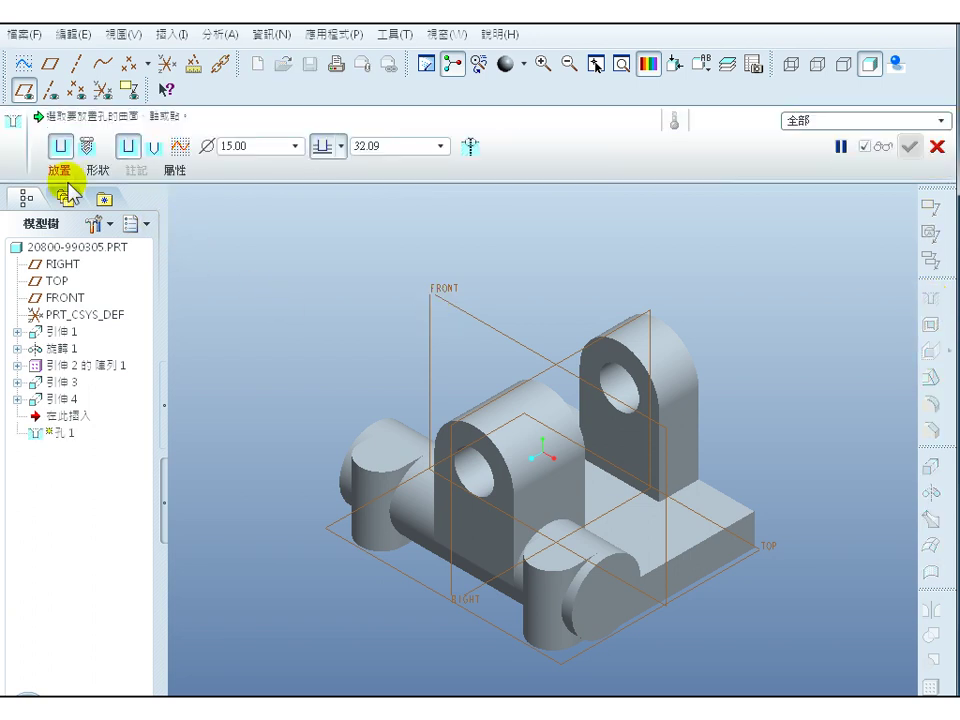
left_click(60, 170)
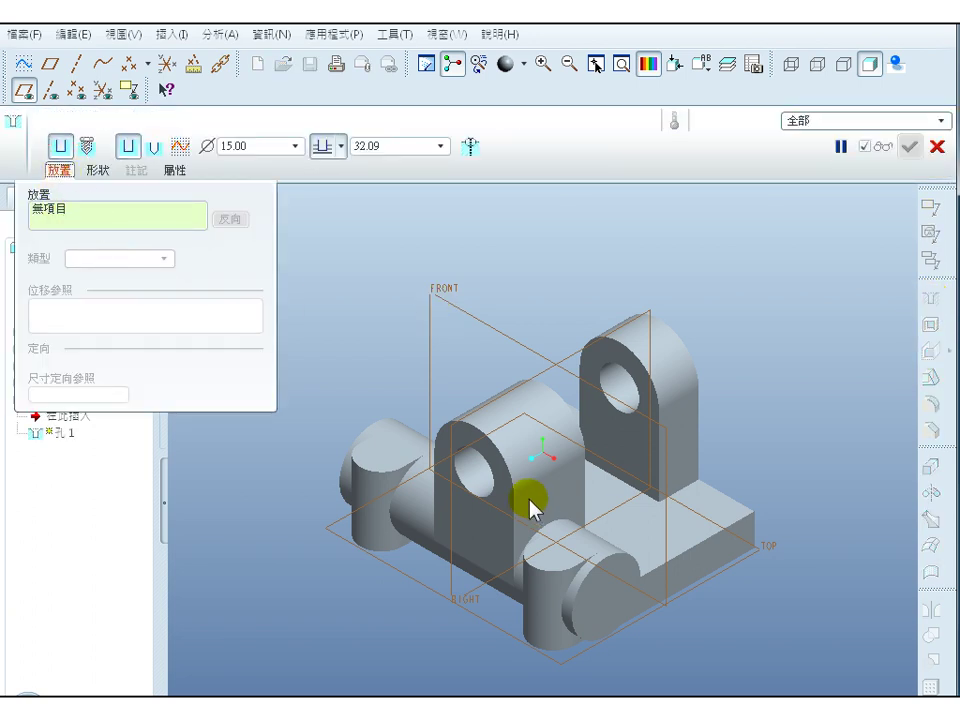
left_click(606, 605)
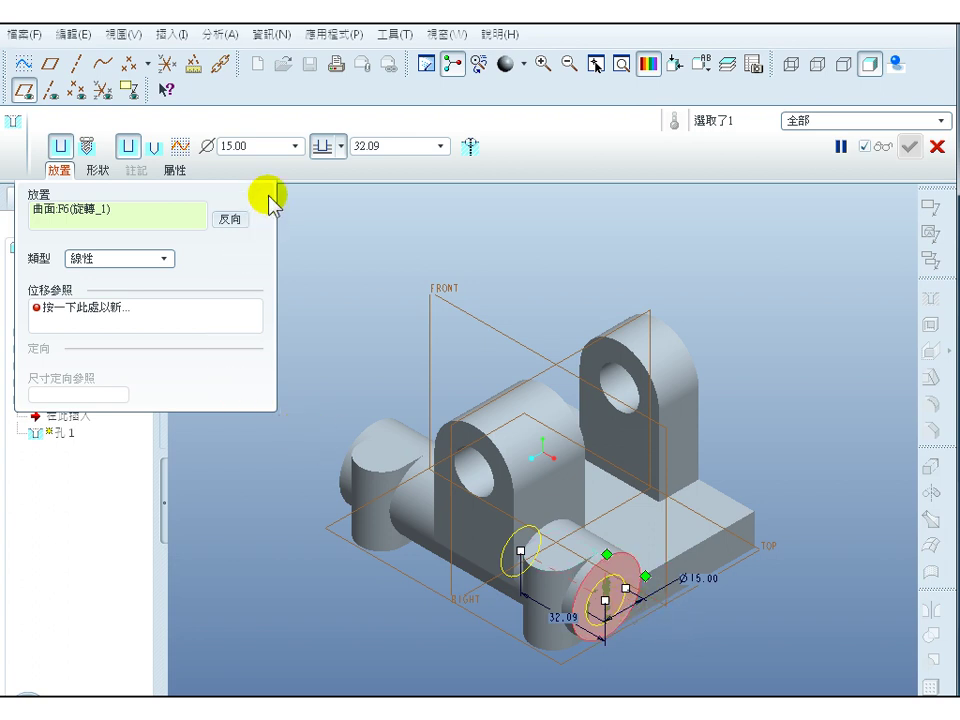
double_click(247, 145)
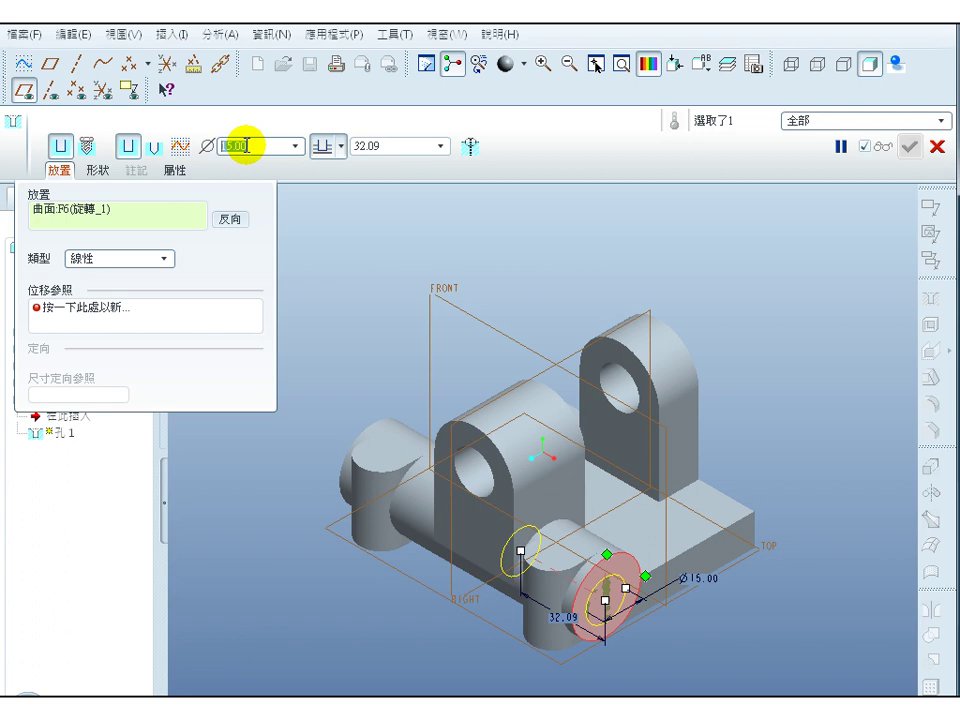
type("12")
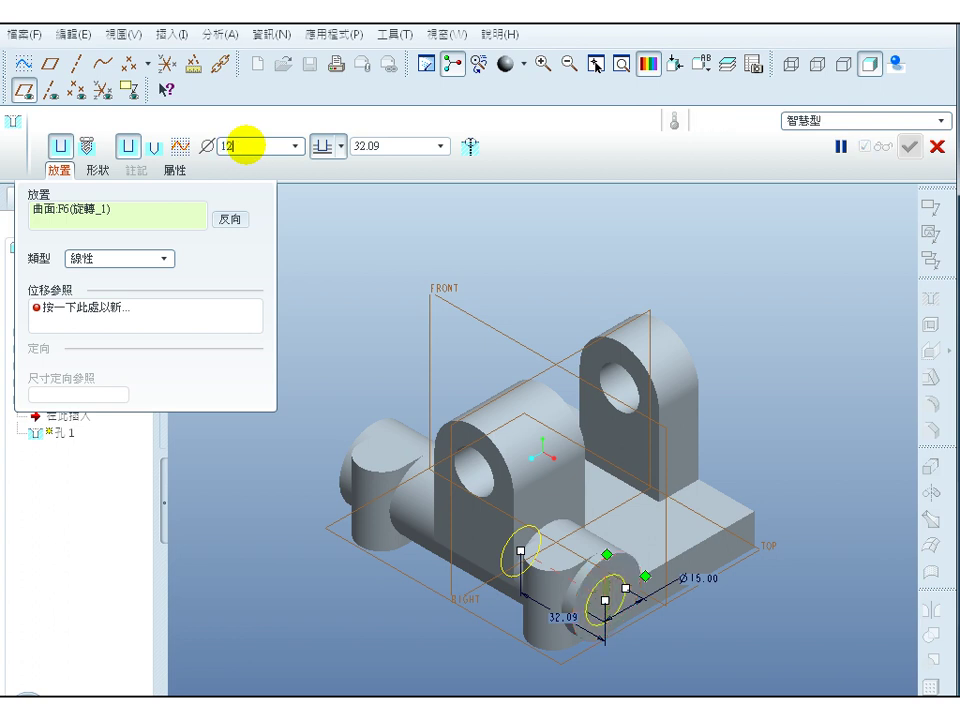
key("Return")
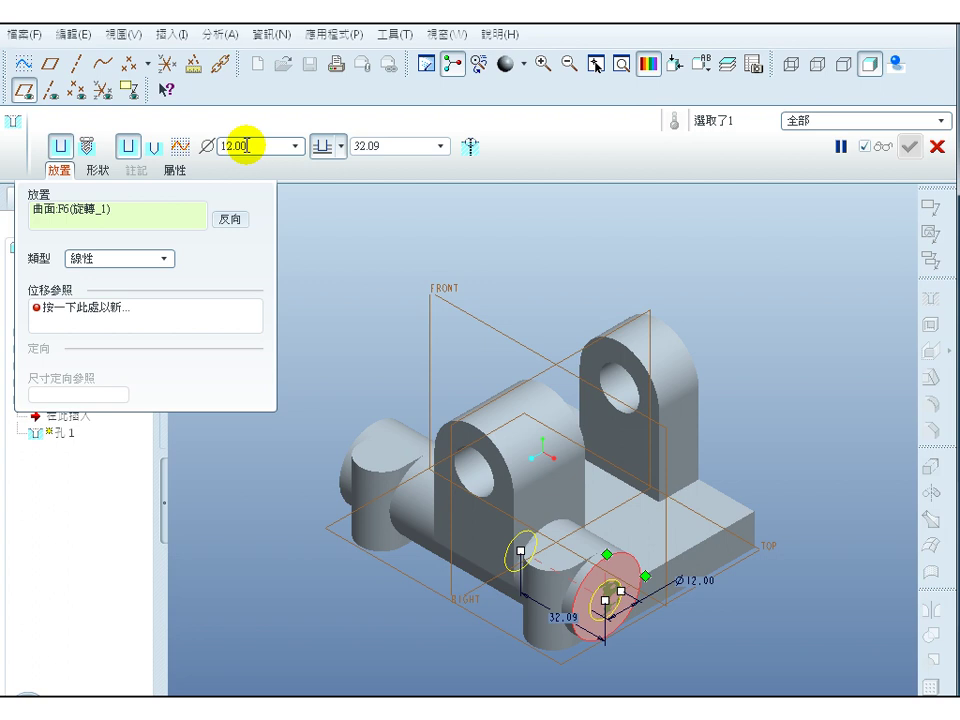
left_click(163, 259)
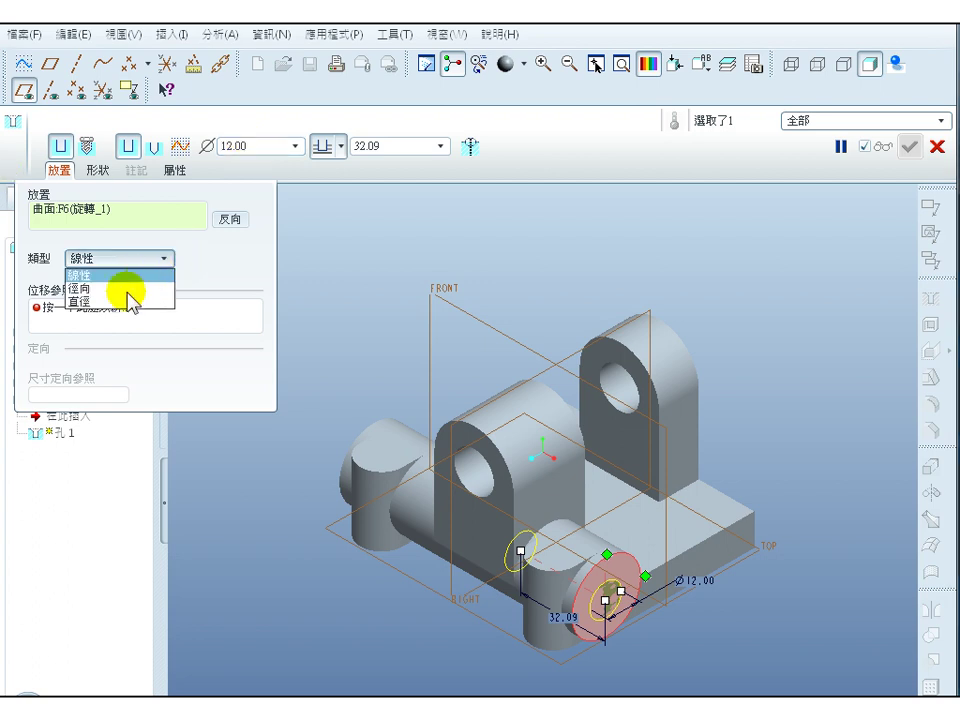
left_click(96, 274)
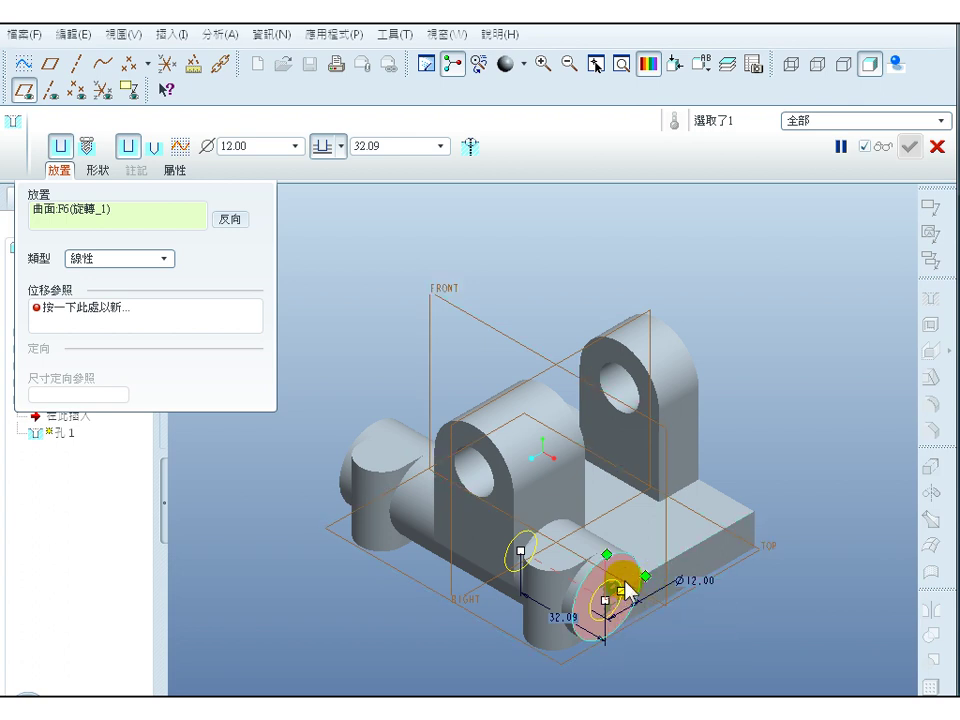
- Reference the hole to the near vertical boss's flat top face with an offset of 13
left_click_drag(607, 557, 609, 602)
left_click(225, 310)
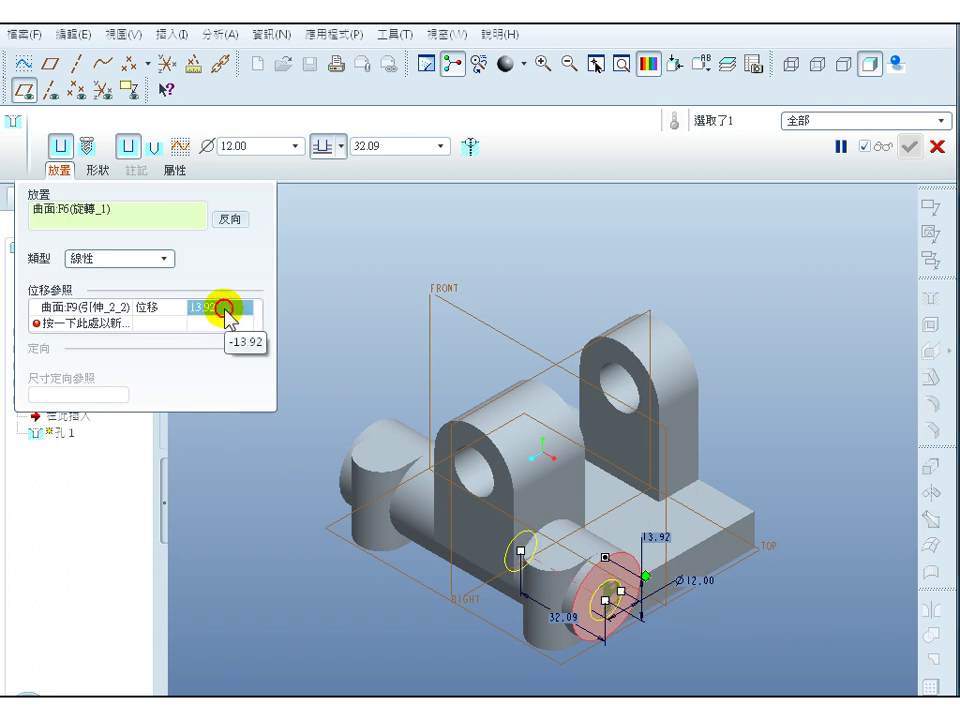
type("1")
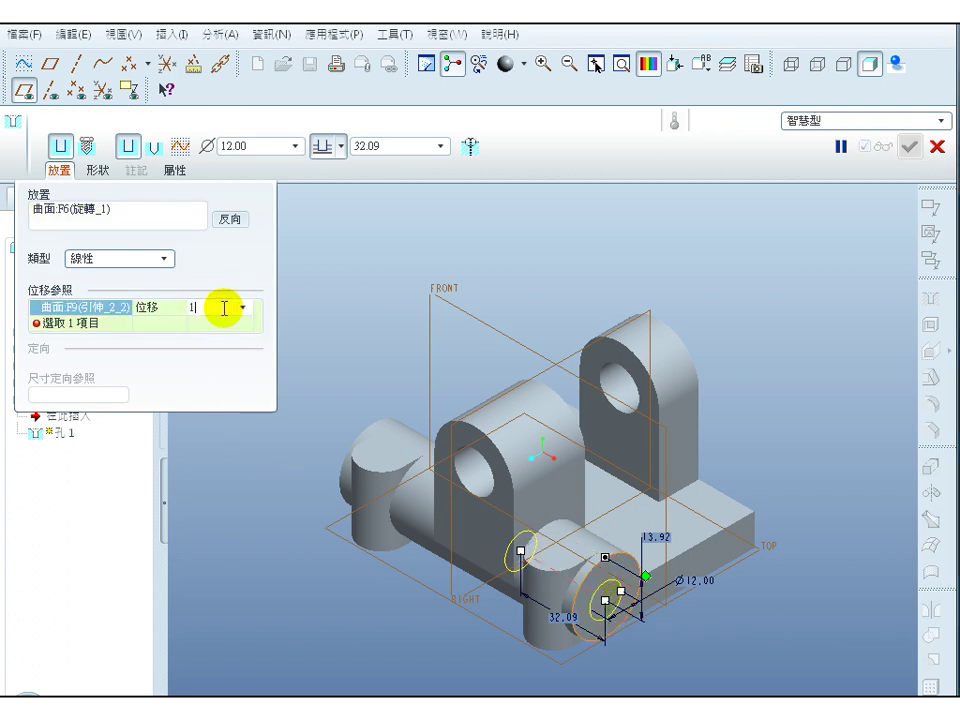
key("Return")
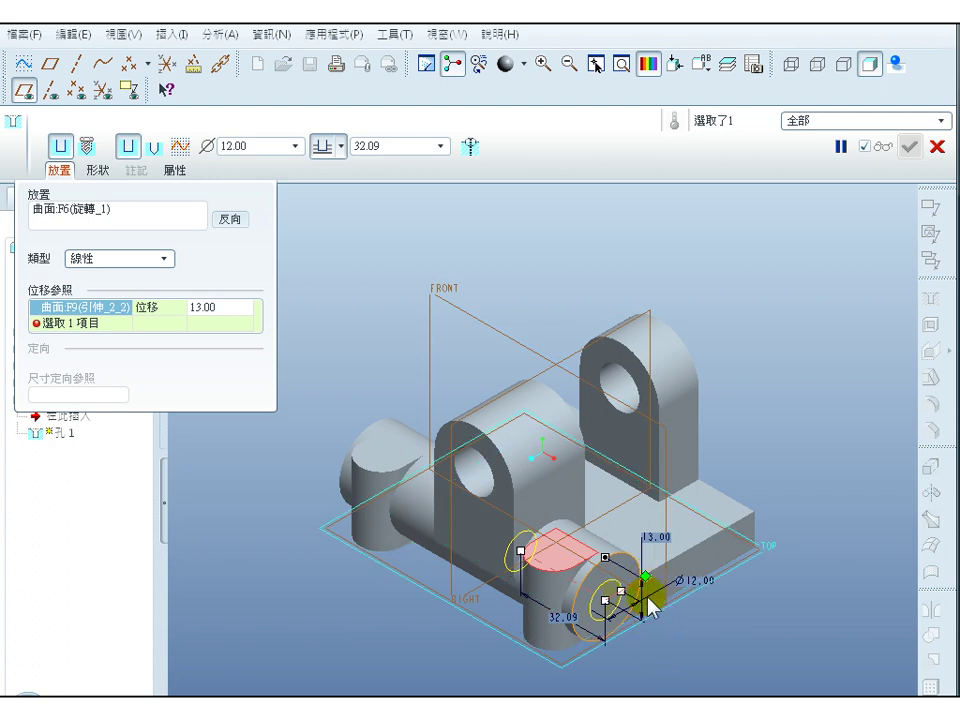
- Add the FRONT plane as the hole's second offset reference at a distance of 22
left_click(664, 518)
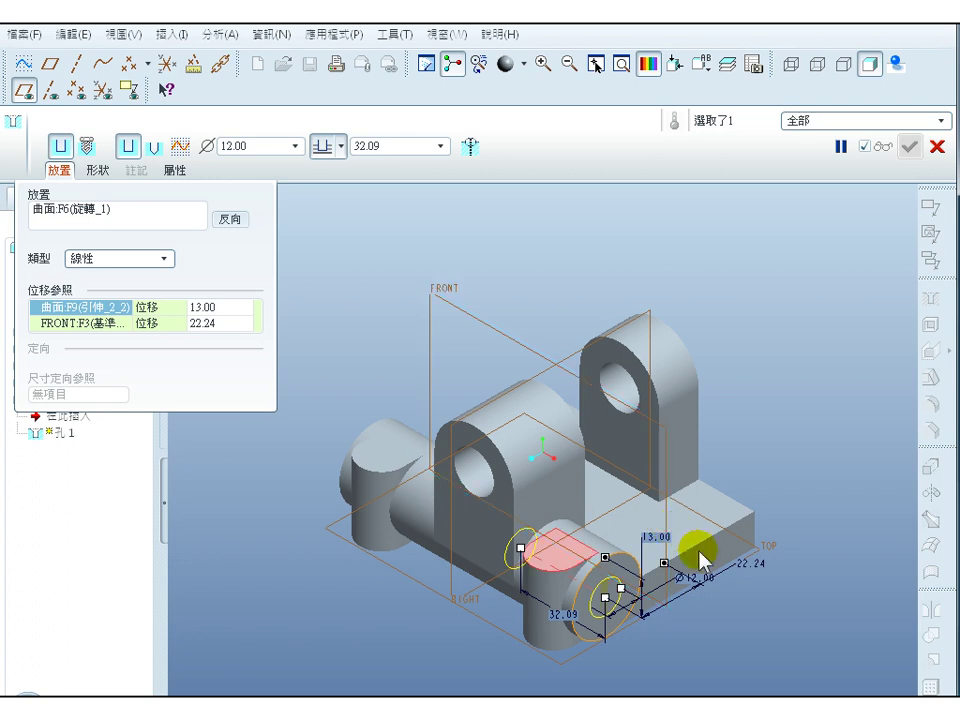
left_click(226, 324)
left_click(225, 323)
type("22")
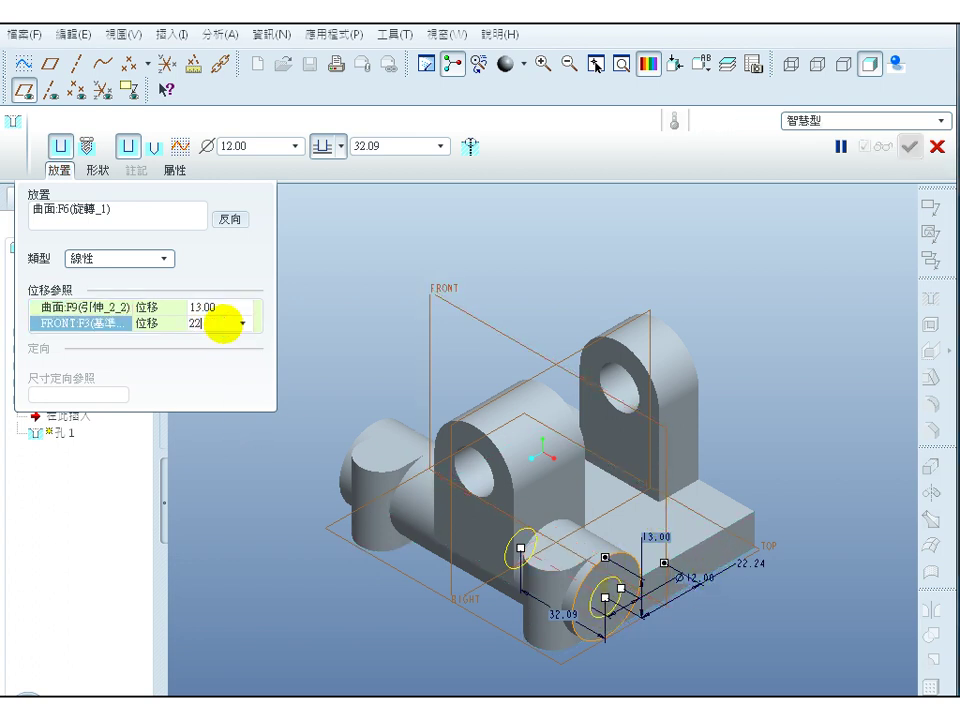
key("Return")
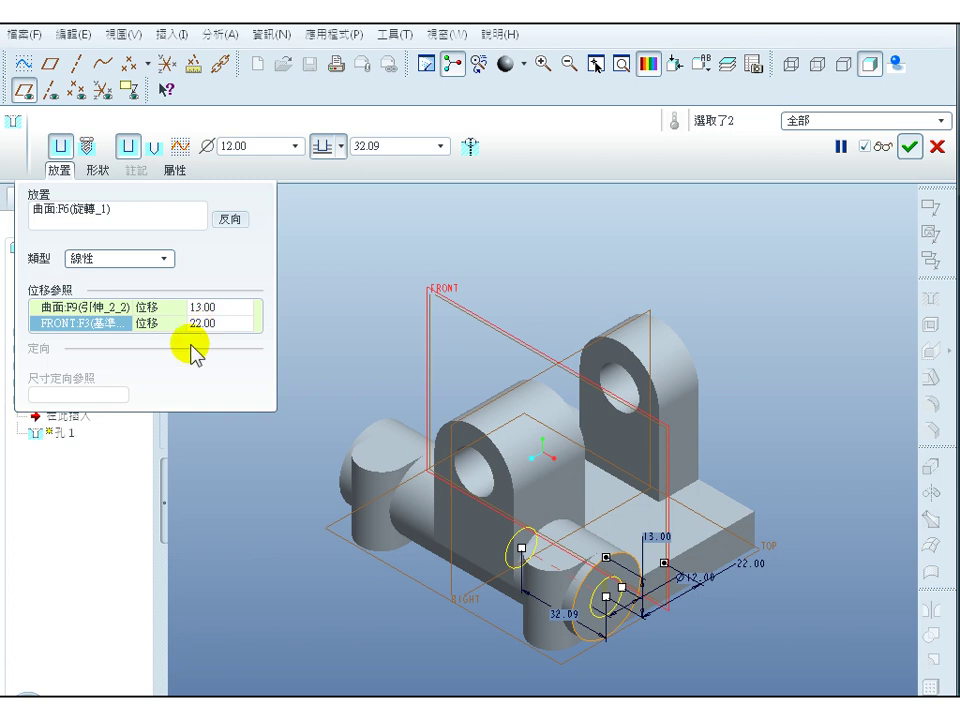
- Set the hole's depth to through all and complete it along the horizontal cylinder
left_click(57, 171)
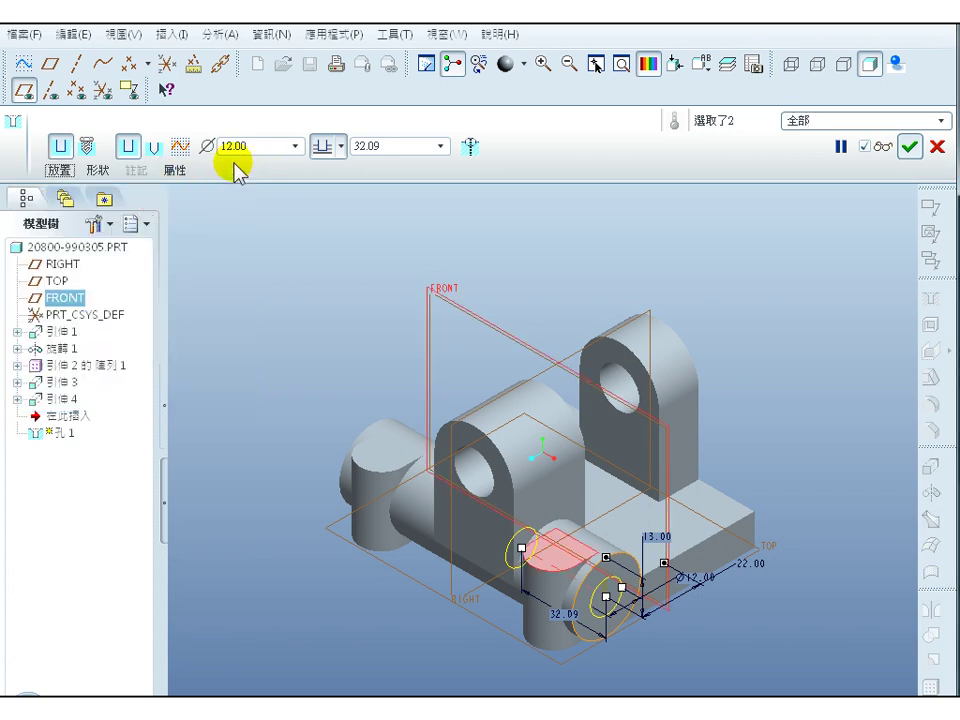
left_click(341, 147)
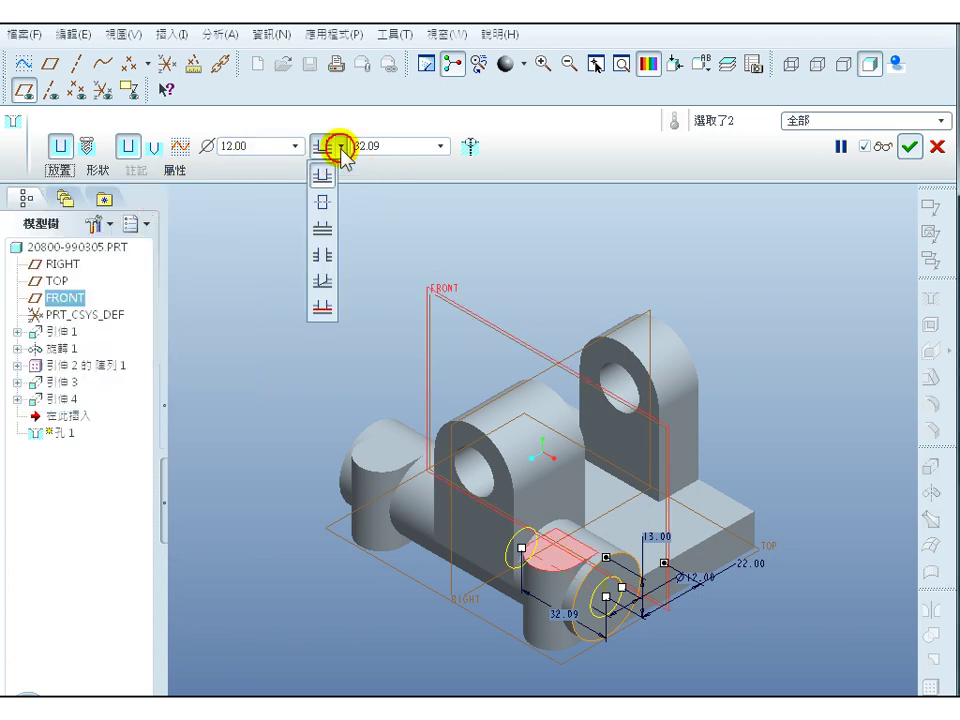
left_click(327, 262)
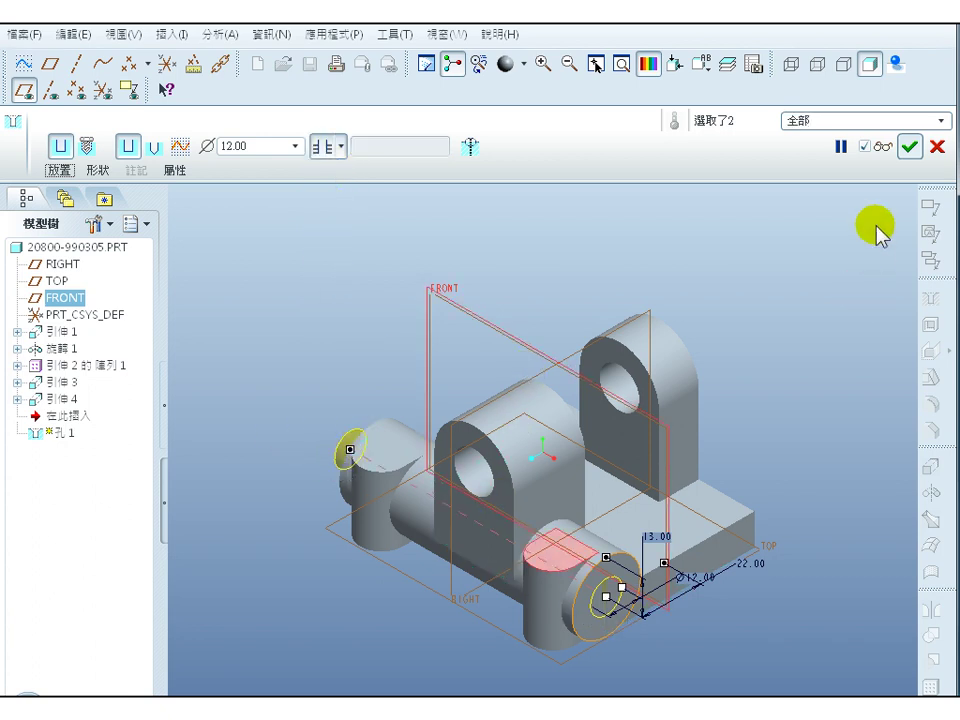
left_click(909, 147)
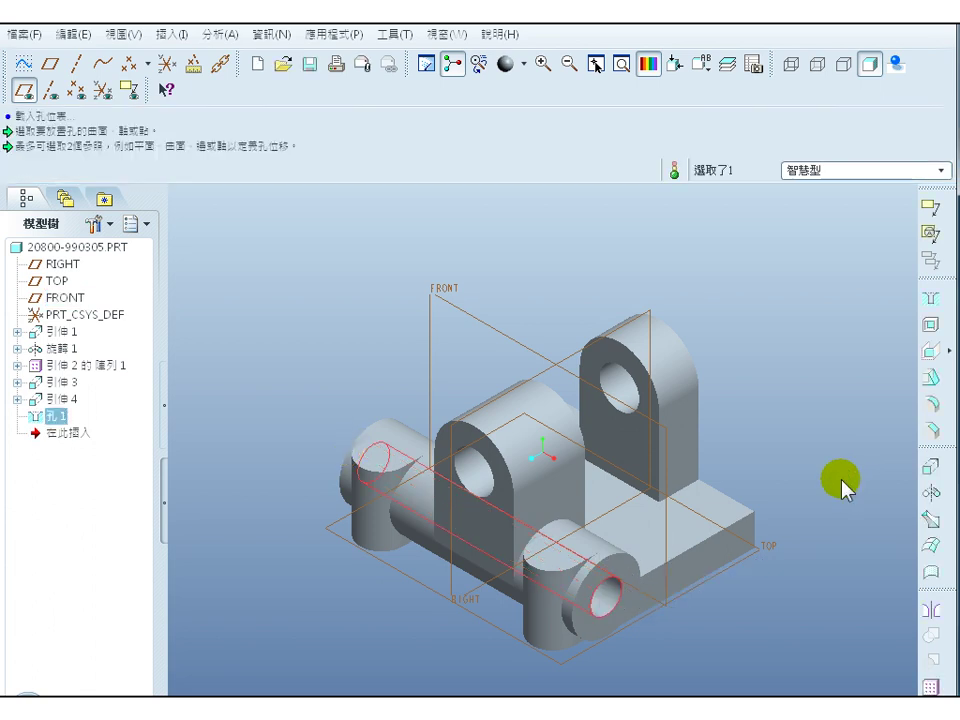
- Start another hole on the flat top face of the near vertical boss
mouse_move(849, 561)
middle_mouse_down()
mouse_move(793, 519)
mouse_move(755, 519)
mouse_move(791, 514)
mouse_move(799, 525)
mouse_move(789, 525)
mouse_move(789, 508)
mouse_move(851, 574)
middle_mouse_up()
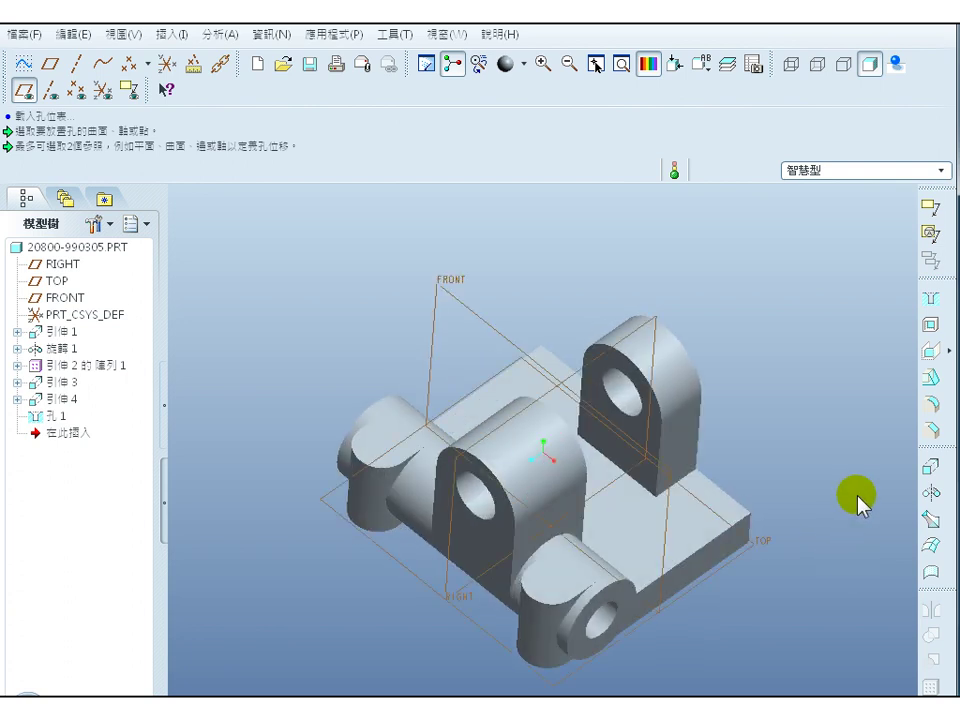
middle_click_drag(858, 505, 718, 414)
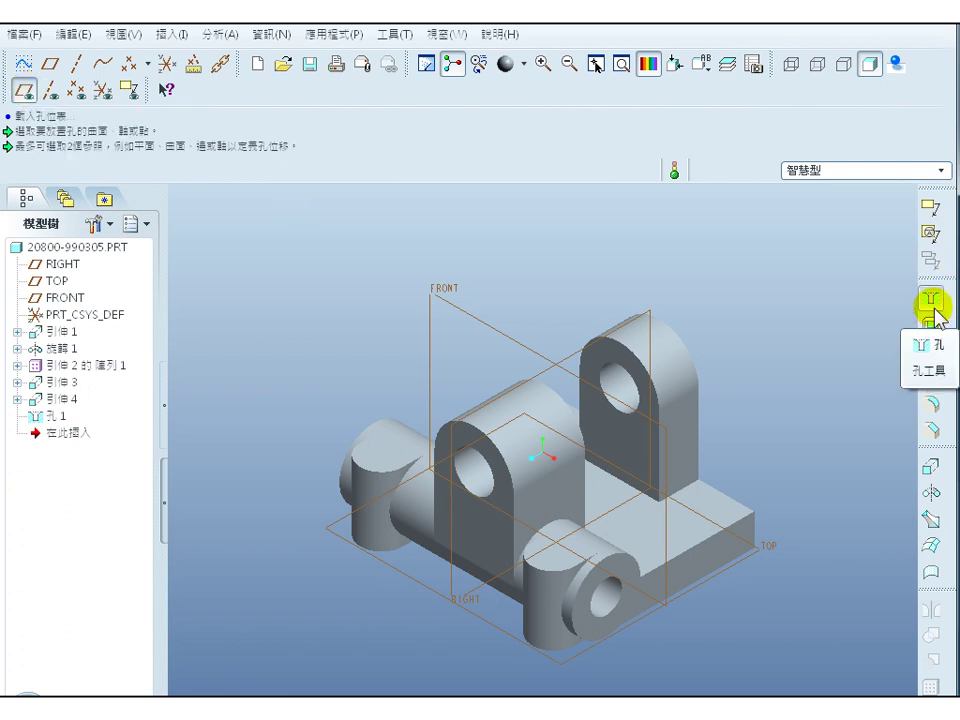
left_click(932, 300)
left_click(557, 562)
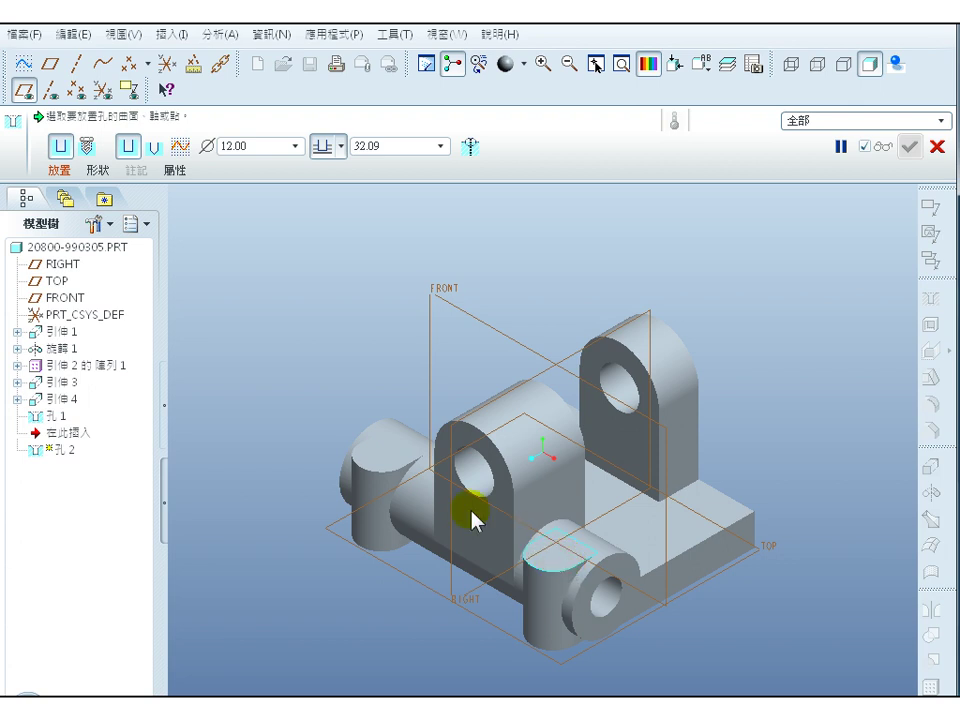
left_click(58, 170)
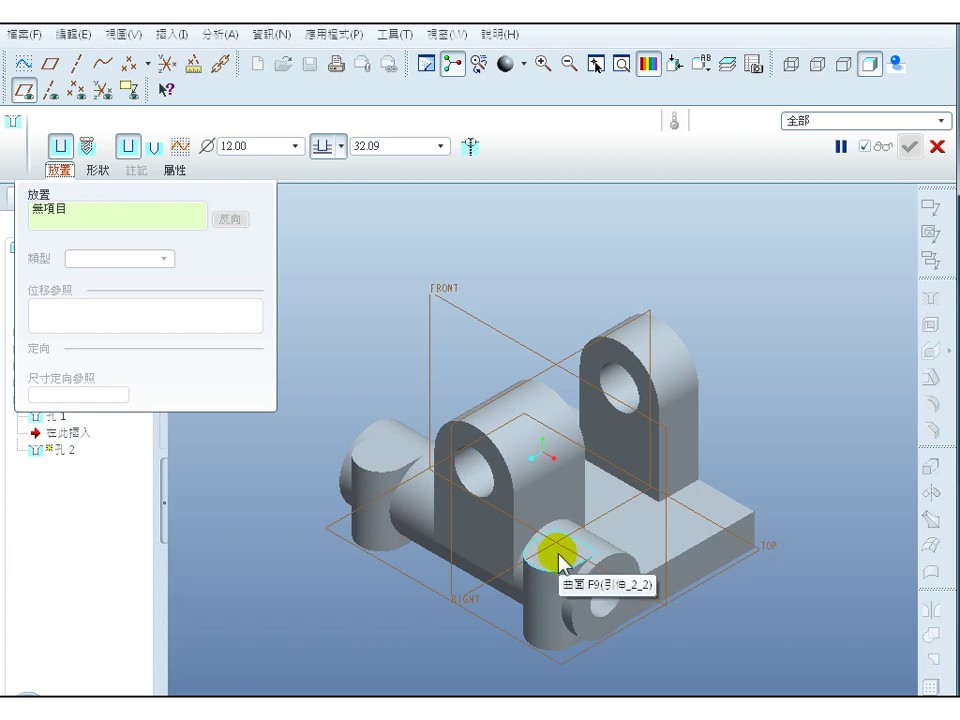
left_click(557, 568)
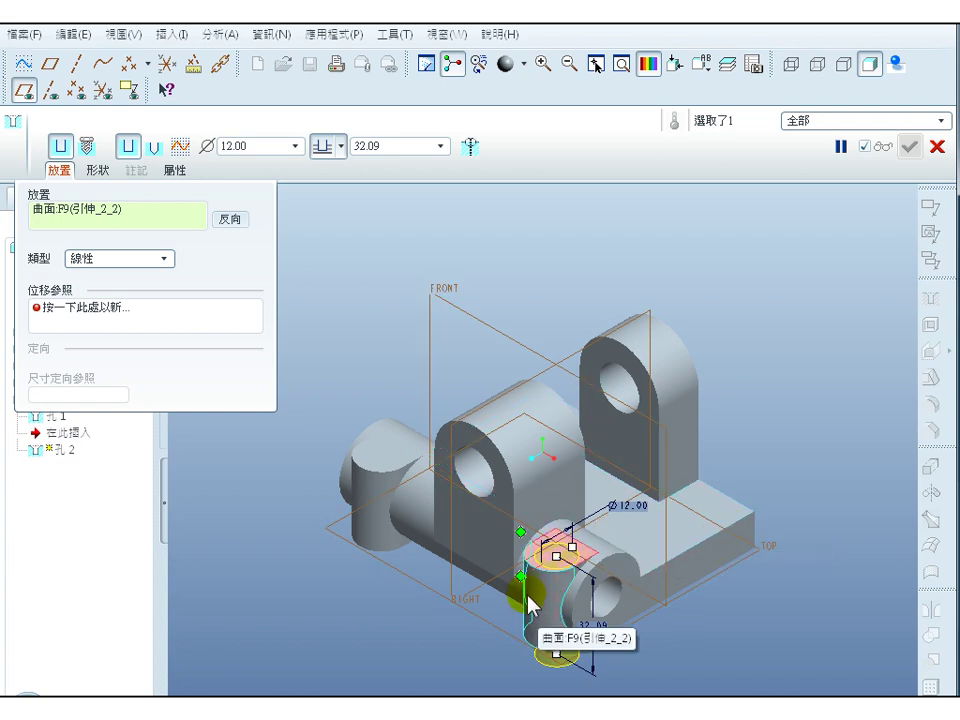
- Reference the vertical hole to the FRONT plane with an offset of 31
left_click_drag(521, 578, 669, 521)
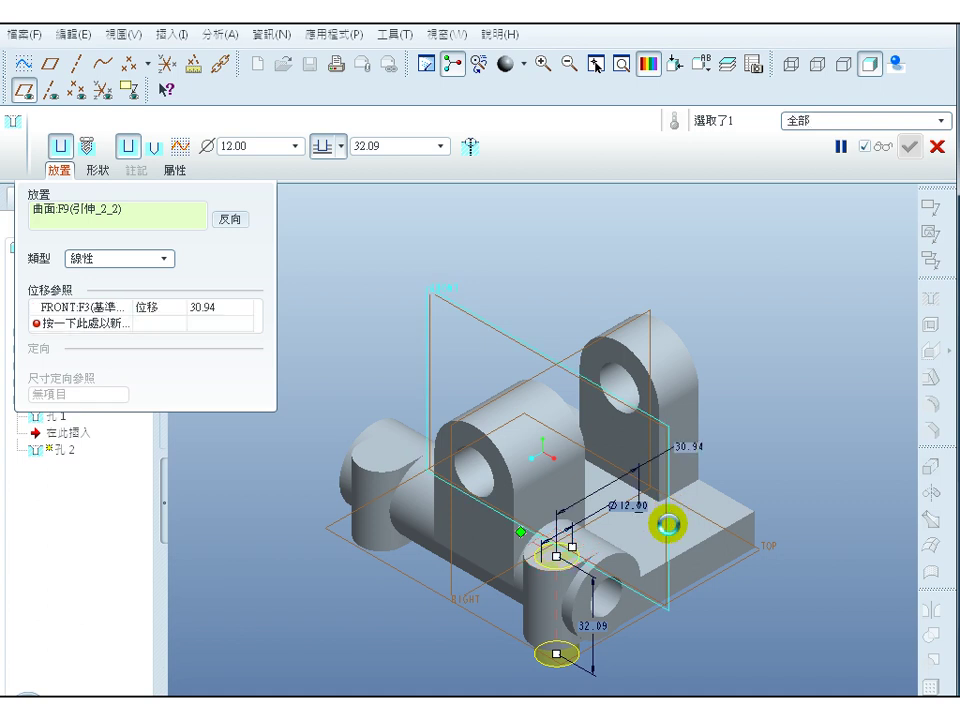
left_click(229, 307)
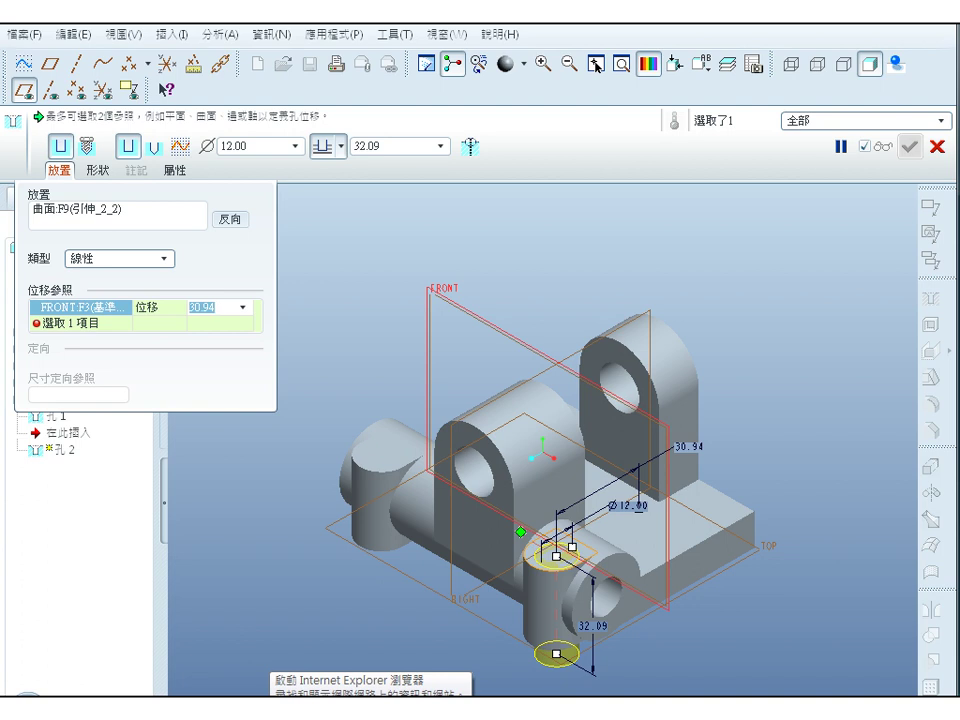
type("31")
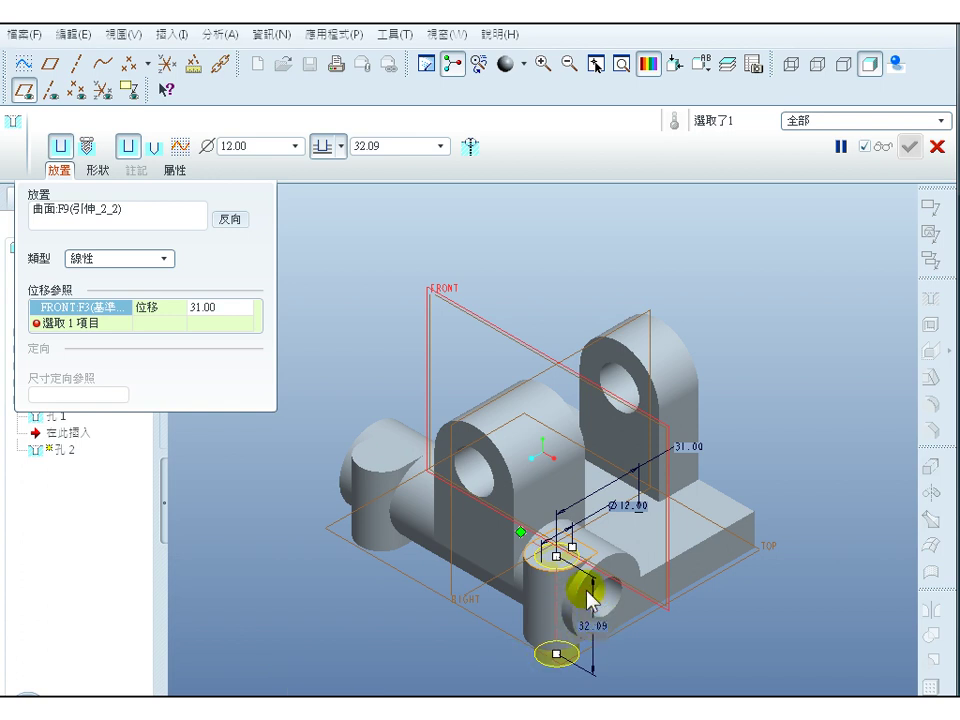
- Add the horizontal cylinder's near end face as the vertical hole's second reference, offset 11
left_click_drag(521, 535, 585, 598)
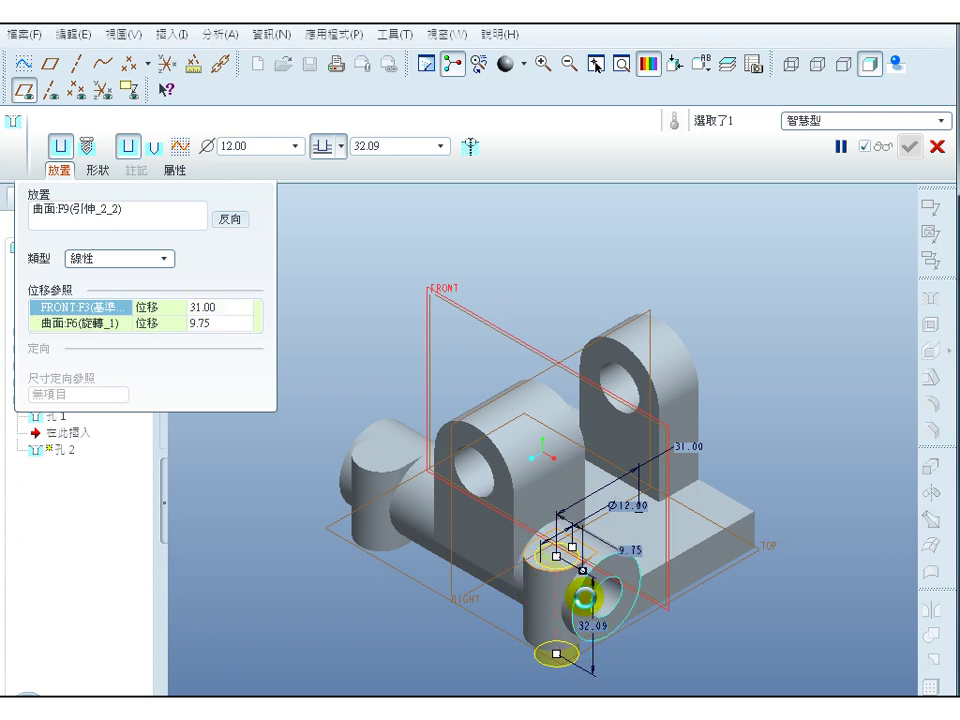
left_click(217, 321)
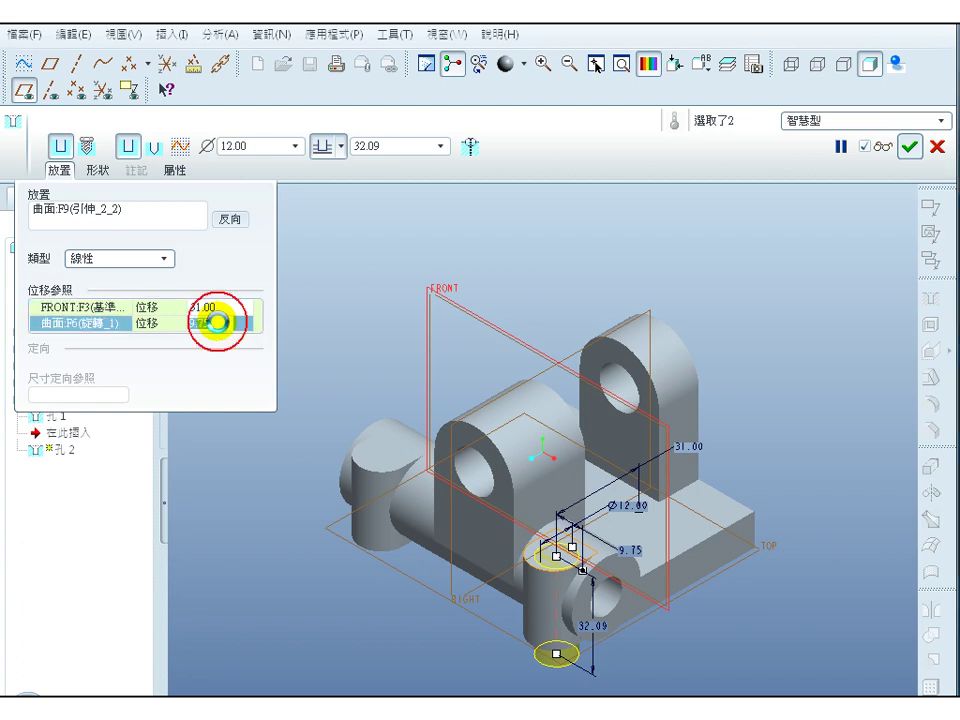
type("11")
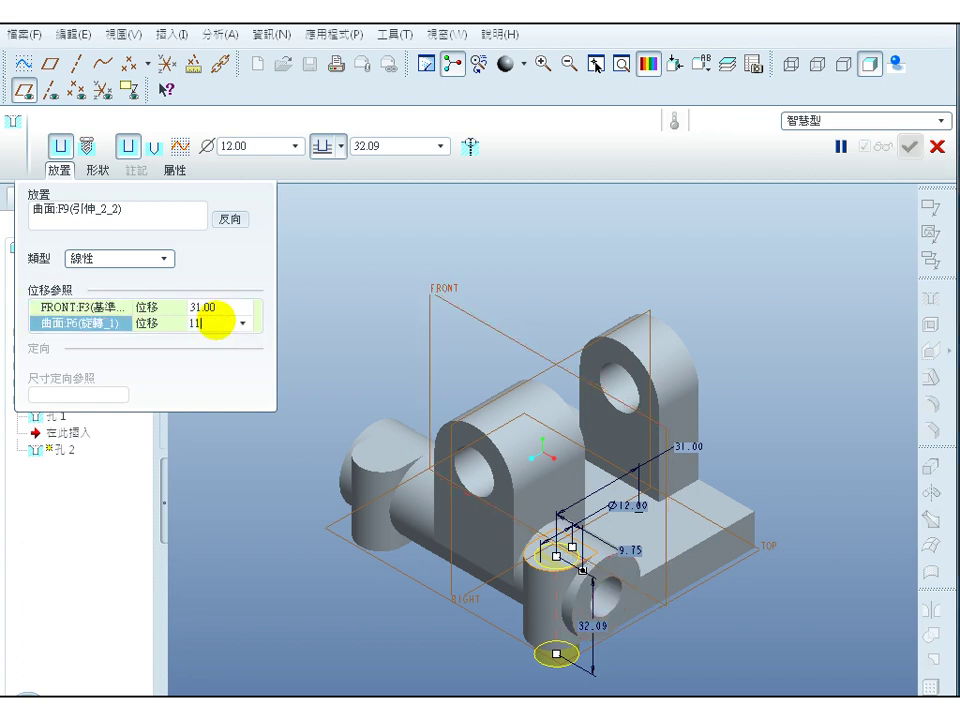
left_click(217, 321)
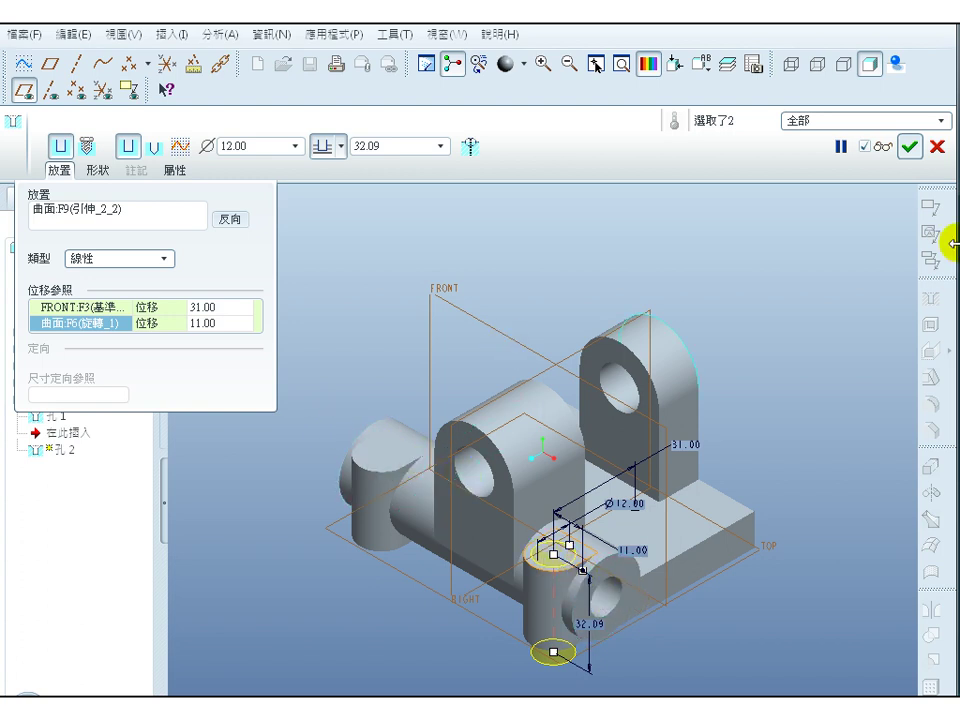
- Set the vertical hole's diameter to 8 with through-all depth and complete it
left_click(294, 147)
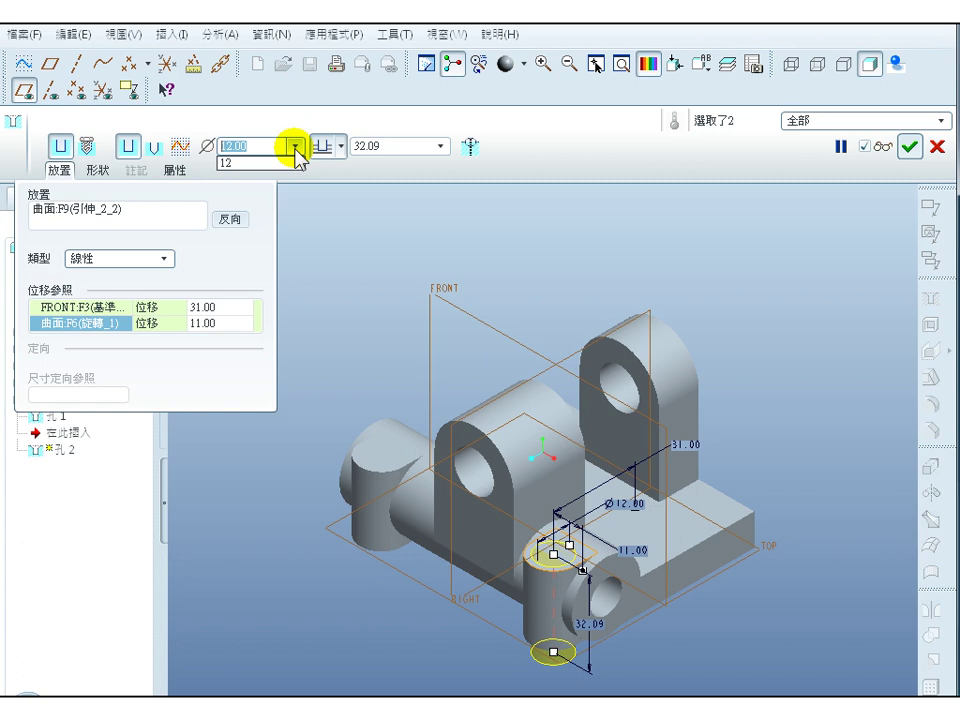
type("8")
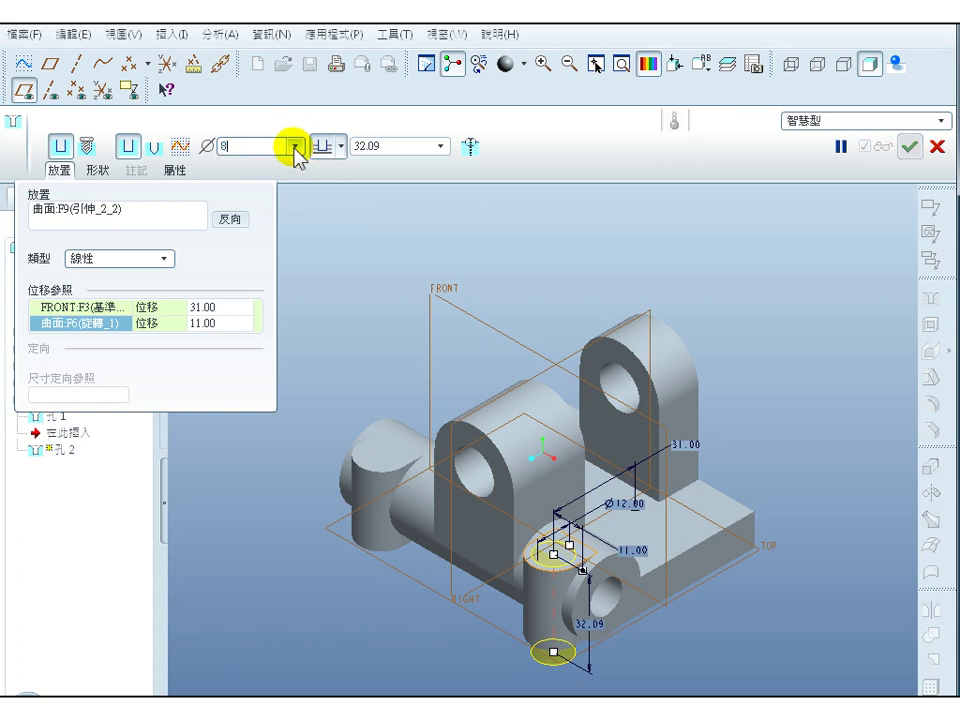
left_click(334, 147)
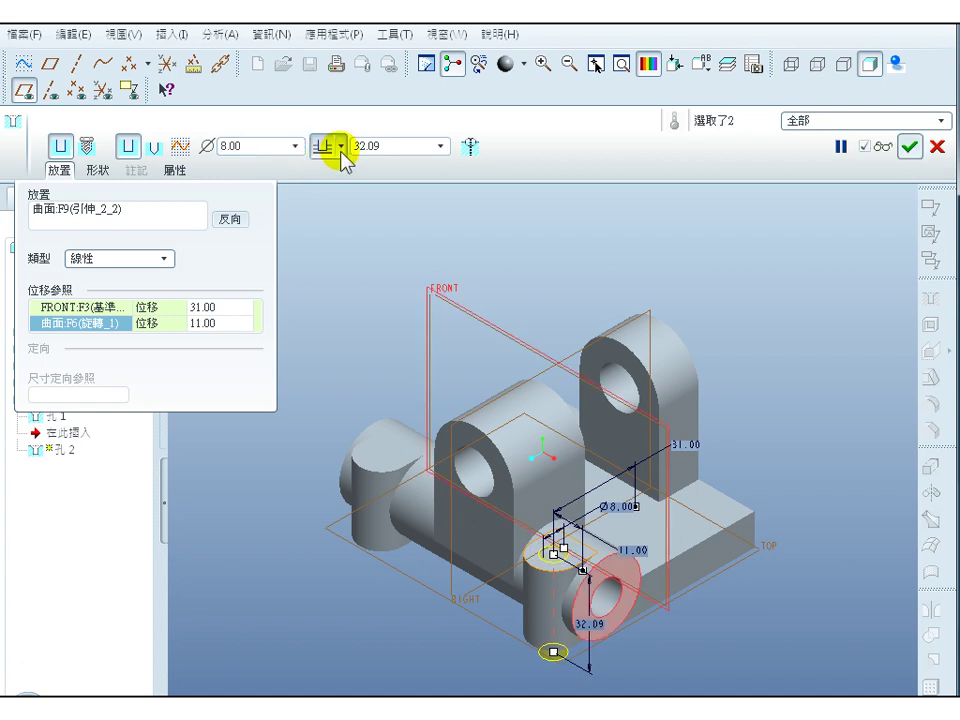
left_click(323, 258)
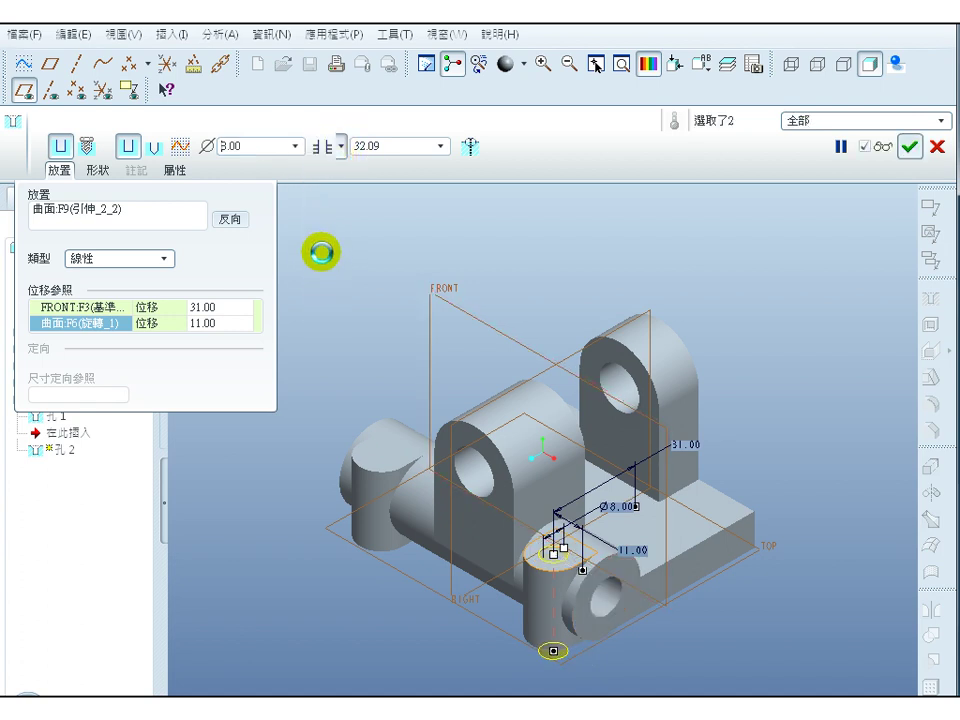
left_click(908, 146)
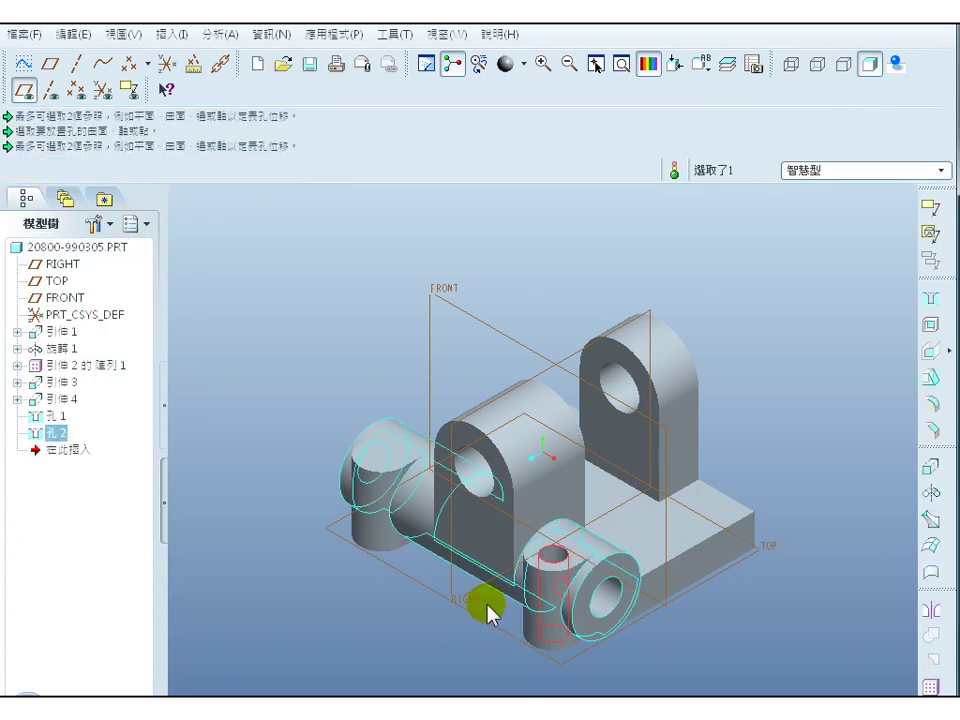
- Pattern the vertical hole in one direction along the base plate's edge with two instances spaced 65 apart
left_click(933, 684)
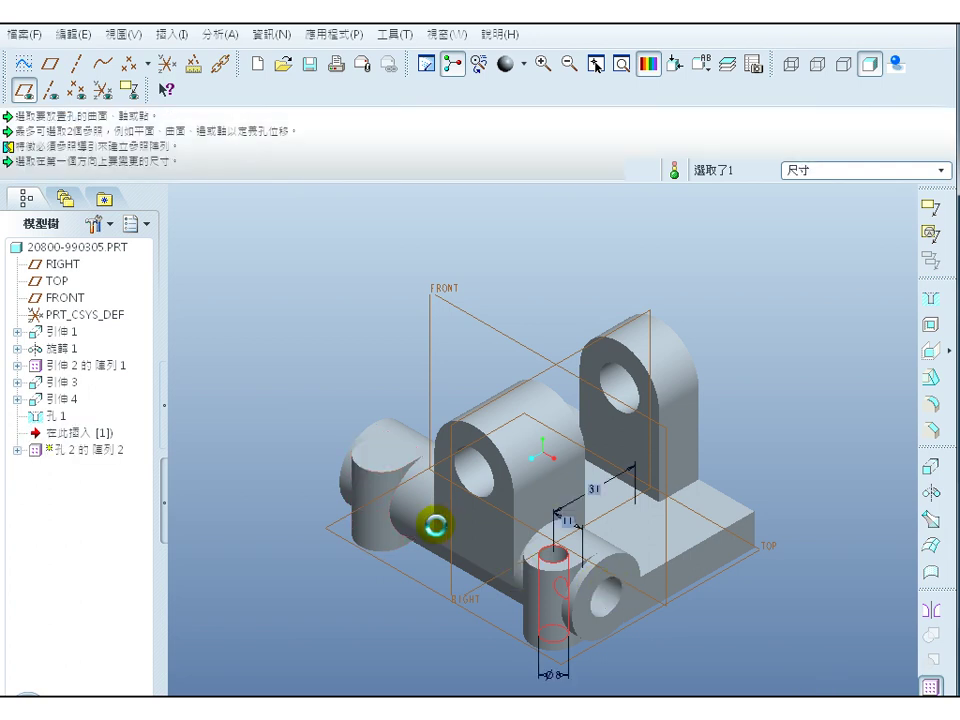
left_click(126, 146)
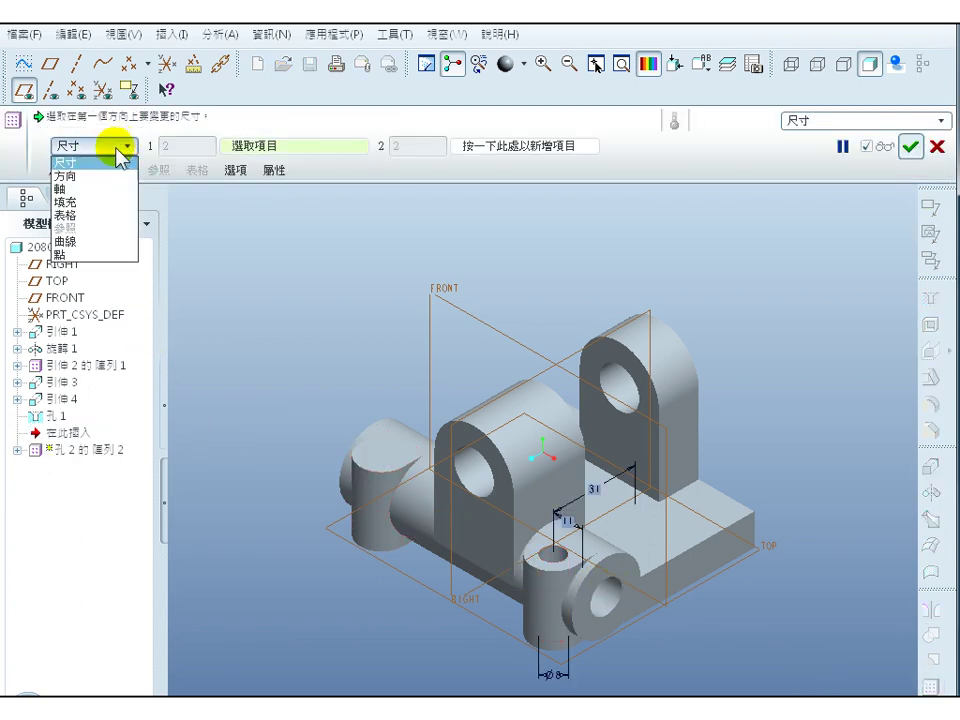
left_click(88, 178)
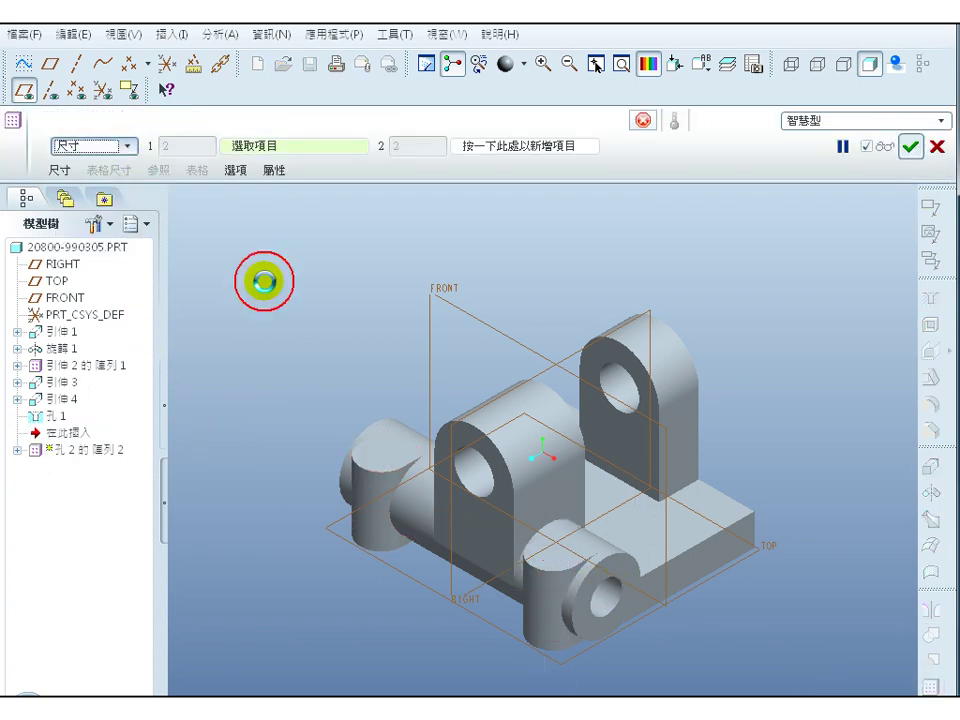
left_click(722, 497)
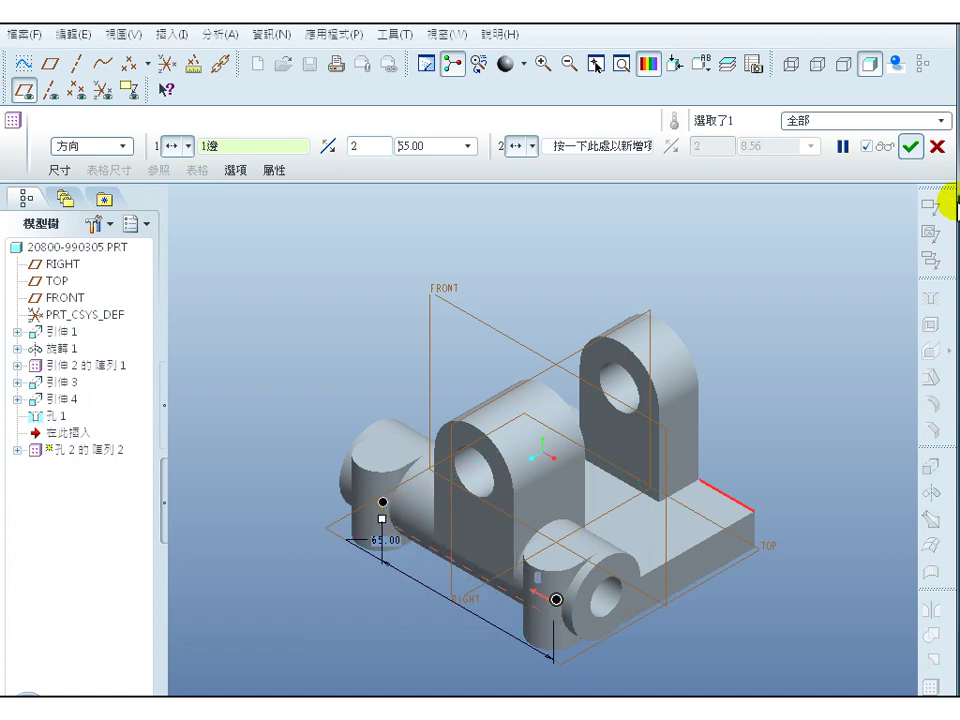
left_click(910, 147)
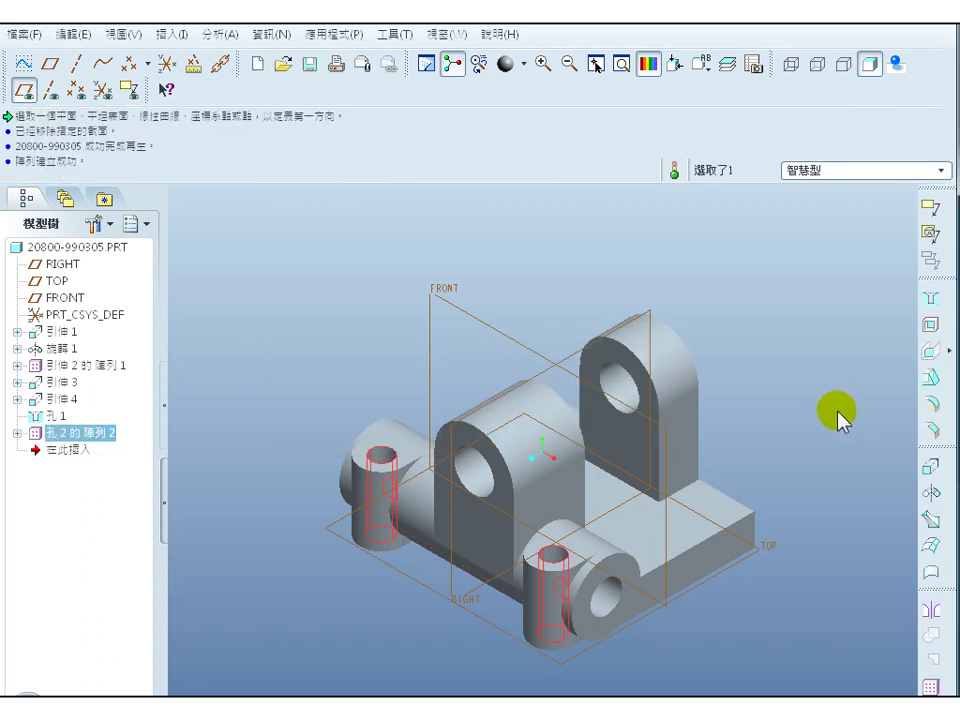
left_click(833, 418)
- Start an extrusion with an internal sketch on the near lug's outer flat face, using the RIGHT plane as the right-facing orientation reference
middle_click_drag(803, 454, 842, 371)
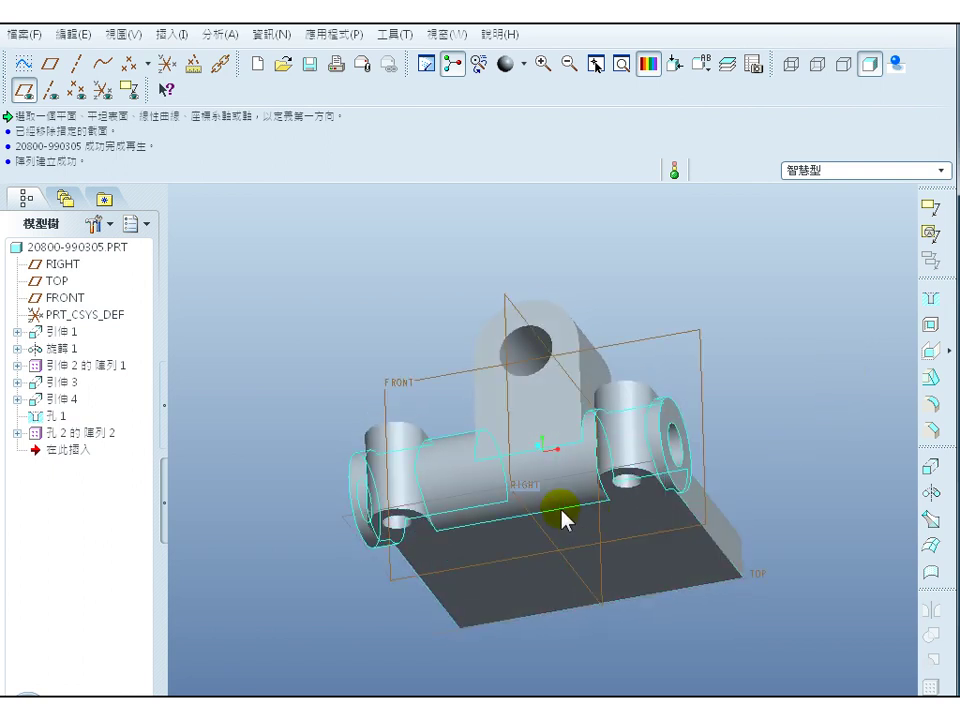
middle_click_drag(519, 505, 791, 534)
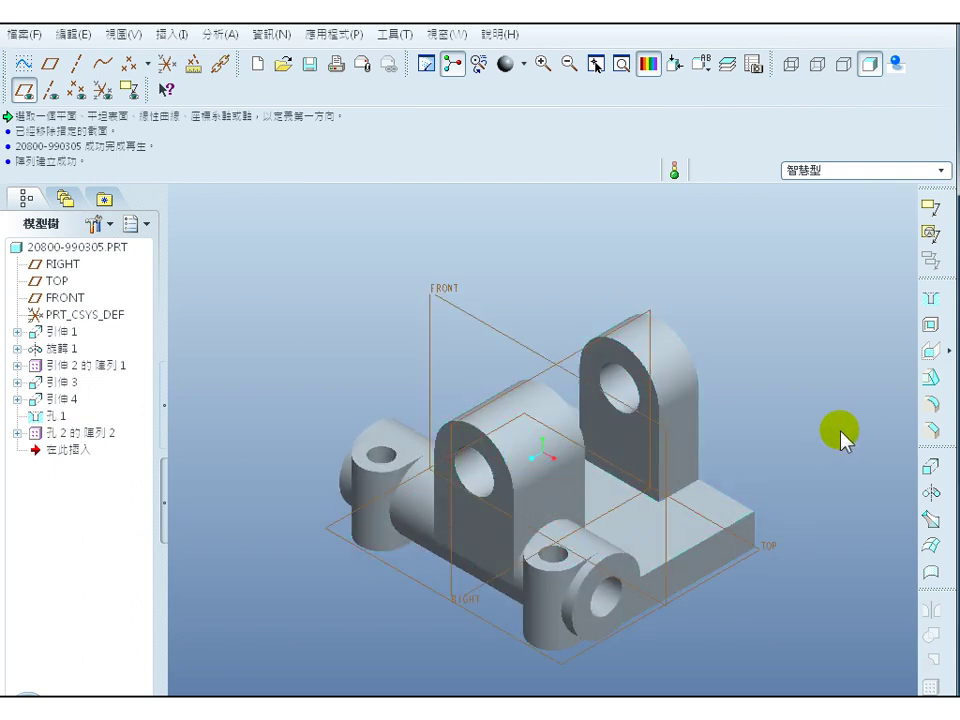
left_click(500, 557)
left_click(500, 563)
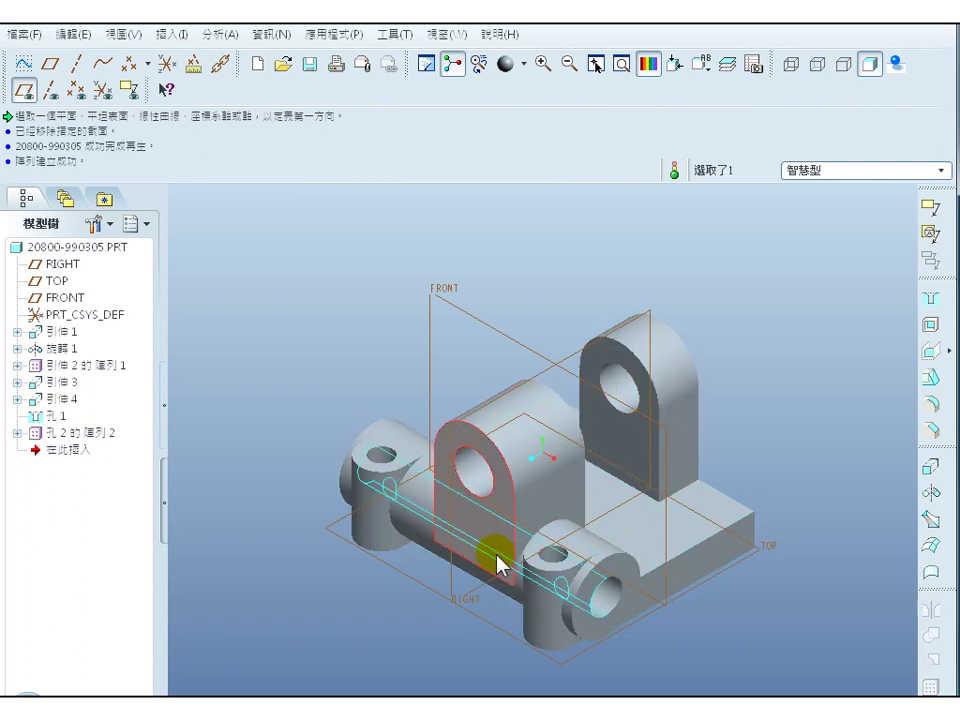
left_click(924, 469)
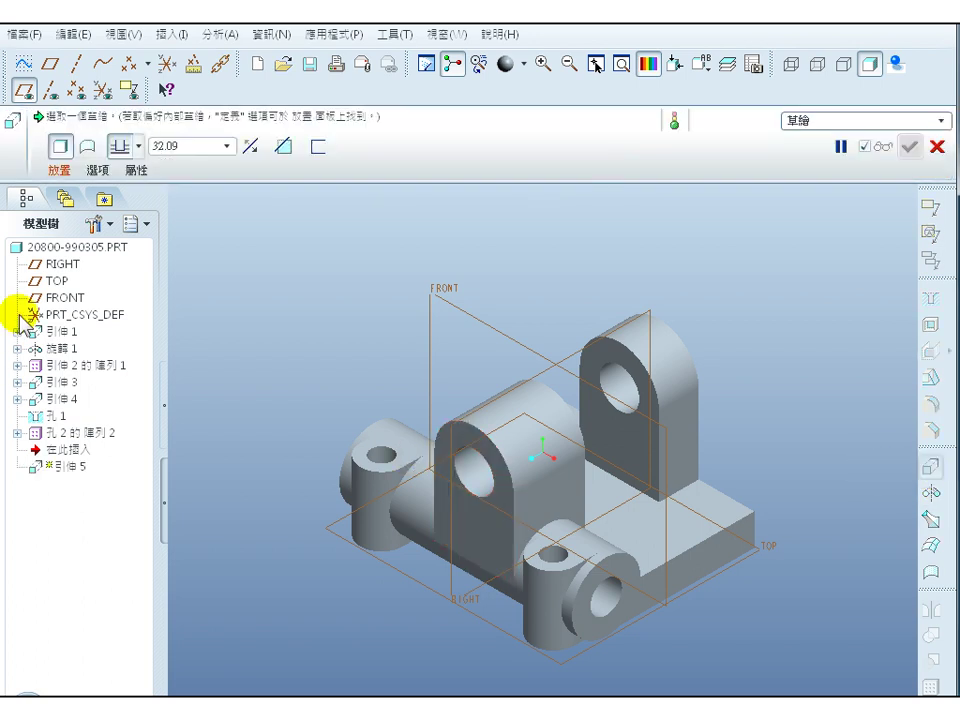
left_click(68, 170)
middle_click_drag(350, 260, 582, 330)
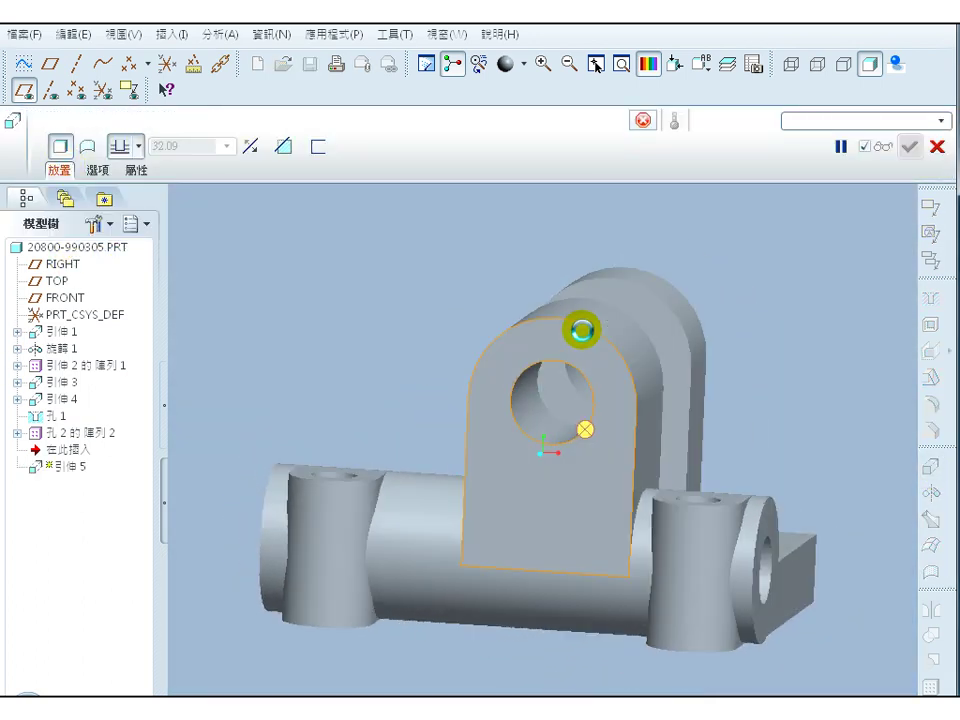
left_click(582, 330)
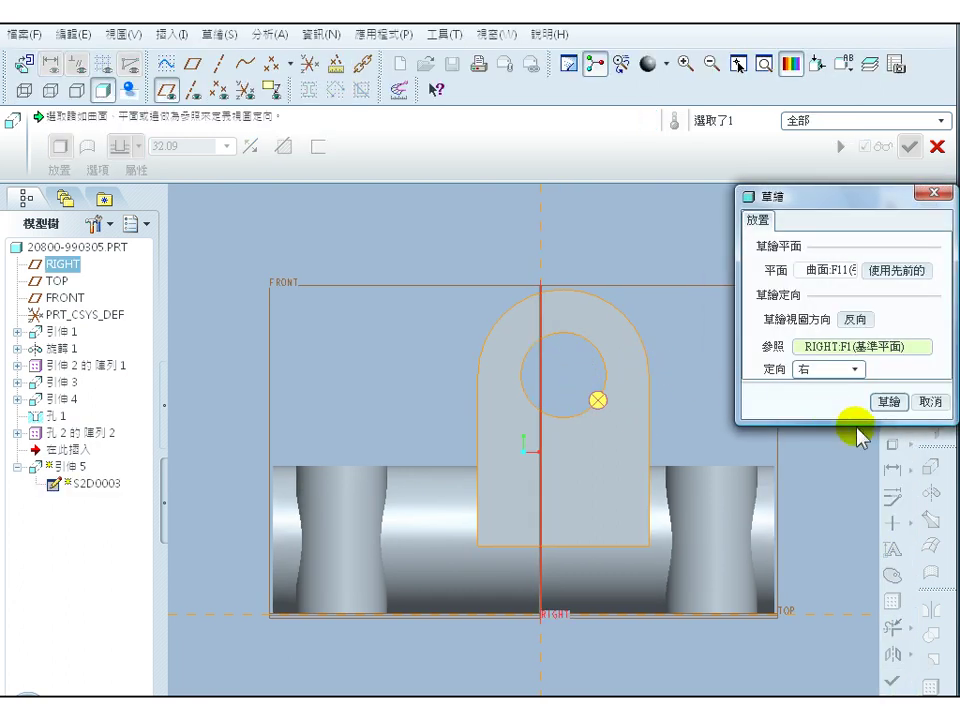
left_click(885, 401)
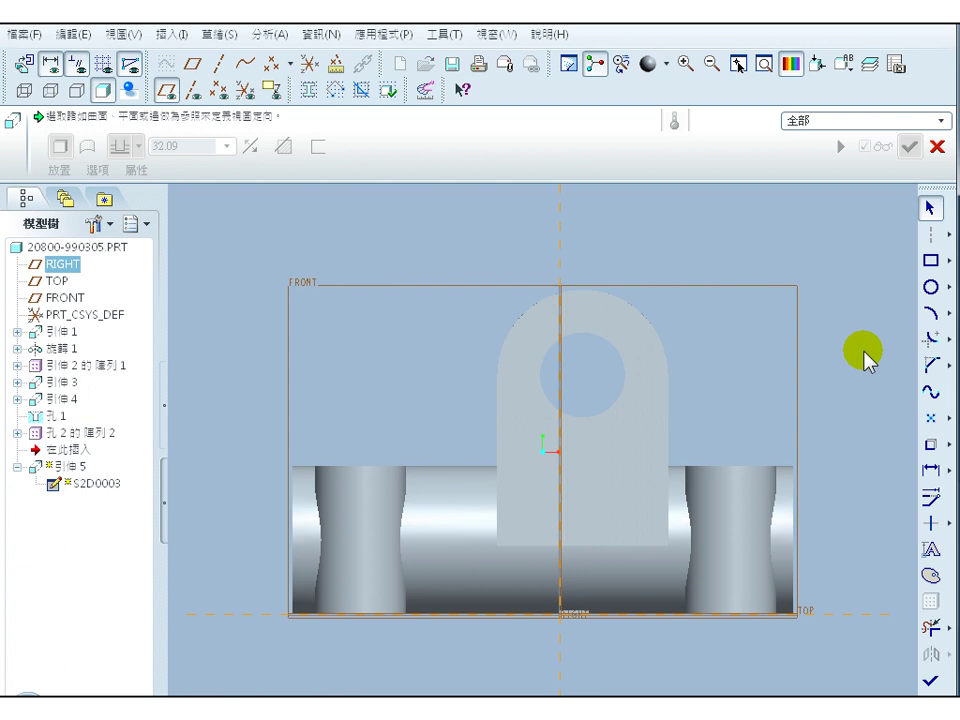
- Sketch a rectangle about 67 wide between the two vertical bosses, standing on the TOP plane, set its height to 13 and finish the sketch
left_click(931, 261)
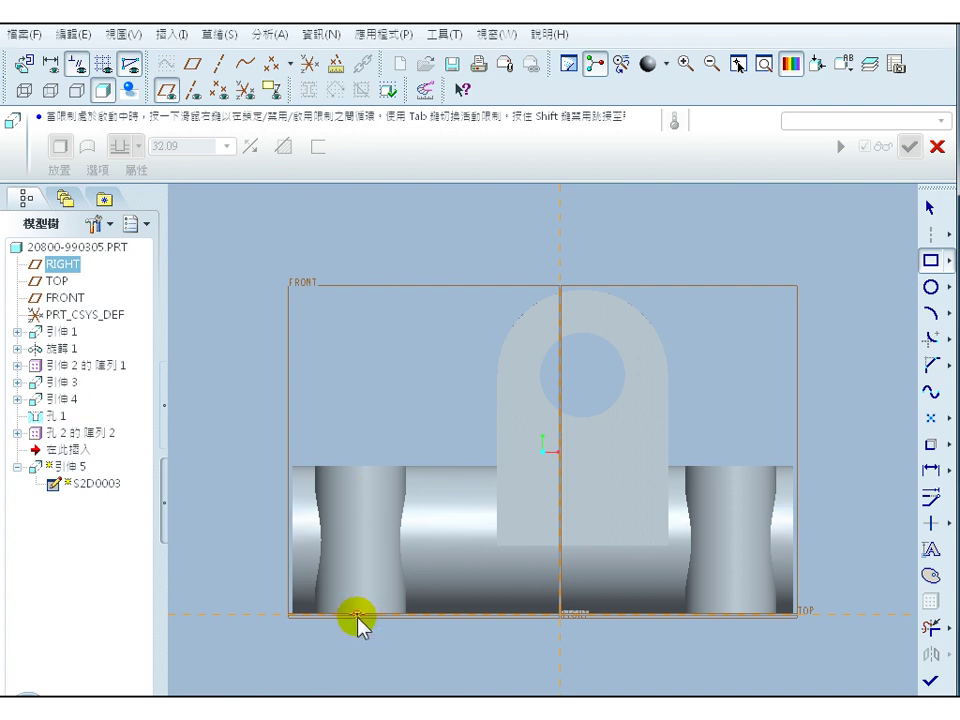
left_click_drag(357, 615, 739, 529)
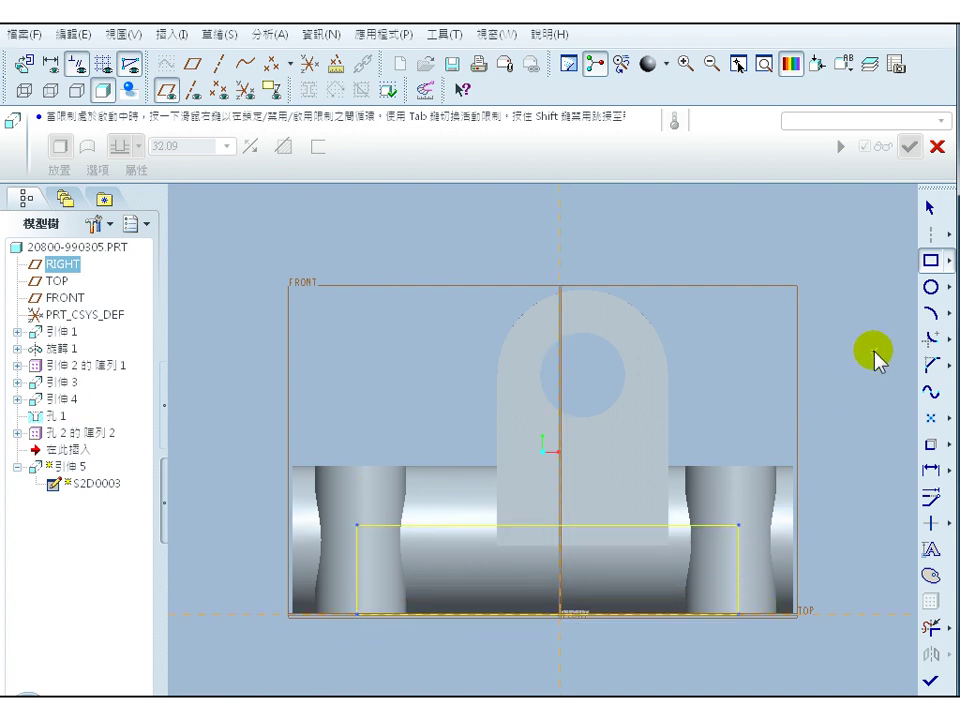
left_click(931, 208)
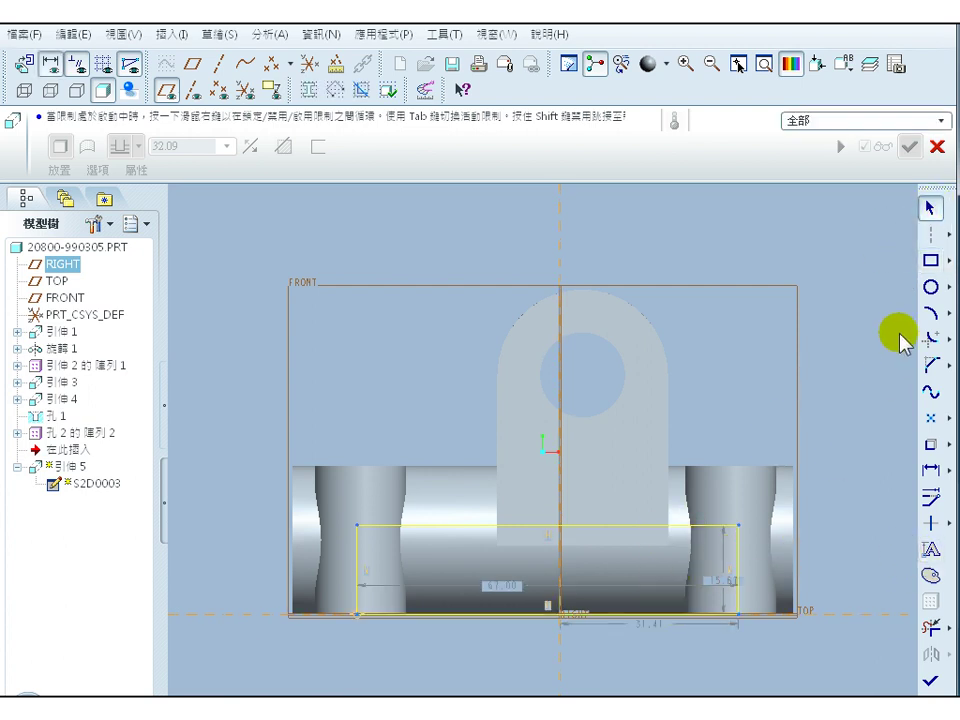
double_click(725, 585)
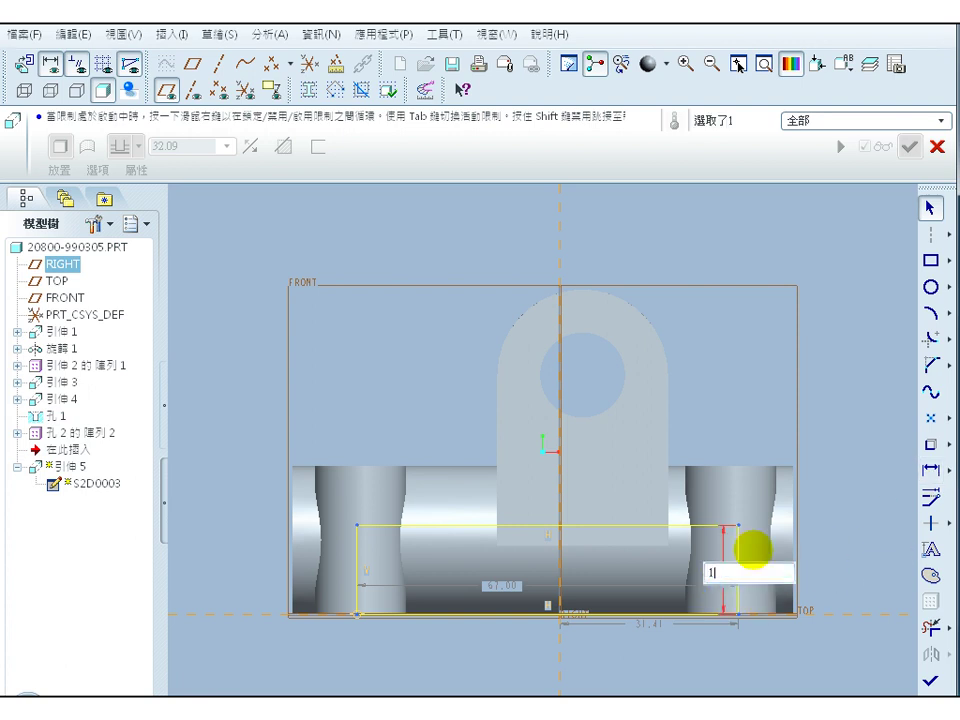
key("Return")
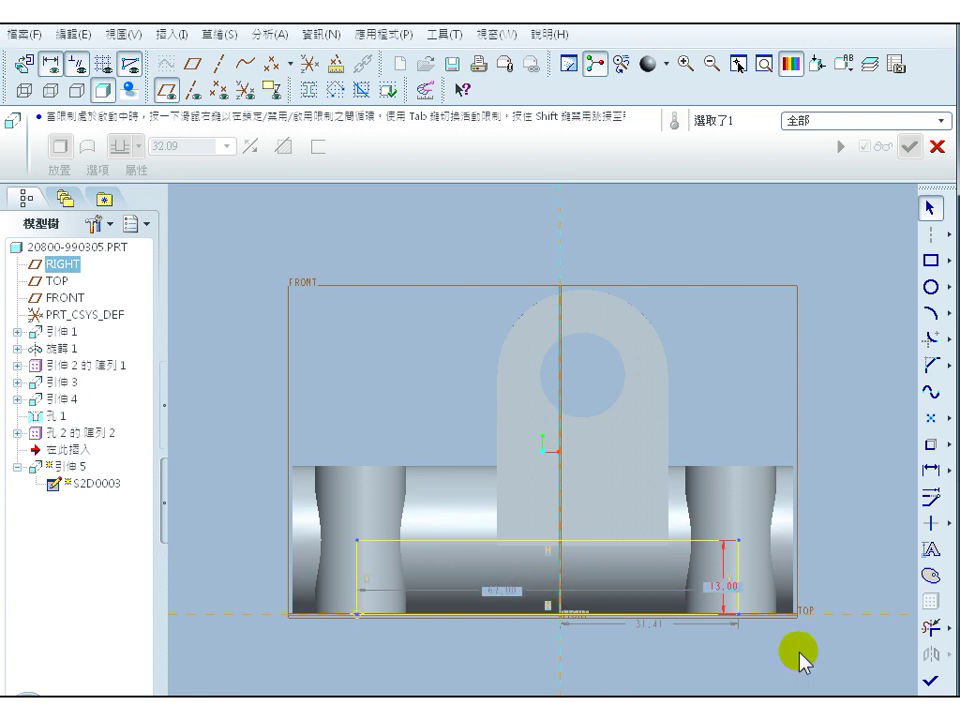
left_click(932, 683)
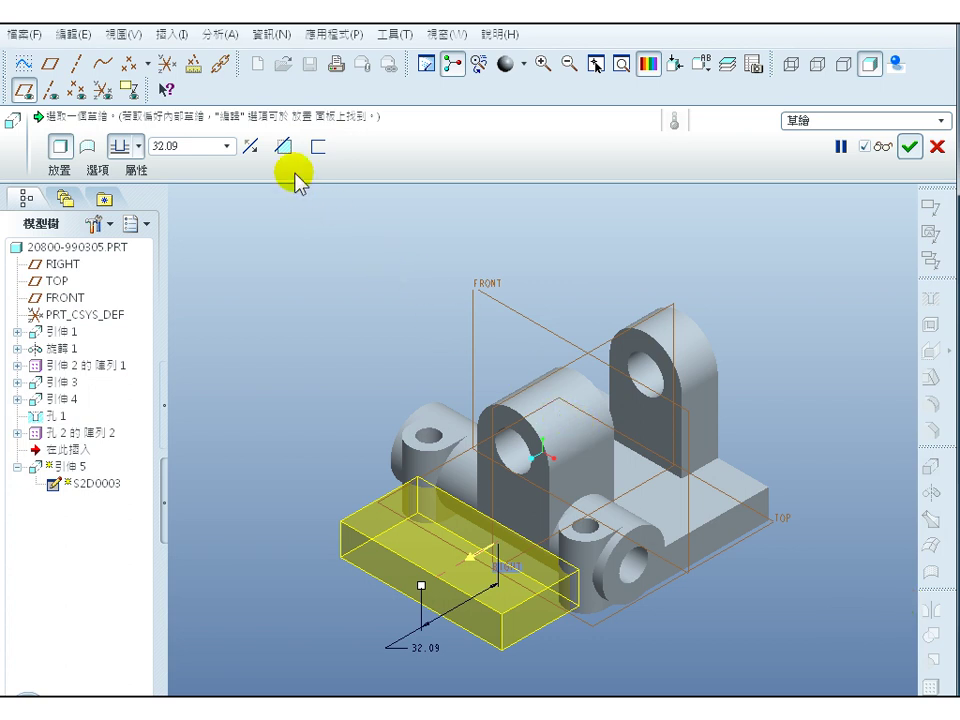
- Reverse the extrusion direction into the part, set the depth to 13 and complete the feature
left_click(252, 148)
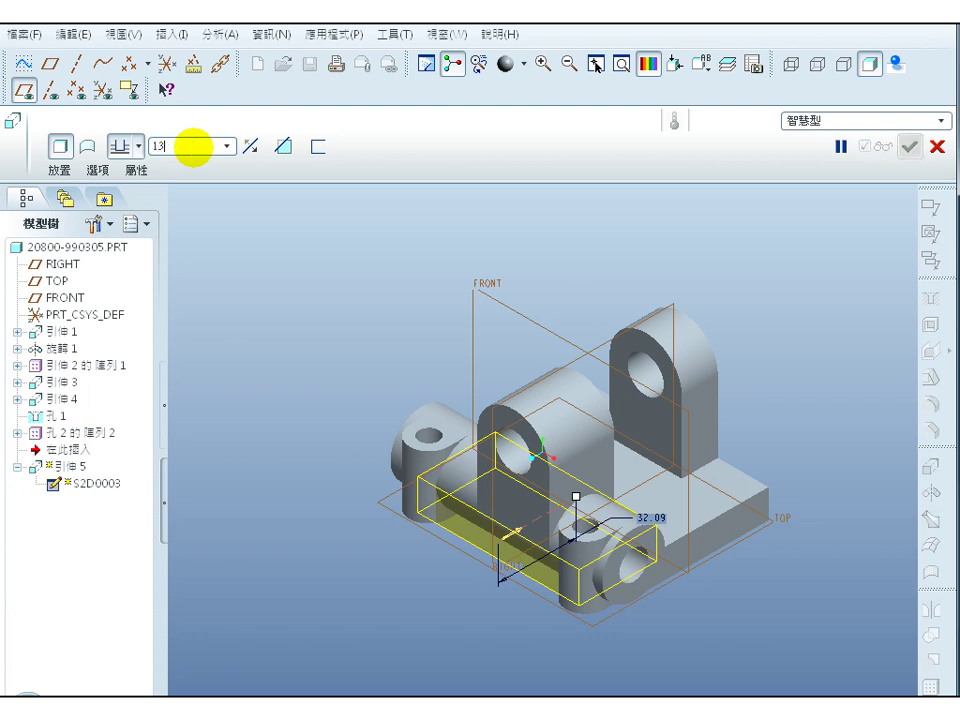
key("Return")
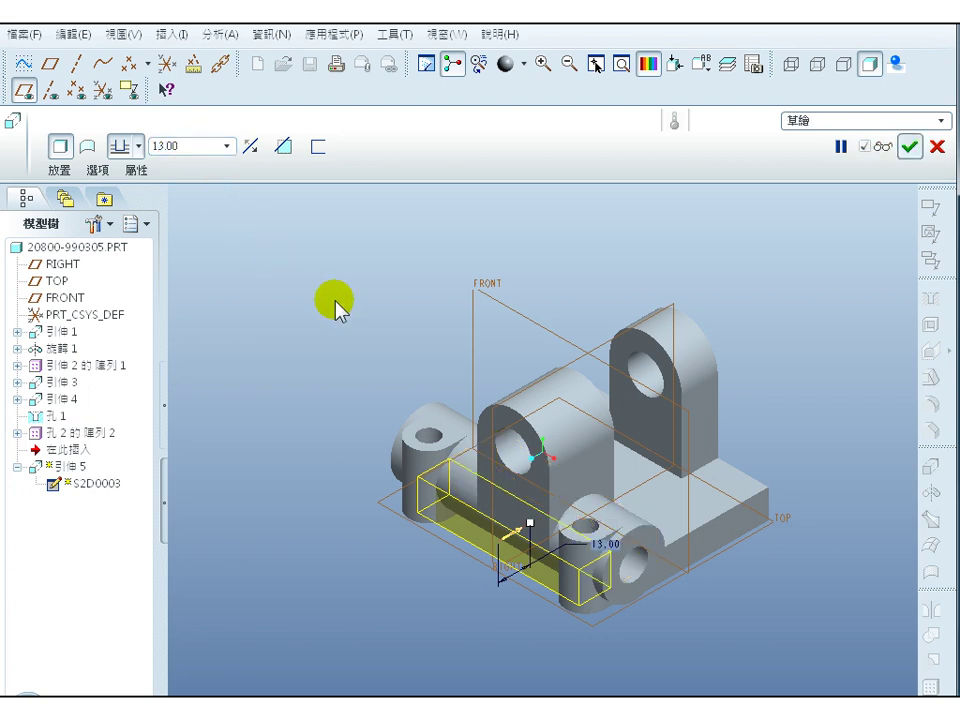
left_click(911, 150)
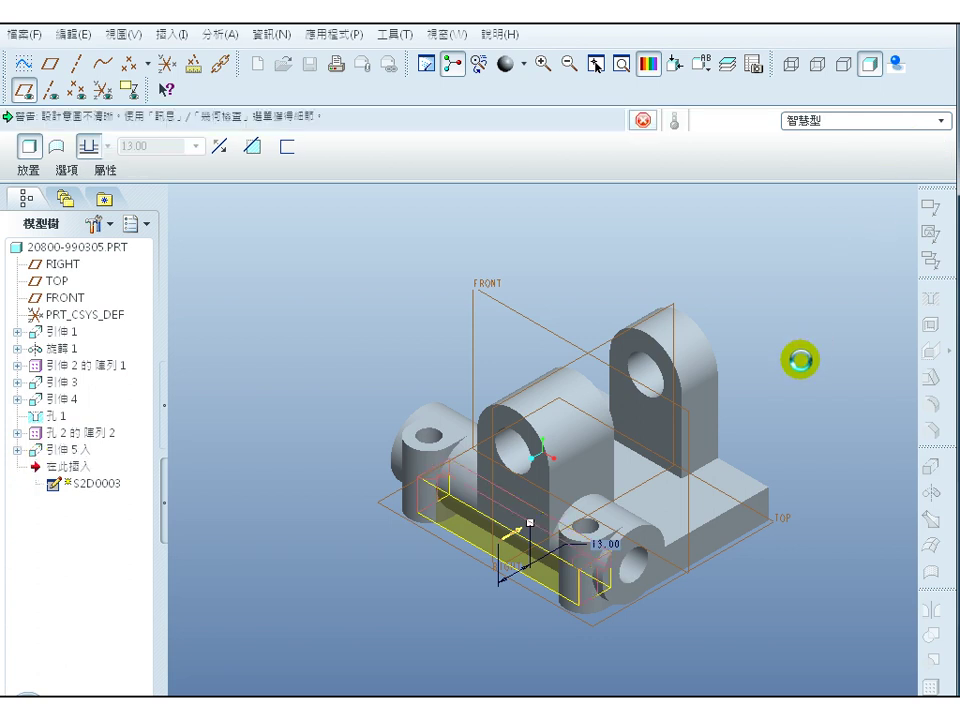
- Reorder the horizontal cylinder's through hole so it comes after the new rectangular extrusion
scroll(515, 630, "up", 3)
scroll(515, 630, "down", 2)
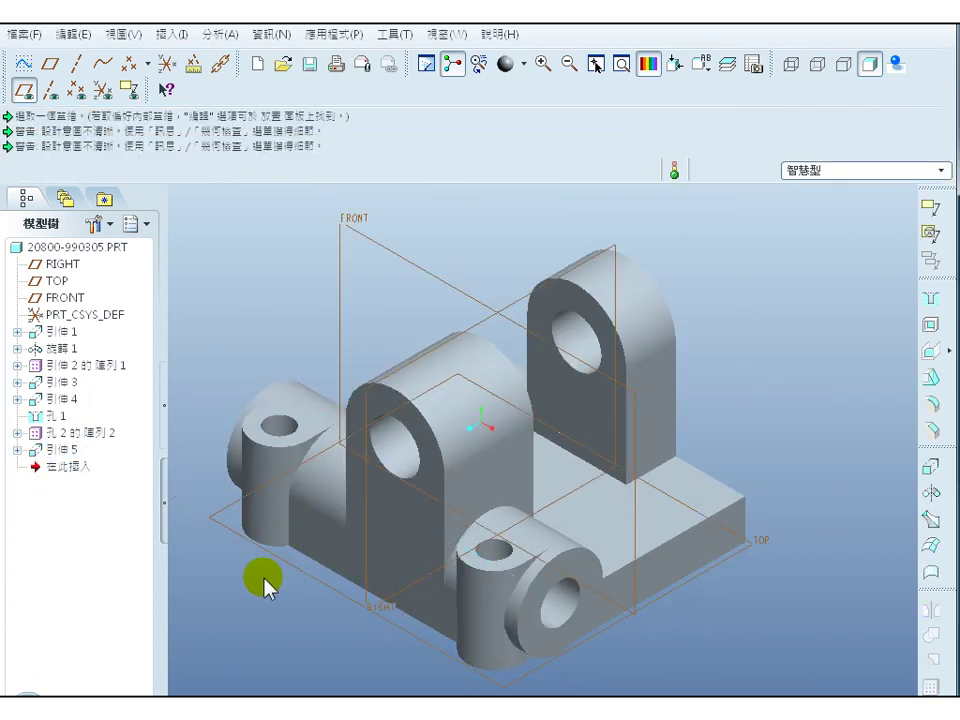
middle_click_drag(221, 531, 272, 568)
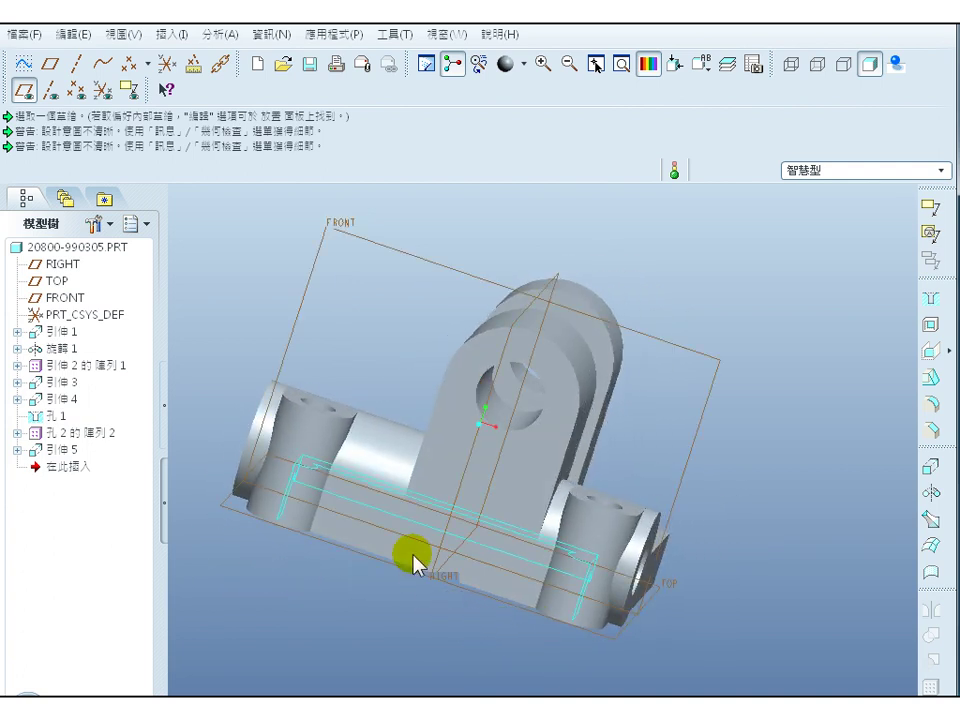
middle_click_drag(435, 630, 396, 514)
middle_click_drag(397, 592, 443, 617)
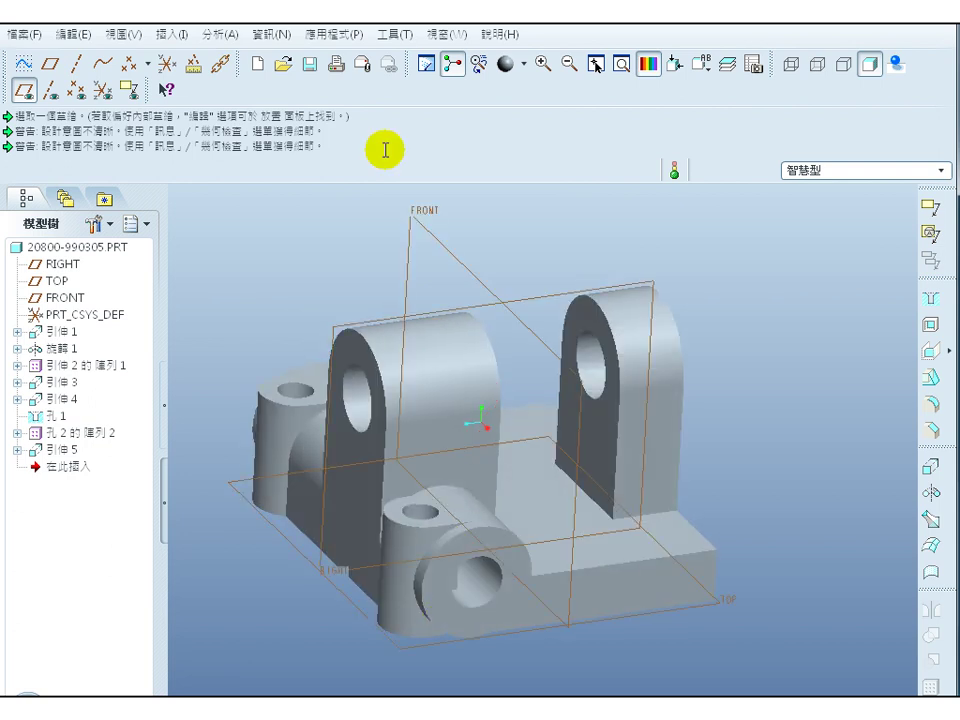
key("ctrl+d")
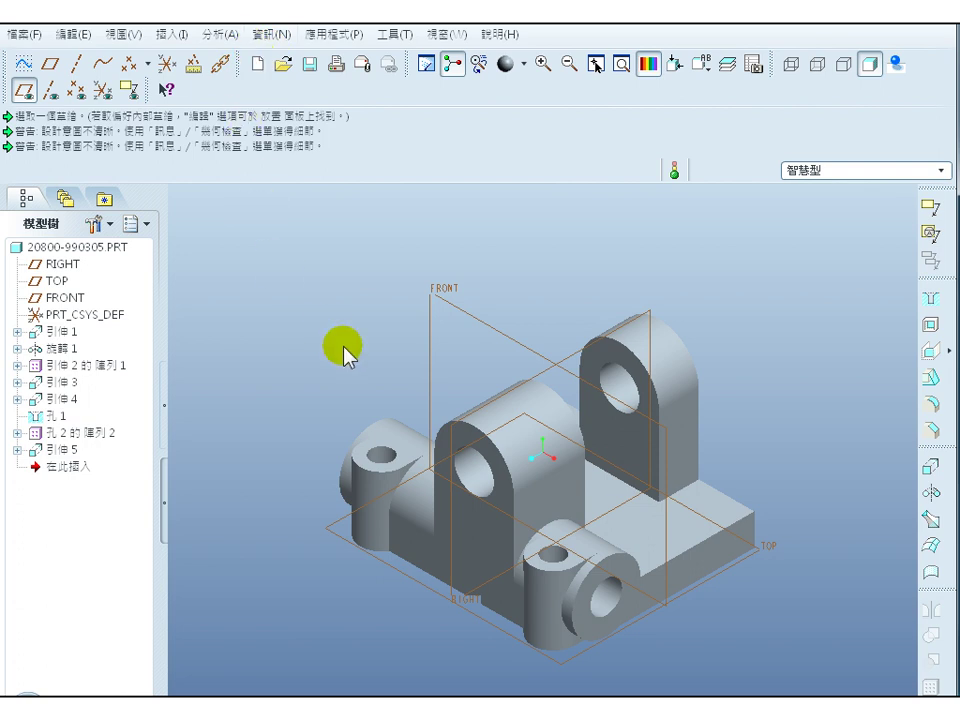
left_click(58, 418)
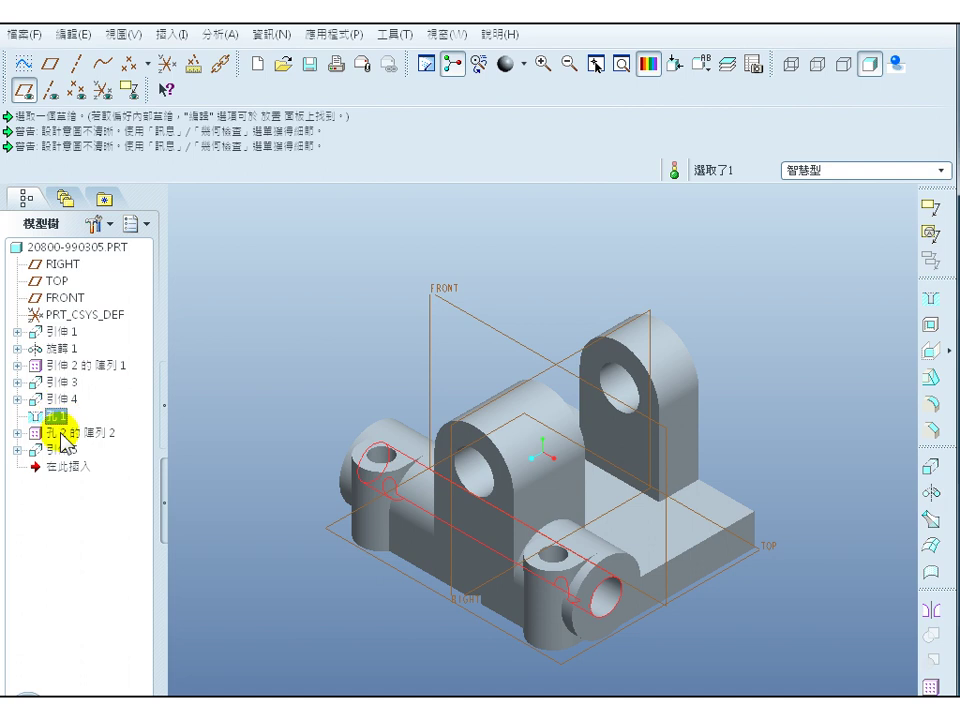
left_click_drag(52, 419, 81, 463)
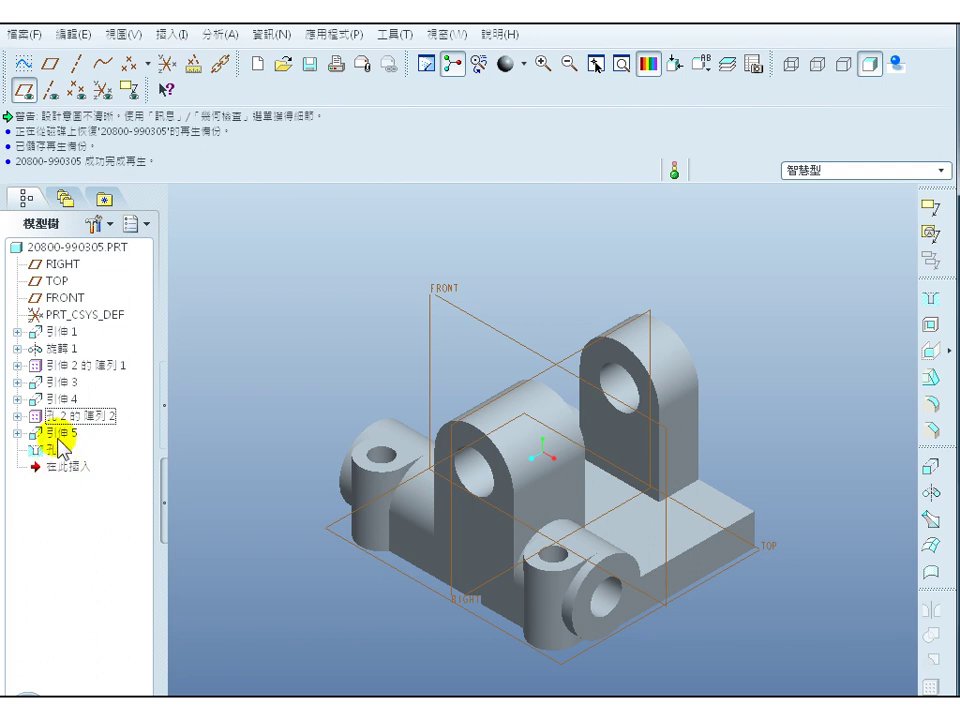
- Reorder the vertical holes' pattern to the end of the feature sequence, after the horizontal hole
middle_click_drag(793, 611, 767, 581)
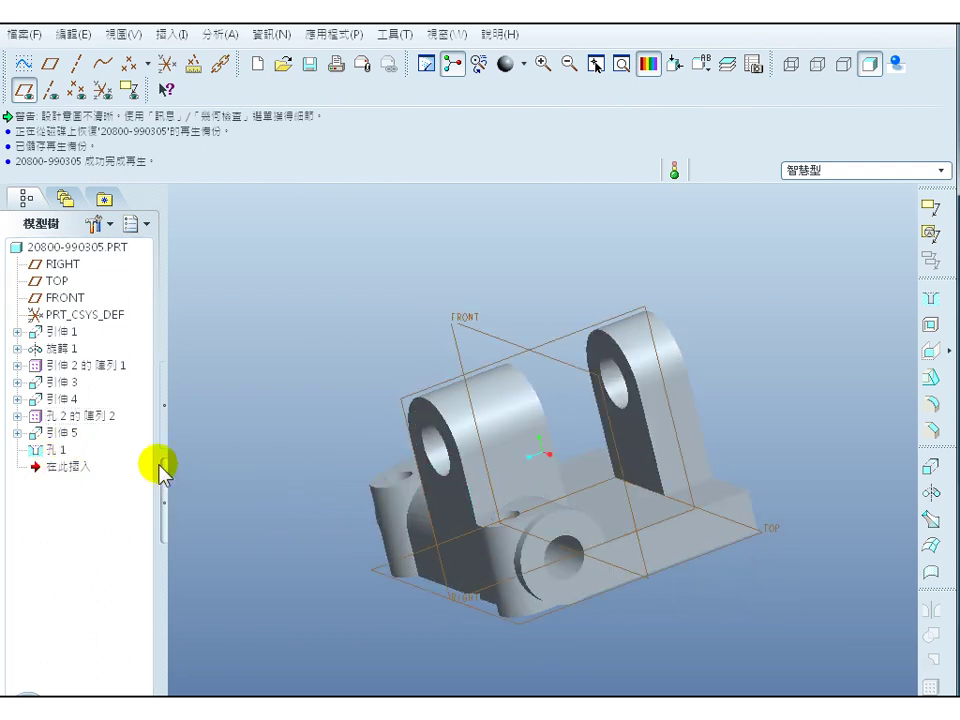
left_click(77, 416)
left_click(17, 416)
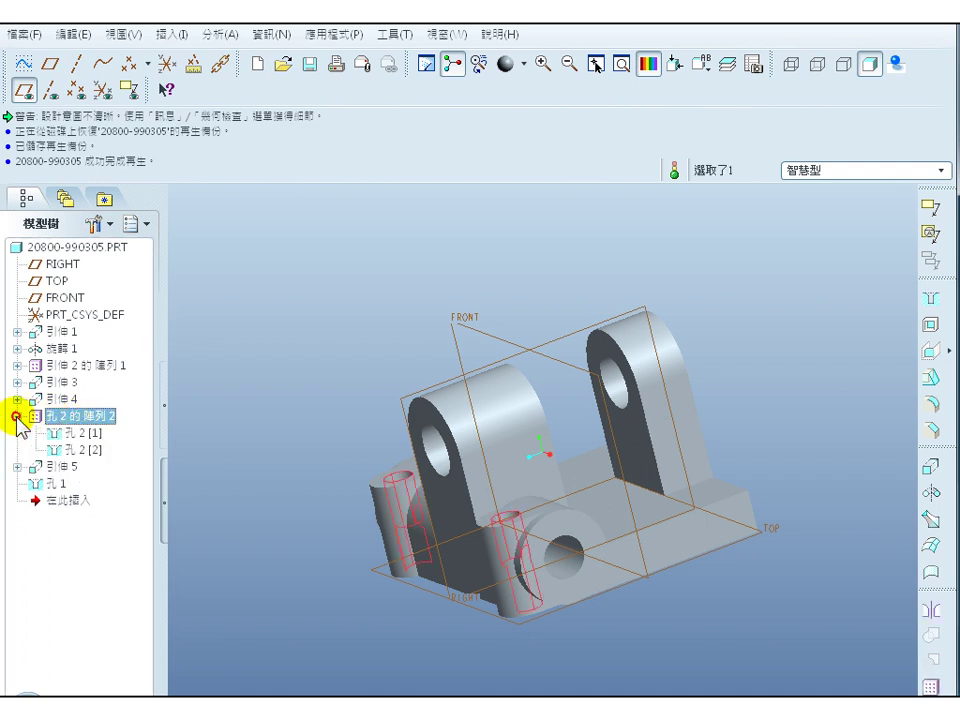
left_click_drag(77, 425, 91, 486)
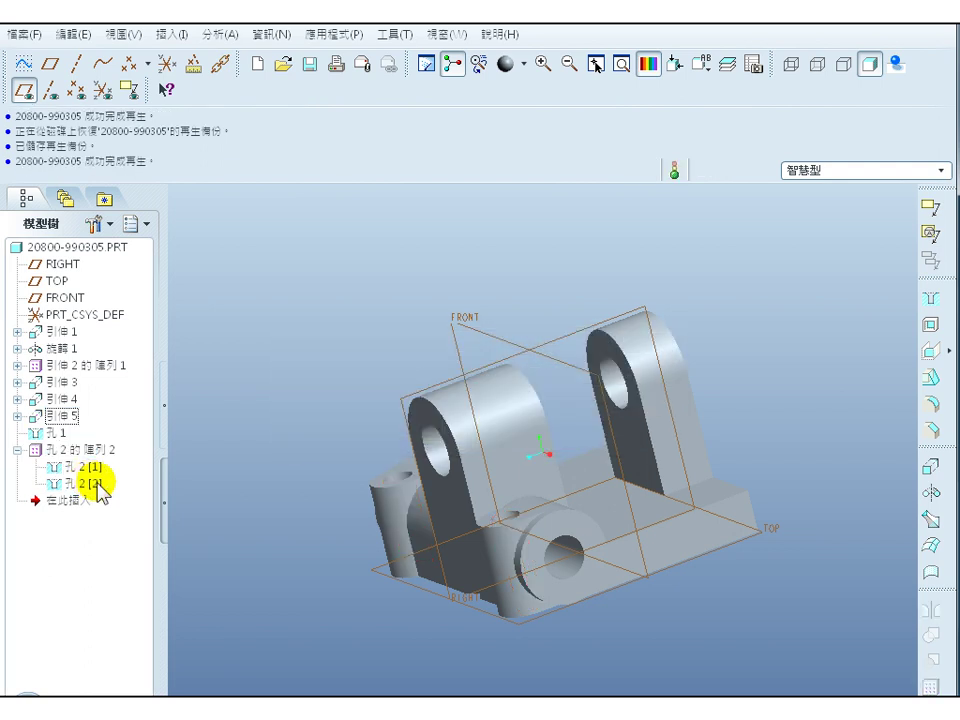
- Start a new extrusion with an internal sketch and create a datum plane offset 24 outward from the base's side face
mouse_move(758, 617)
middle_mouse_down()
mouse_move(749, 506)
mouse_move(761, 581)
mouse_move(594, 493)
mouse_move(600, 471)
mouse_move(610, 525)
mouse_move(600, 538)
mouse_move(611, 514)
mouse_move(647, 499)
mouse_move(668, 527)
middle_mouse_up()
mouse_move(656, 430)
middle_mouse_down()
mouse_move(654, 422)
mouse_move(656, 430)
middle_mouse_up()
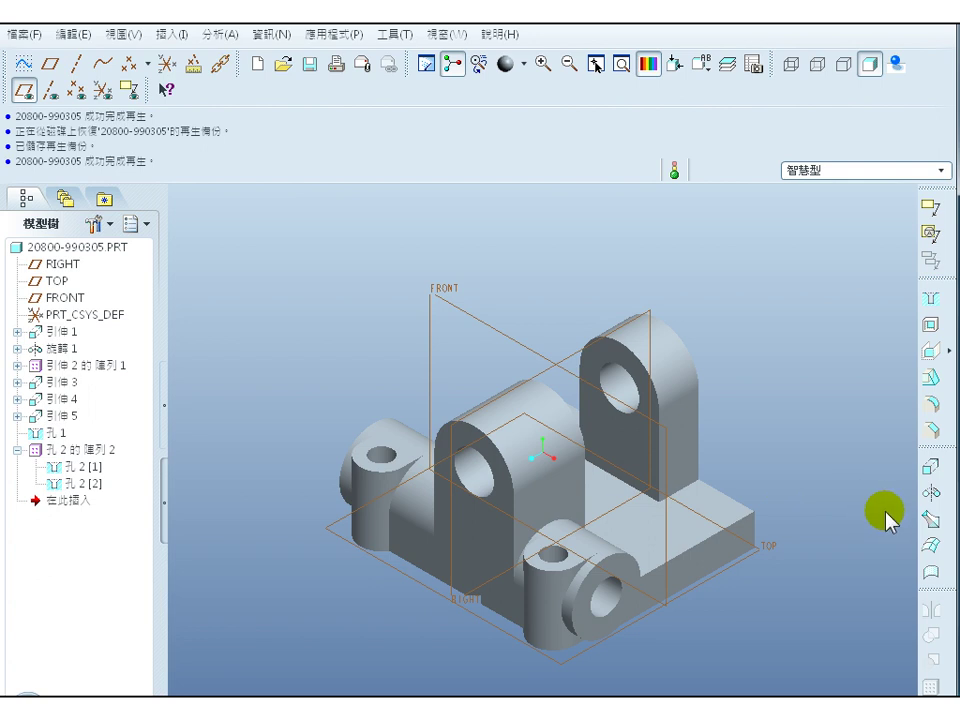
left_click(928, 470)
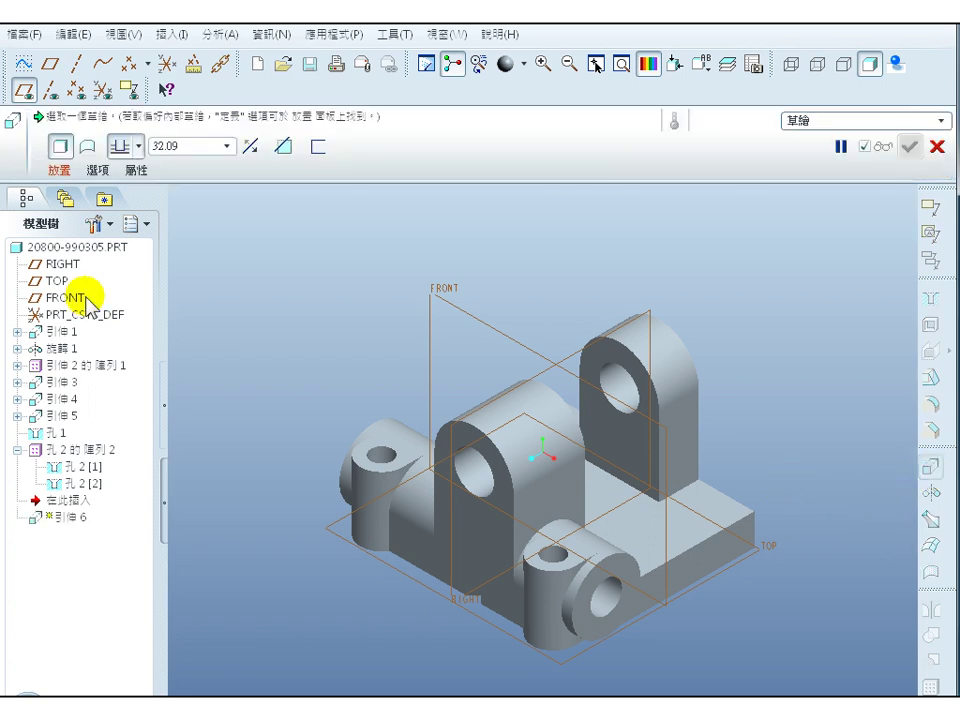
left_click(60, 172)
left_click(201, 219)
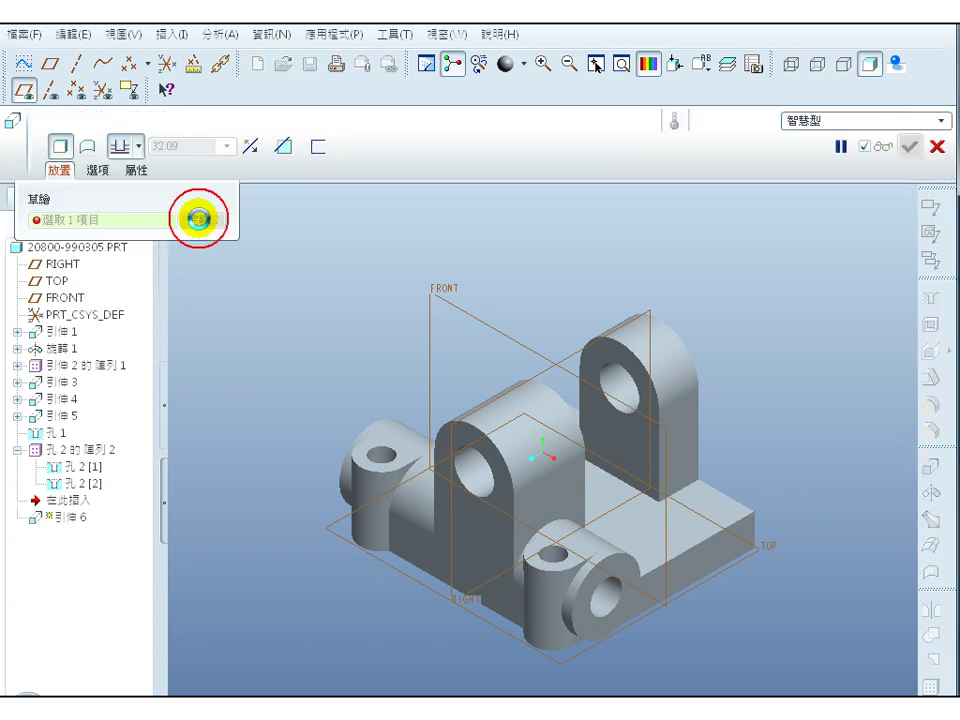
left_click_drag(818, 197, 712, 60)
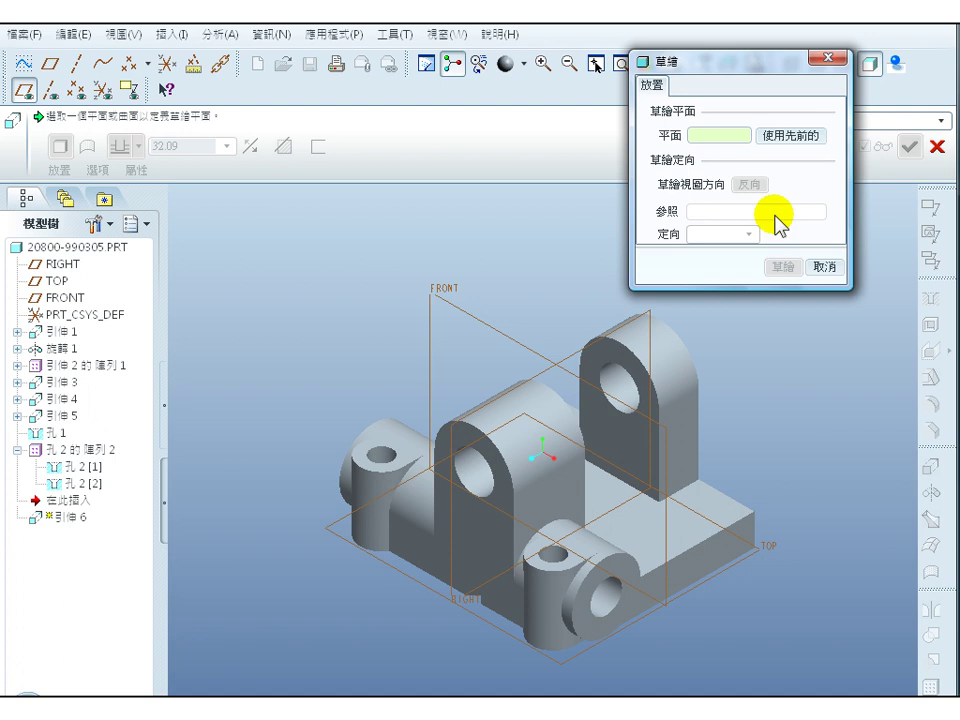
left_click(48, 63)
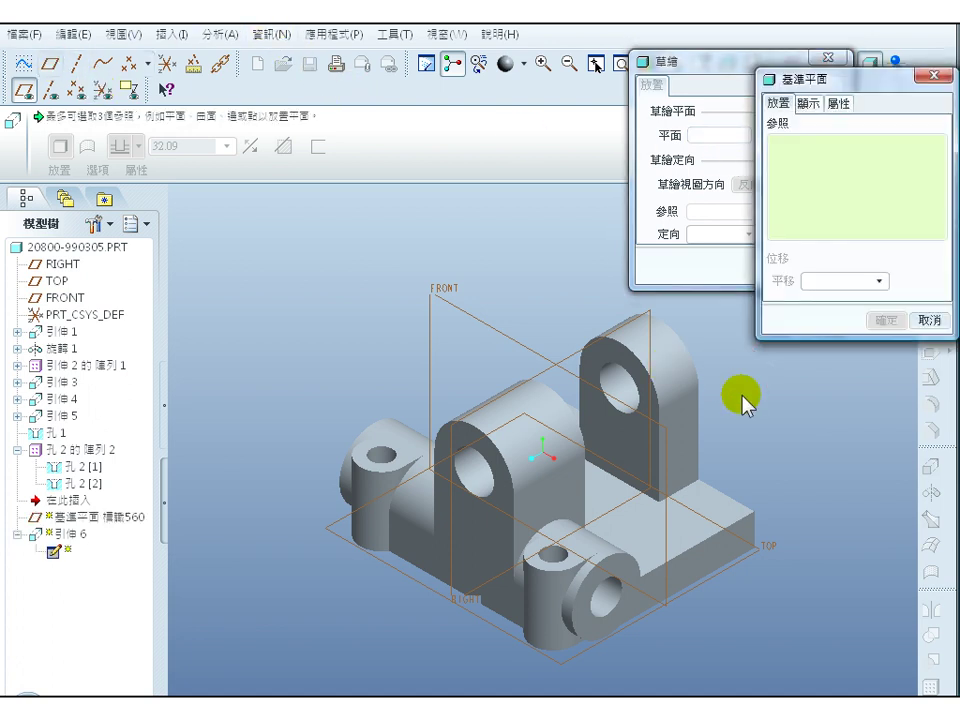
left_click(693, 569)
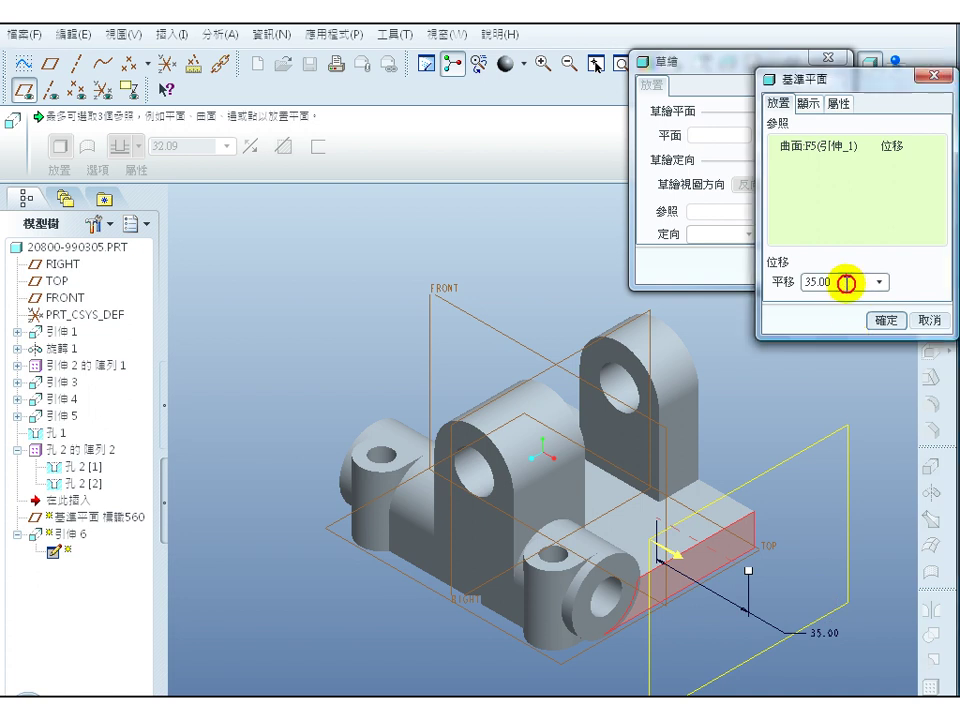
double_click(816, 283)
type("2")
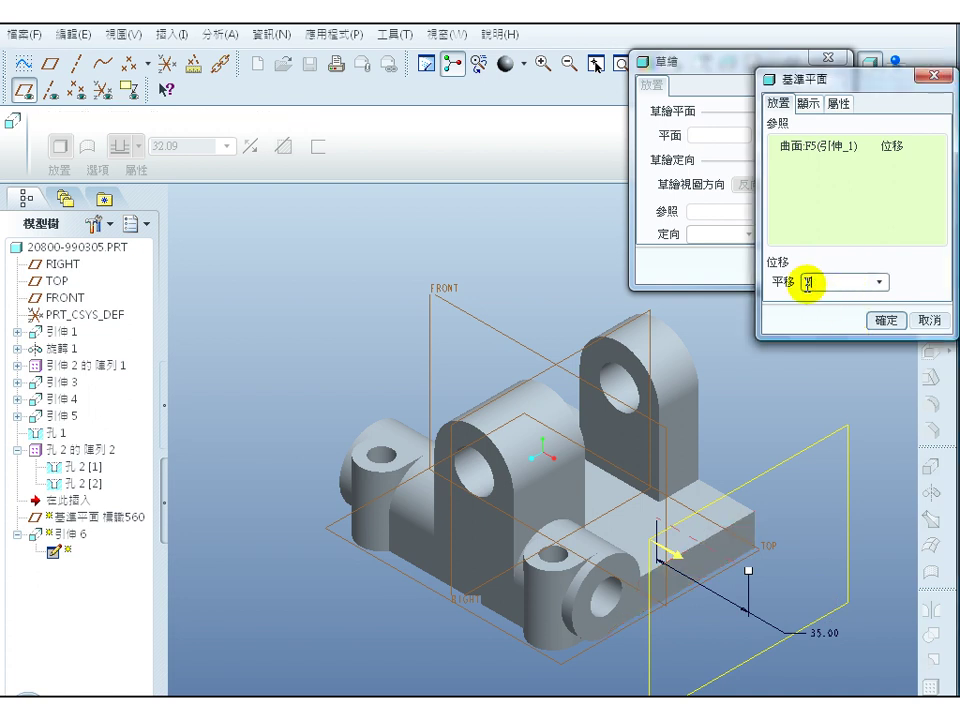
type("4")
key("Return")
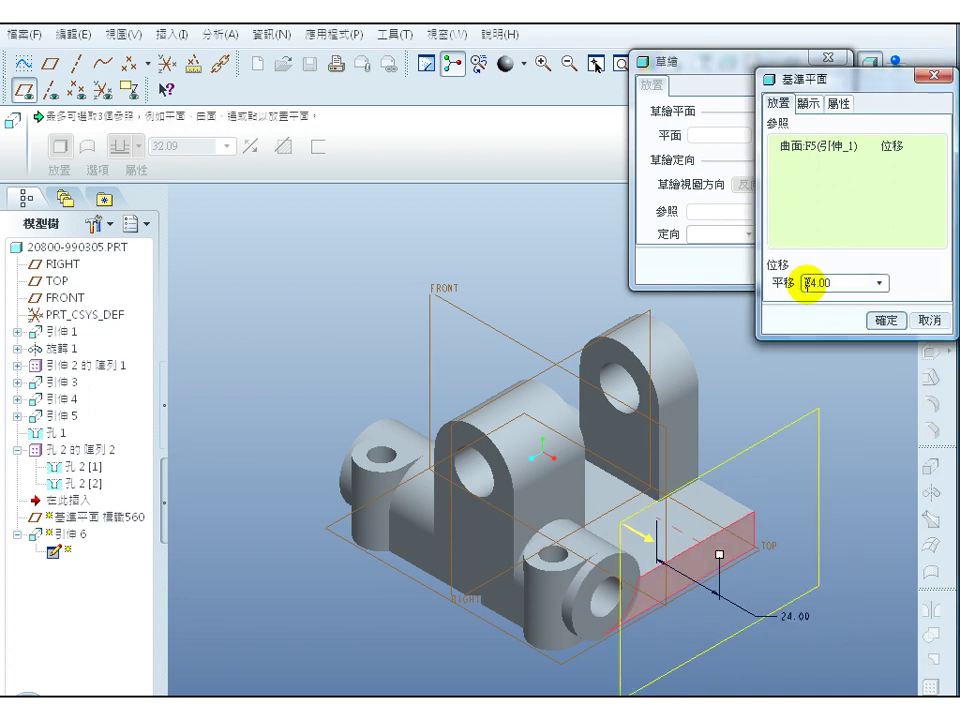
left_click(885, 320)
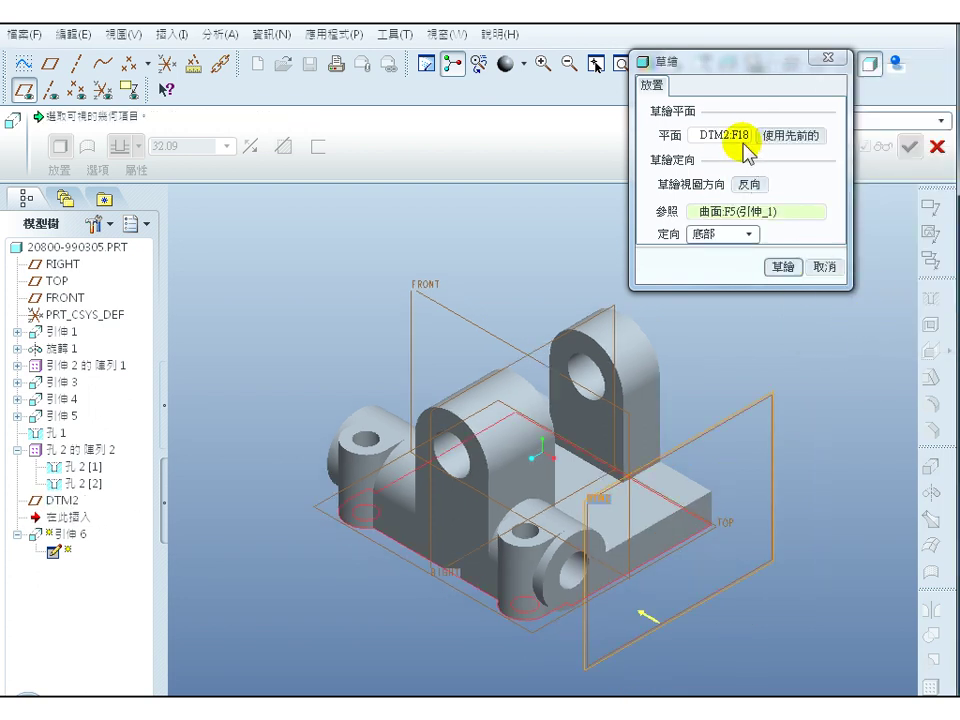
- On the offset plane, sketch a circle about 12 in diameter beside the base and a same-width rectangle from its centre down to TOP
left_click_drag(720, 68, 268, 75)
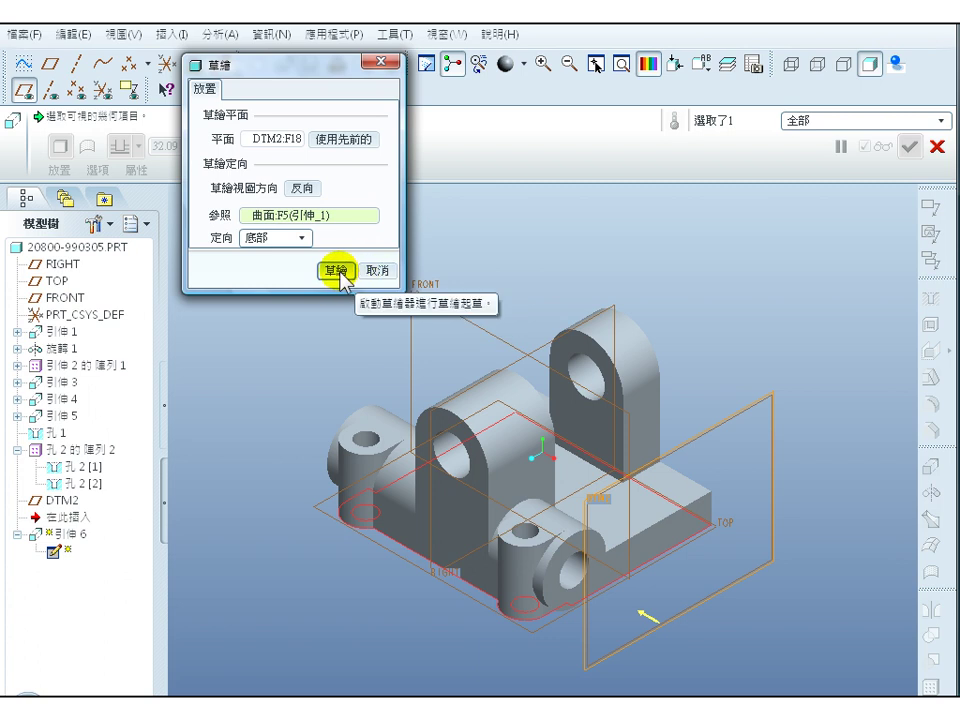
left_click(337, 270)
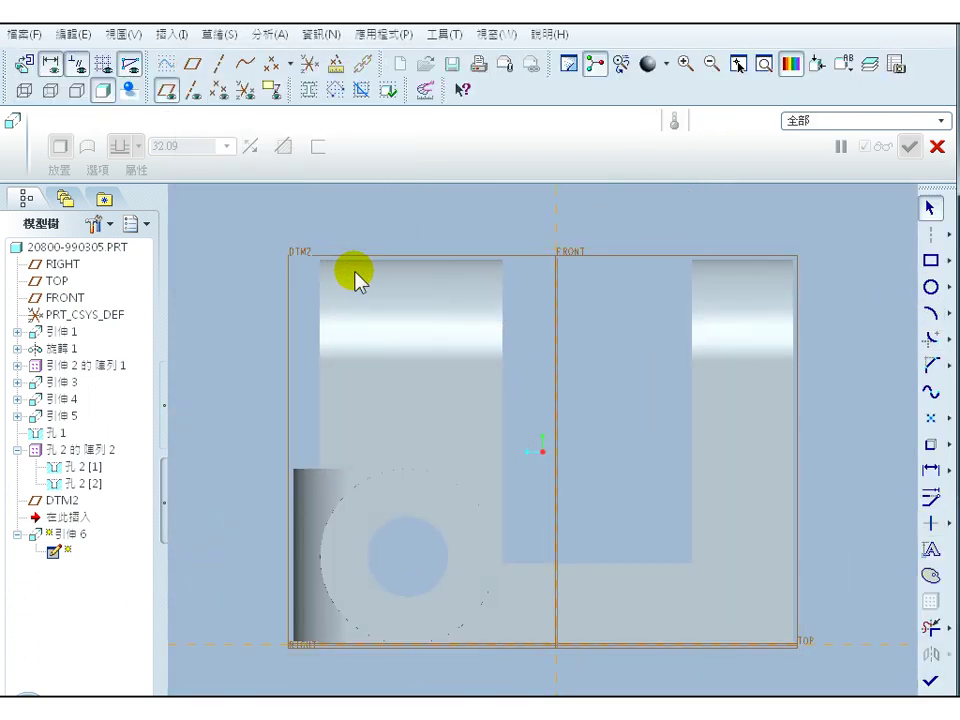
left_click(710, 62)
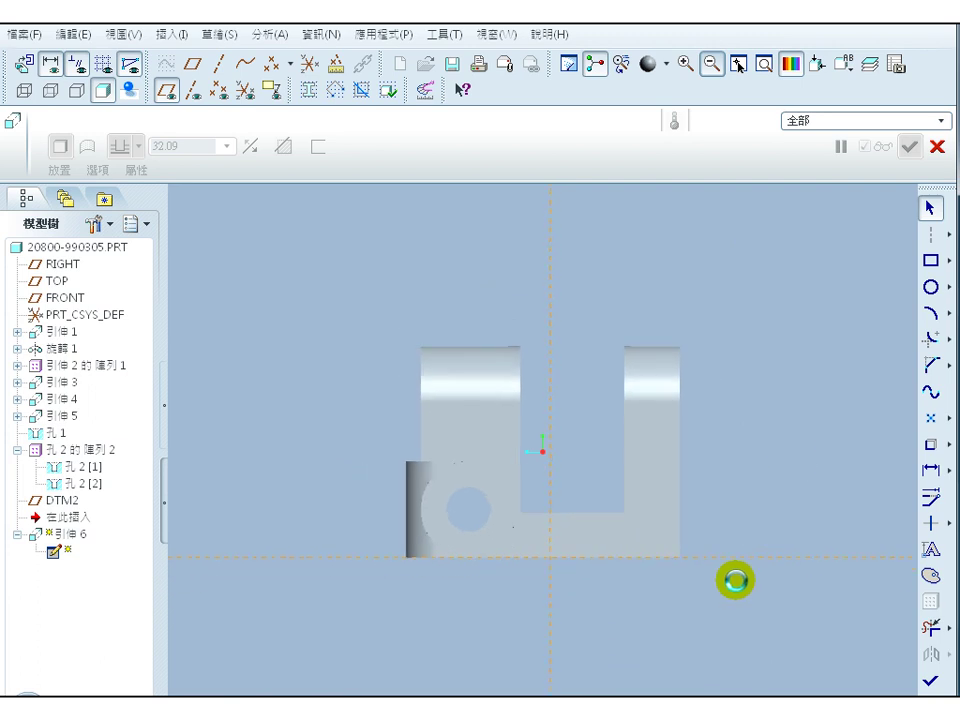
scroll(737, 578, "up", 5)
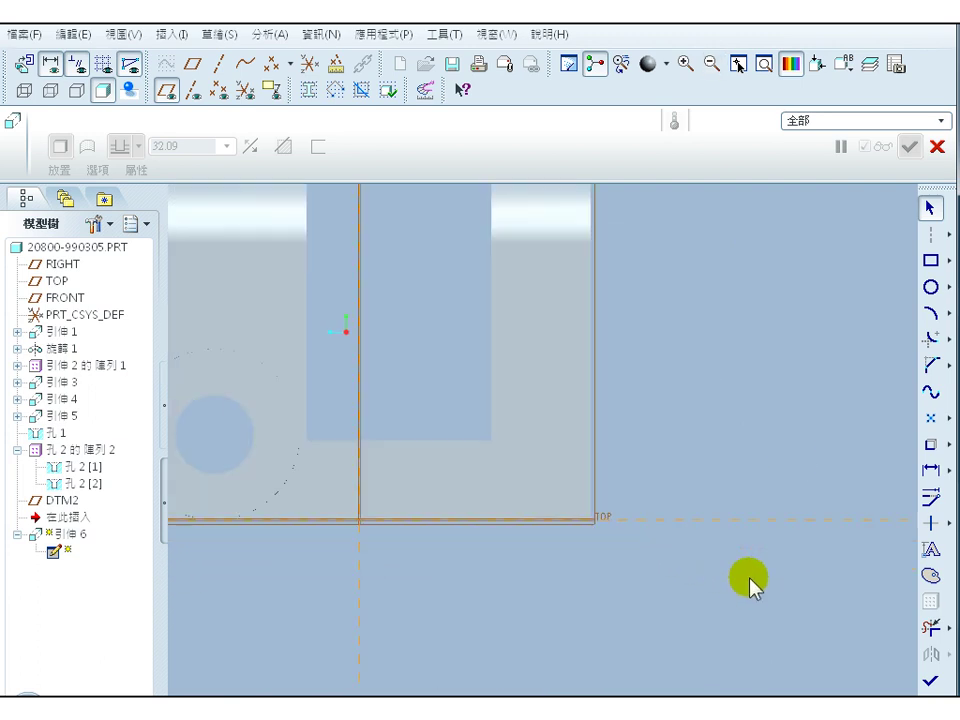
scroll(750, 580, "up", 1)
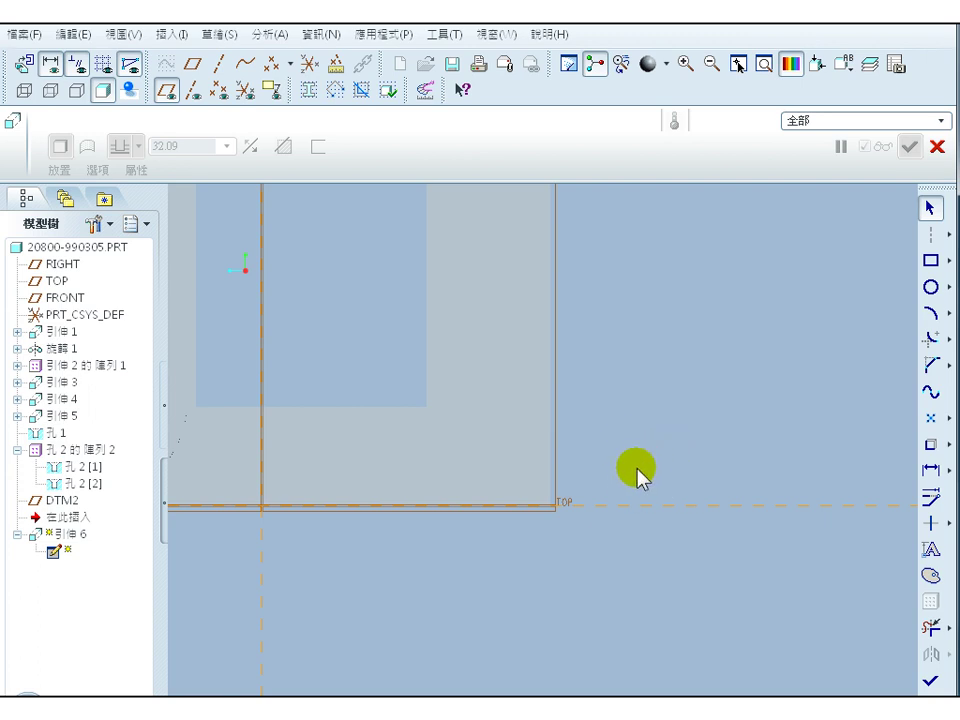
left_click(930, 287)
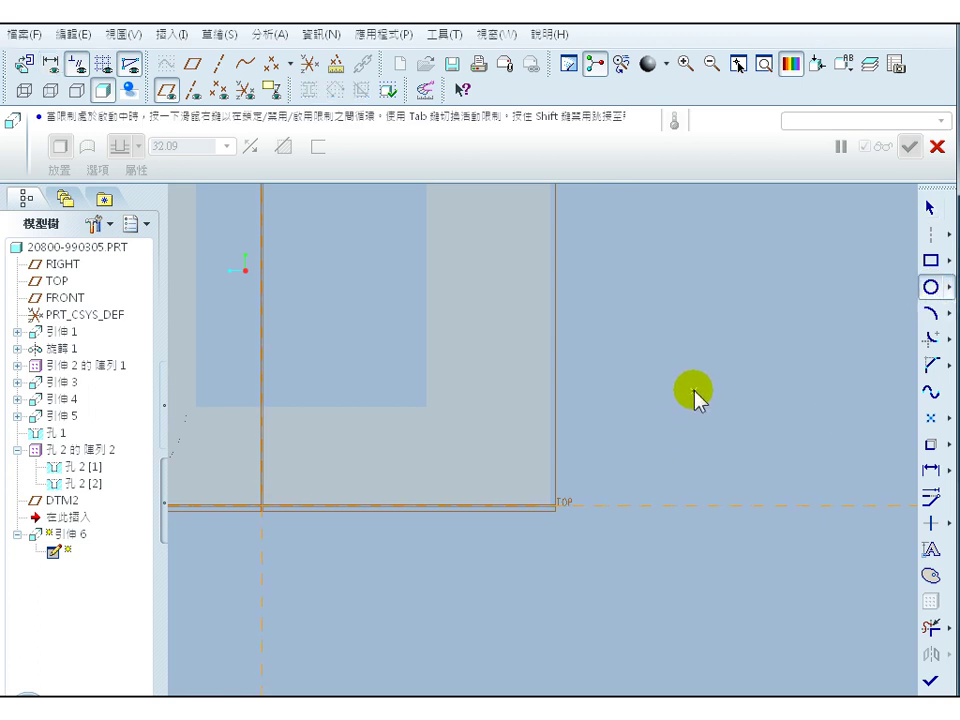
left_click(693, 384)
left_click(714, 432)
left_click(930, 262)
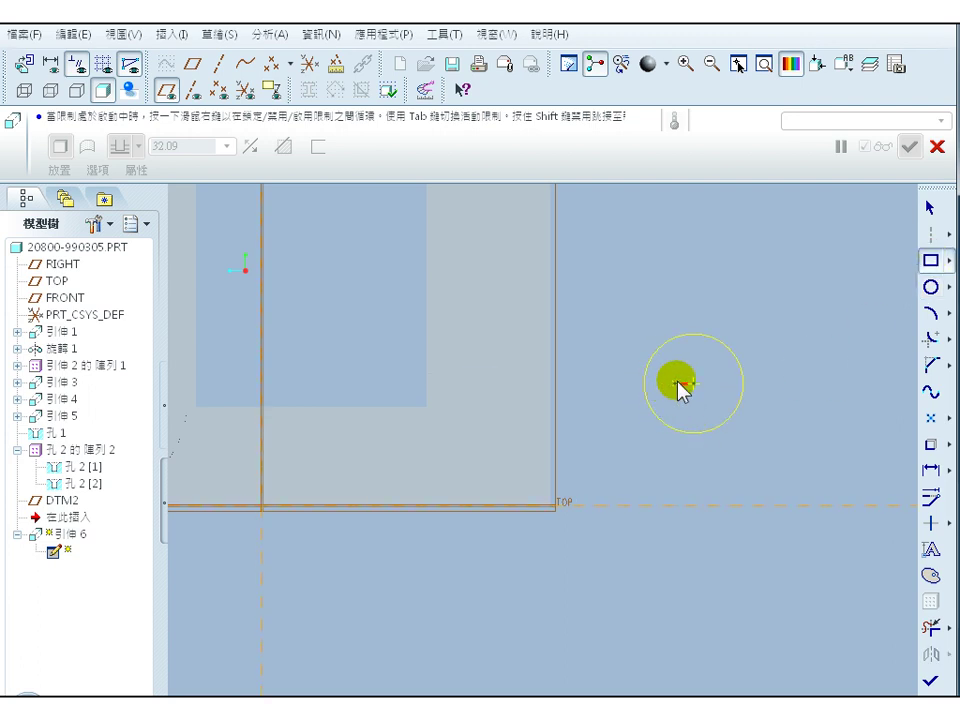
left_click(643, 382)
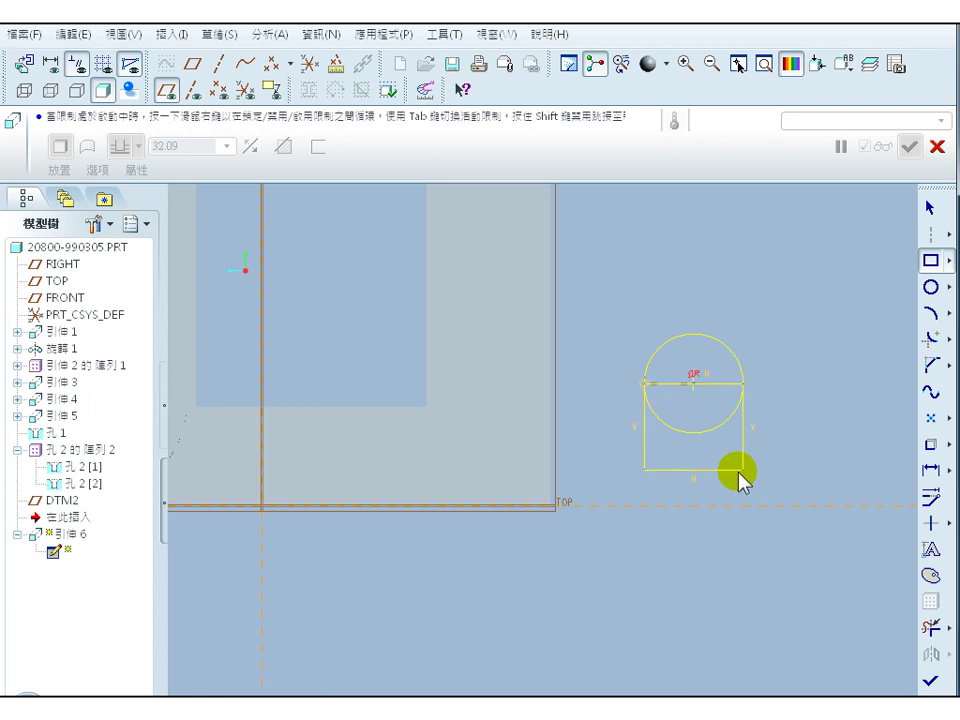
left_click(737, 505)
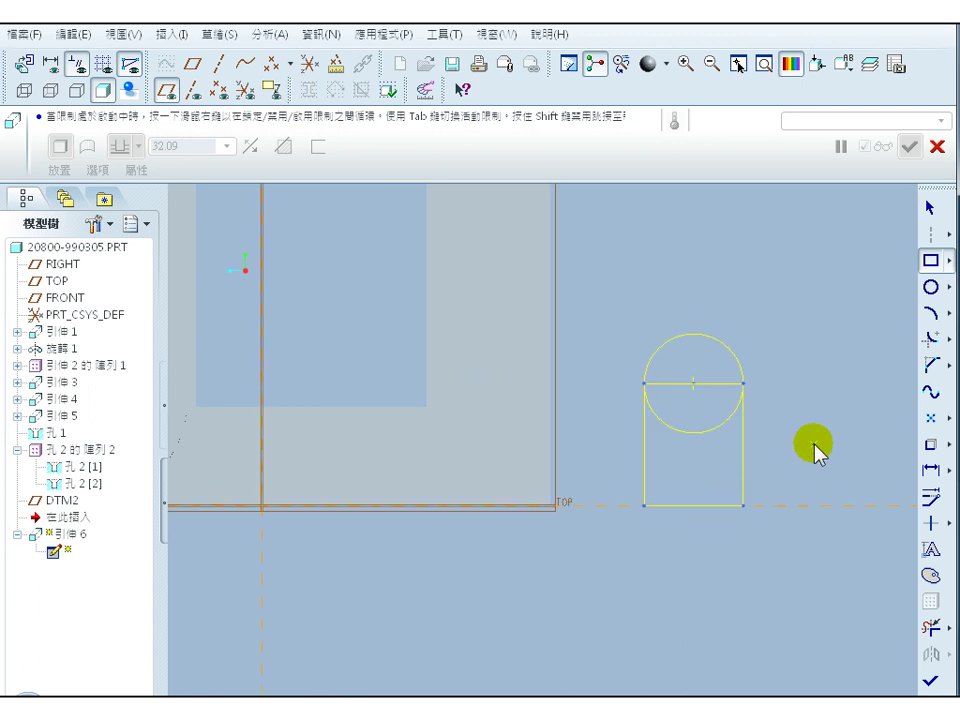
middle_click(808, 446)
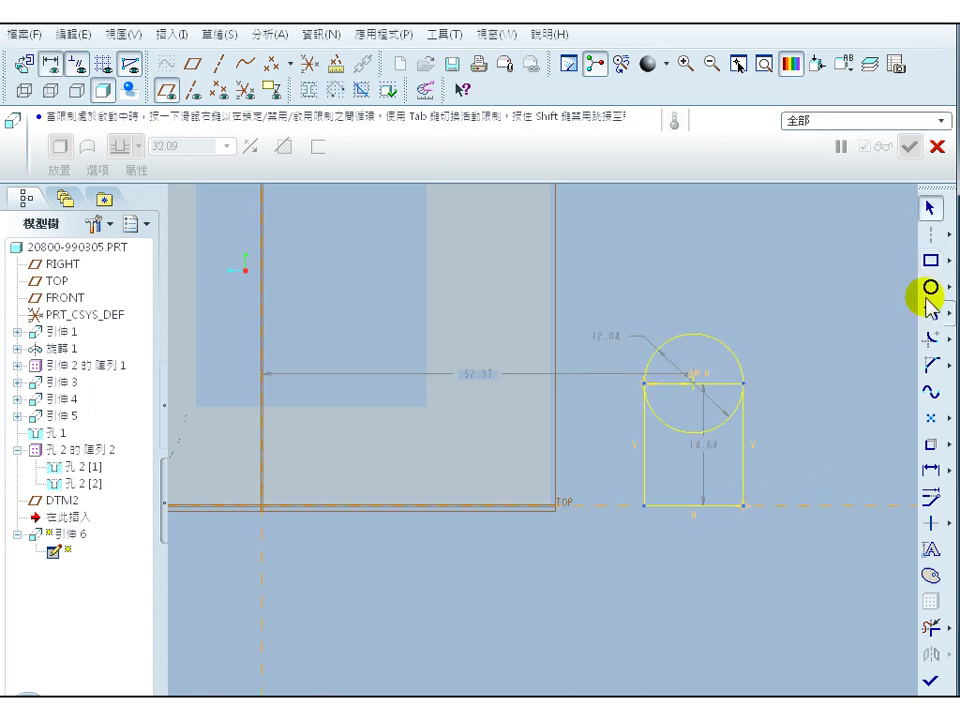
- Trim the circle's lower half and the rectangle's upper edge to leave a round-topped profile
left_click(930, 628)
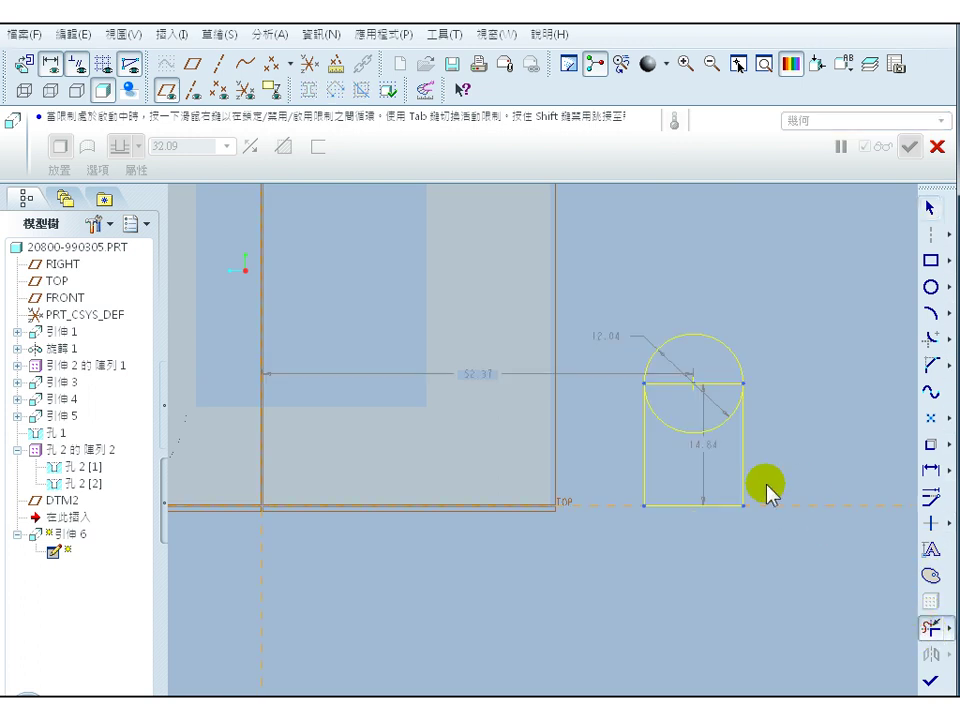
left_click(719, 428)
left_click(667, 385)
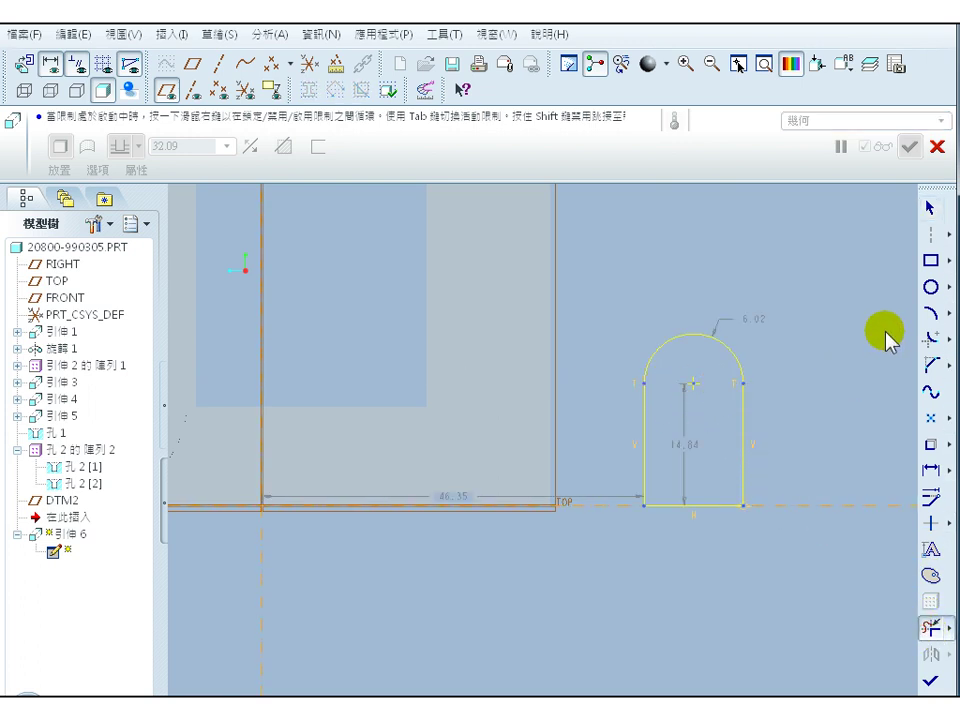
- Sketch a circle about 7.7 mm in diameter centred on the centre of the profile's rounded top arc
left_click(930, 288)
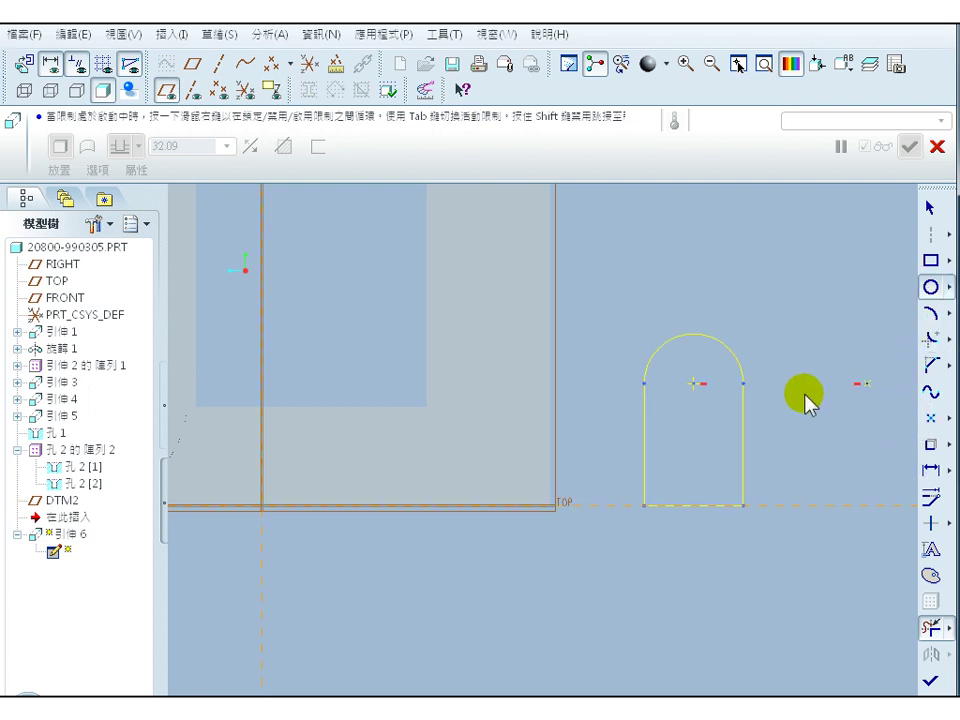
left_click(697, 384)
left_click(716, 407)
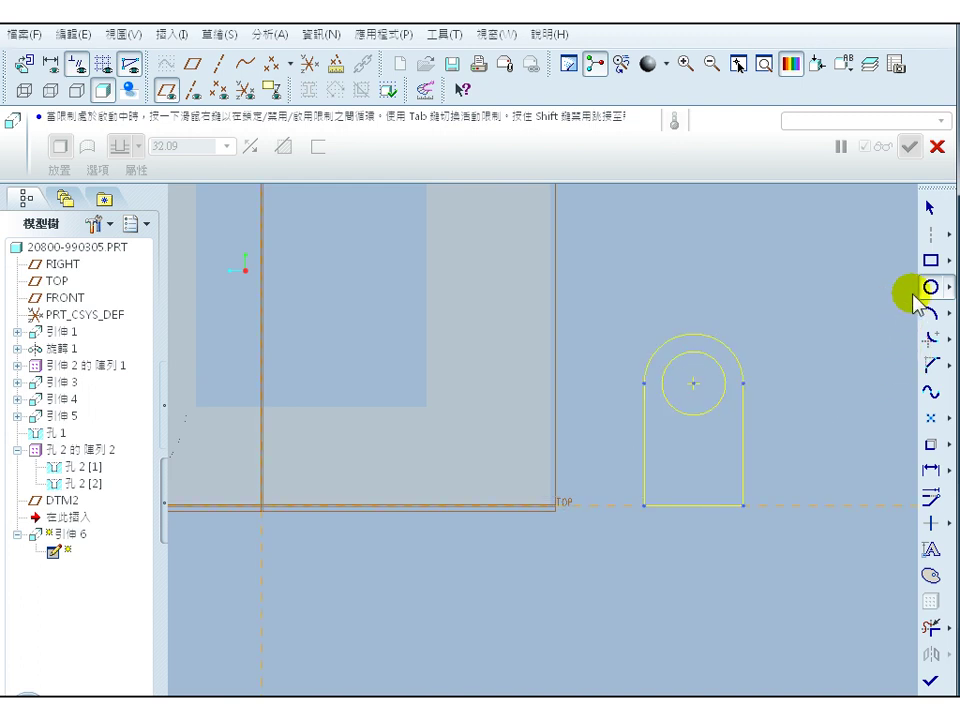
left_click(930, 208)
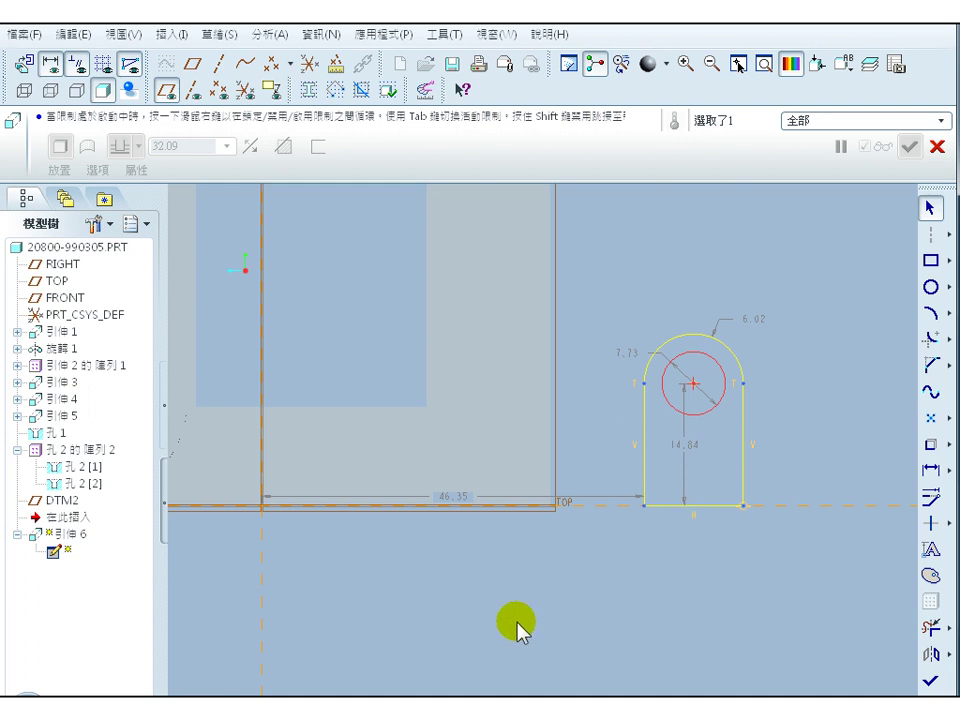
- Move the horizontal dimension between the FRONT reference and the profile's near vertical edge below the sketch
scroll(493, 606, "down", 1)
scroll(493, 606, "up", 2)
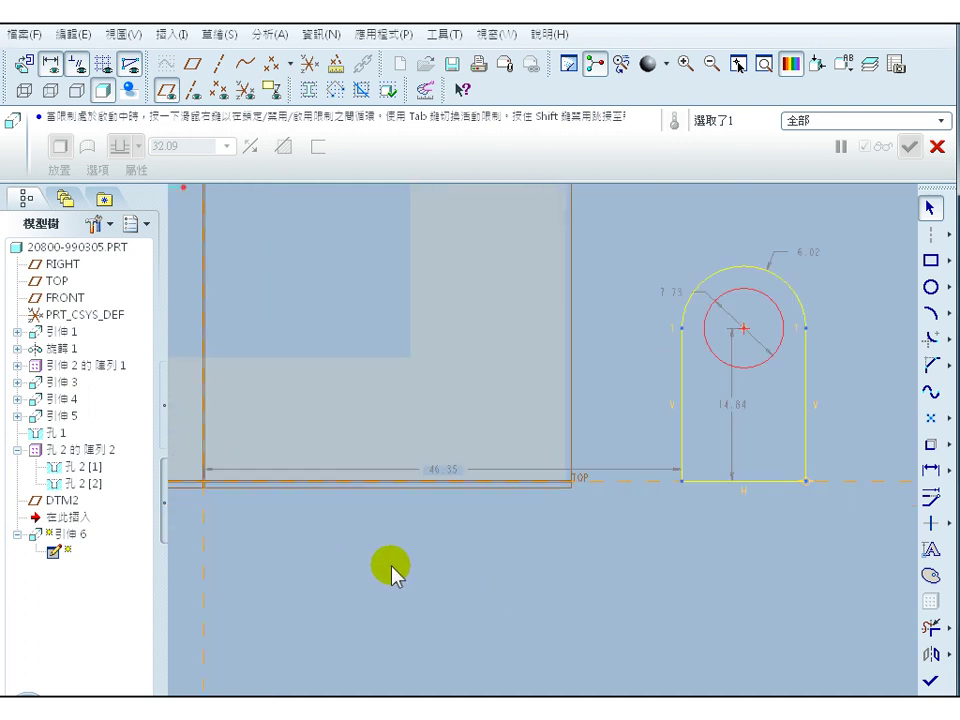
scroll(390, 570, "down", 3)
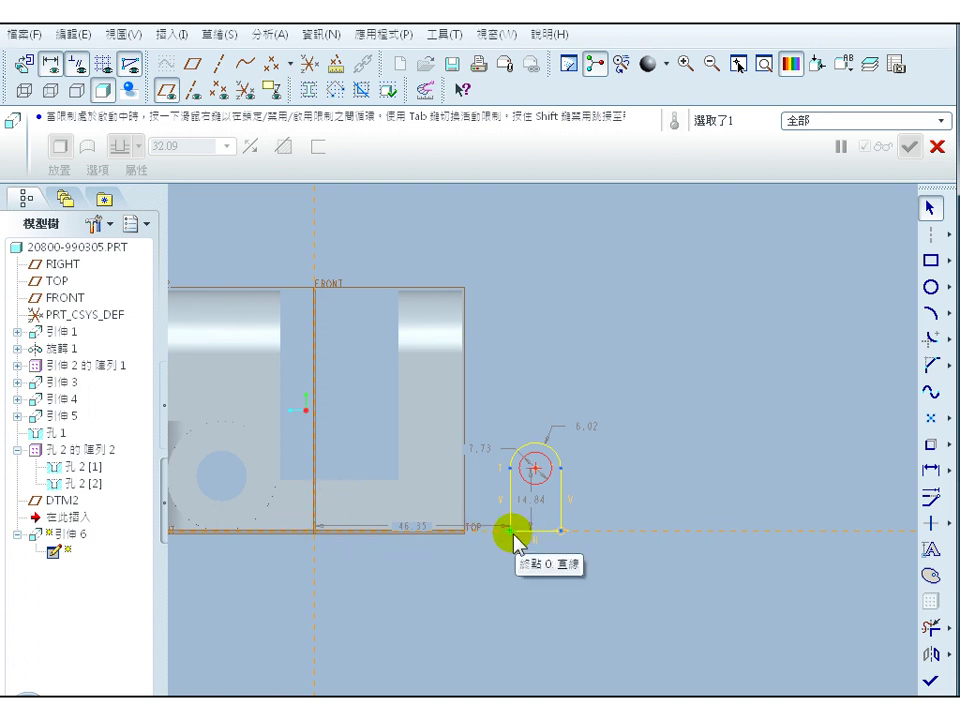
left_click(930, 470)
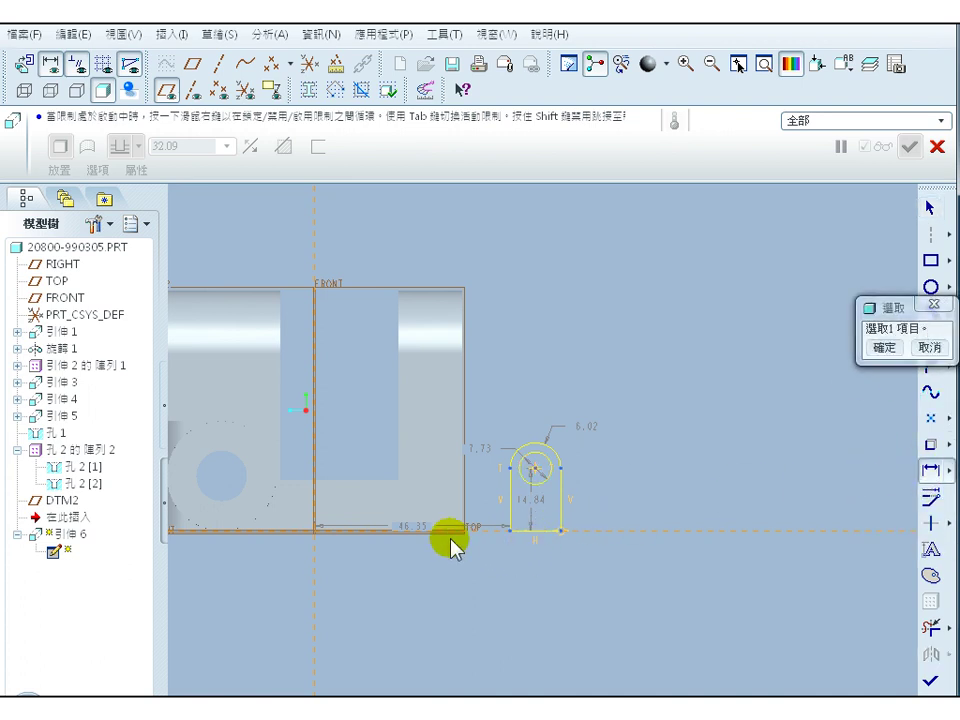
left_click(887, 349)
left_click(411, 528)
middle_click(417, 617)
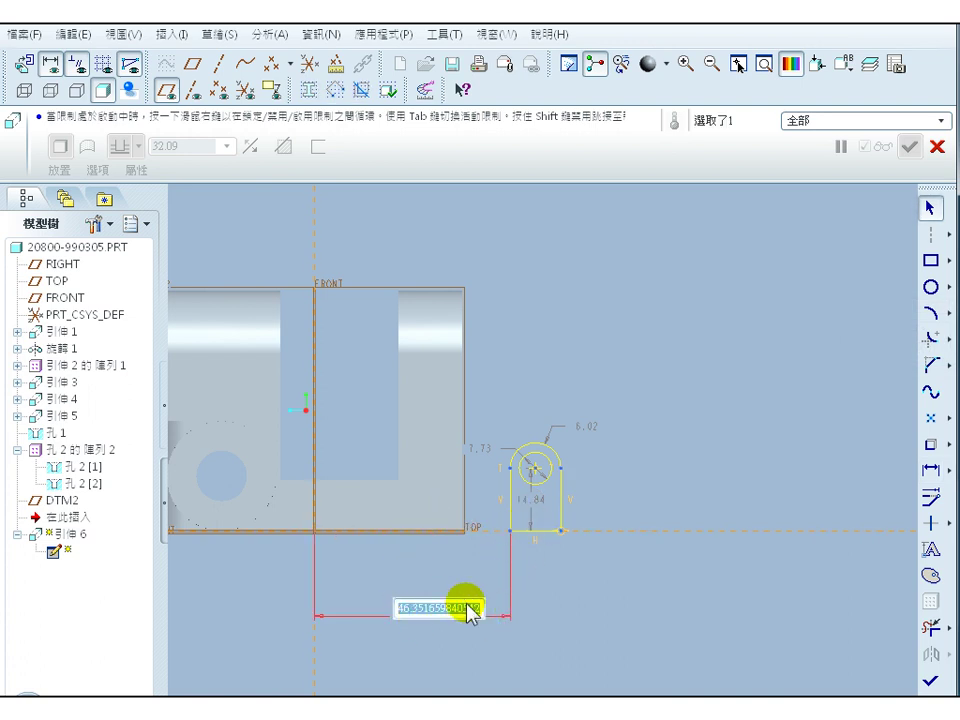
- Dimension the horizontal distance from the circle's centre to the FRONT reference and set it to 58 mm
left_click(929, 469)
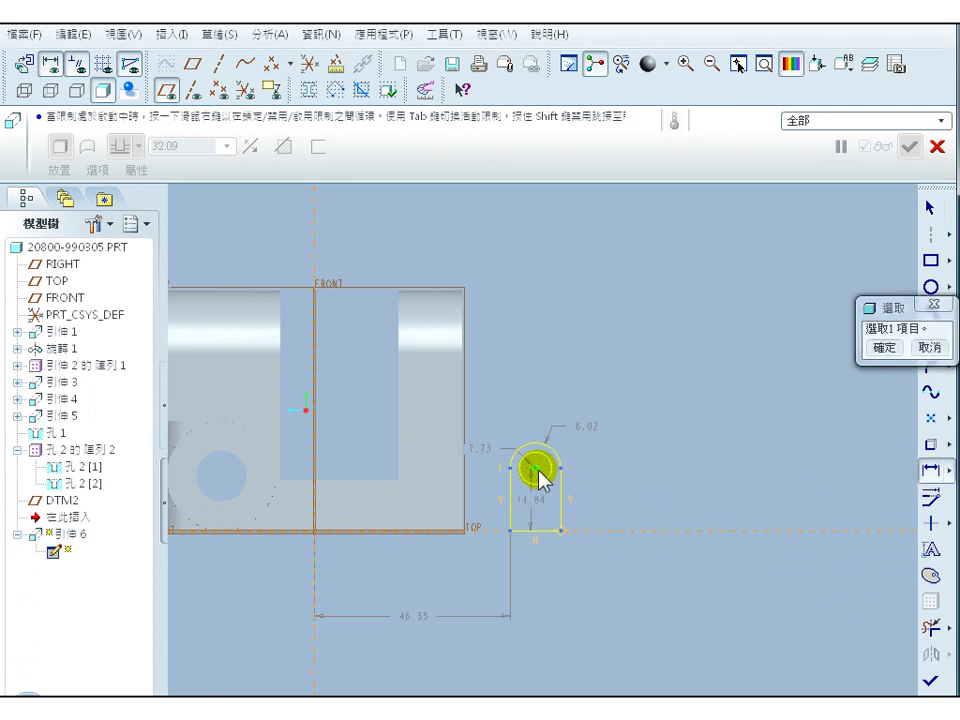
left_click(564, 533)
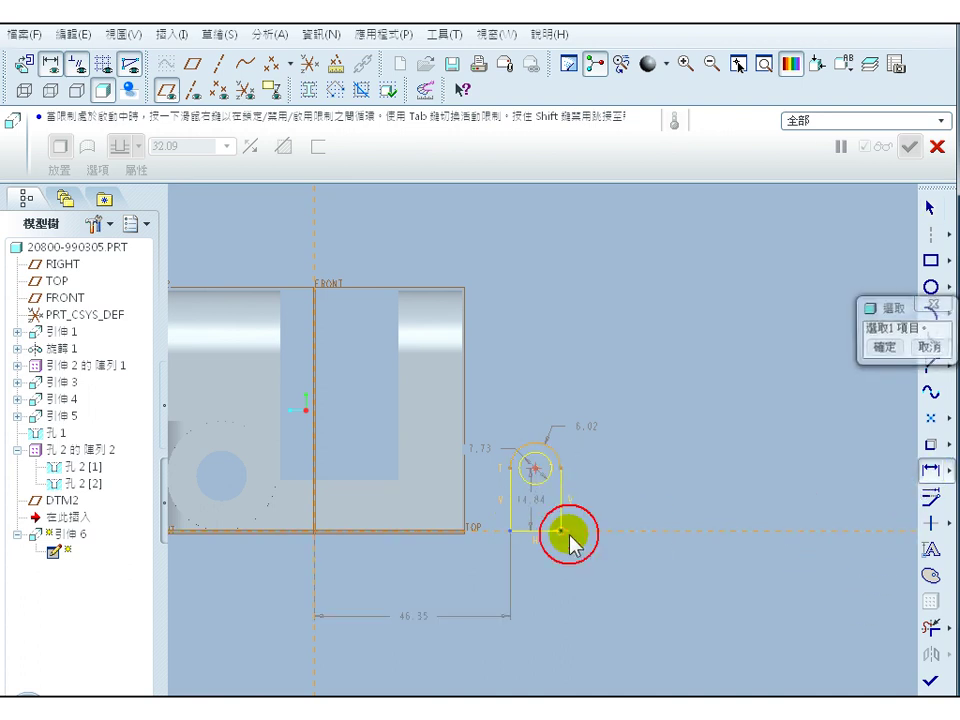
left_click(316, 461)
middle_click(408, 578)
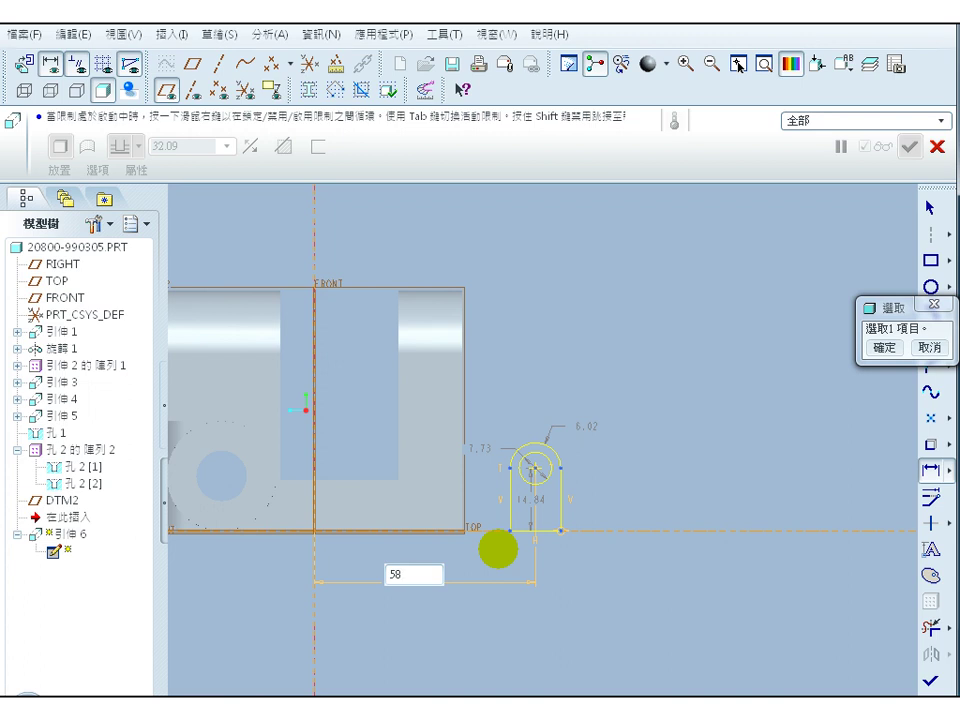
key("Return")
left_click(890, 348)
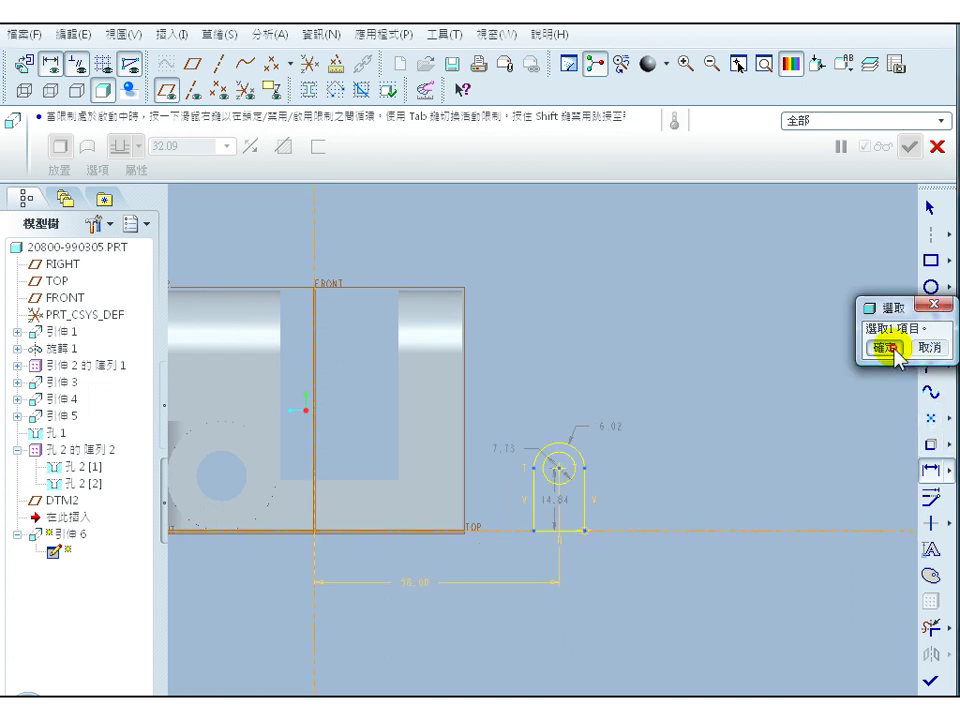
- Set the radius of the profile's top arc to 12 mm
double_click(610, 428)
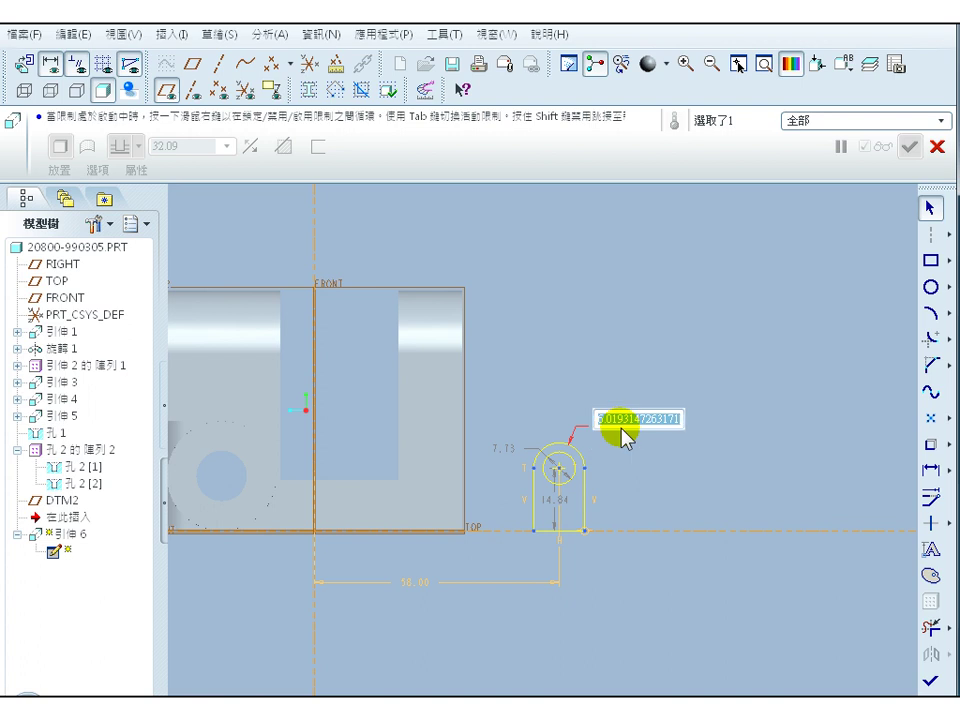
type("1")
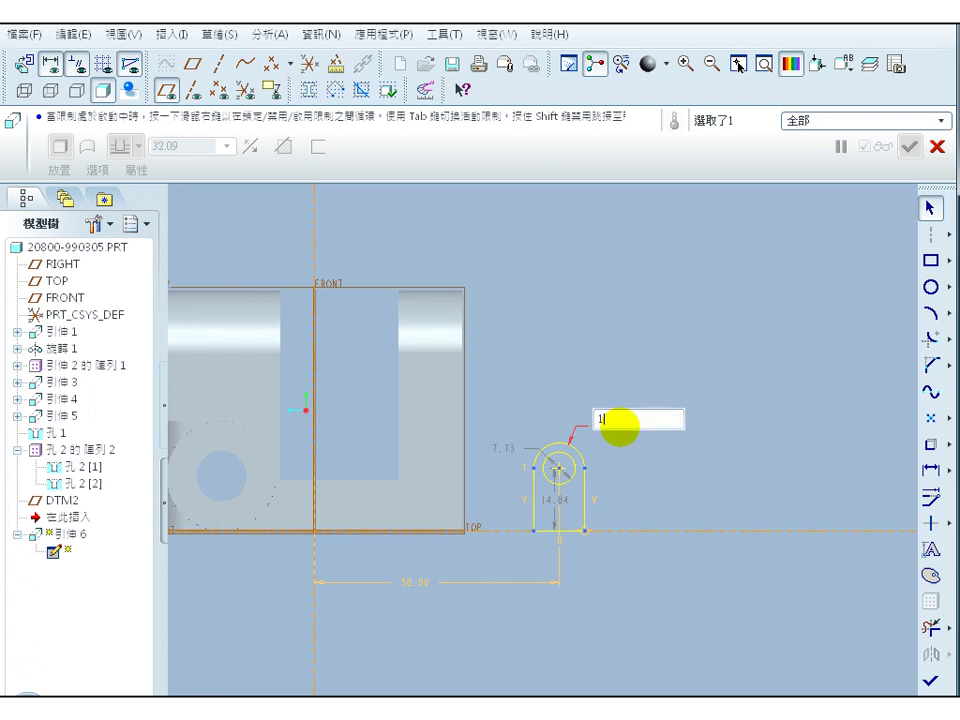
type("2")
middle_click(620, 428)
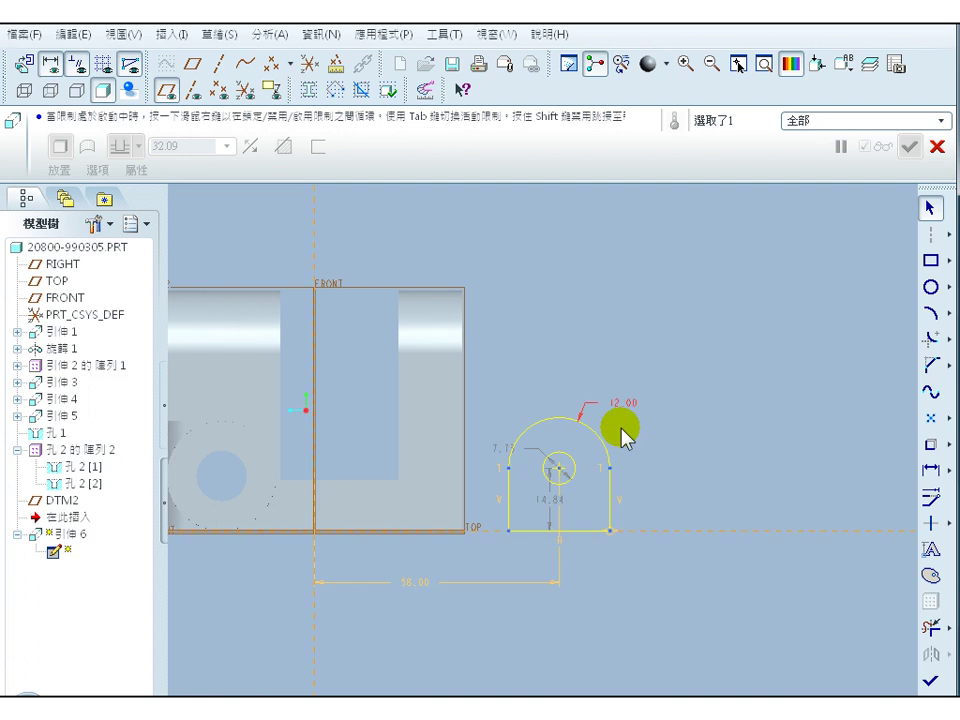
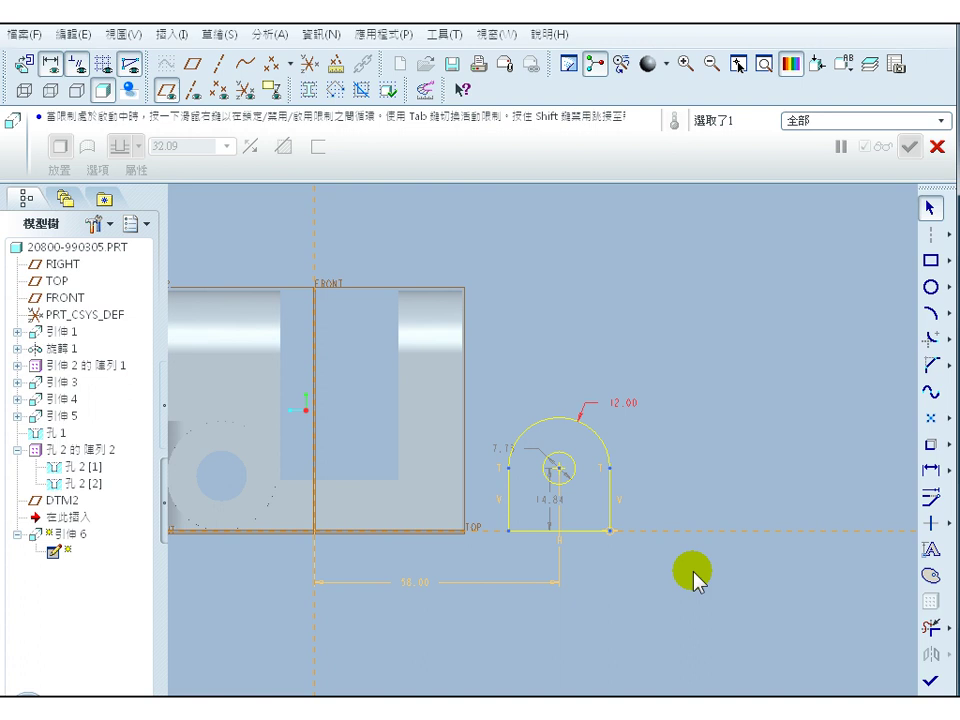
- Move the inner circle's diameter dimension outside the profile and set the diameter to 12.5 mm
left_click(500, 448)
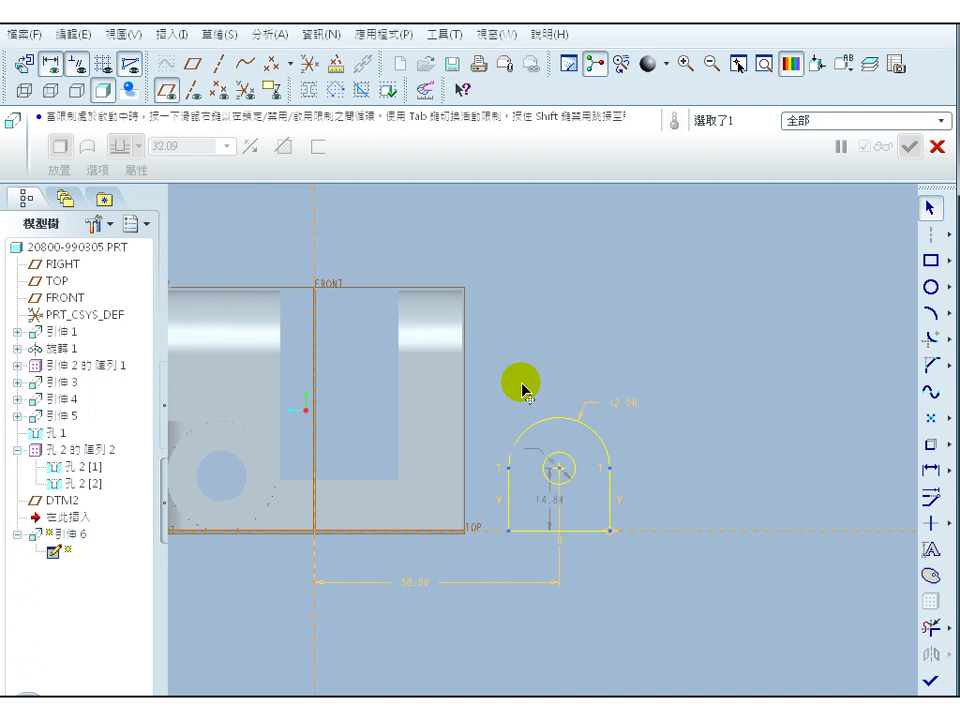
left_click_drag(520, 388, 505, 394)
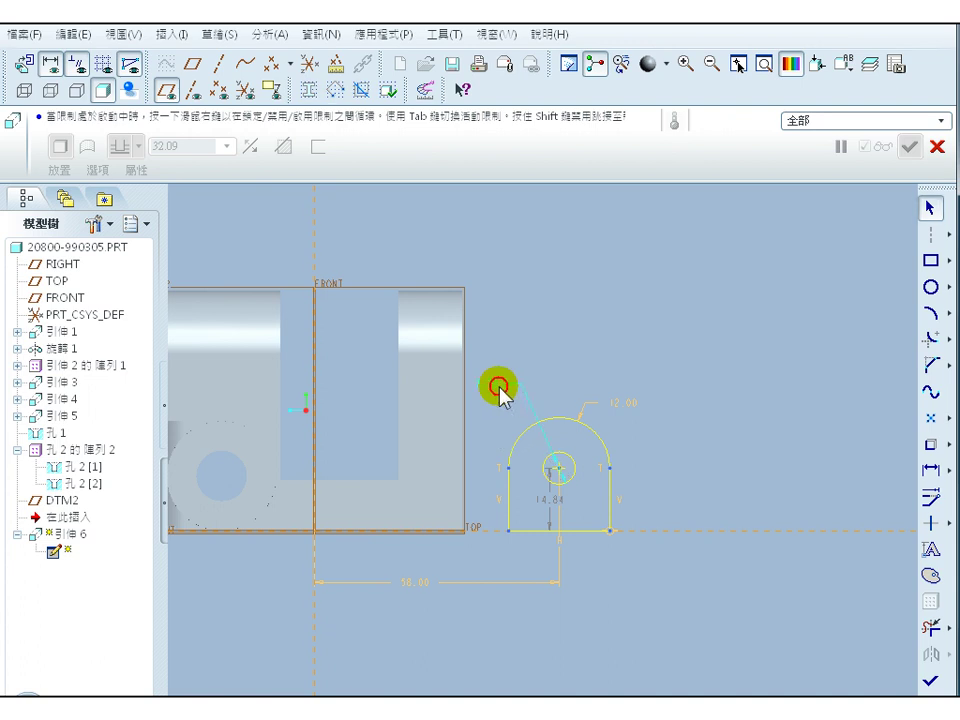
double_click(500, 390)
type("12.5")
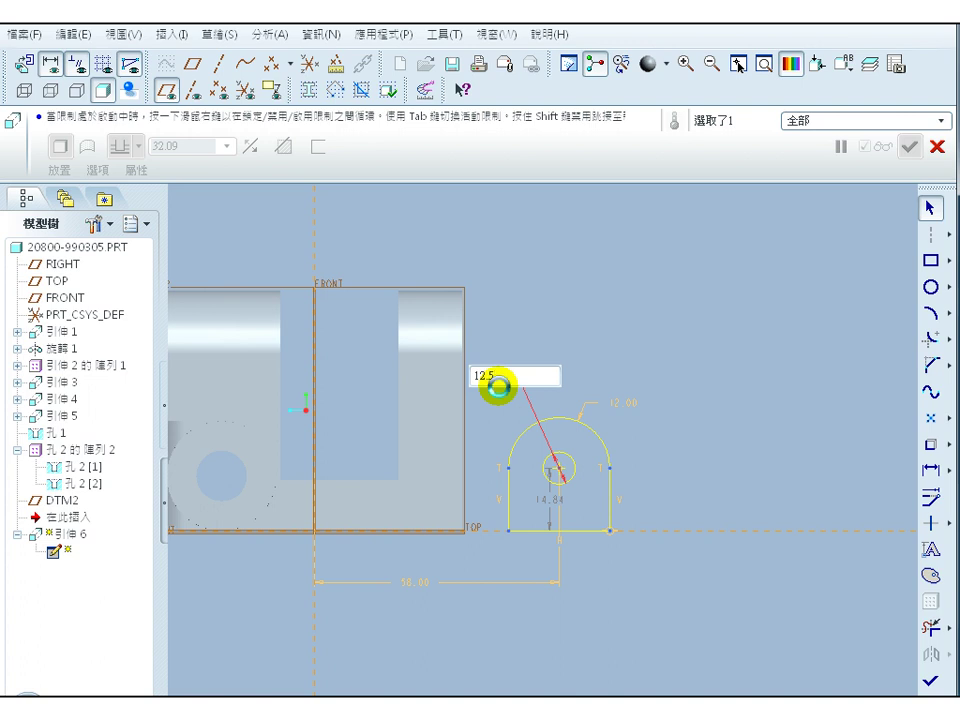
key("Return")
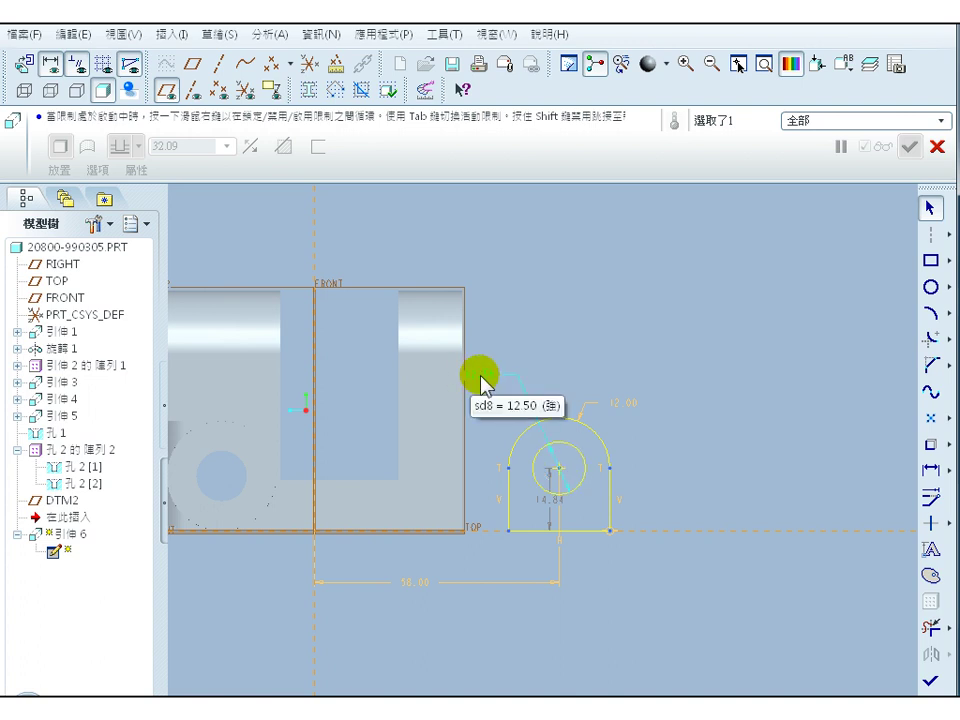
left_click(483, 383)
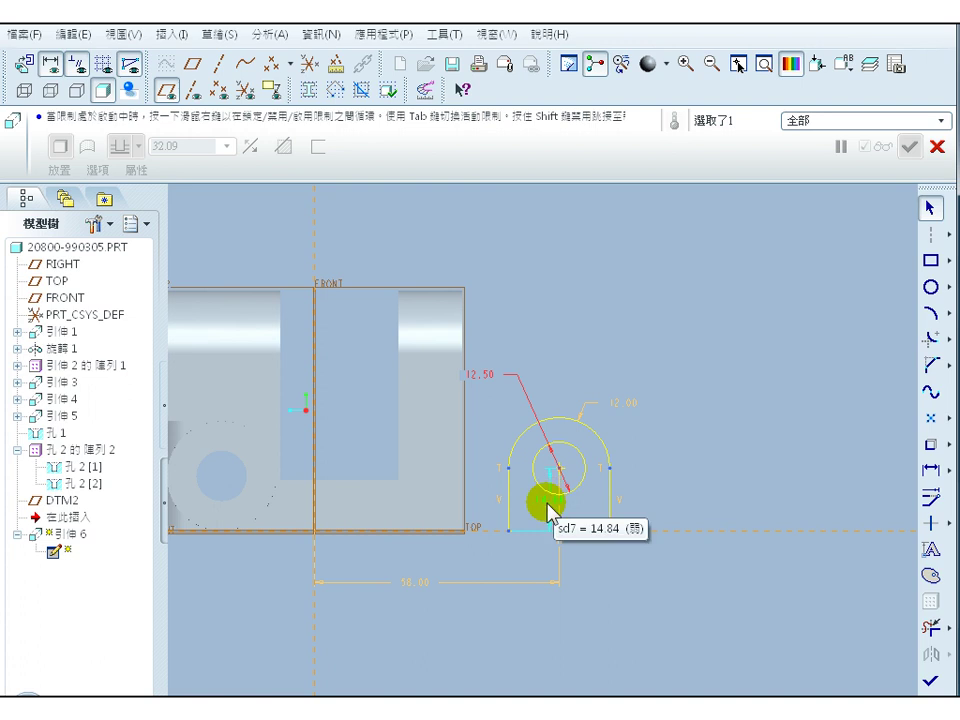
- Move the height dimension of the arc centre outside the profile and set the height above the base line to 15 mm
left_click(604, 512)
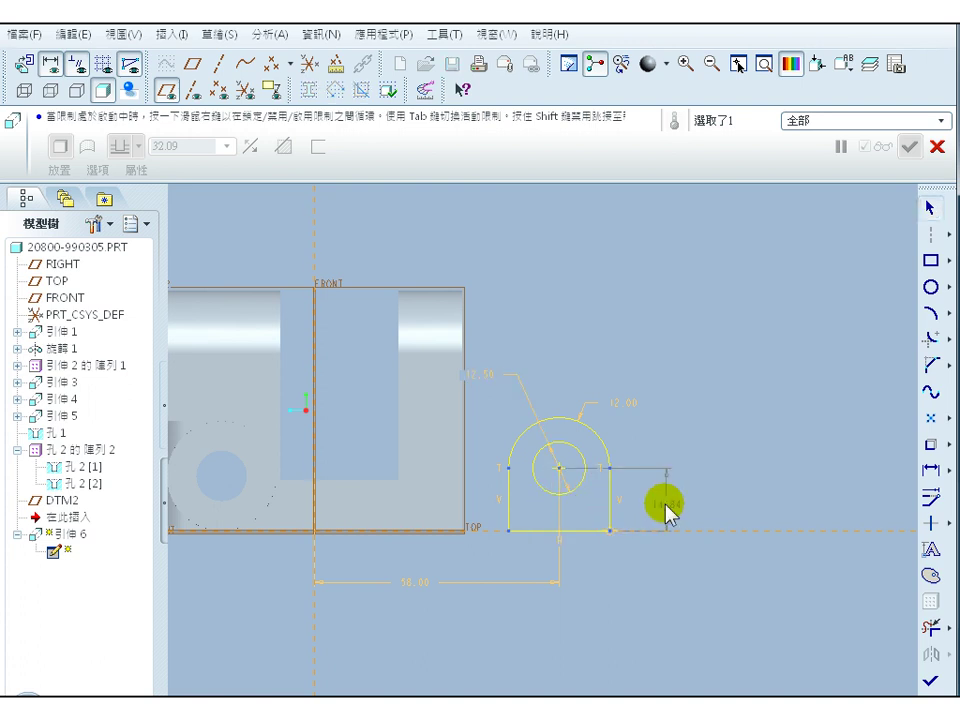
middle_click(667, 514)
type("1")
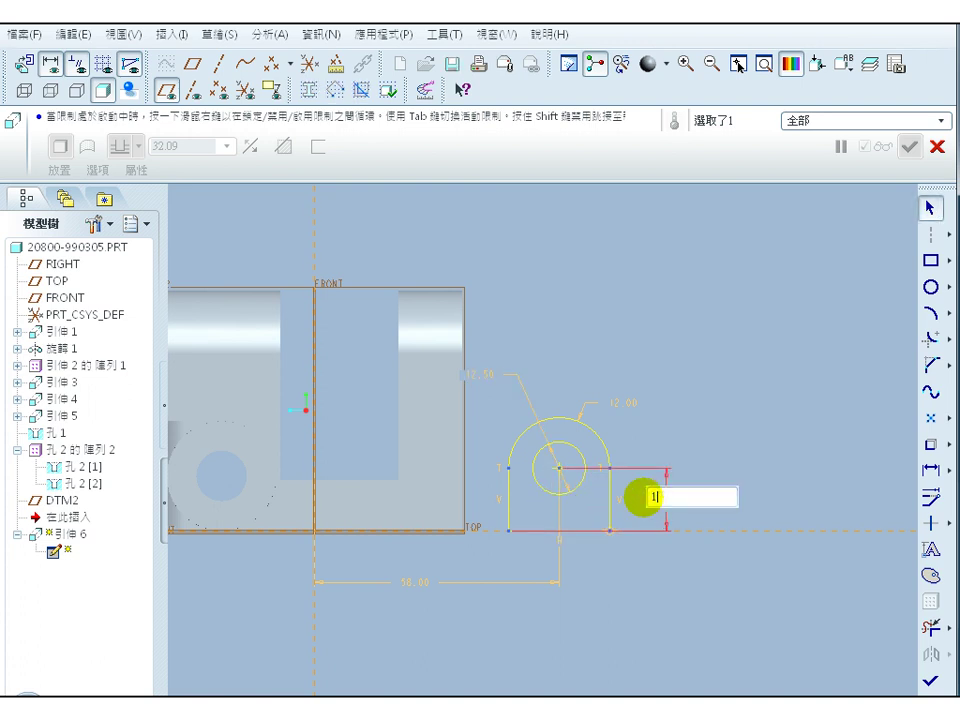
type("5")
middle_click(641, 497)
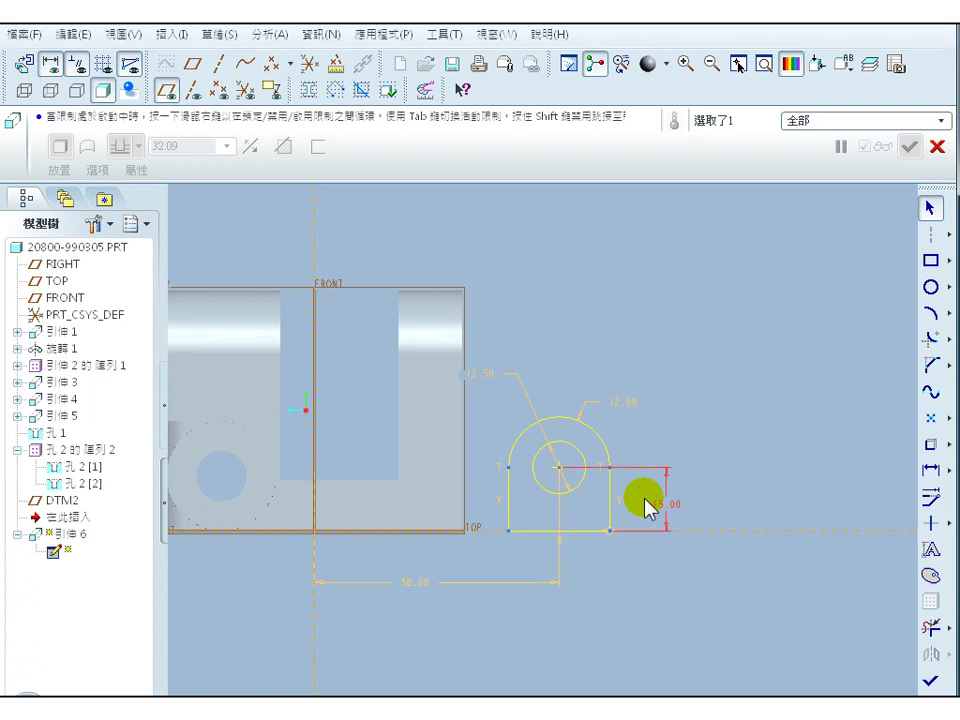
left_click(440, 596)
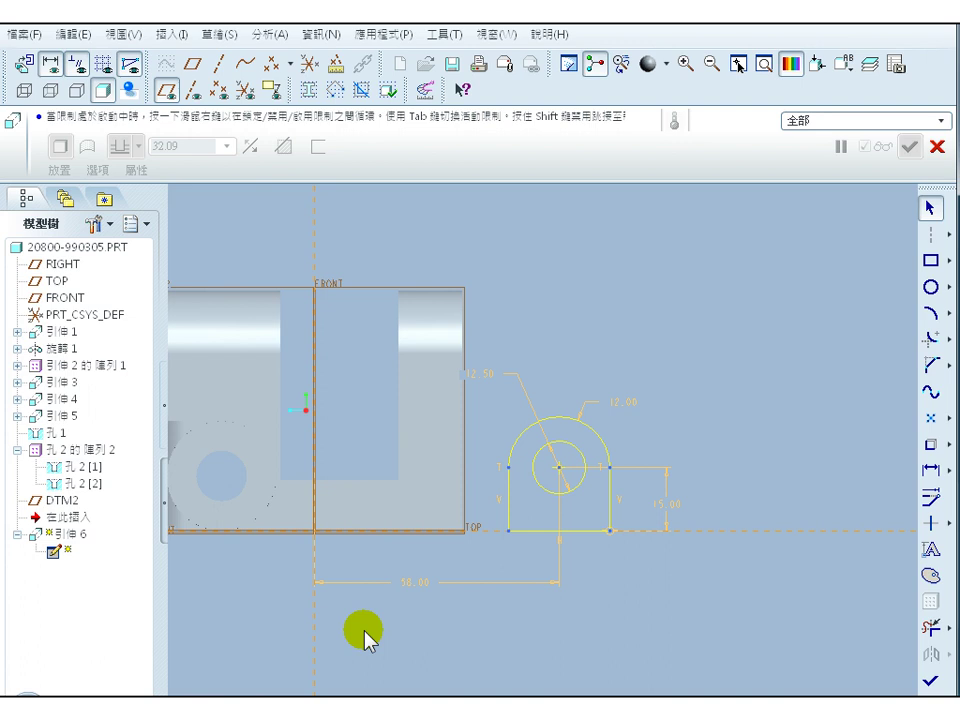
- Finish the lug profile sketch and return to the extrusion in the standard 3D orientation
scroll(365, 637, "up", 1)
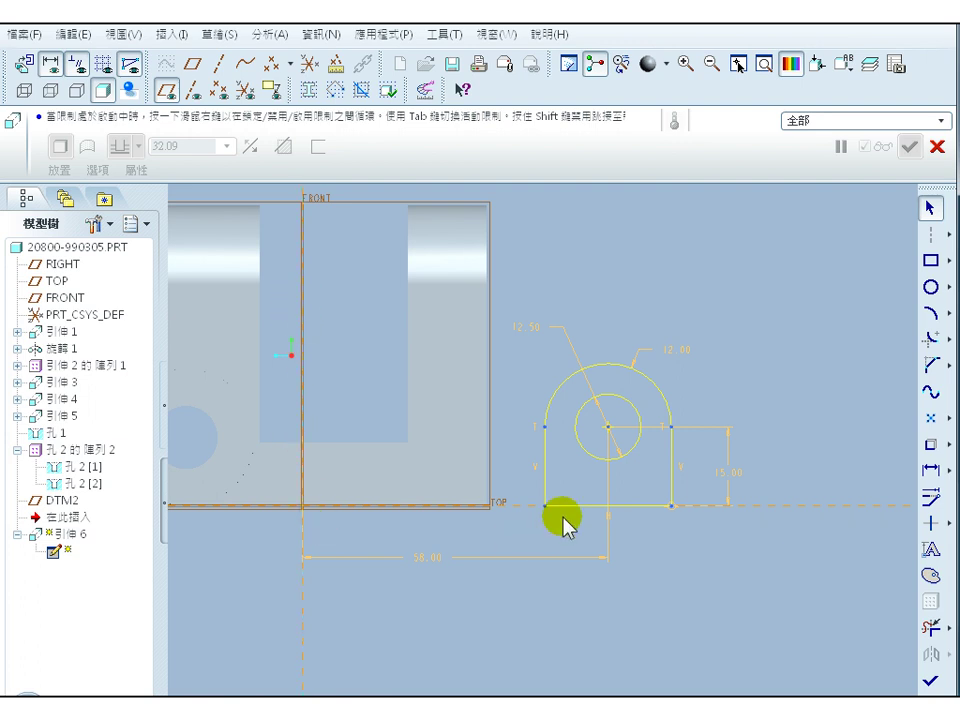
middle_click(676, 355)
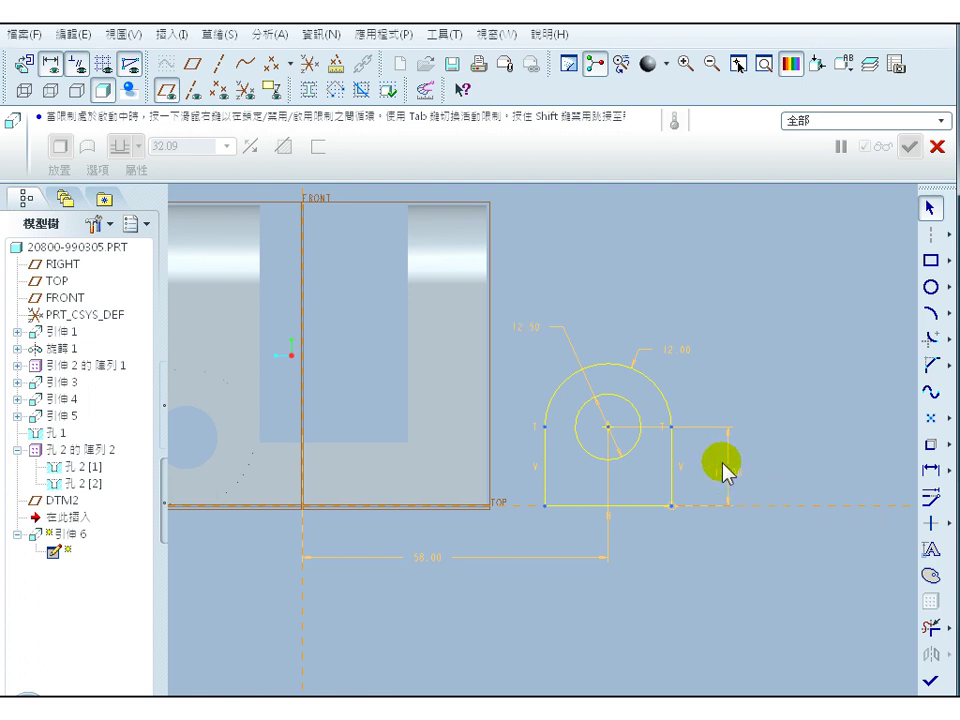
right_click(926, 681)
left_click(885, 634)
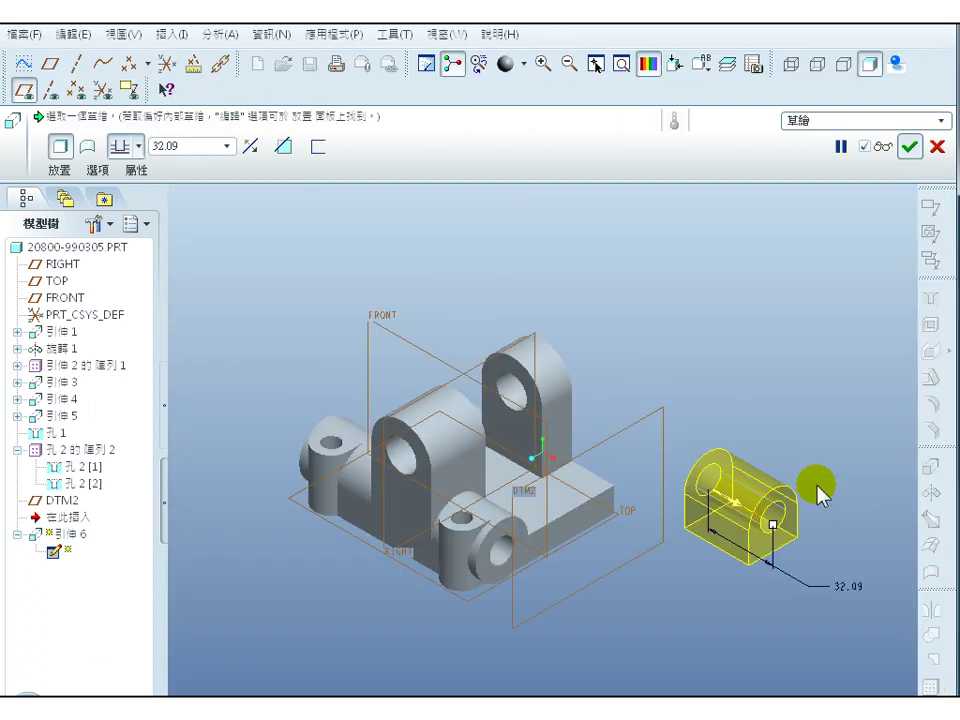
- Reverse the extrusion direction toward the base body, set its depth to 53 mm and complete the feature
left_click(251, 146)
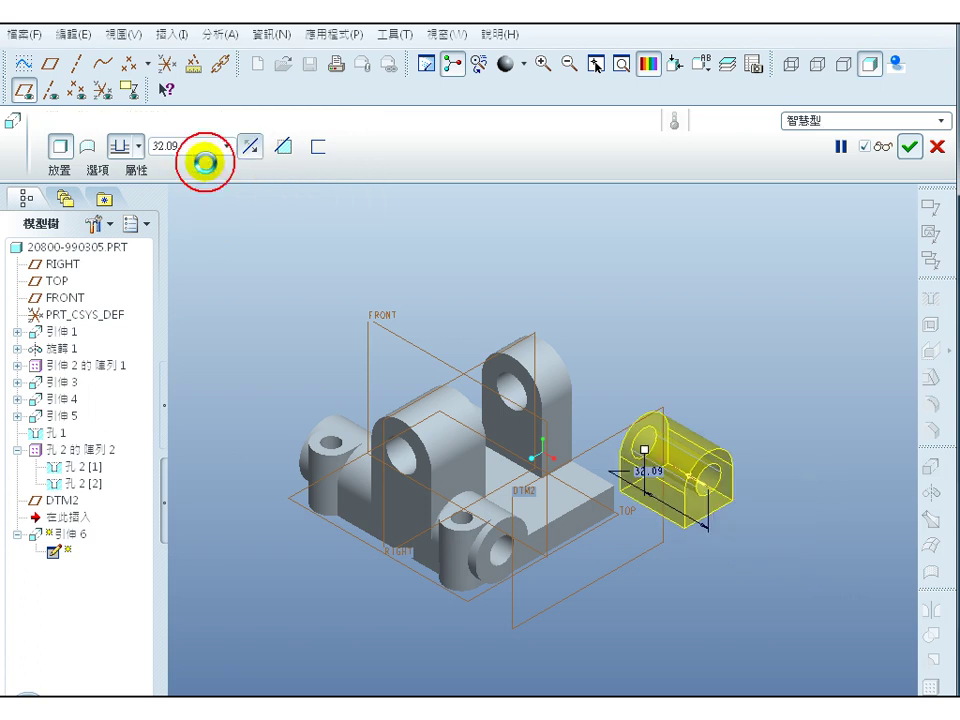
double_click(192, 148)
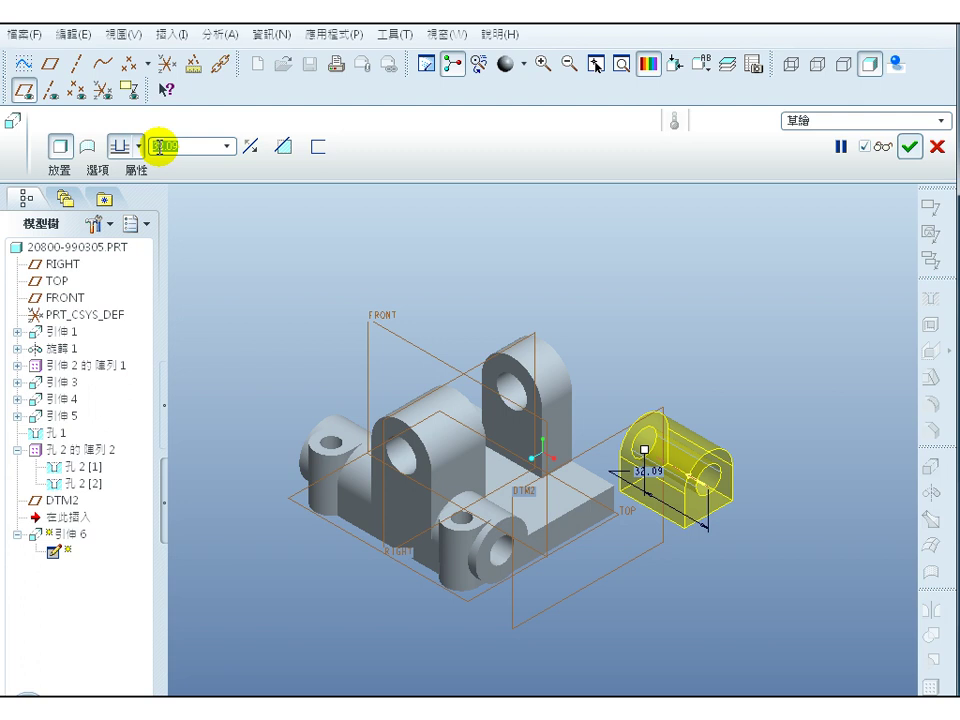
type("5")
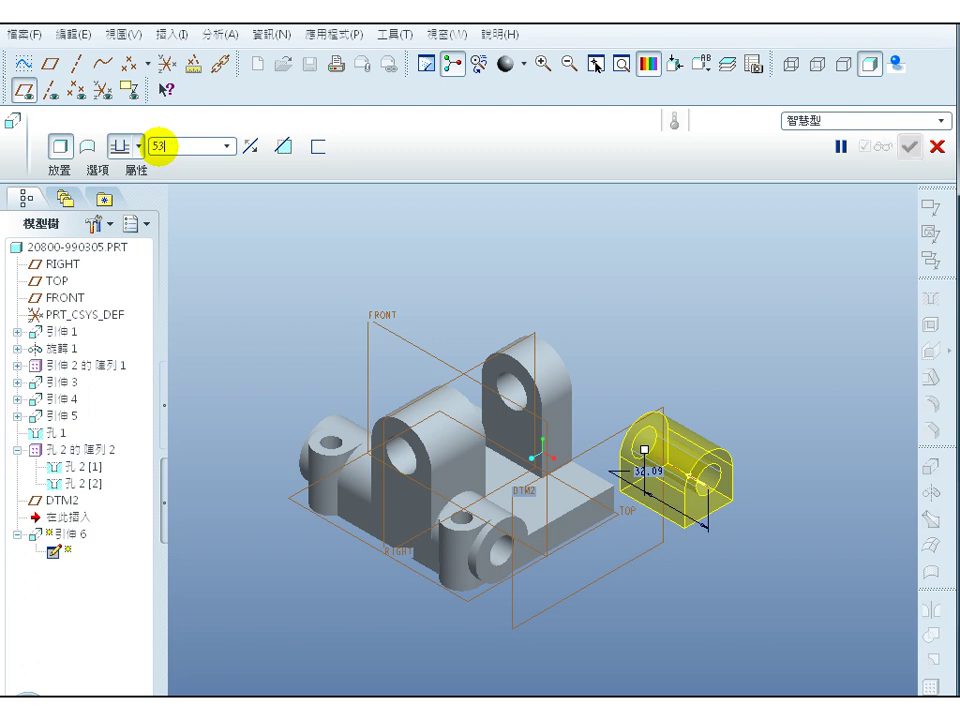
key("Return")
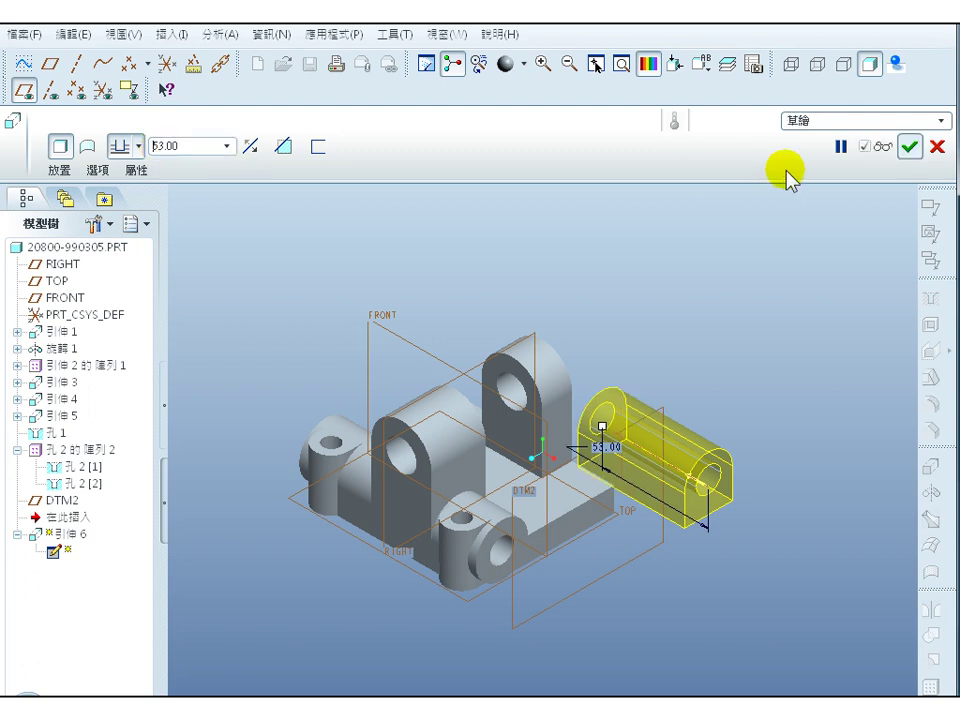
left_click(907, 147)
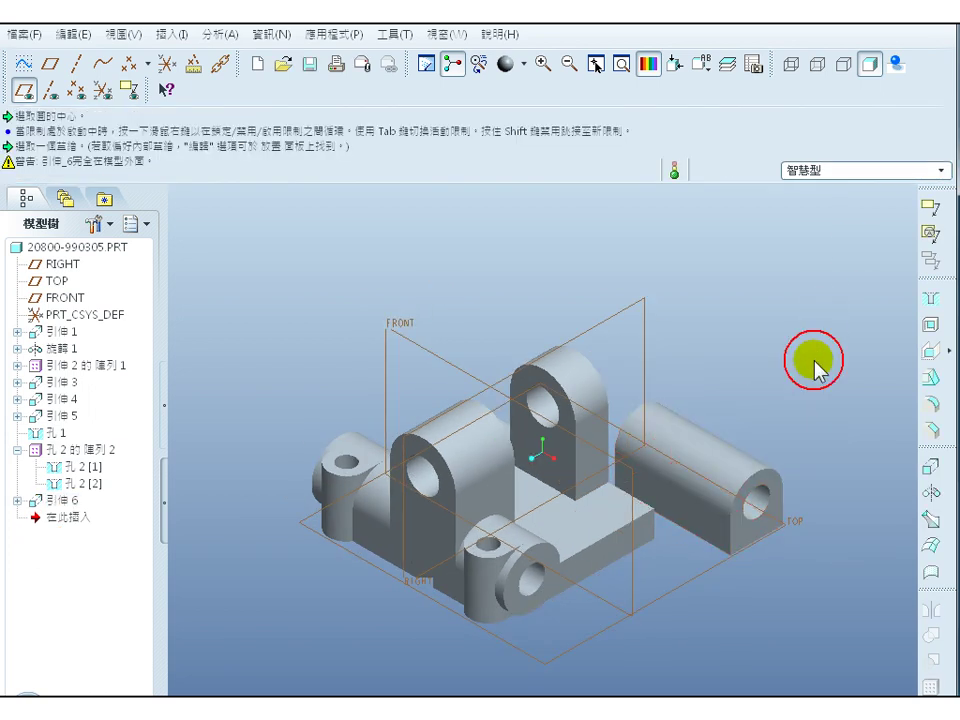
- Start an extrusion on the TOP plane and open its sketch with the RIGHT plane as orientation reference
middle_click_drag(793, 390, 765, 414)
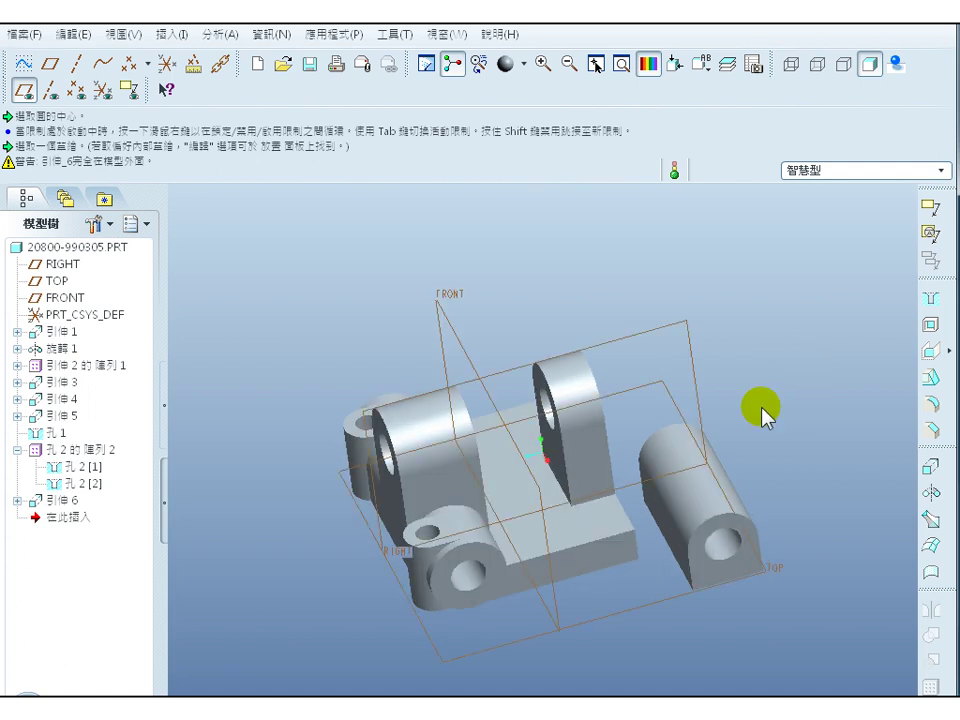
left_click(782, 576)
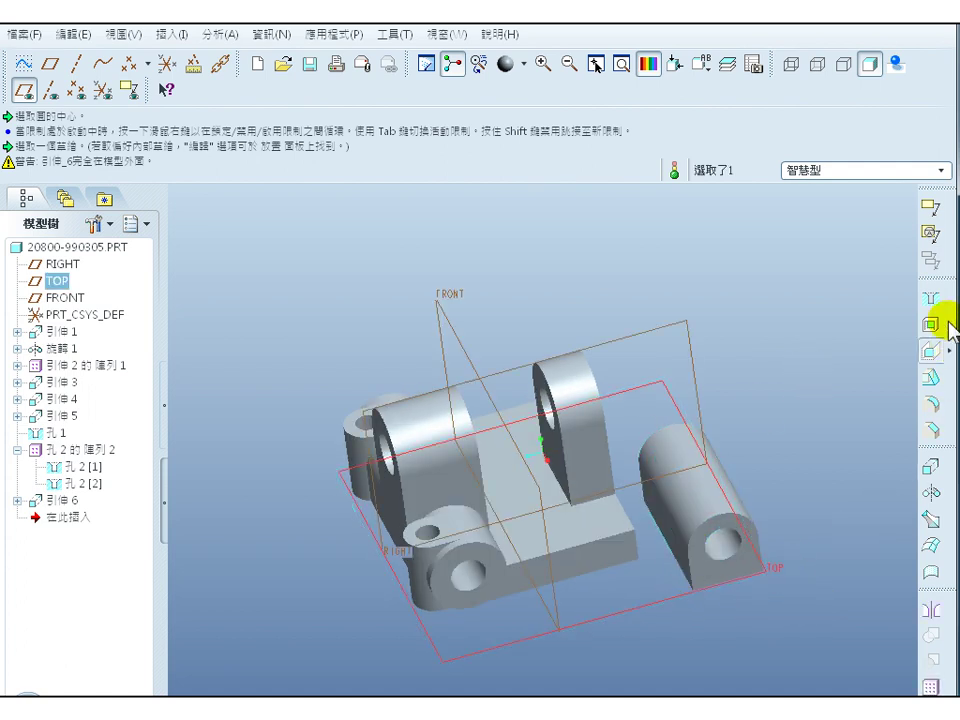
left_click(929, 467)
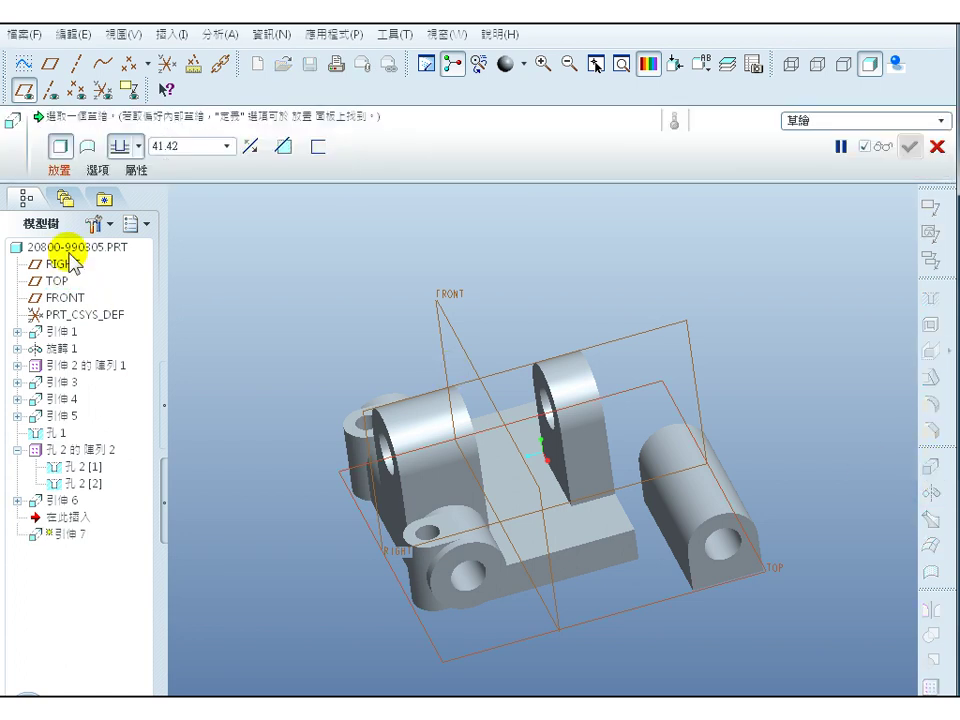
left_click(60, 170)
left_click(200, 220)
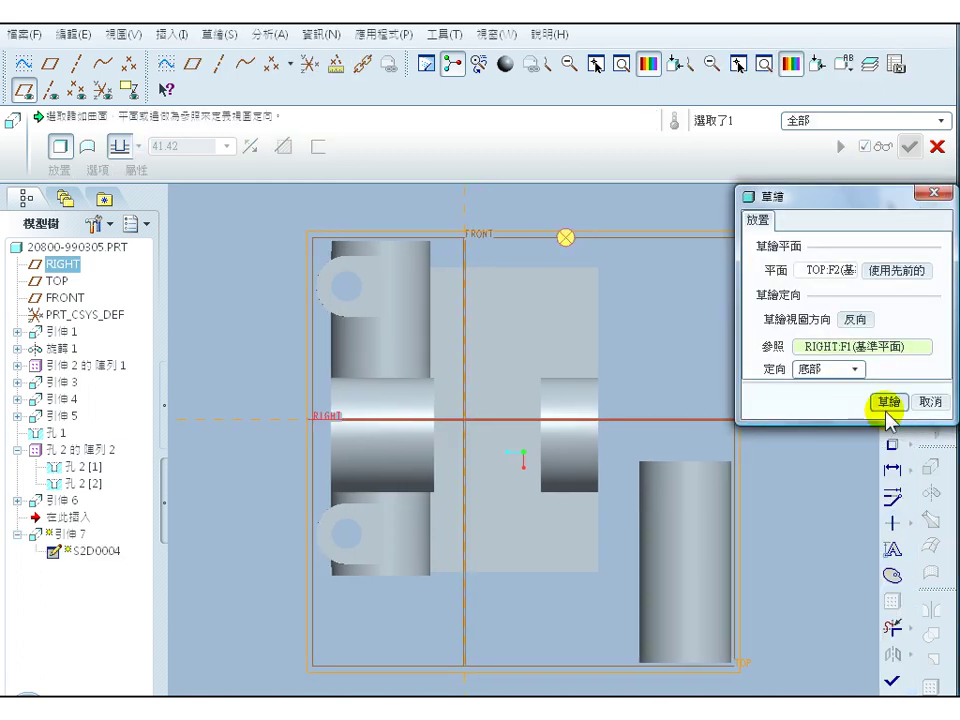
left_click(823, 401)
scroll(650, 592, "up", 3)
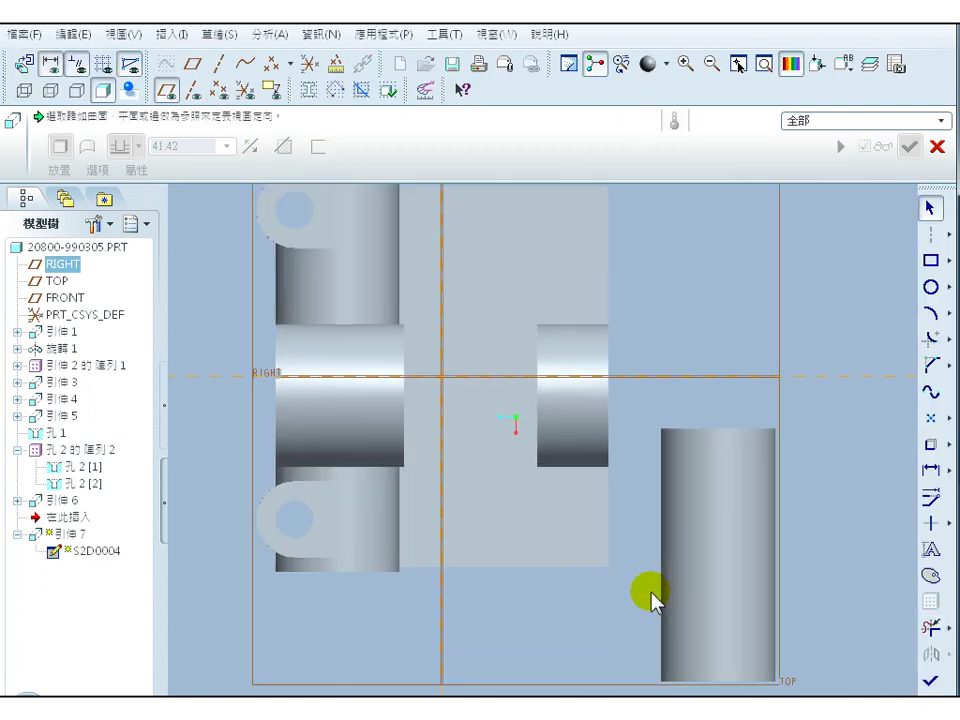
- Add the base body's two outer edges facing the holed lug and the lug's inner end edge as sketch references
left_click(213, 35)
left_click(232, 76)
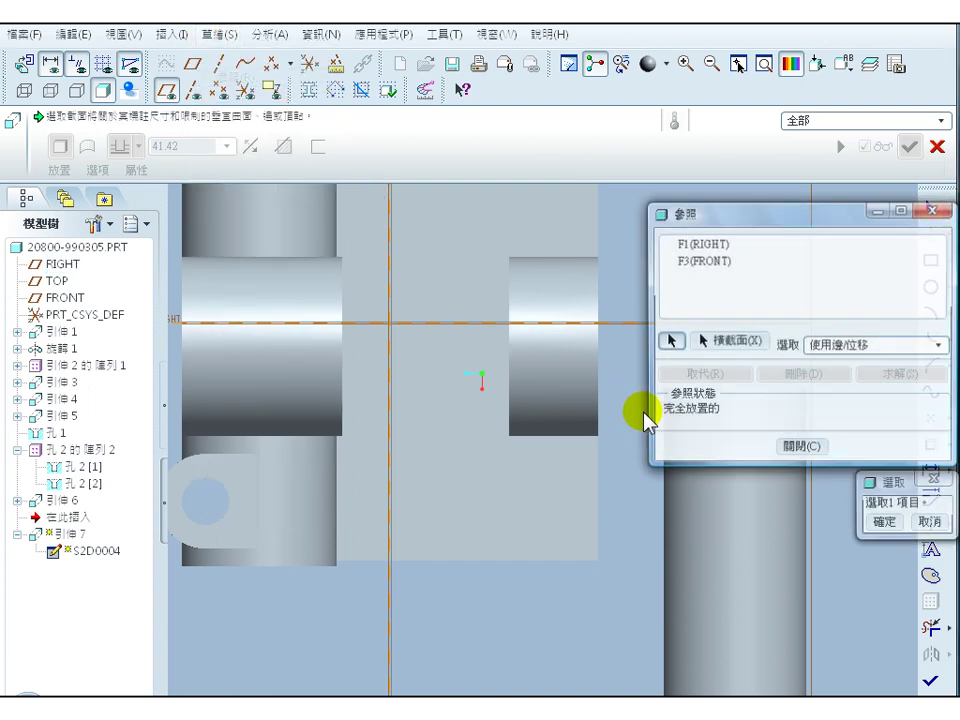
left_click(566, 563)
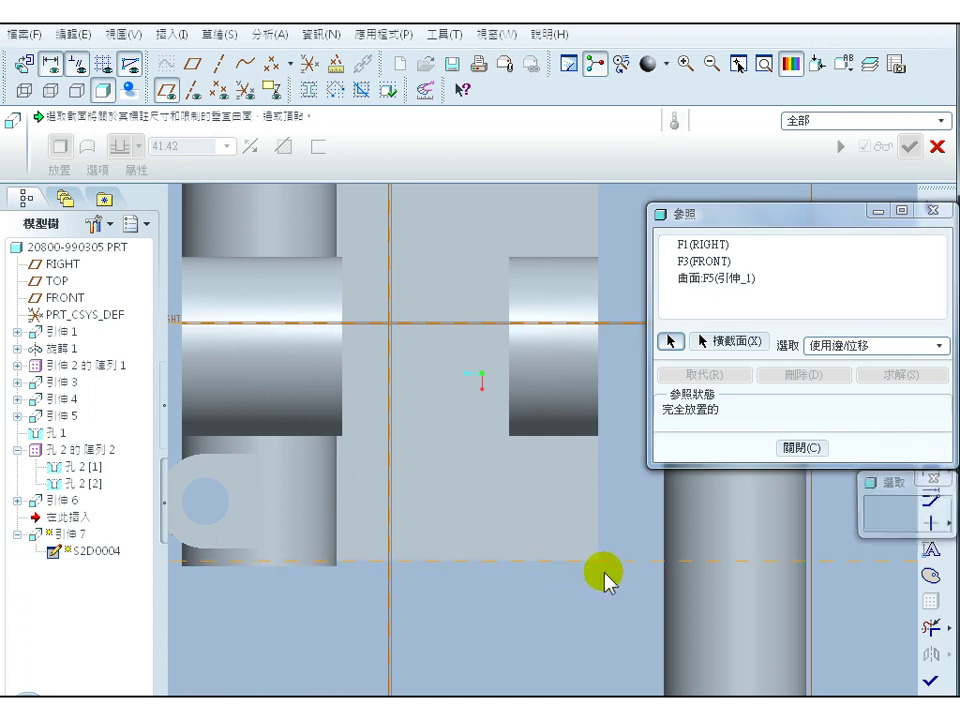
left_click(600, 518)
left_click_drag(712, 214, 147, 227)
left_click(723, 392)
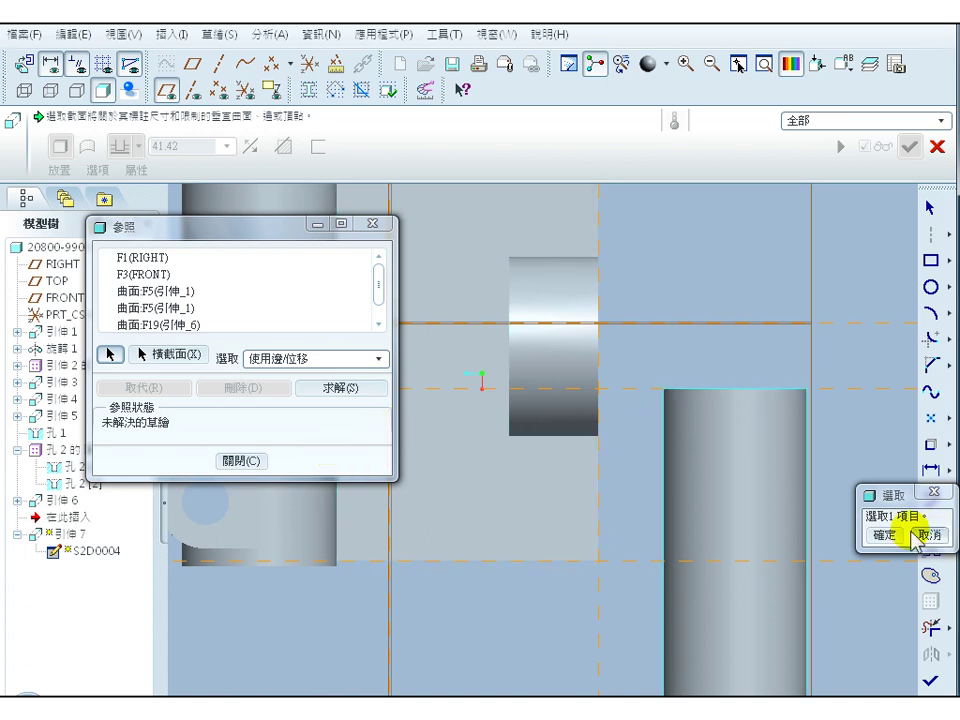
left_click(238, 461)
- Sketch a rectangle about 18 mm wide from the base body's corner to the lug's end reference line, overlapping the lug
left_click(930, 260)
left_click(598, 561)
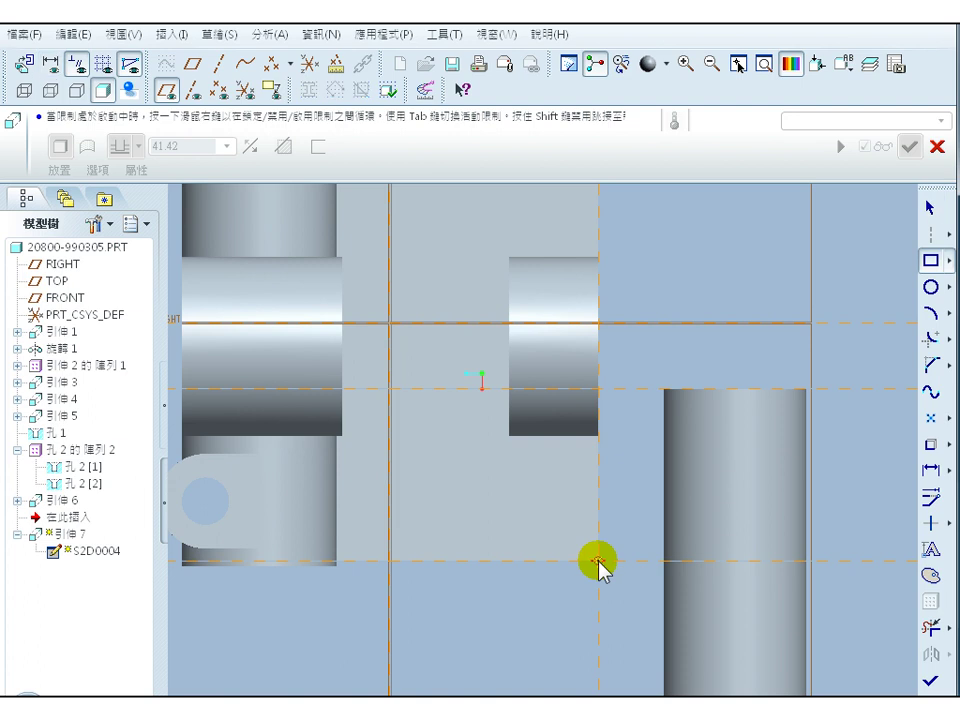
left_click(706, 390)
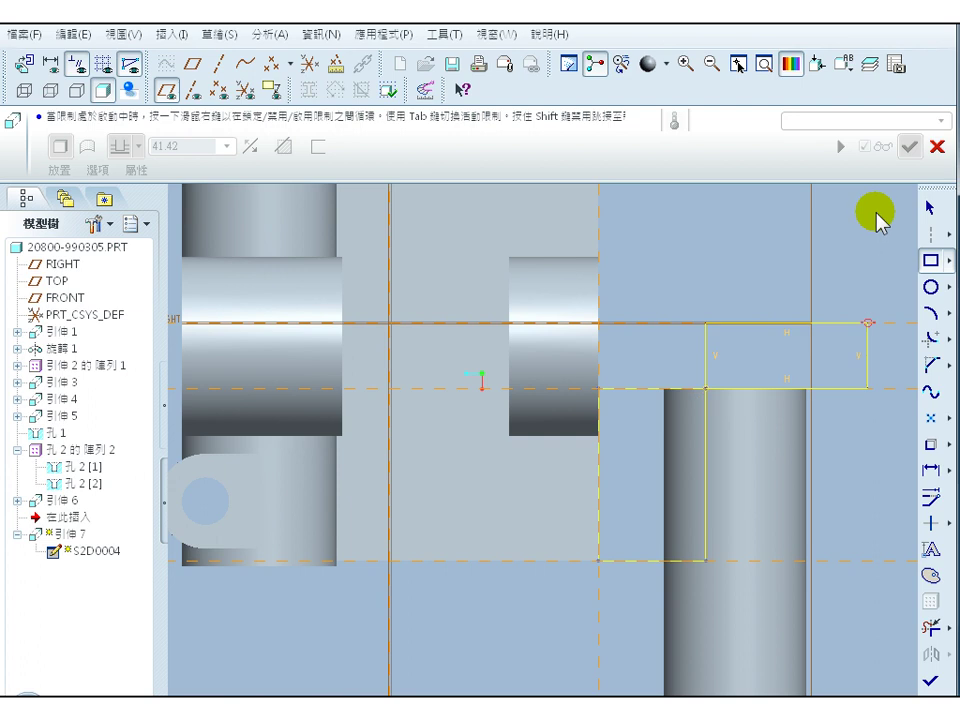
left_click(928, 208)
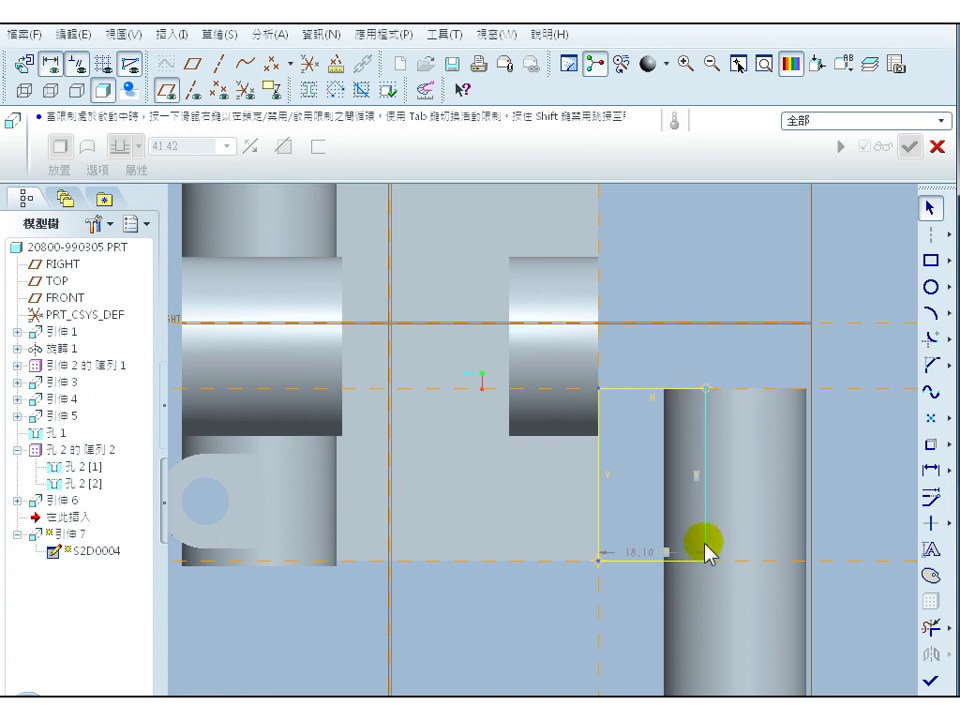
- Set the rectangle's width to 18 mm, finish the sketch and return to the standard 3D orientation
double_click(648, 562)
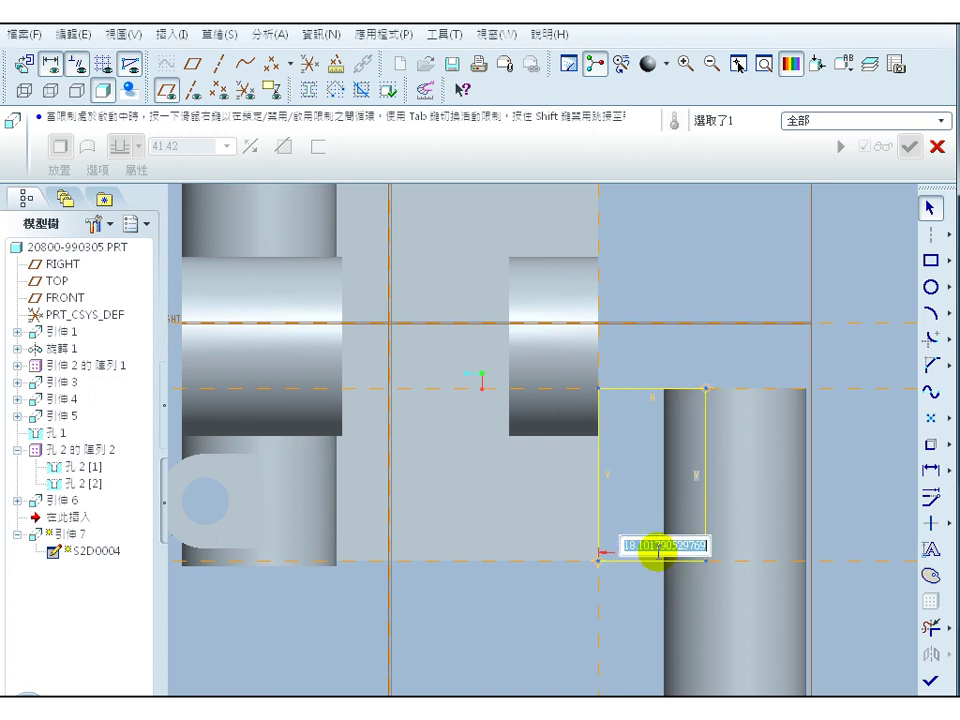
type("18")
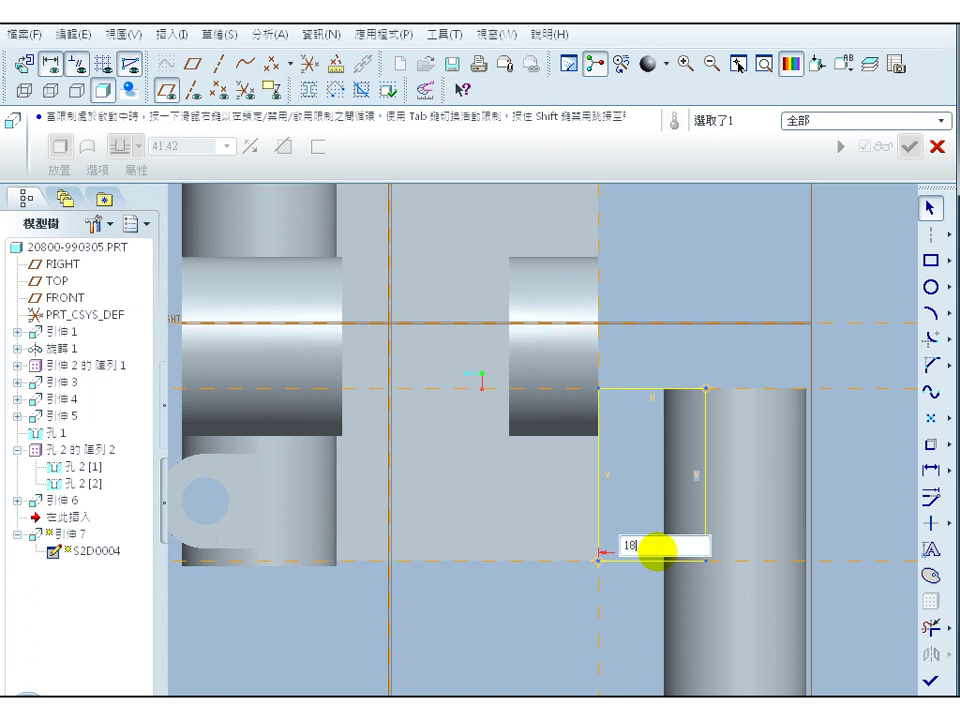
key("Return")
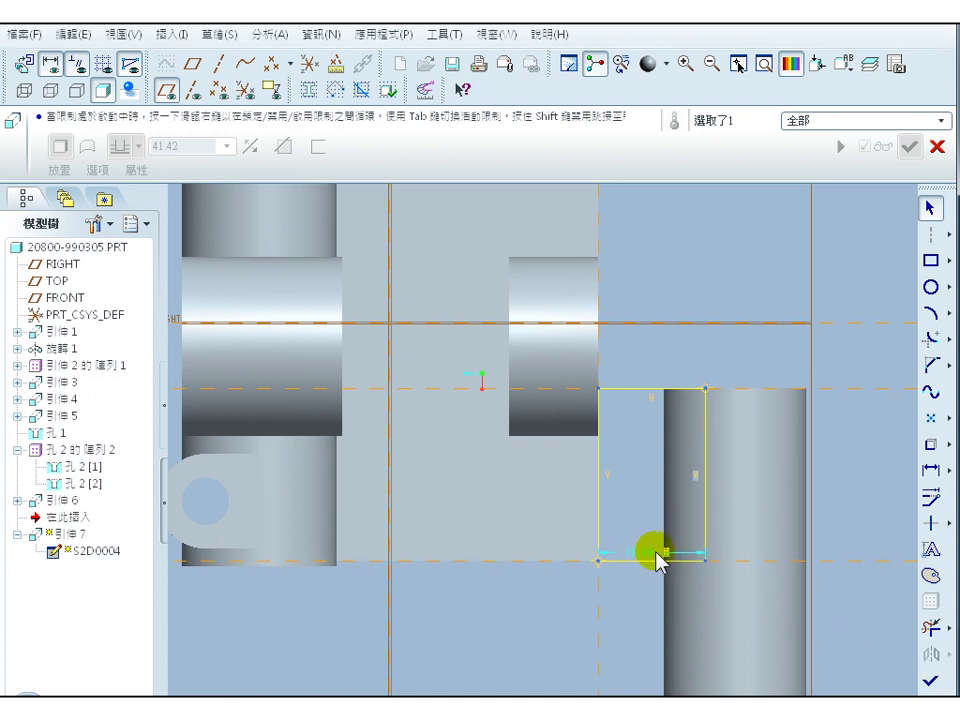
left_click(931, 681)
right_click(931, 681)
left_click(931, 681)
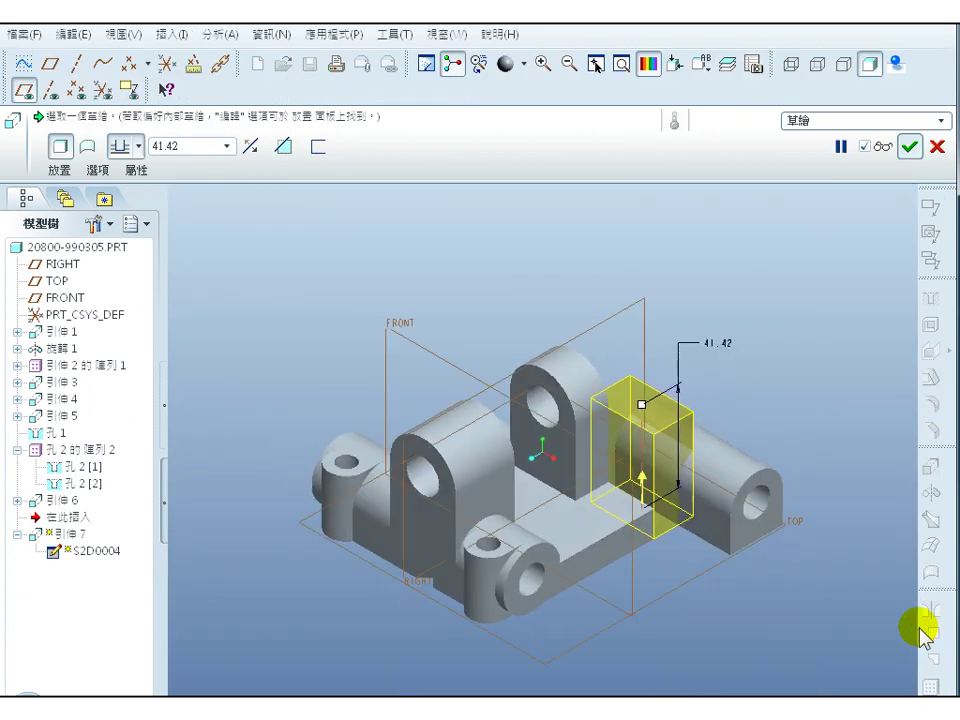
- Set the extrusion depth to 12 mm and complete the block connecting the base body and the lug
left_click(196, 147)
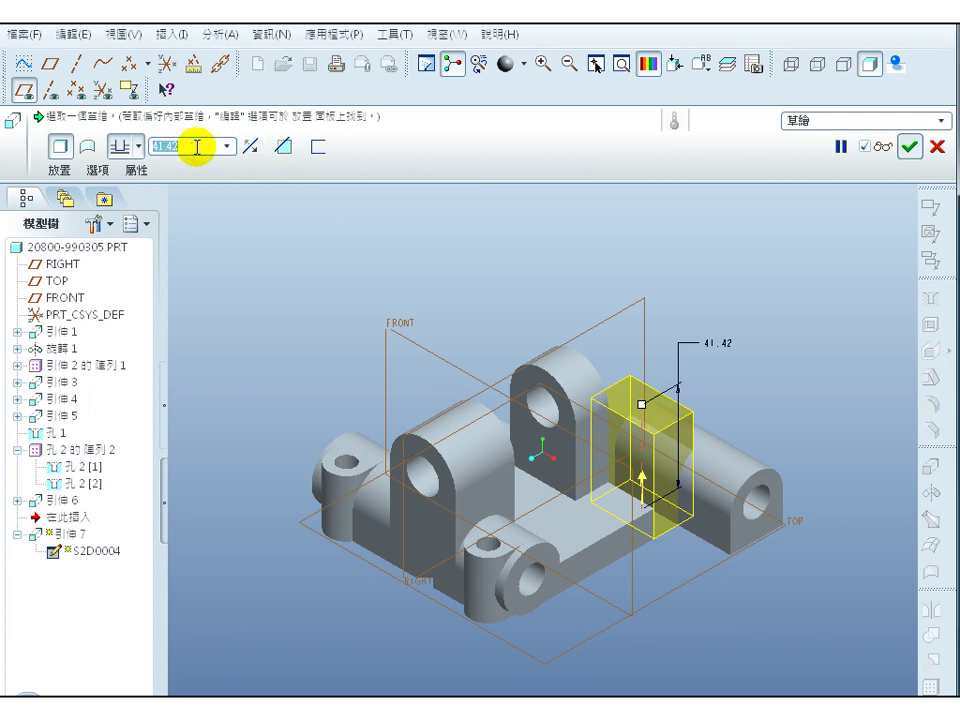
type("12")
key("Return")
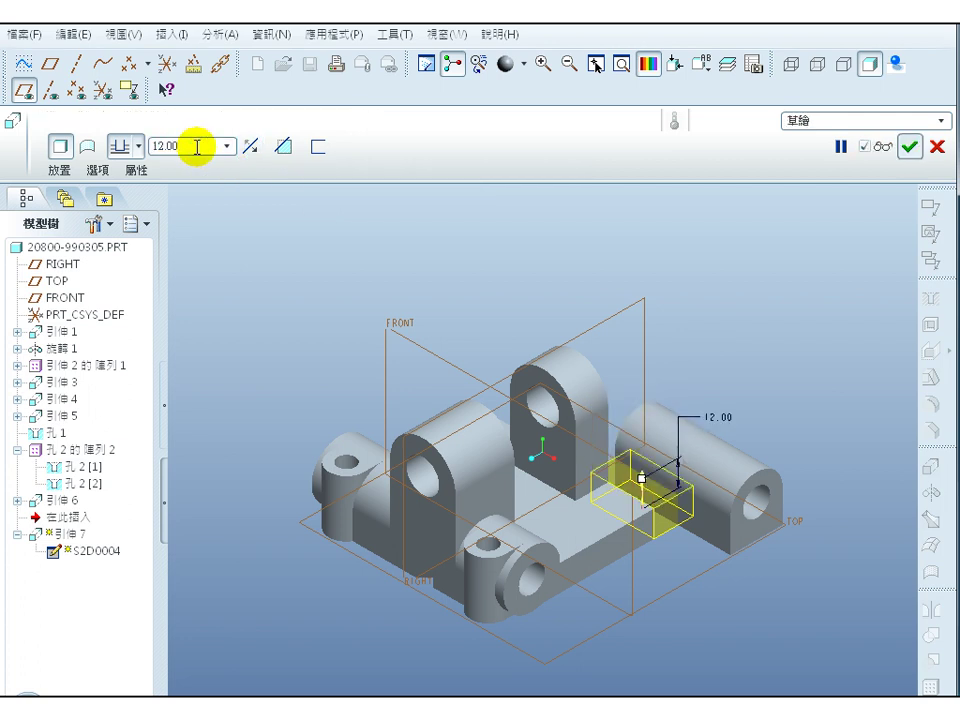
left_click(909, 150)
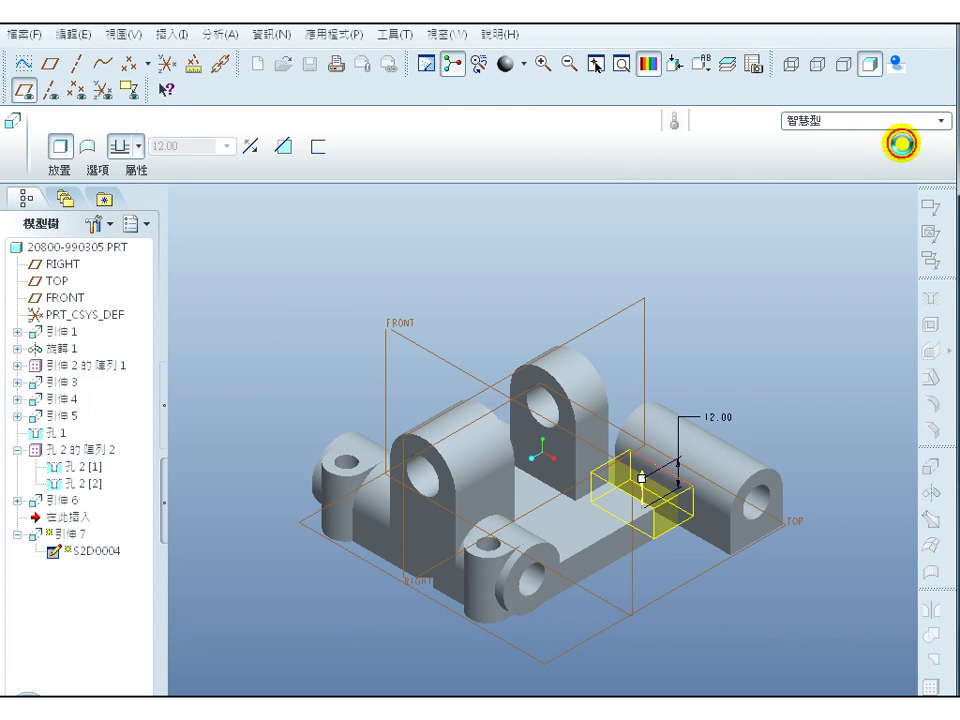
- Open the sketch of the connecting block's extrusion for redefinition
middle_click_drag(853, 469, 778, 465)
scroll(664, 502, "up", 5)
scroll(665, 510, "up", 8)
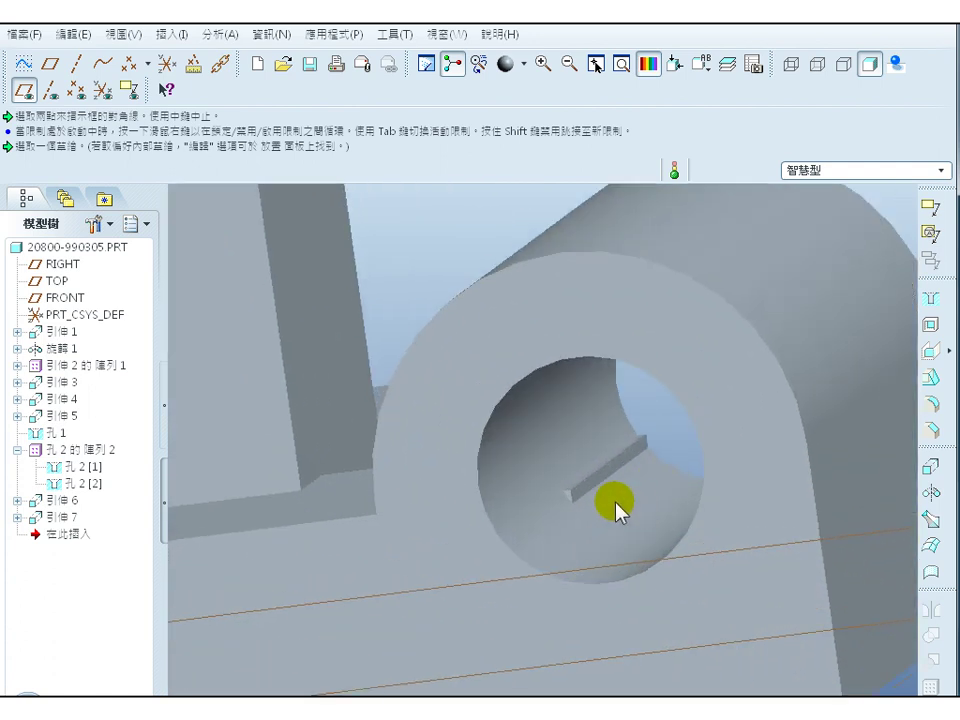
scroll(548, 495, "down", 10)
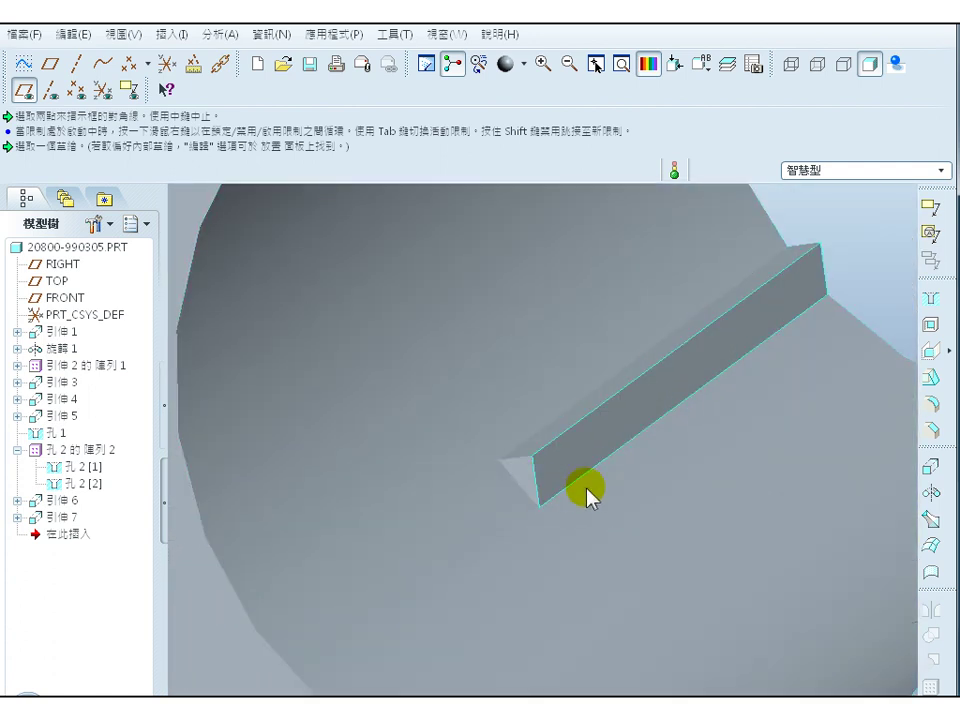
scroll(563, 491, "down", 4)
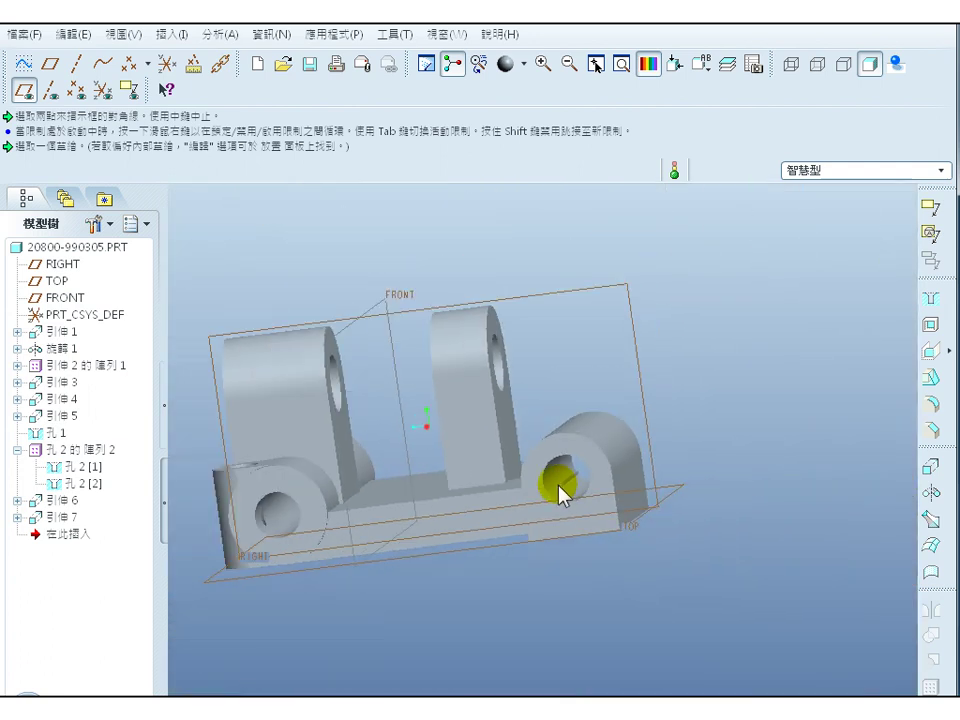
middle_click_drag(790, 515, 268, 373)
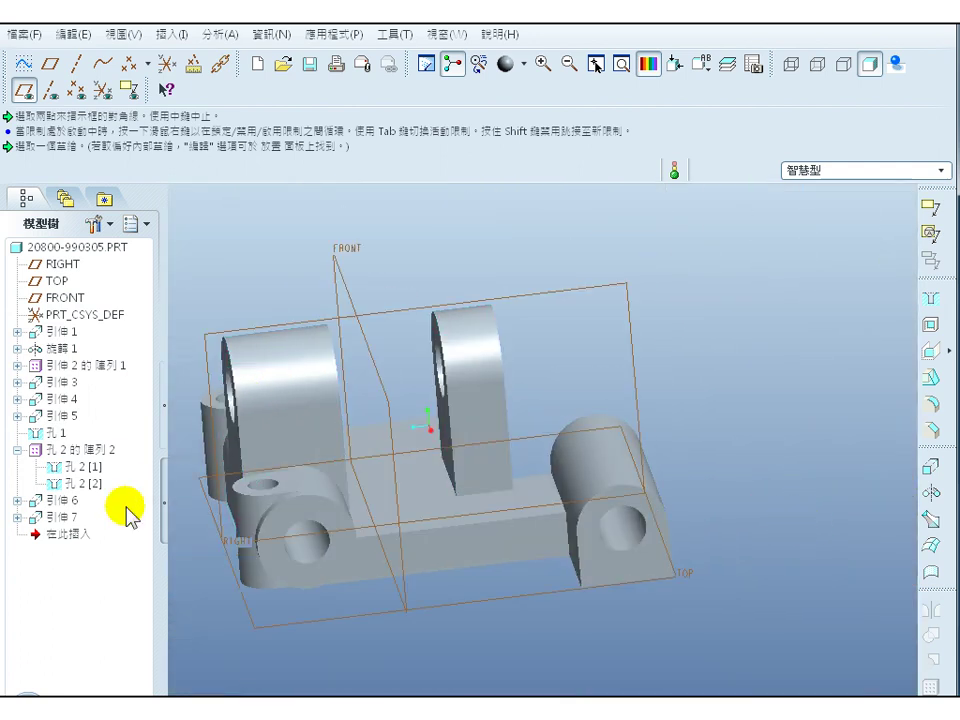
left_click(20, 520)
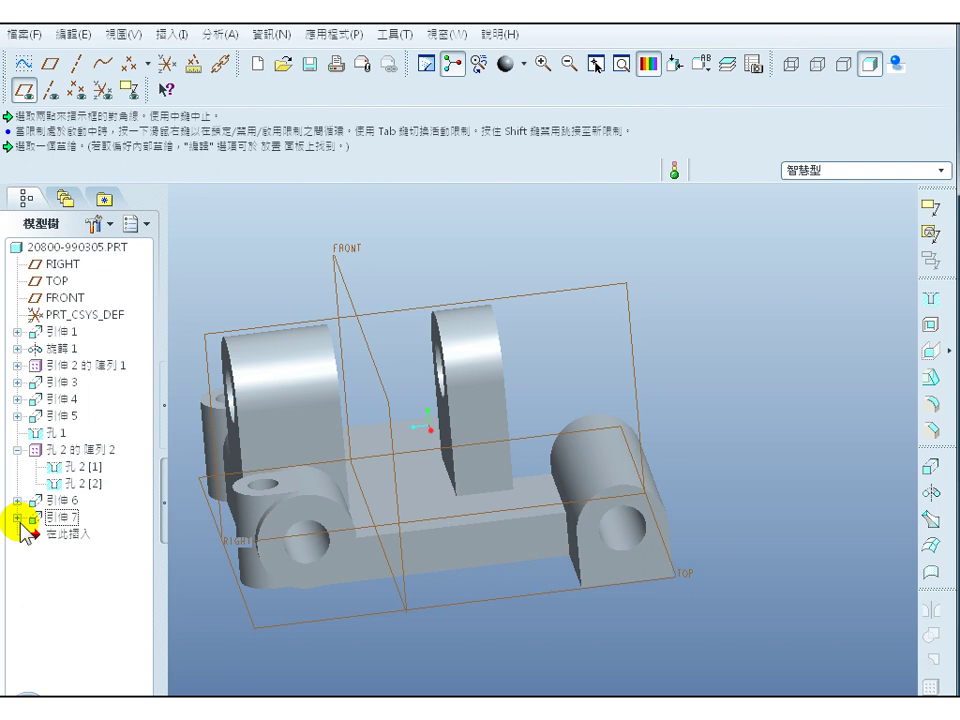
left_click(88, 535)
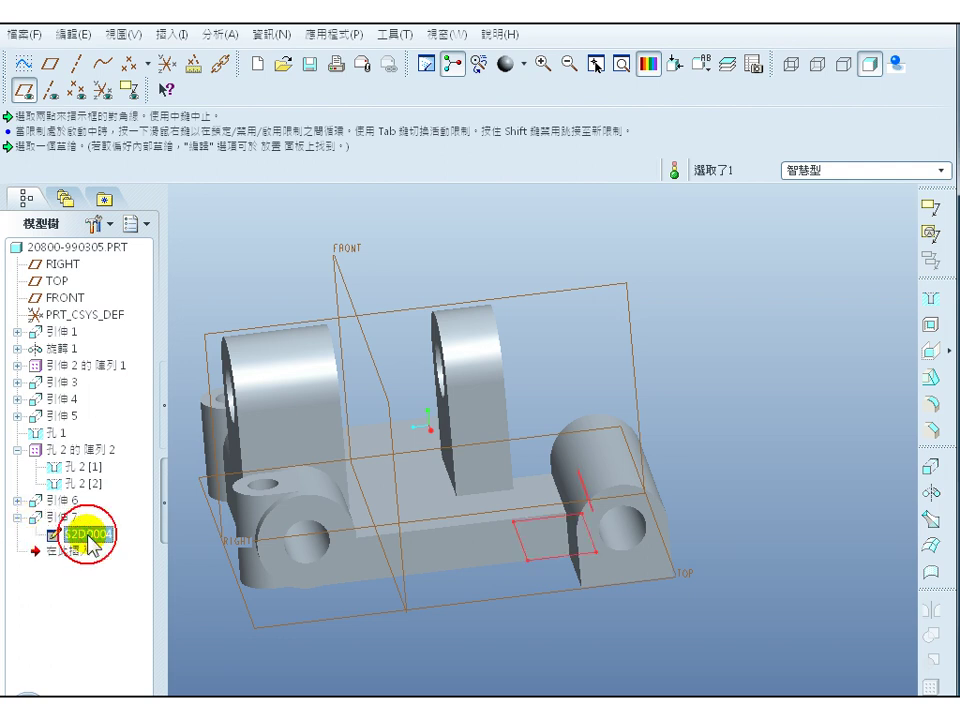
right_click(101, 537)
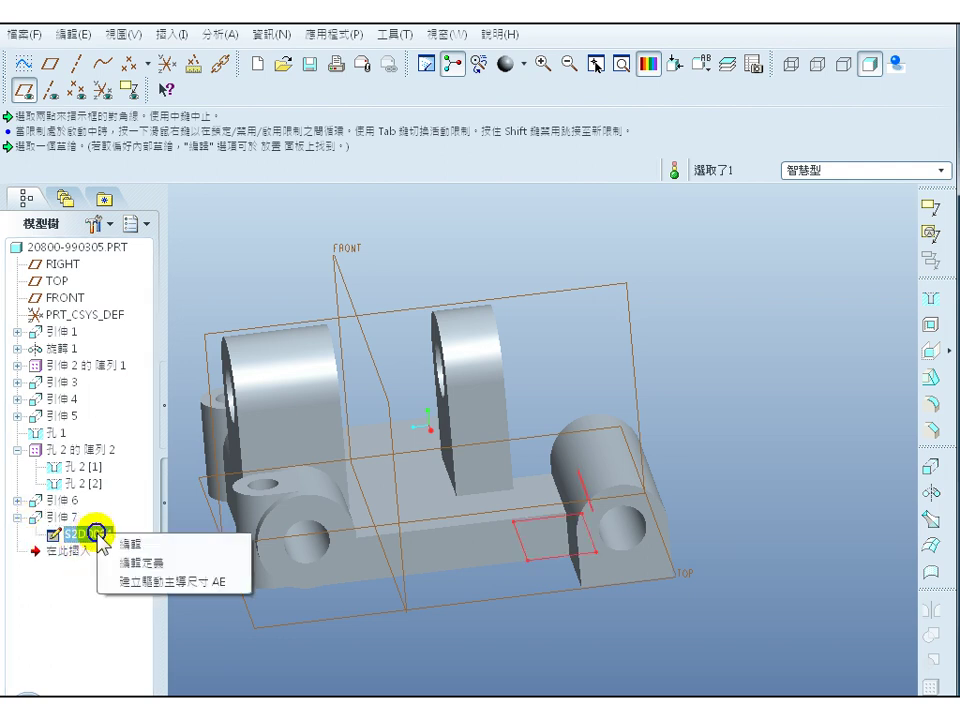
left_click(146, 562)
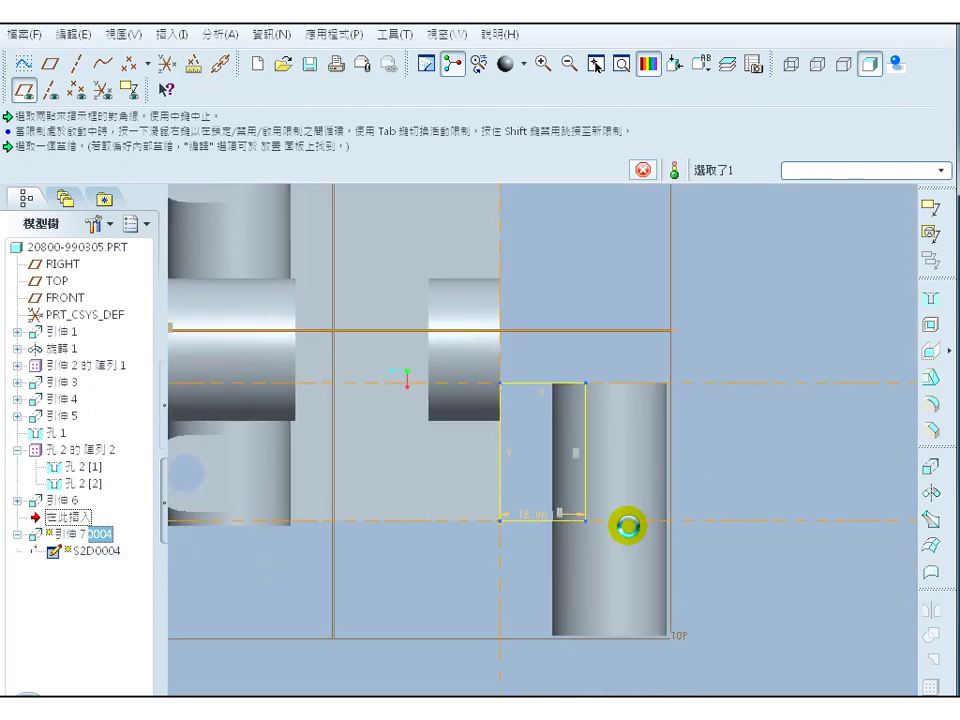
- Set the connecting rectangle's width to 17.5 mm and finish the sketch
left_click(536, 514)
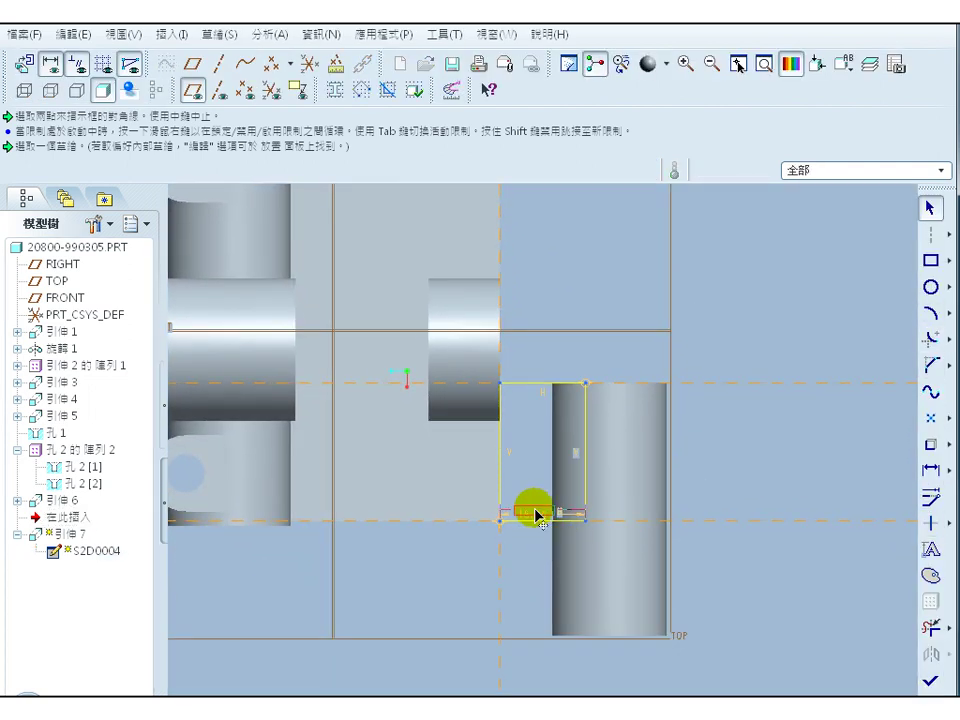
double_click(536, 505)
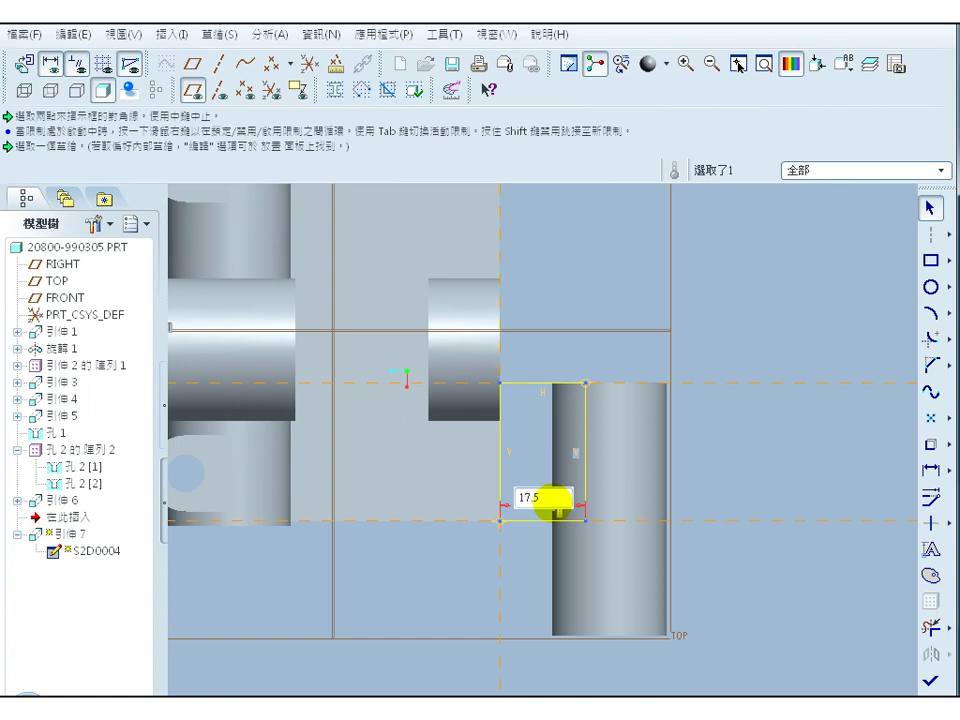
left_click(893, 688)
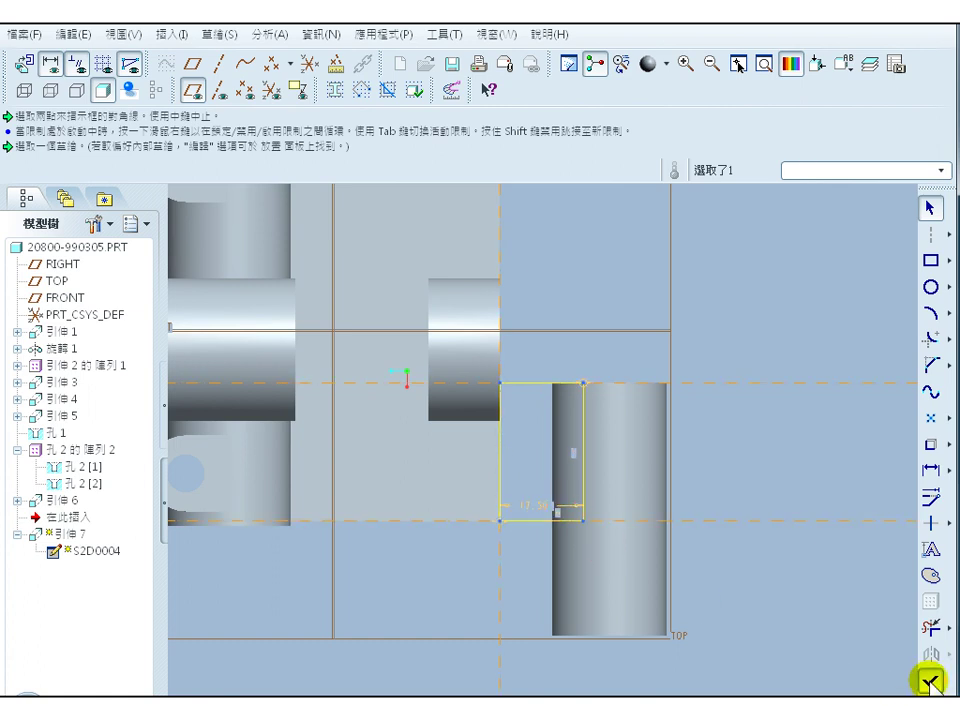
left_click(929, 681)
- Examine the connecting block's junction with the holed lug and its bore, and switch to the reference drawing in Paint
middle_click_drag(765, 632, 741, 529)
scroll(568, 466, "up", 4)
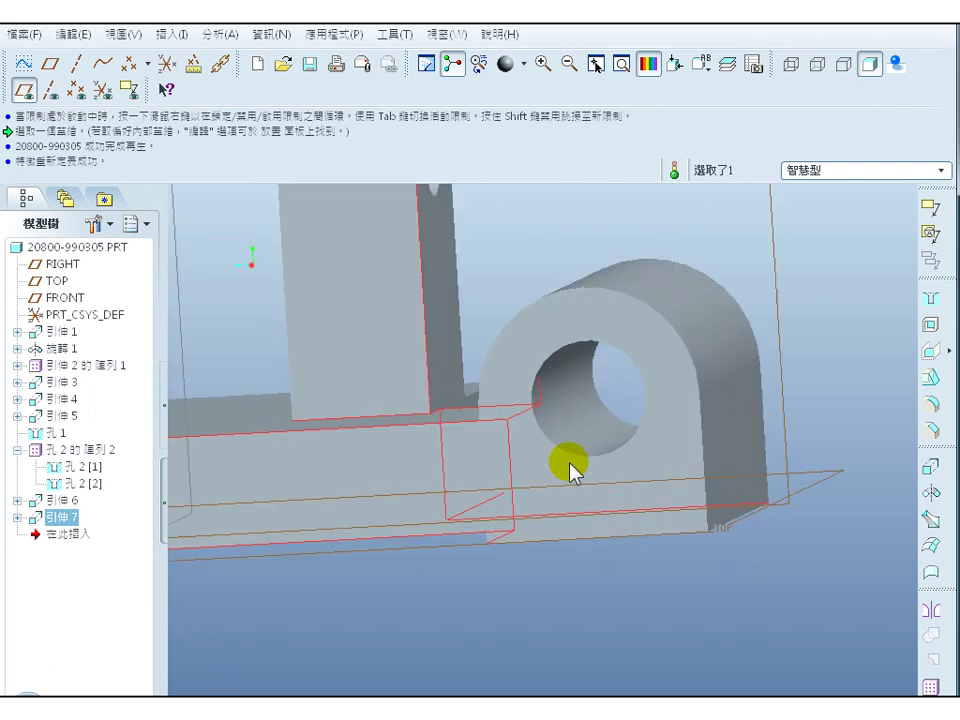
scroll(570, 465, "up", 4)
middle_click_drag(602, 390, 619, 454)
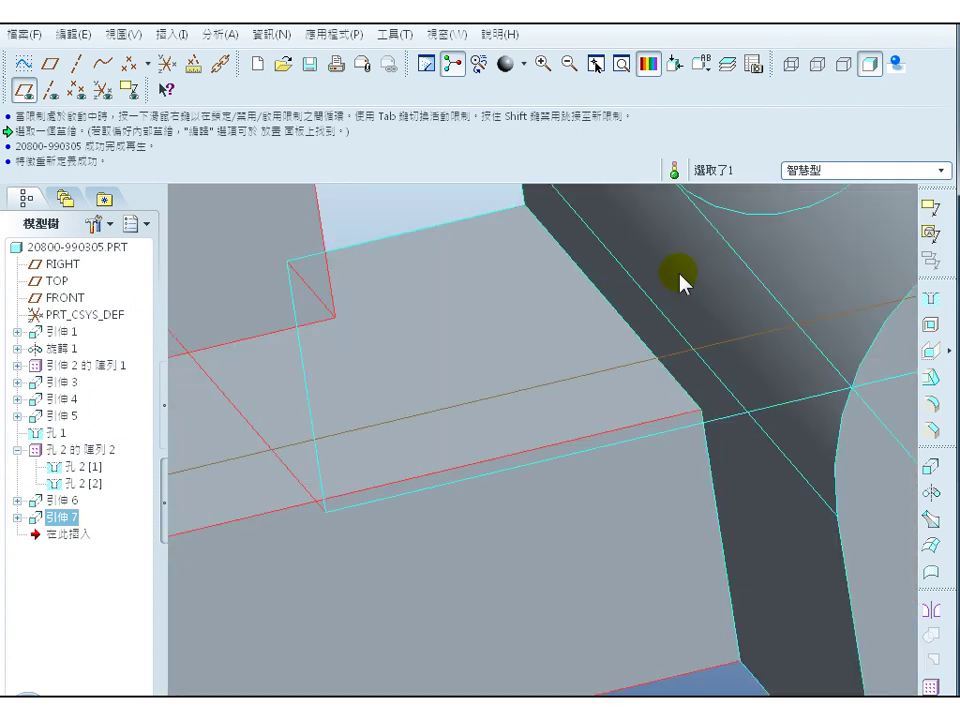
middle_click_drag(647, 358, 497, 370)
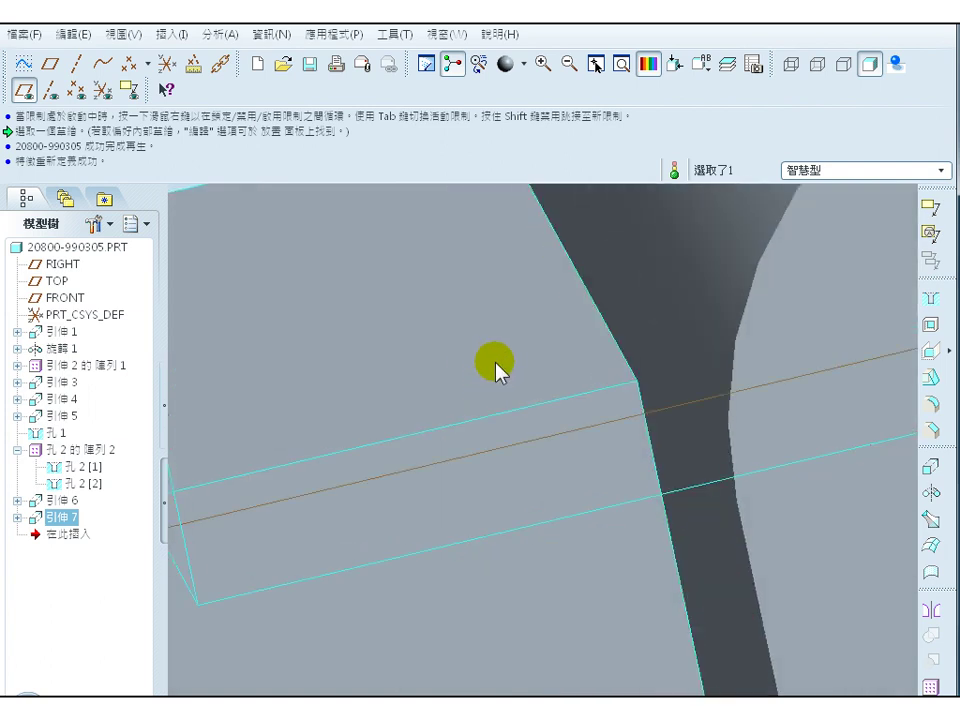
key("ctrl+d")
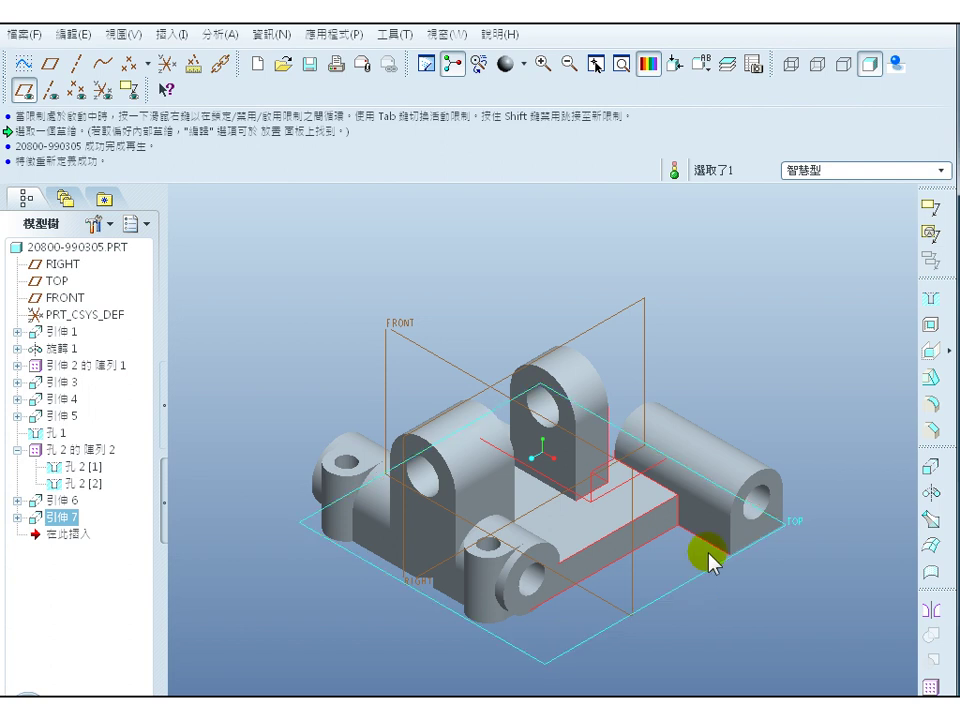
left_click_drag(712, 508, 632, 432)
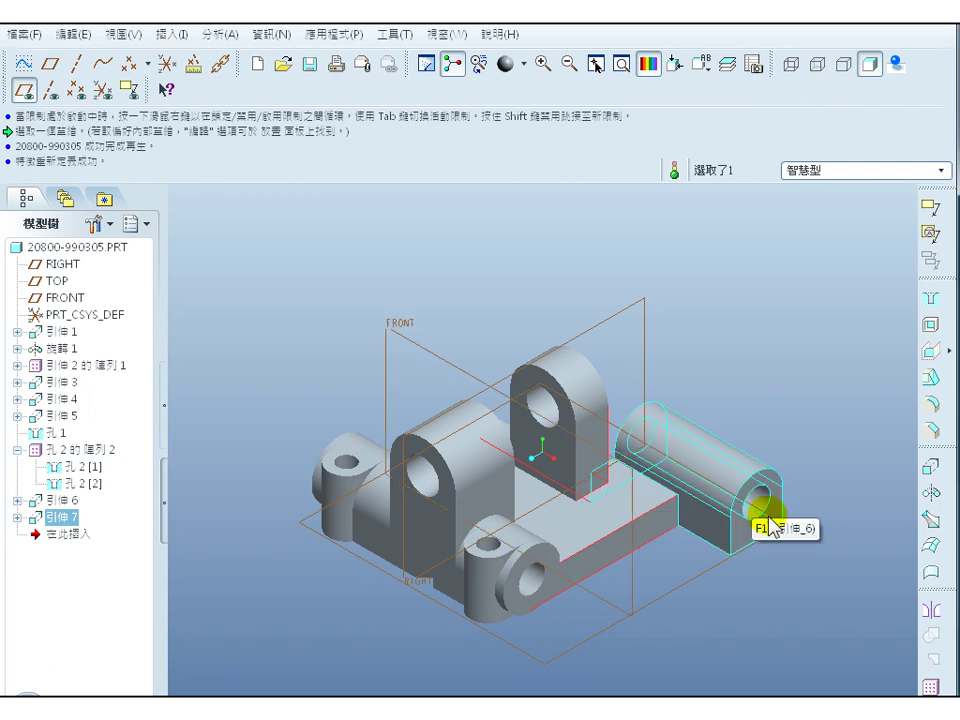
middle_click_drag(571, 630, 458, 686)
key("alt+Tab")
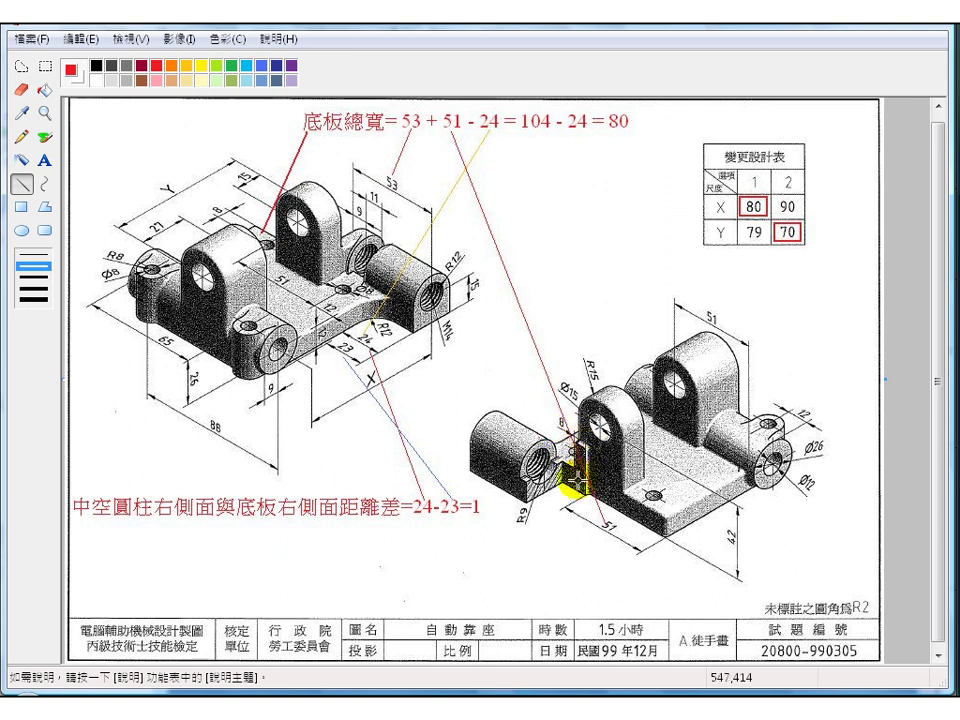
- Return to Pro/ENGINEER and start an extrusion sketch on the end face shared by the holed lug and its connecting block
key("alt+Tab")
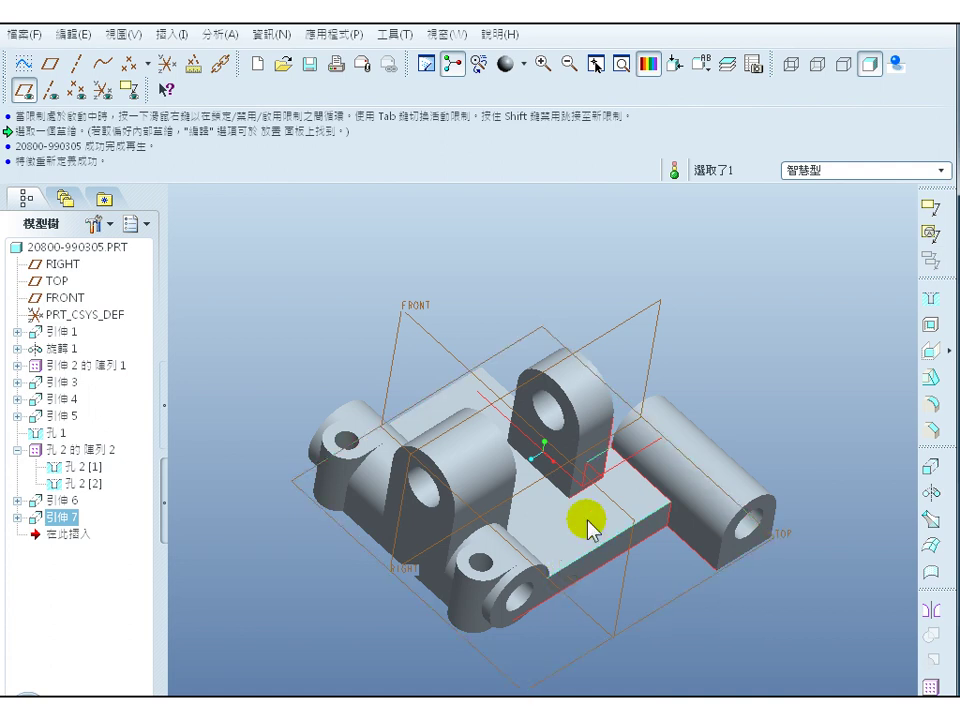
middle_click_drag(760, 422, 467, 525)
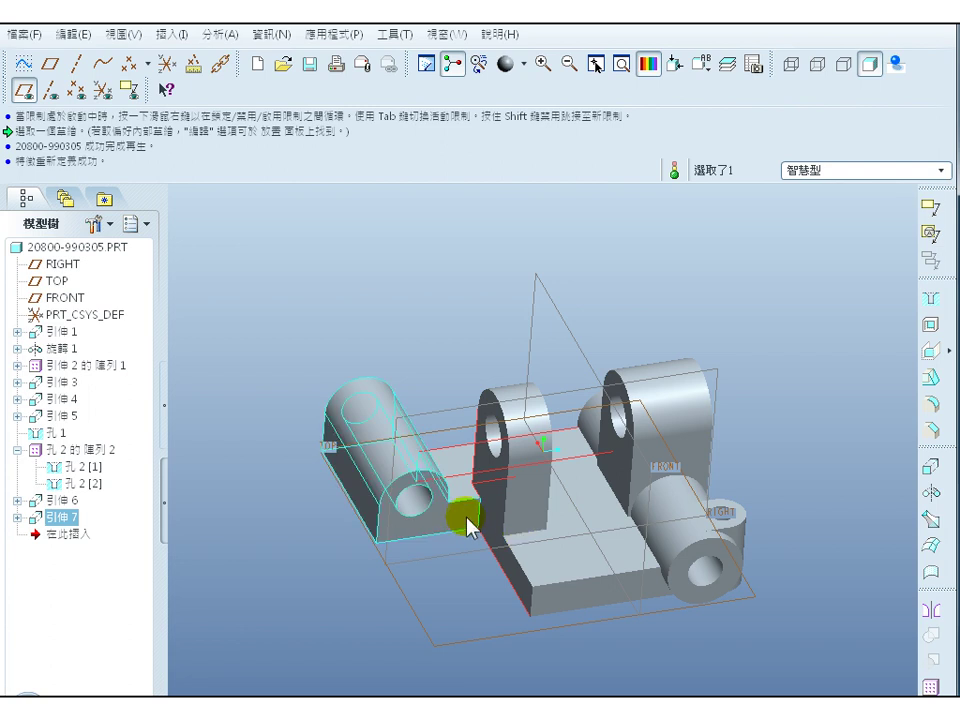
left_click(467, 525)
left_click(468, 517)
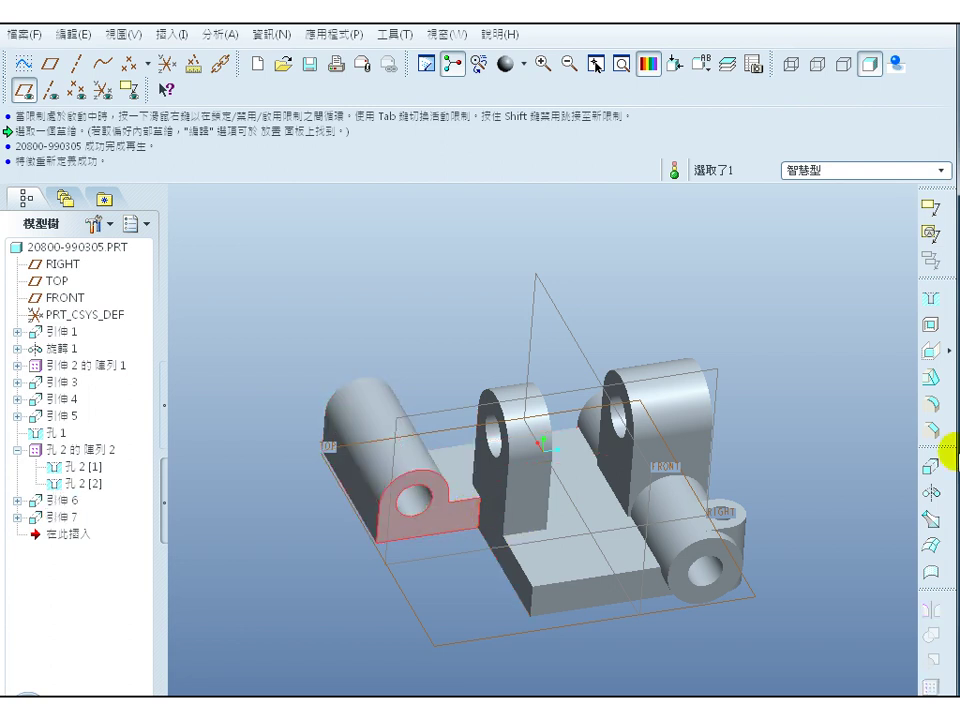
left_click(930, 467)
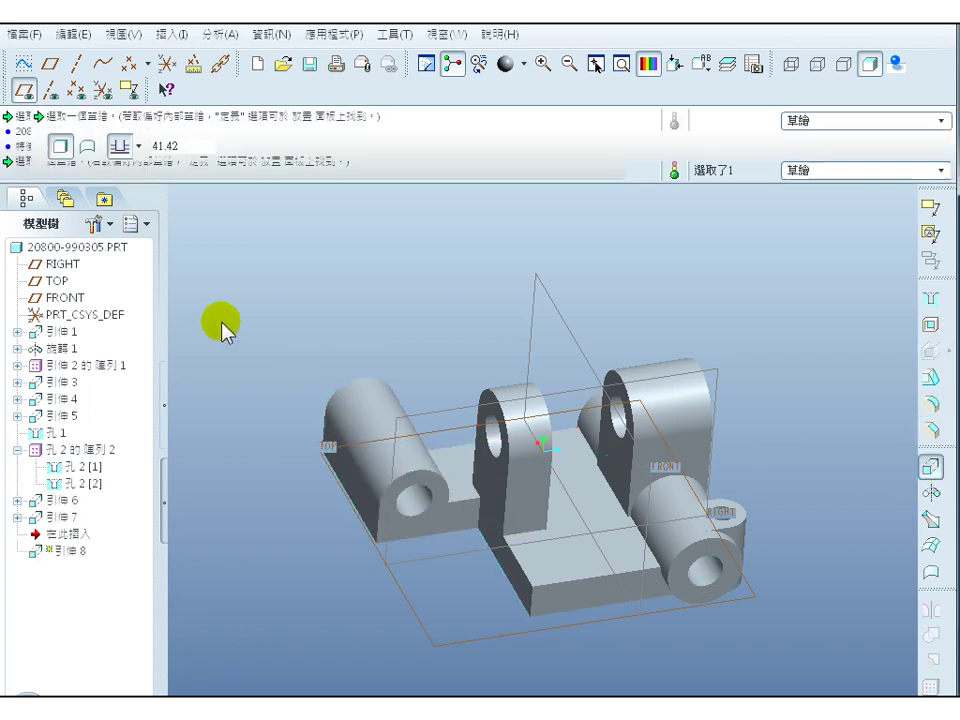
left_click(66, 172)
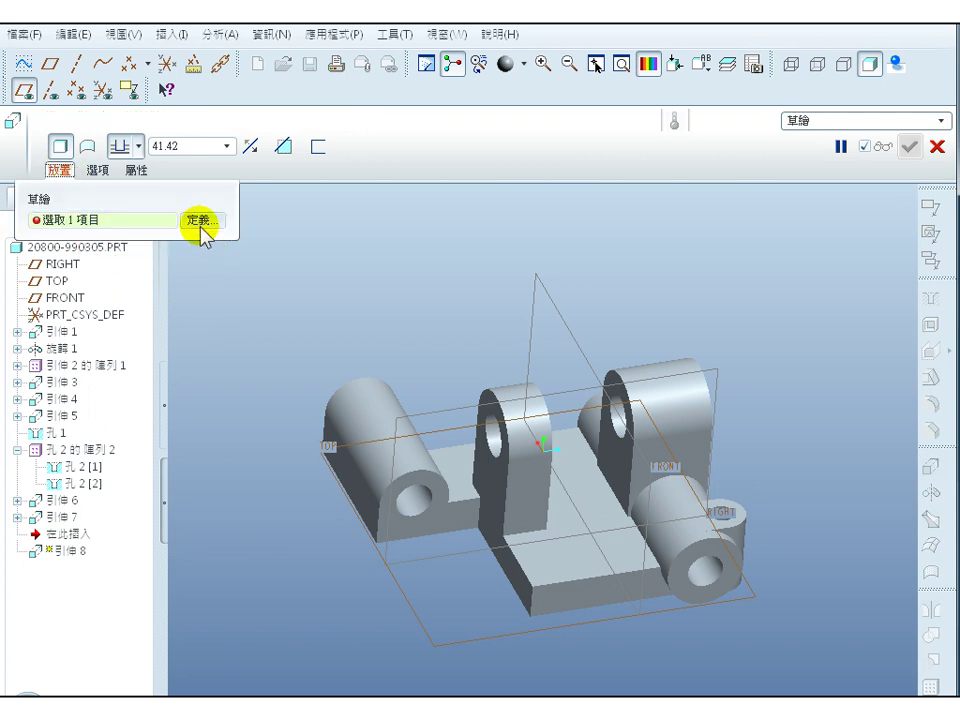
left_click(199, 222)
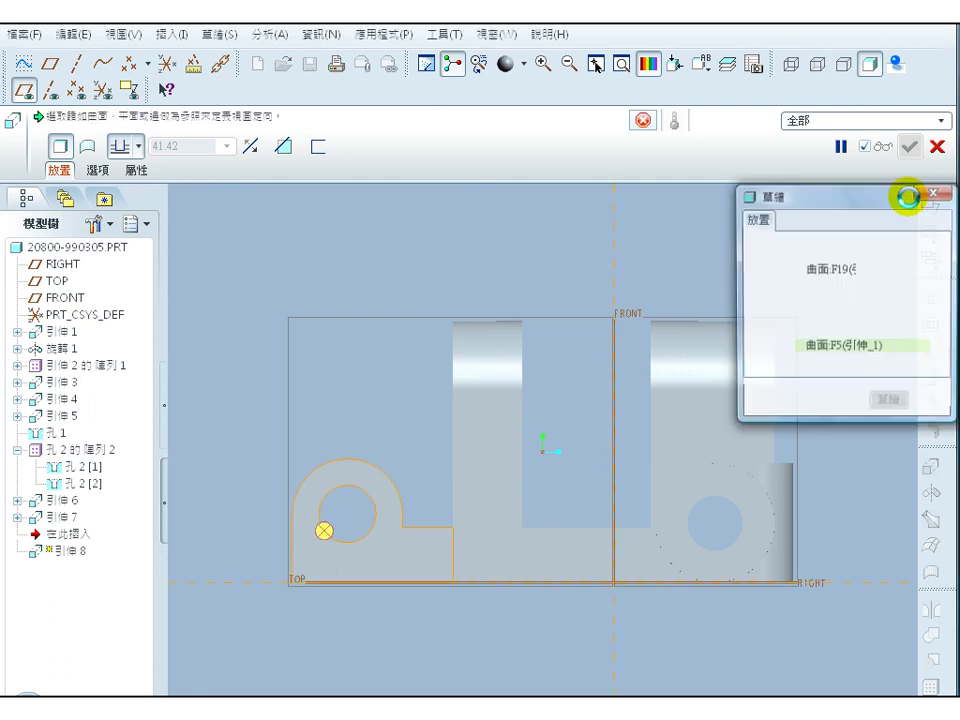
left_click(908, 400)
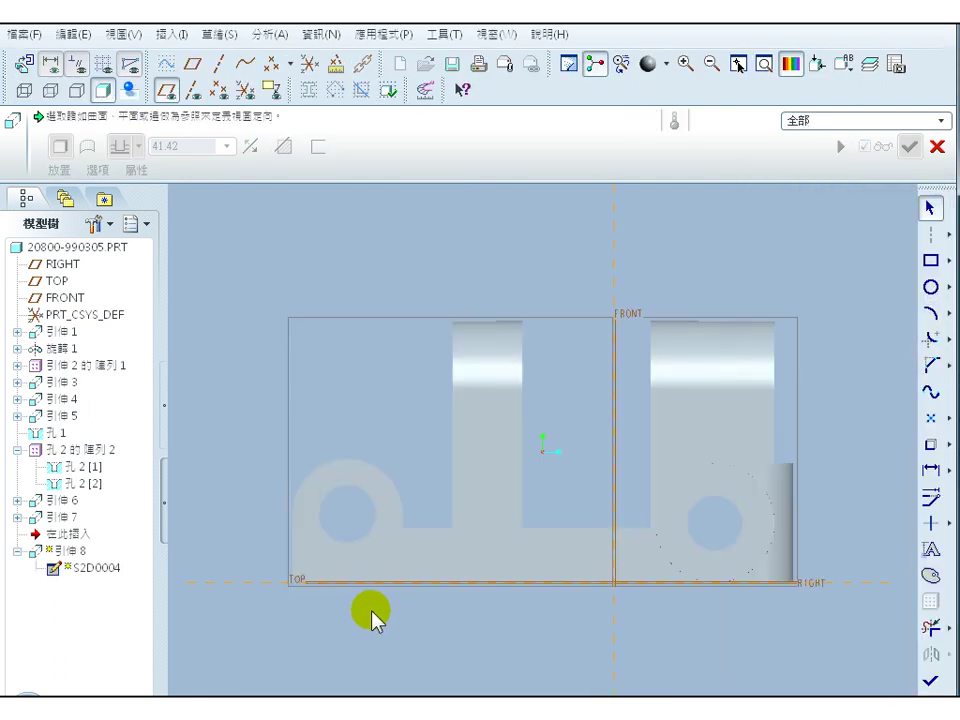
- Project the upright's vertical edge, the connecting block's top edge, and the lug's short side edge and rounded edge into the sketch
scroll(380, 600, "down", 2)
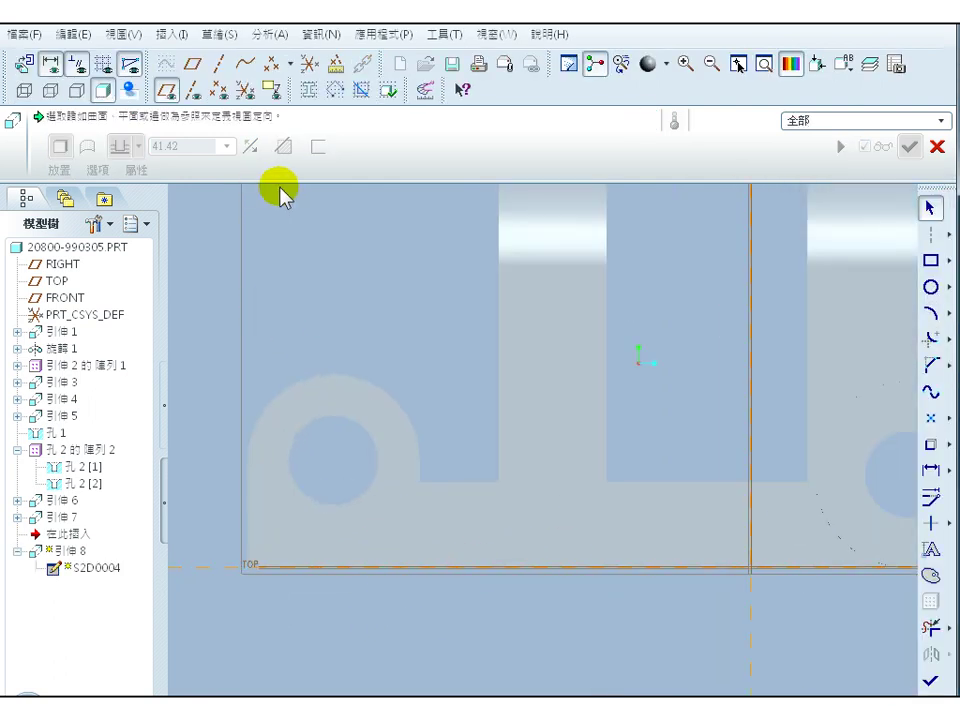
left_click(925, 447)
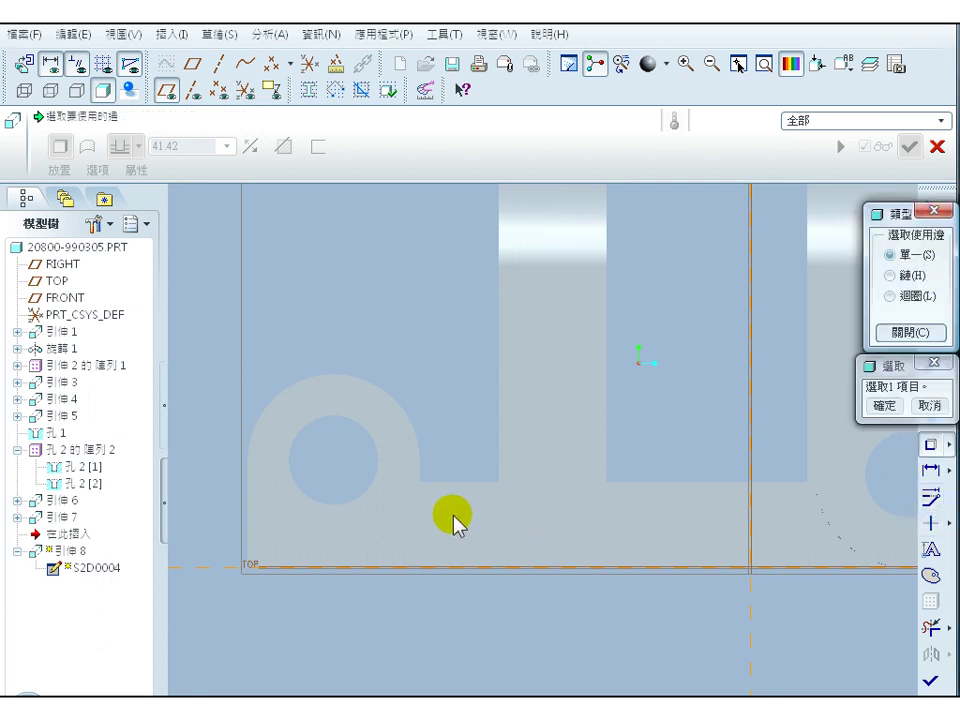
left_click(490, 470)
left_click(476, 482)
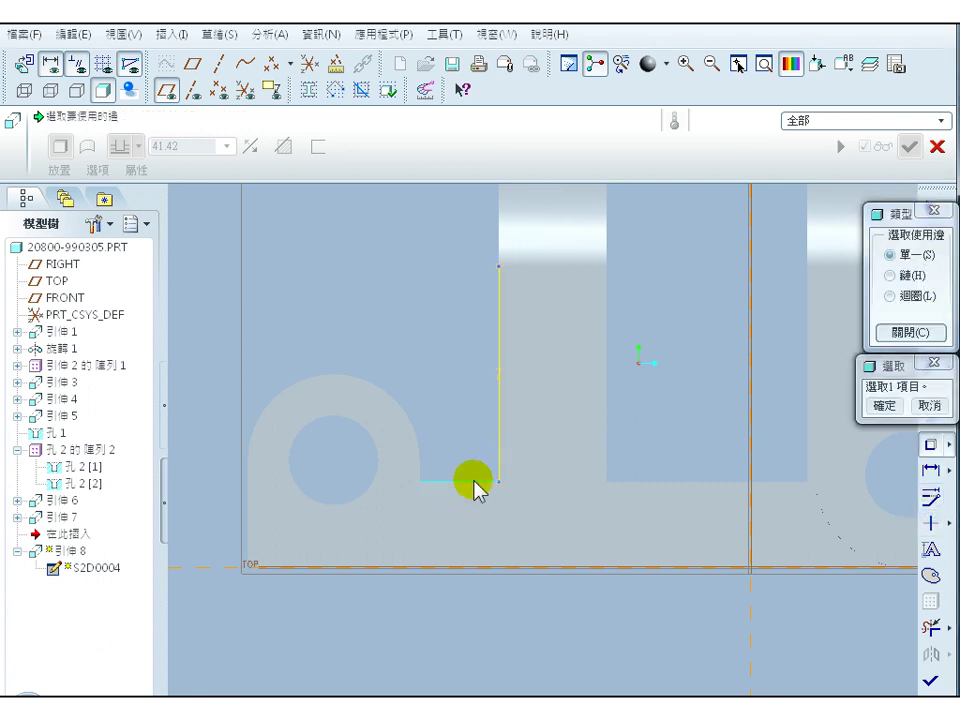
left_click(420, 468)
left_click(418, 439)
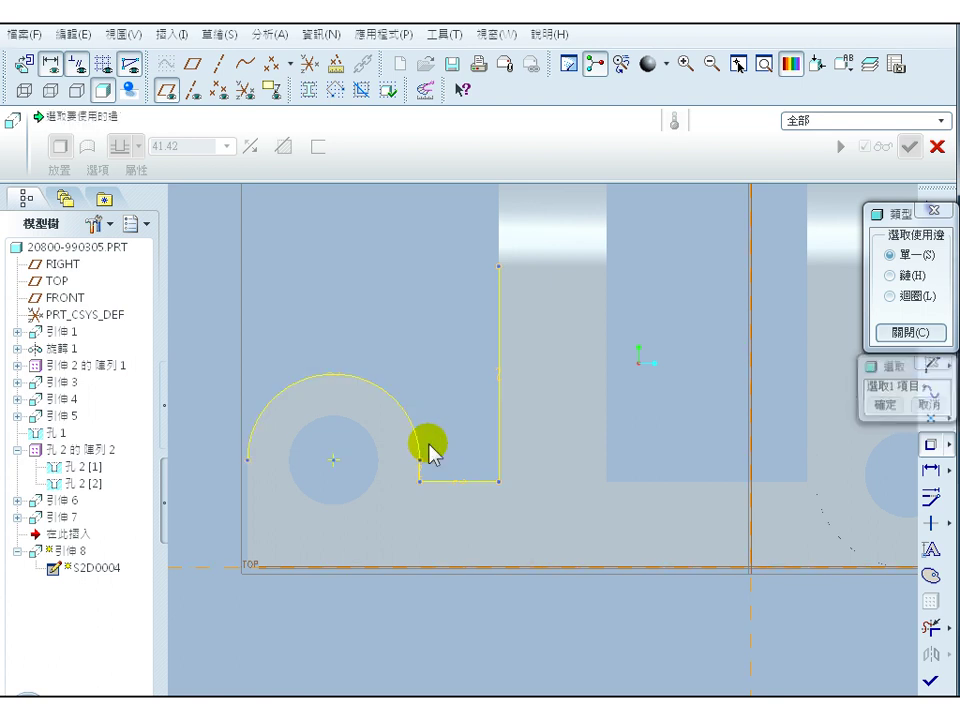
left_click(884, 405)
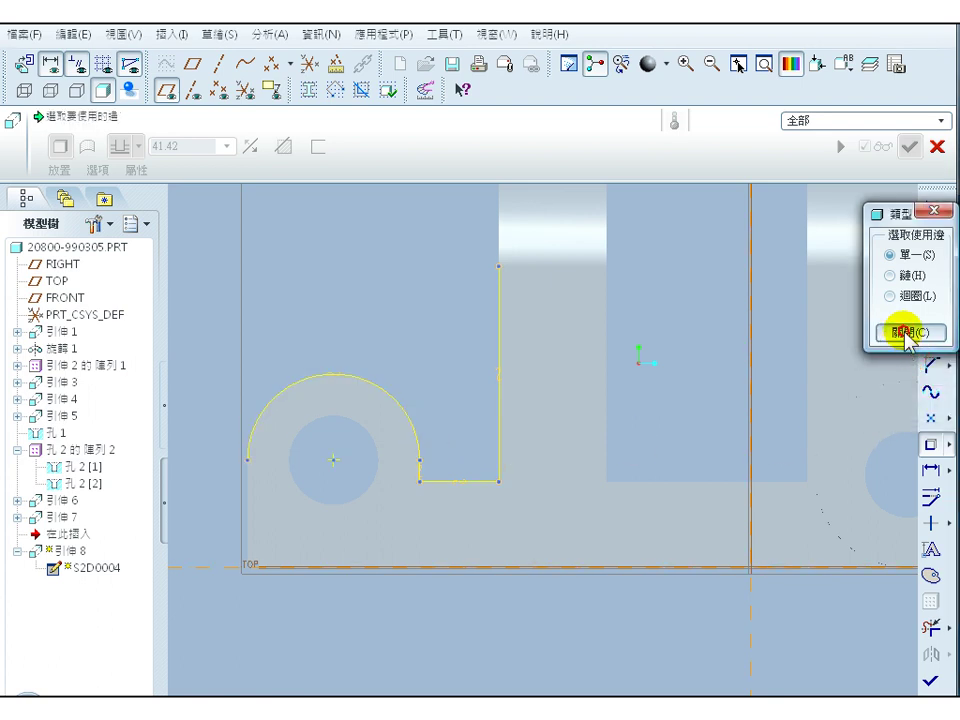
left_click(904, 333)
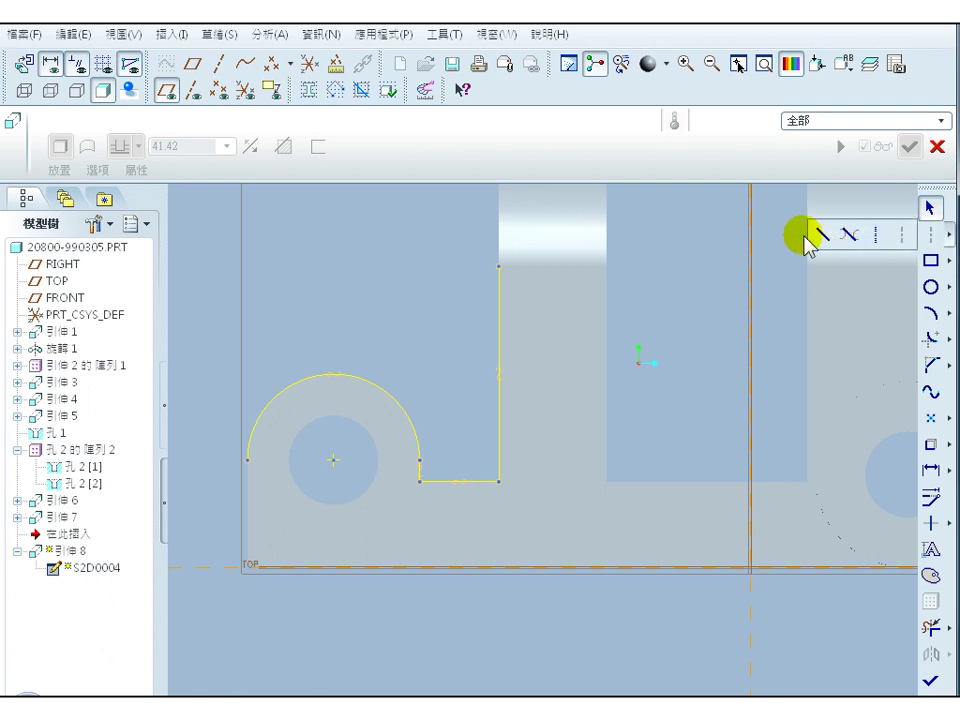
- Draw a horizontal line about 26.5 mm long from the lug arc's top past the upright's edge, and trim both overhanging ends
left_click(822, 236)
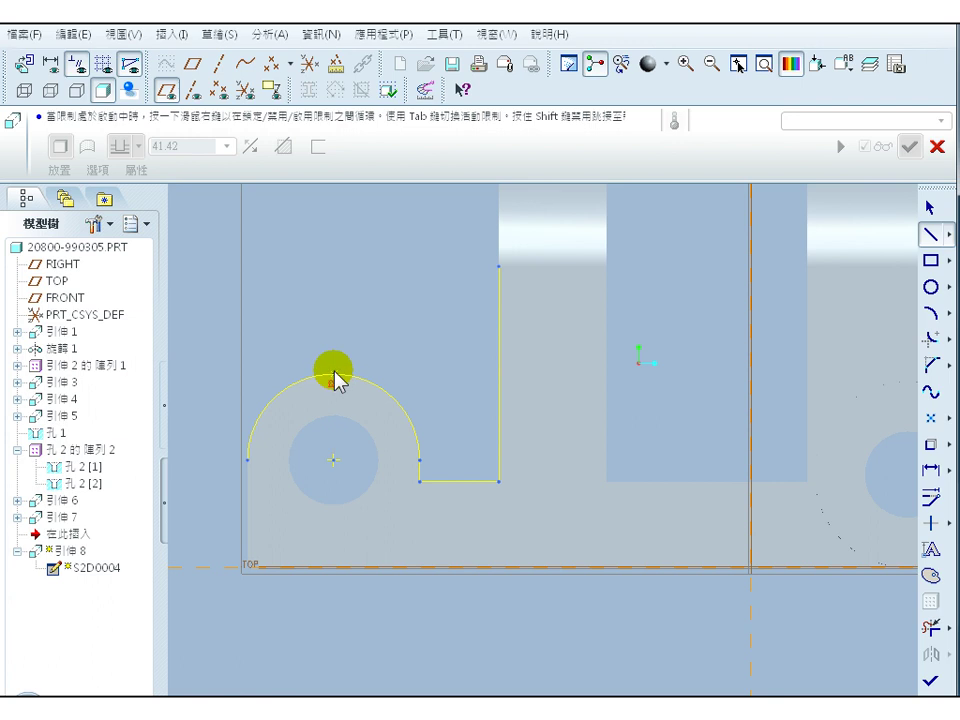
left_click(333, 371)
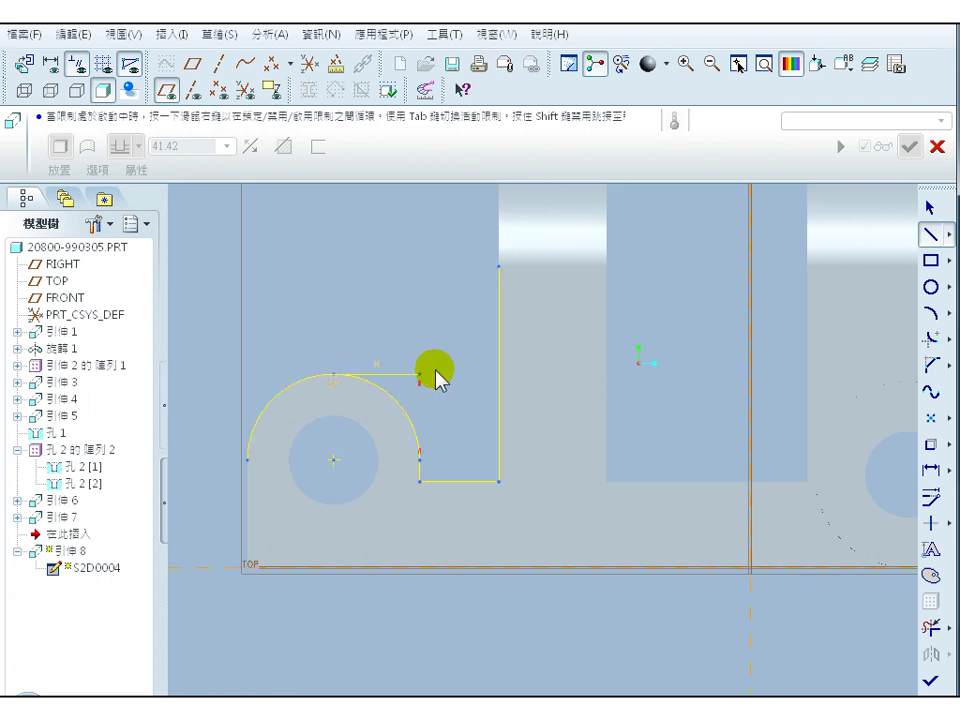
left_click(524, 372)
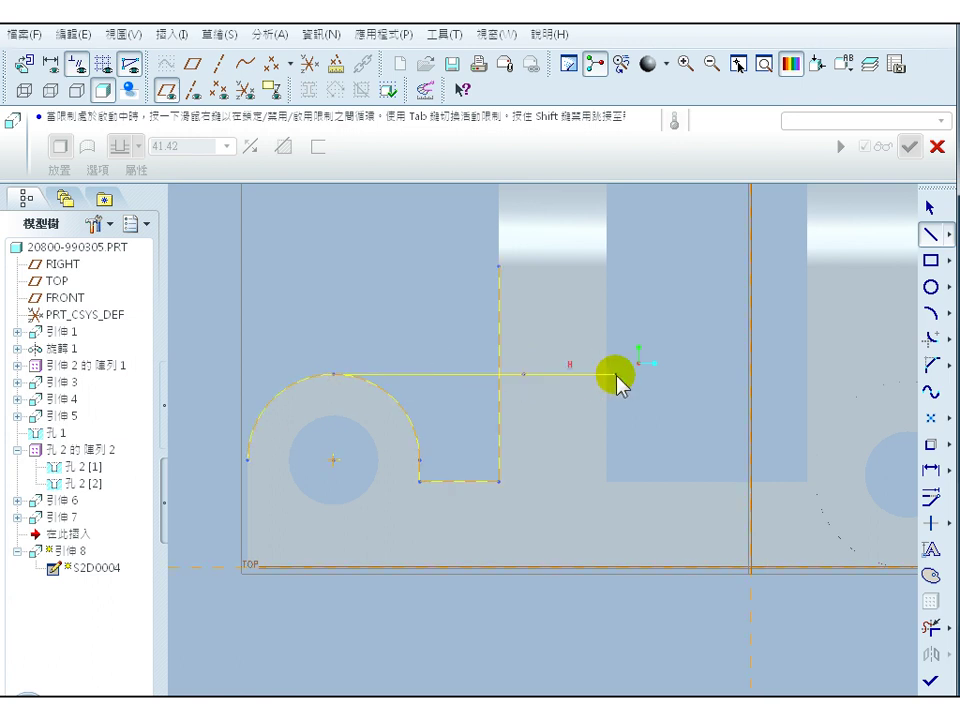
middle_click(703, 383)
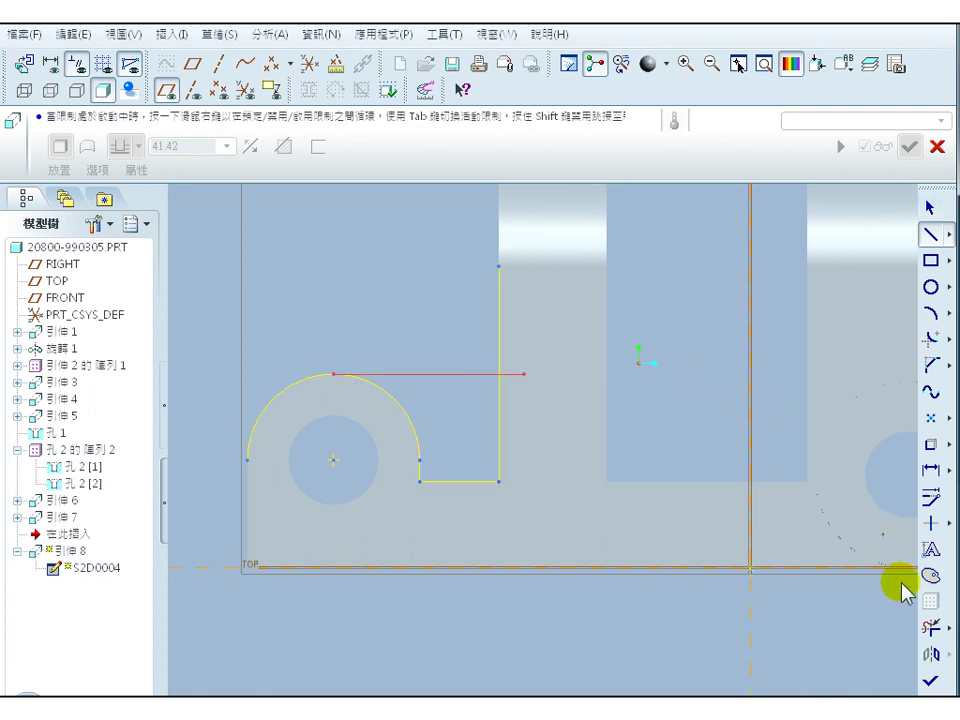
left_click(930, 628)
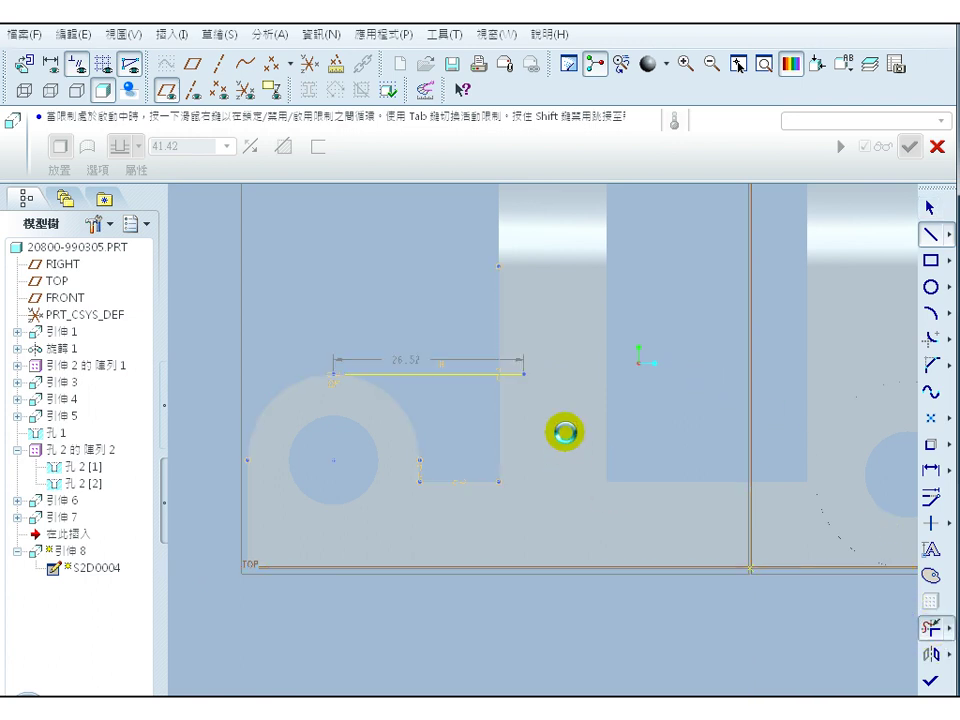
left_click(513, 374)
left_click(501, 338)
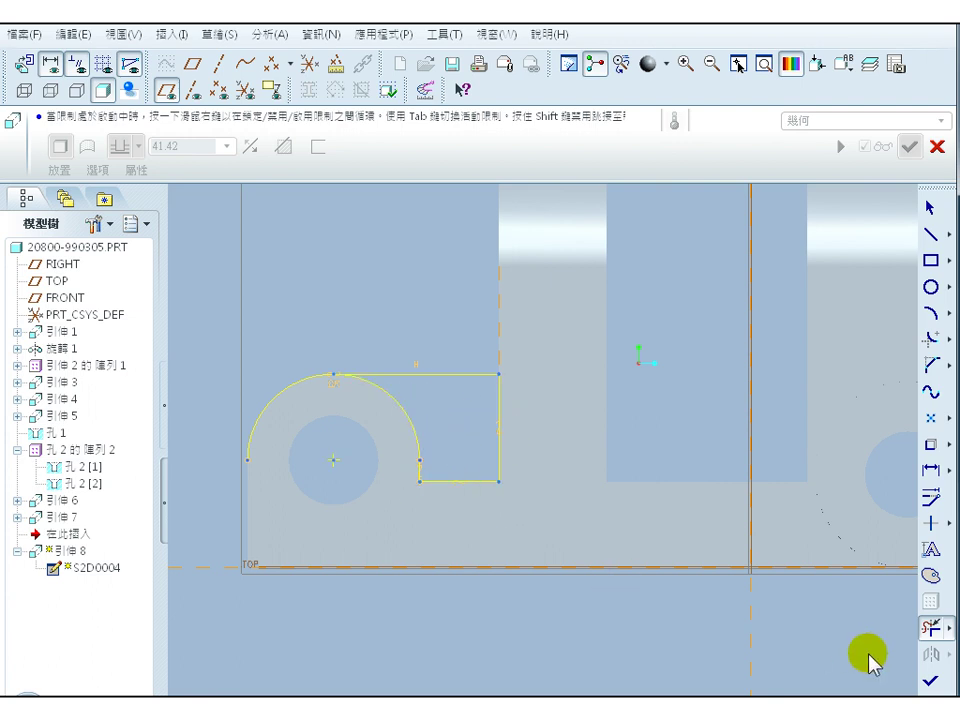
left_click(929, 683)
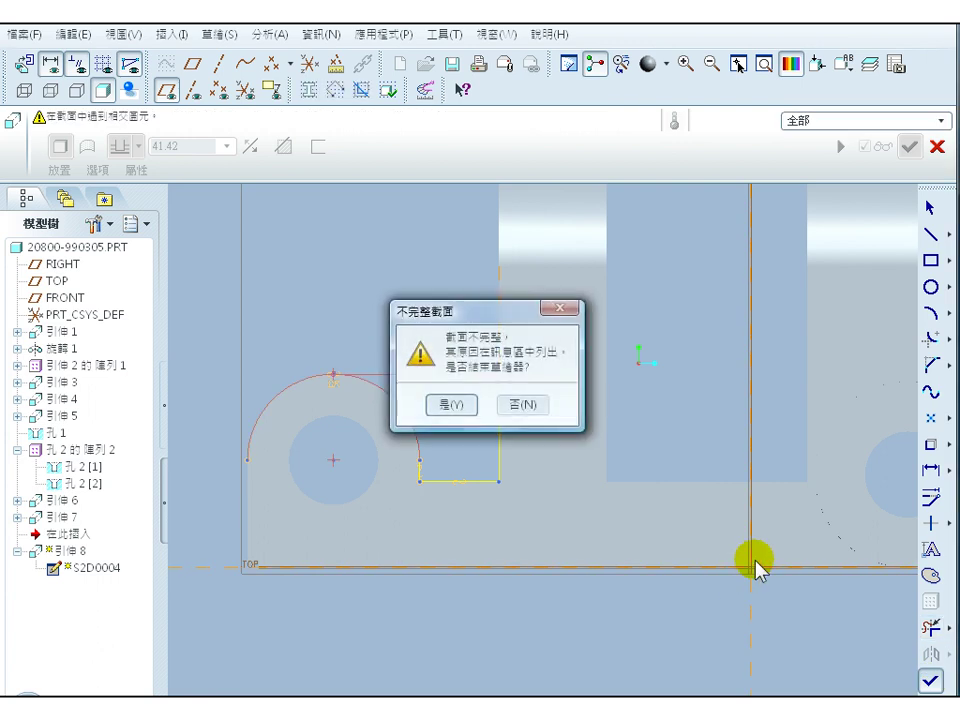
left_click_drag(475, 312, 487, 297)
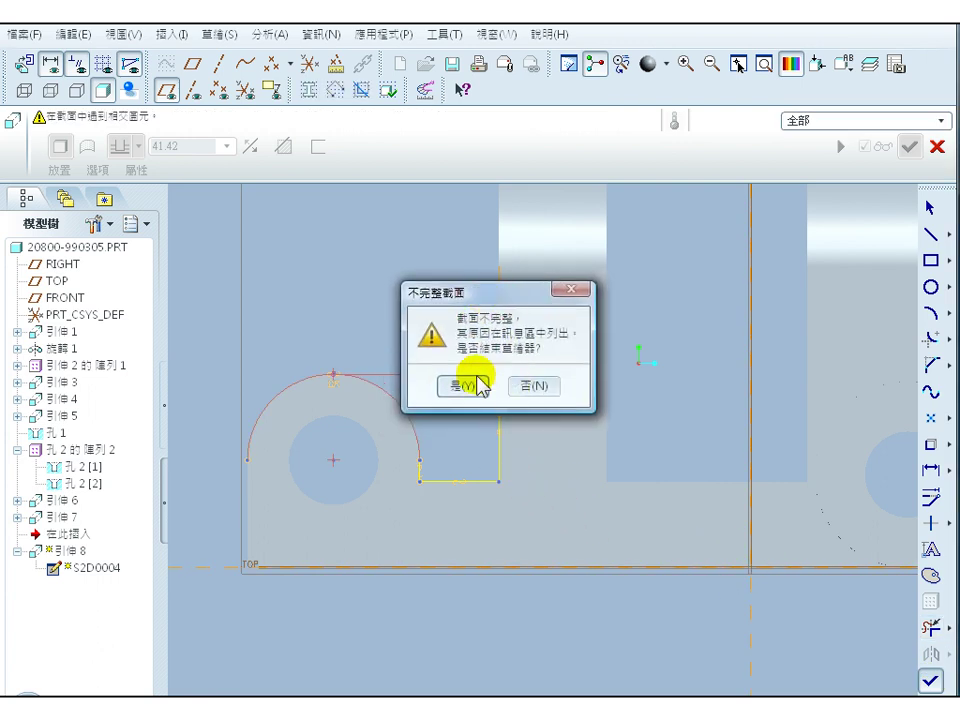
left_click(538, 387)
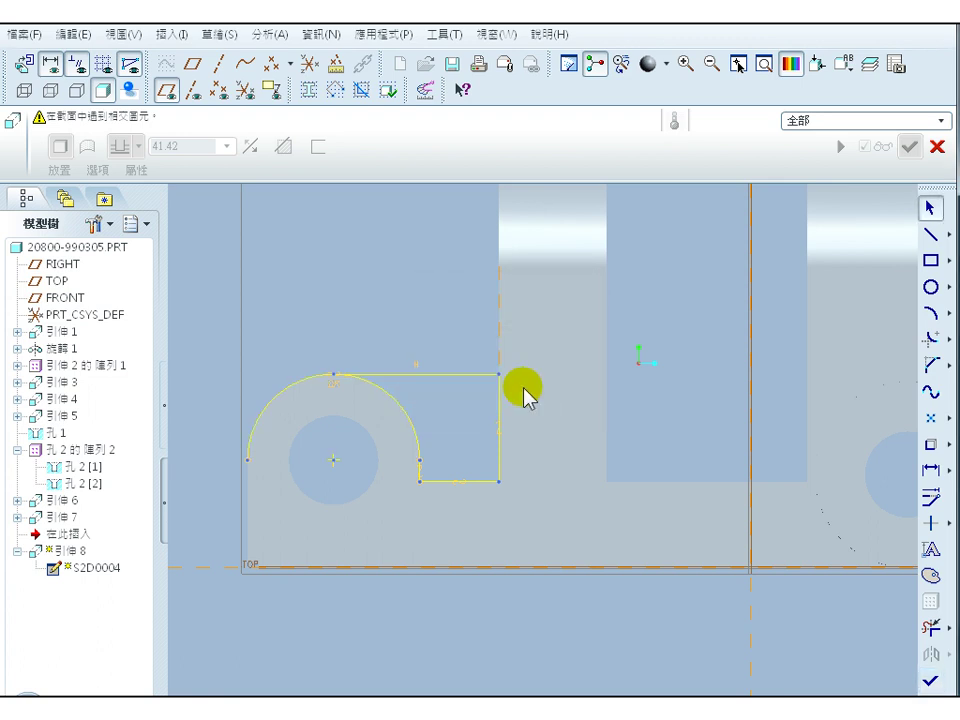
- Trim away the half of the lug arc facing away from the upright and finish the sketch
scroll(328, 400, "down", 2)
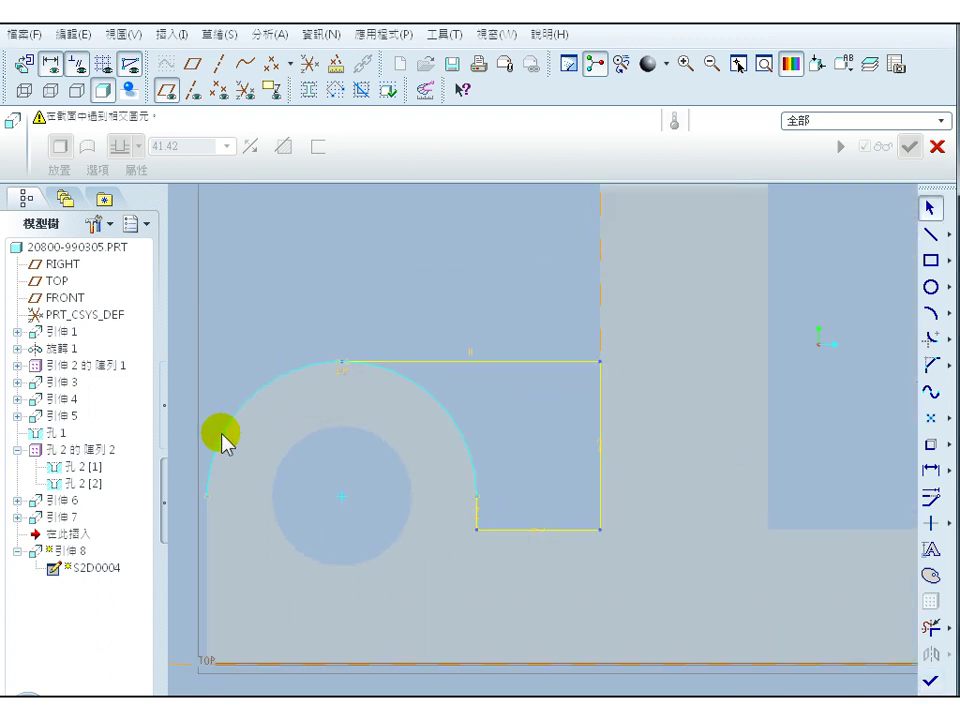
left_click(930, 627)
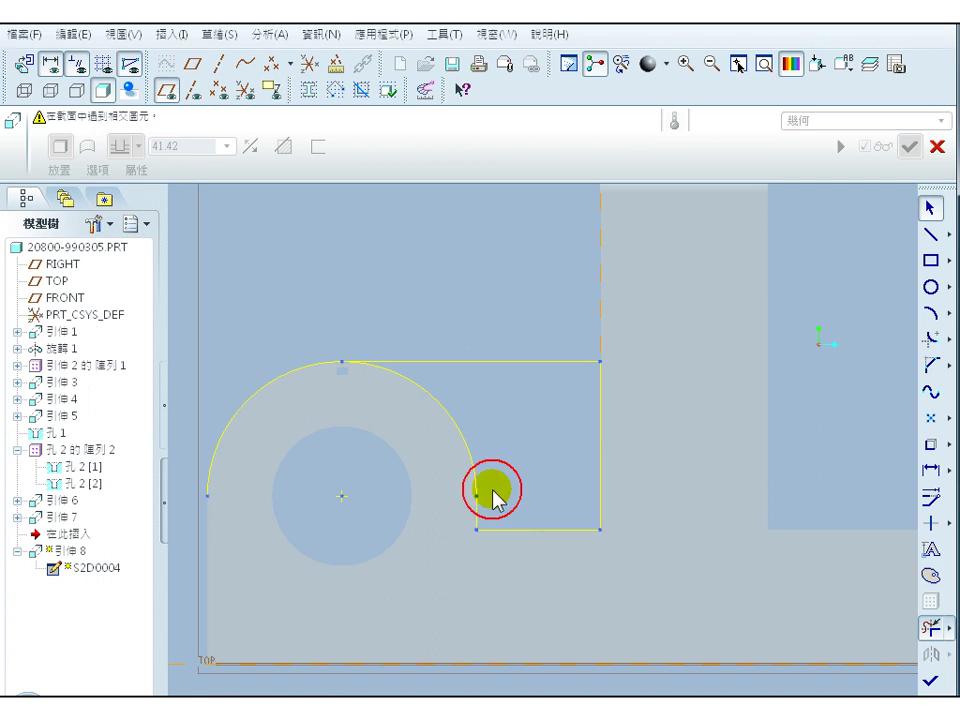
left_click(289, 383)
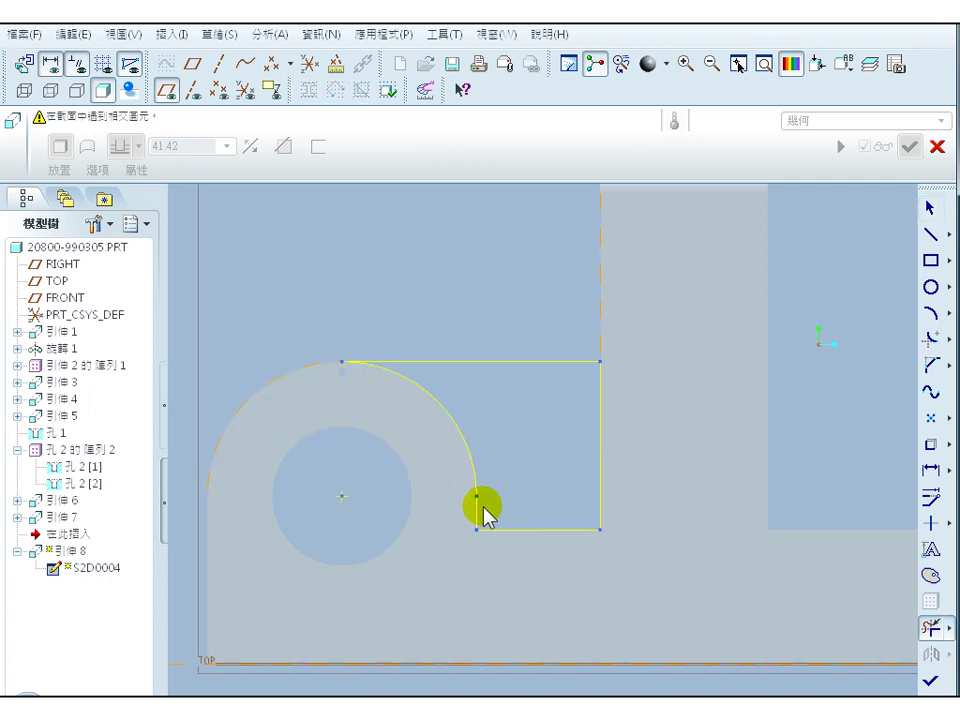
left_click(930, 682)
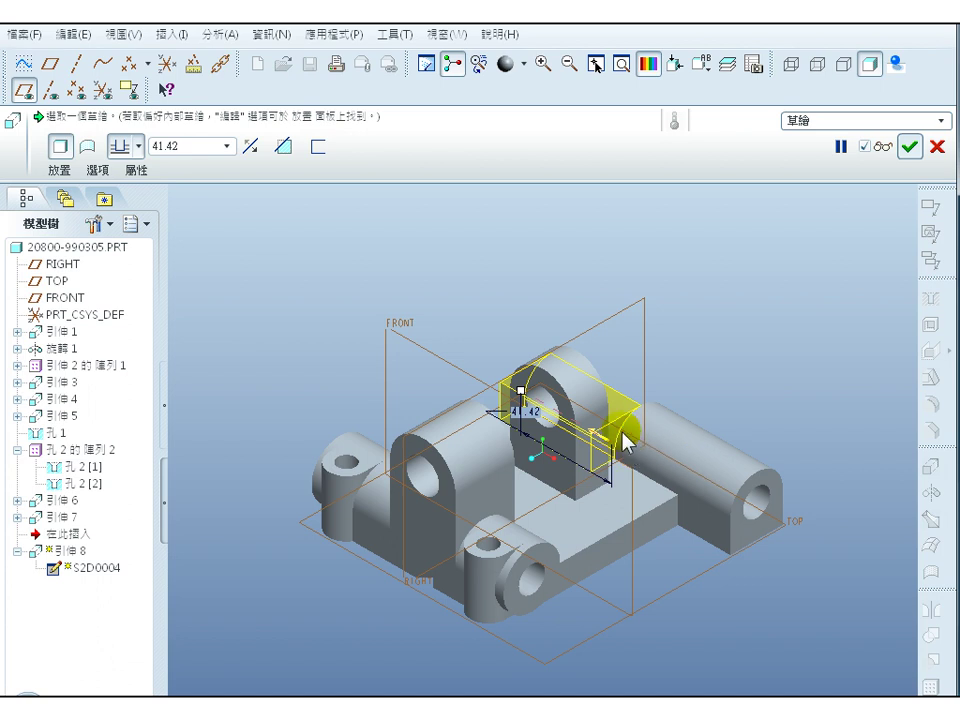
- Reverse the extrusion towards the lug, set its depth to 8 mm, and complete the web between upright and lug
left_click(254, 146)
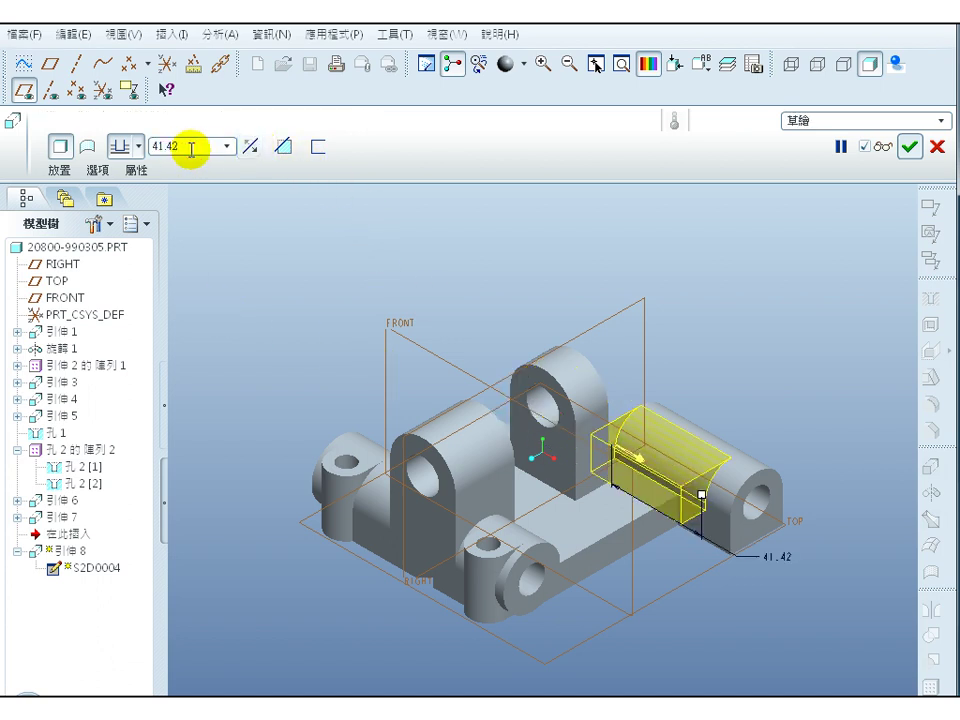
left_click(130, 144)
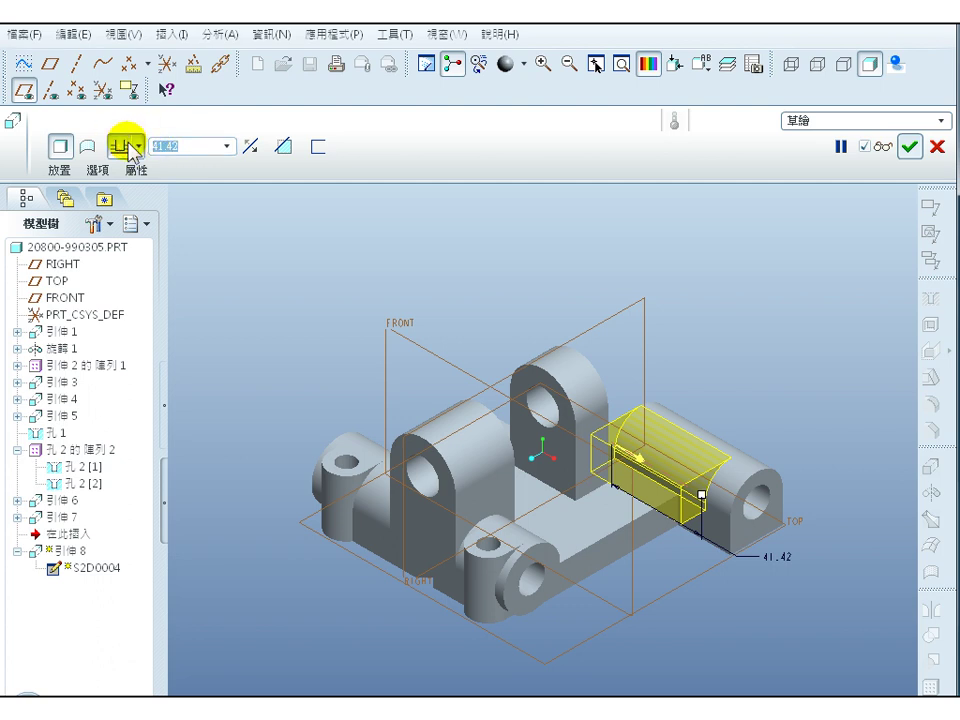
type("8")
key("Return")
left_click(909, 146)
middle_click_drag(845, 375, 827, 424)
middle_click_drag(733, 536, 770, 472)
middle_click_drag(773, 463, 770, 458)
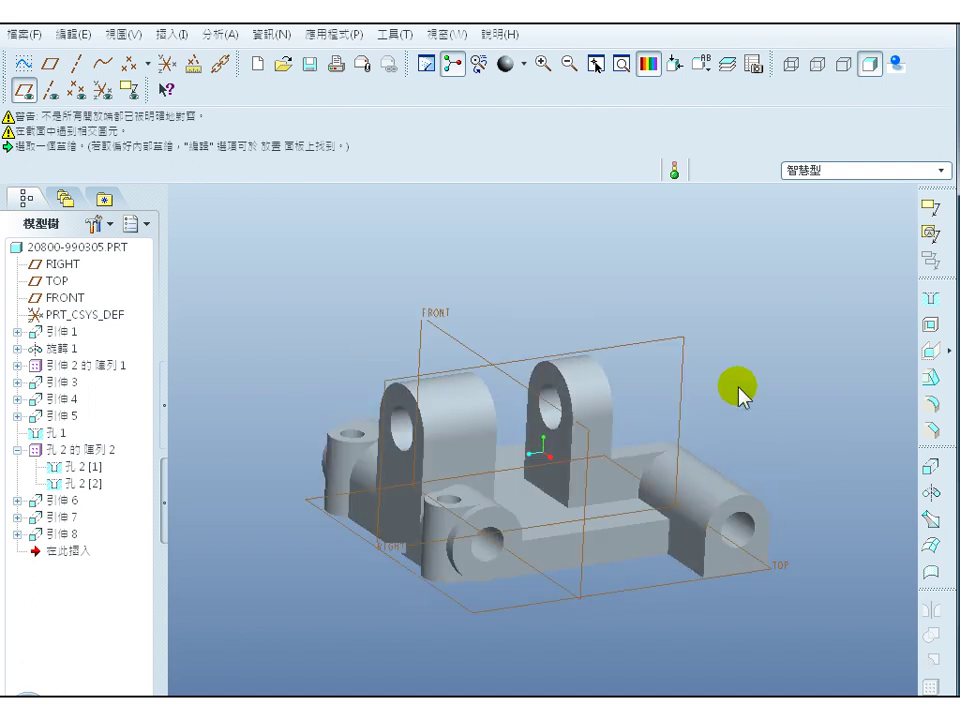
mouse_move(740, 395)
middle_mouse_down()
mouse_move(739, 387)
mouse_move(740, 395)
middle_mouse_up()
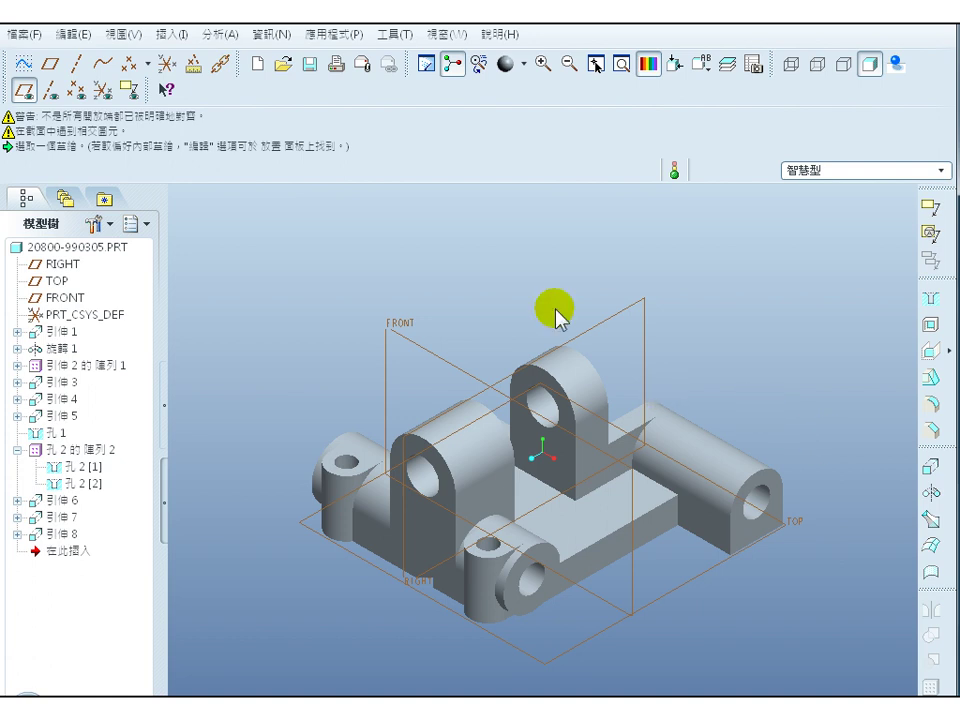
left_click(172, 36)
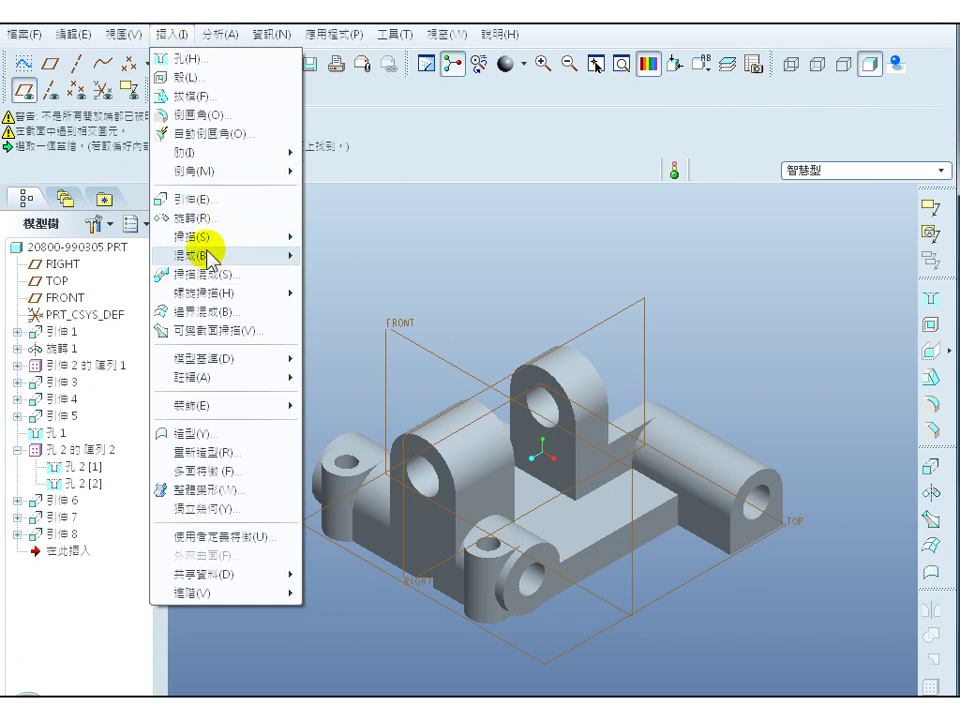
mouse_move(212, 244)
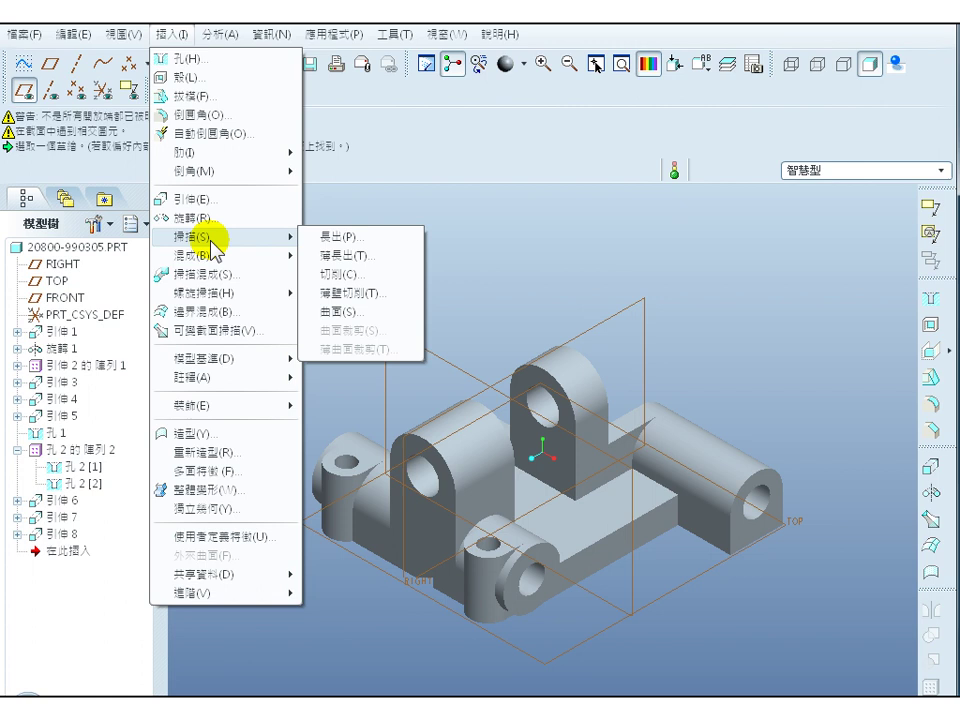
mouse_move(199, 293)
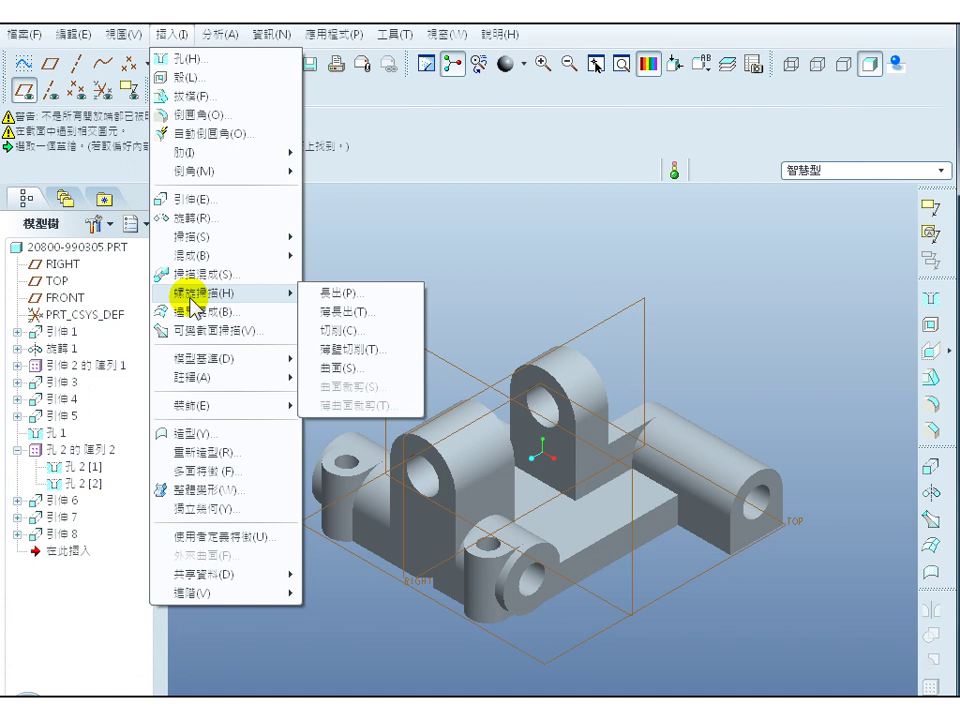
left_click(355, 338)
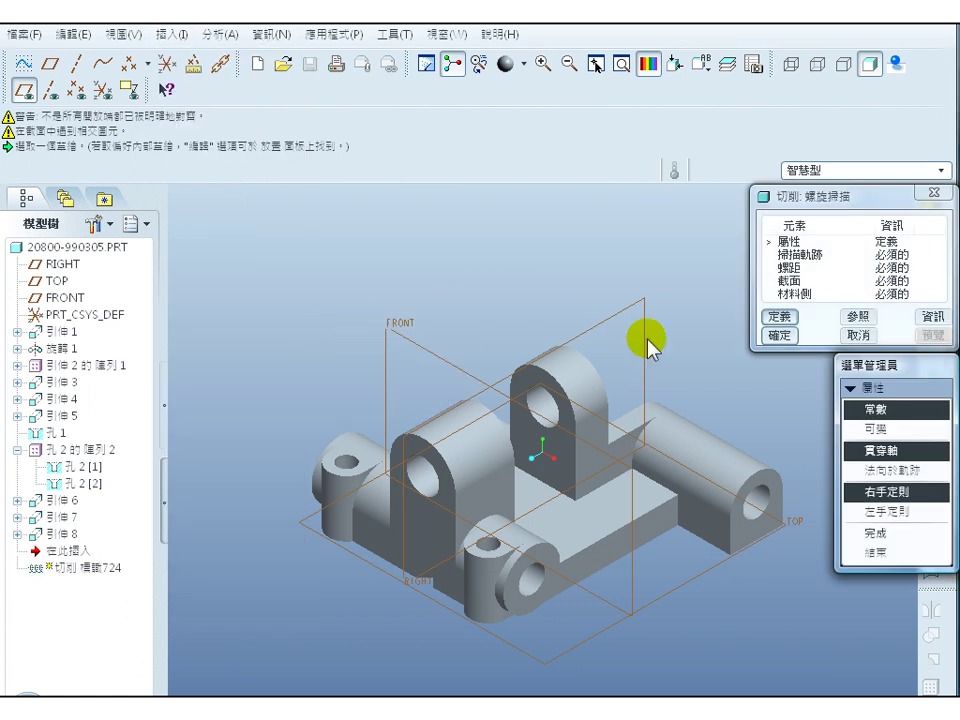
left_click_drag(873, 368, 236, 98)
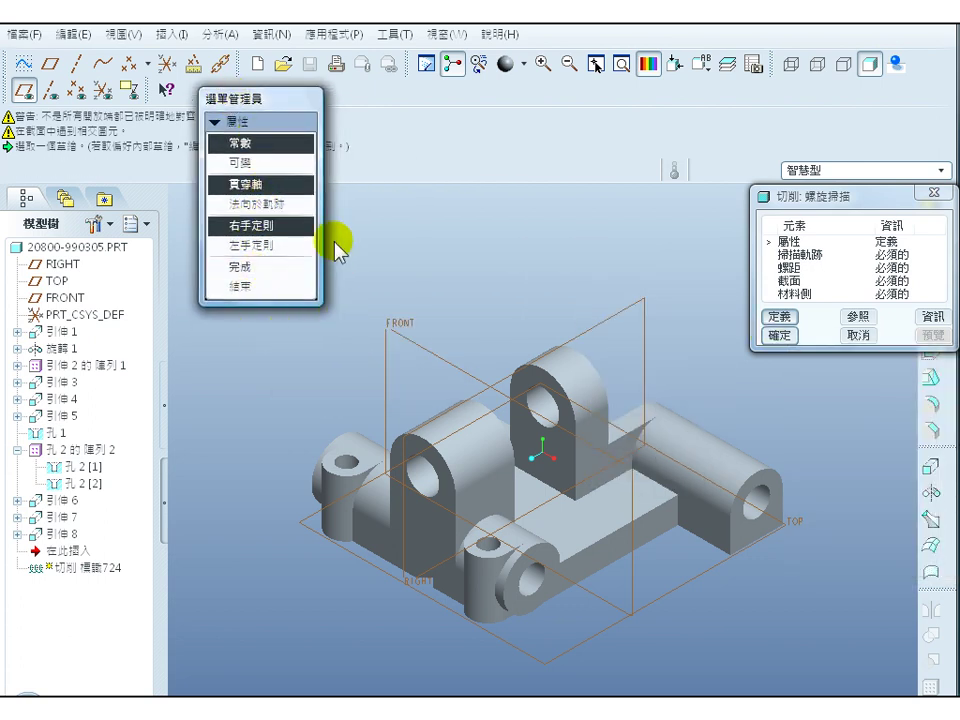
left_click_drag(850, 200, 818, 112)
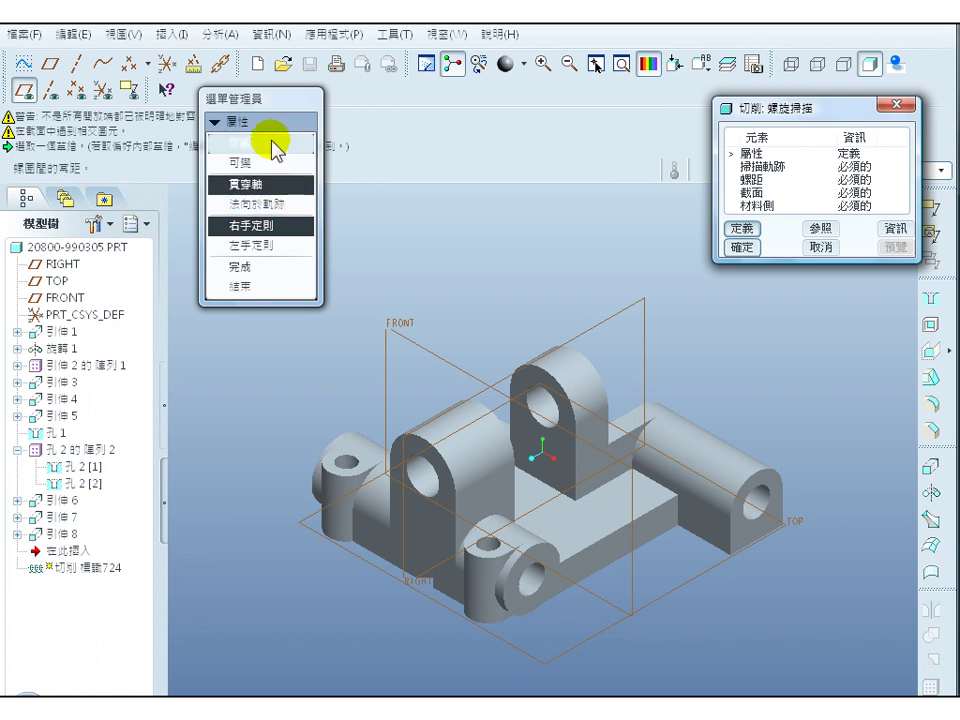
left_click(262, 184)
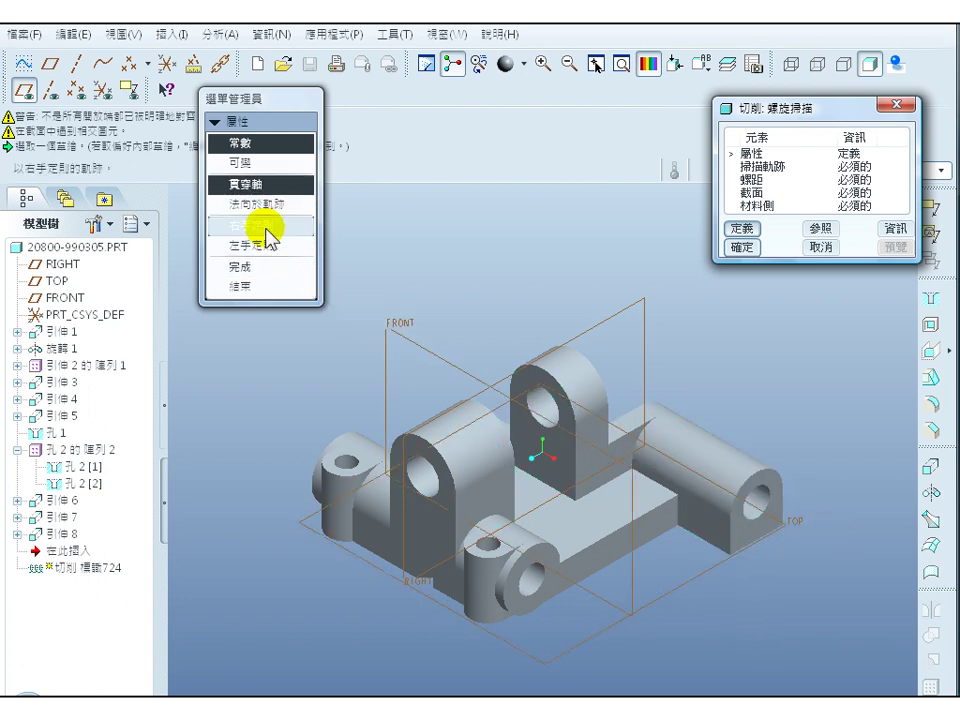
left_click(268, 226)
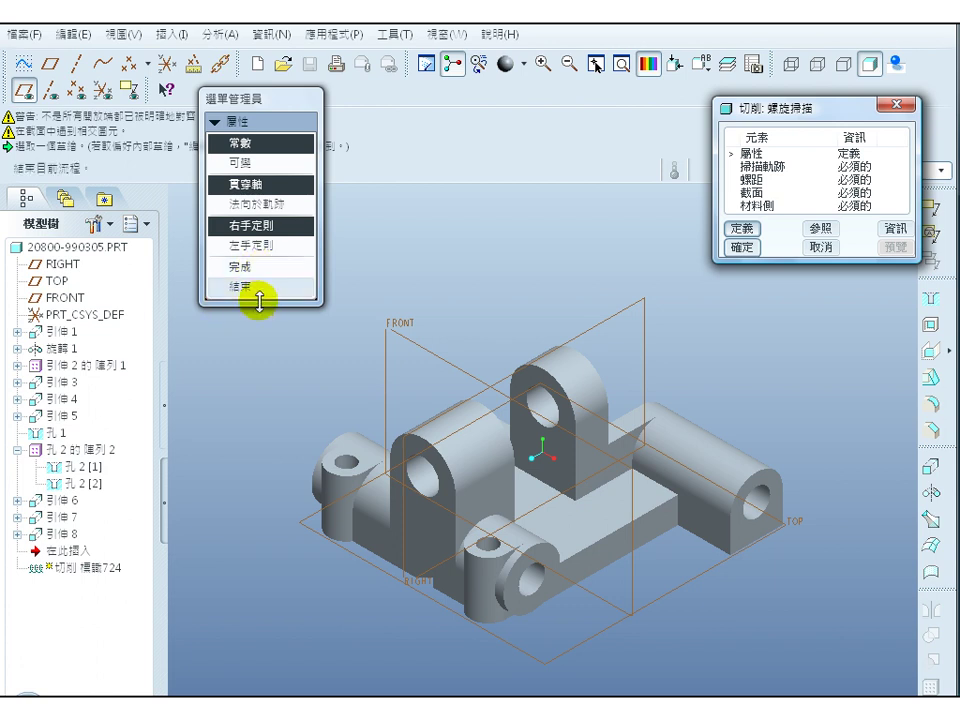
left_click(253, 270)
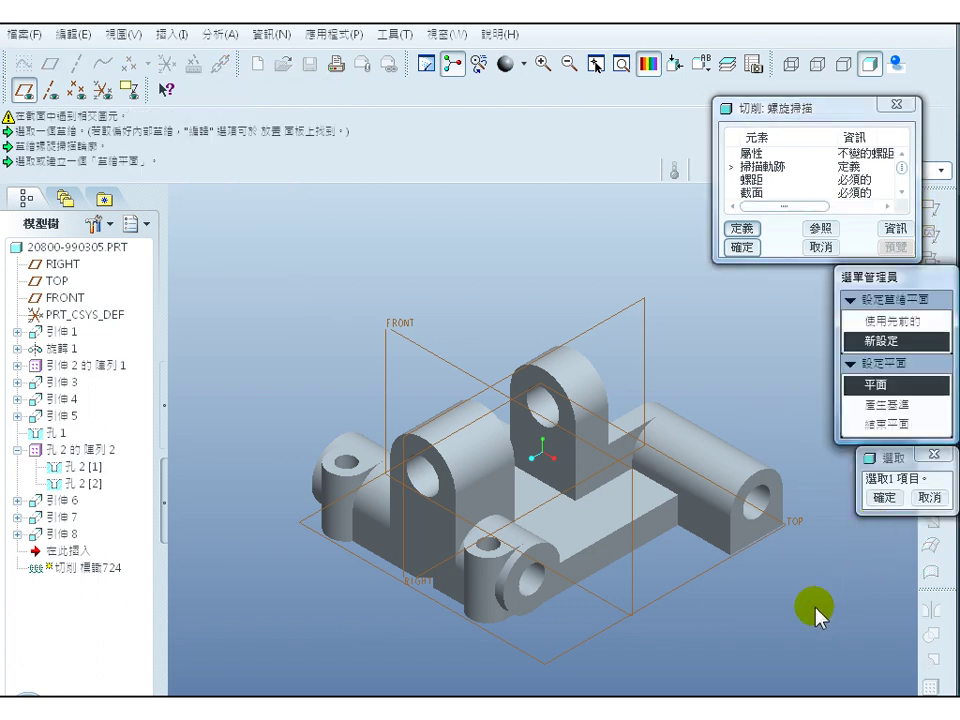
left_click_drag(884, 462, 477, 253)
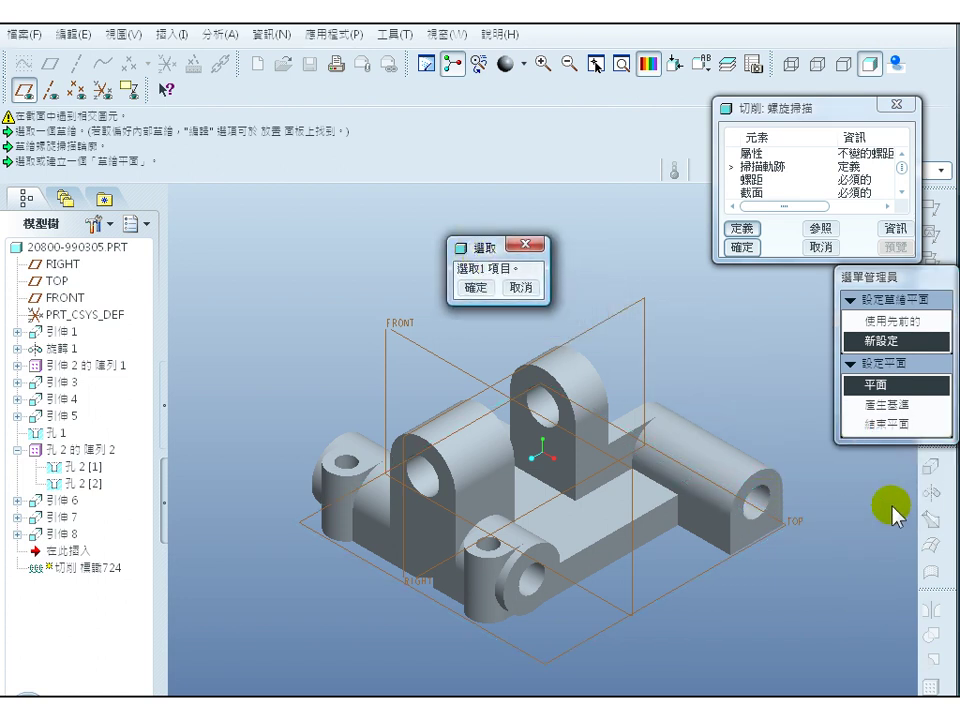
left_click_drag(866, 278, 606, 114)
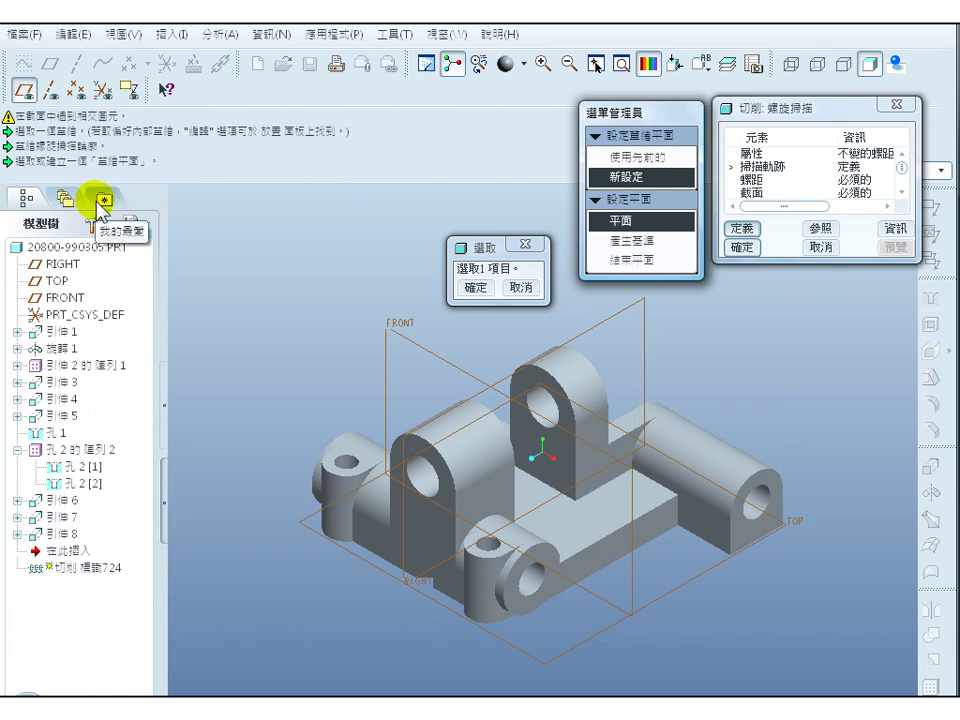
left_click_drag(731, 110, 150, 188)
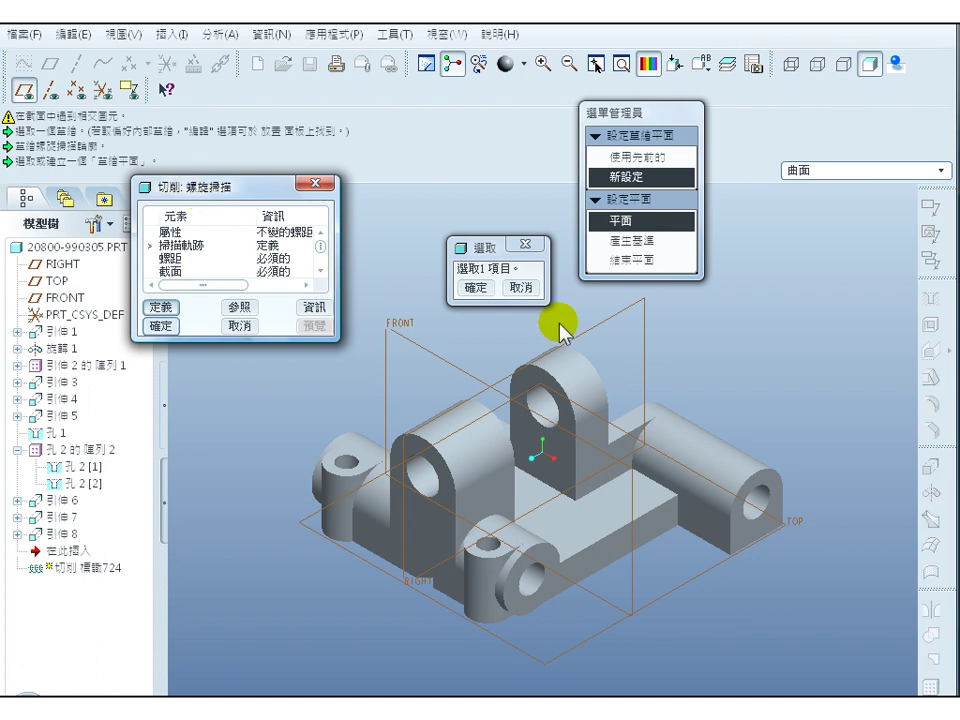
left_click(640, 245)
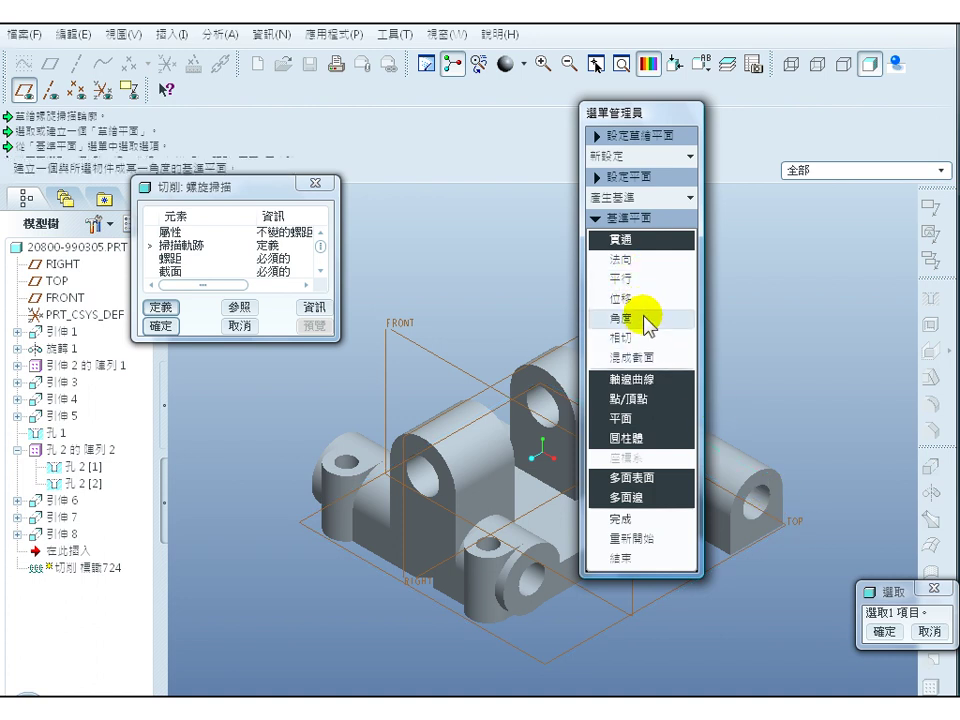
left_click(646, 282)
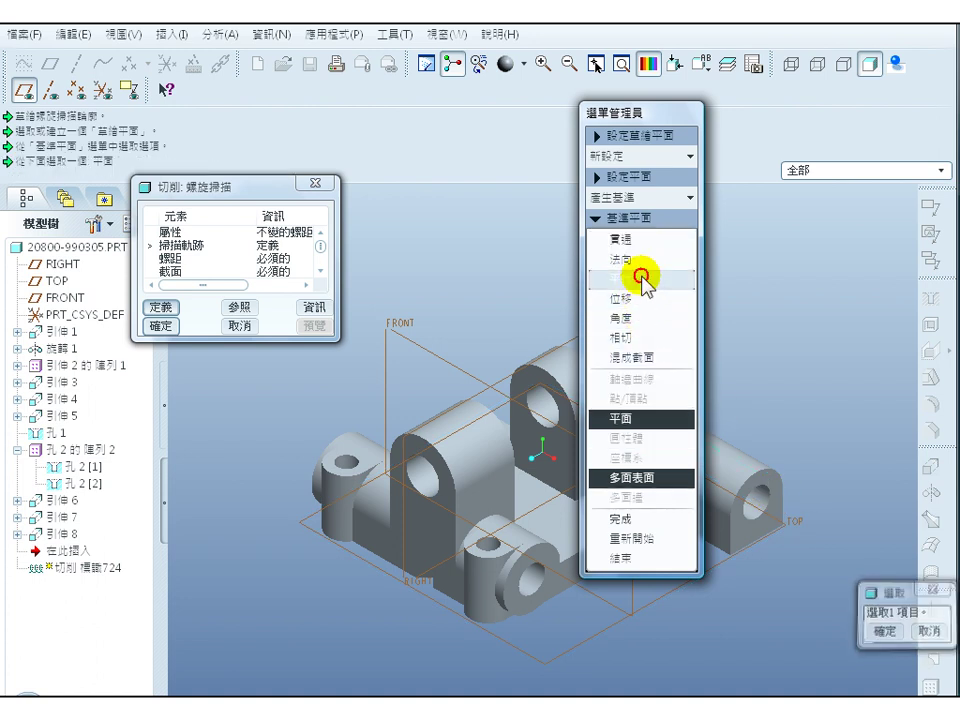
left_click(795, 530)
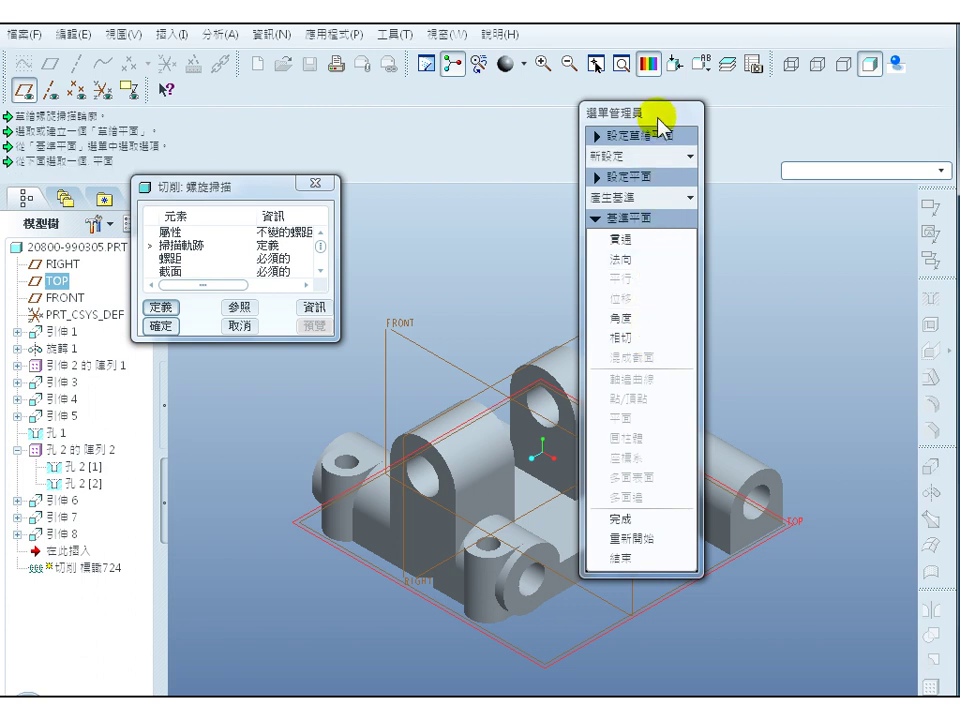
left_click_drag(659, 117, 495, 100)
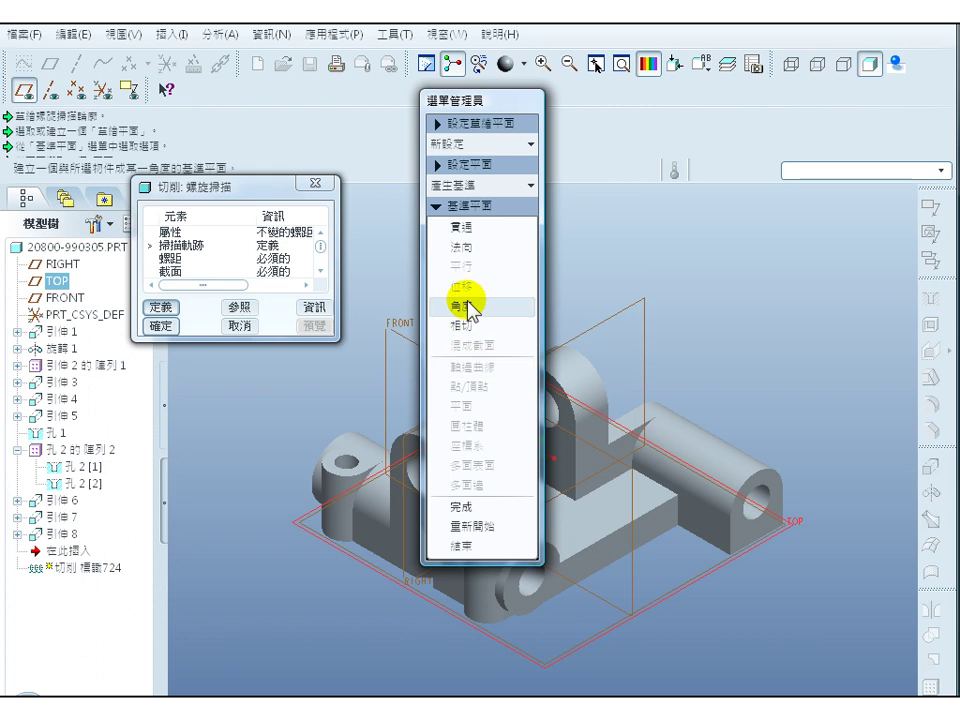
left_click(478, 508)
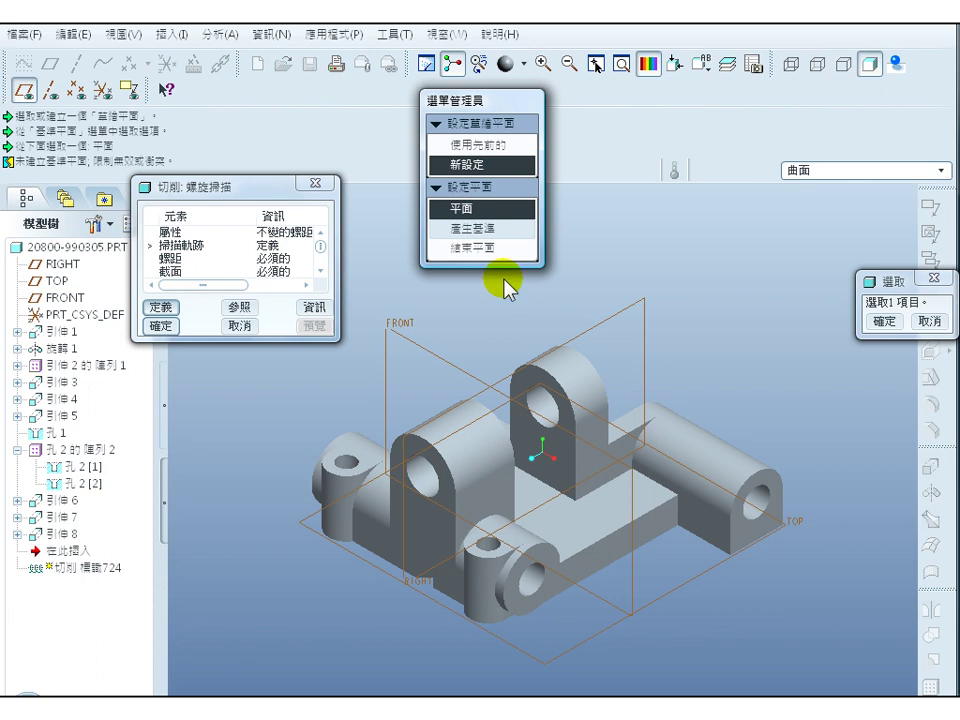
left_click(490, 229)
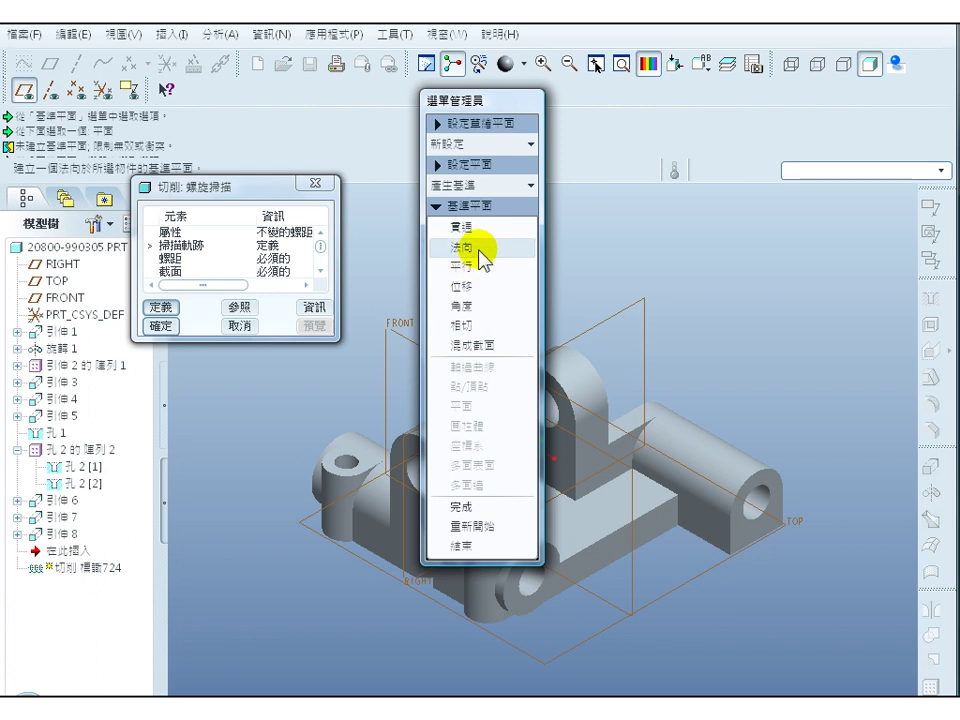
left_click(479, 267)
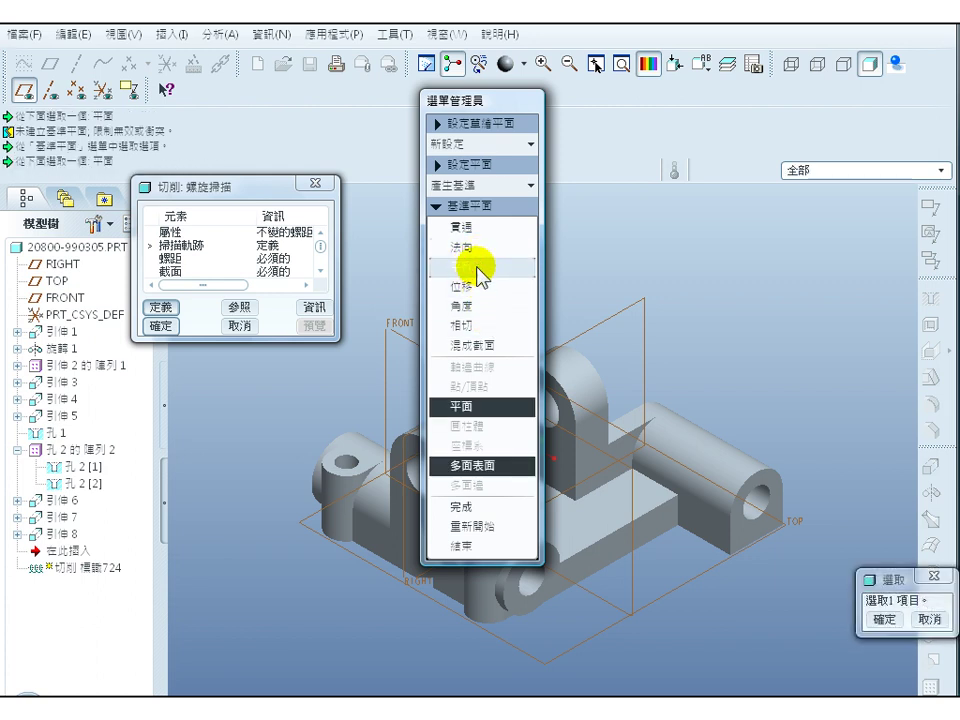
left_click(794, 524)
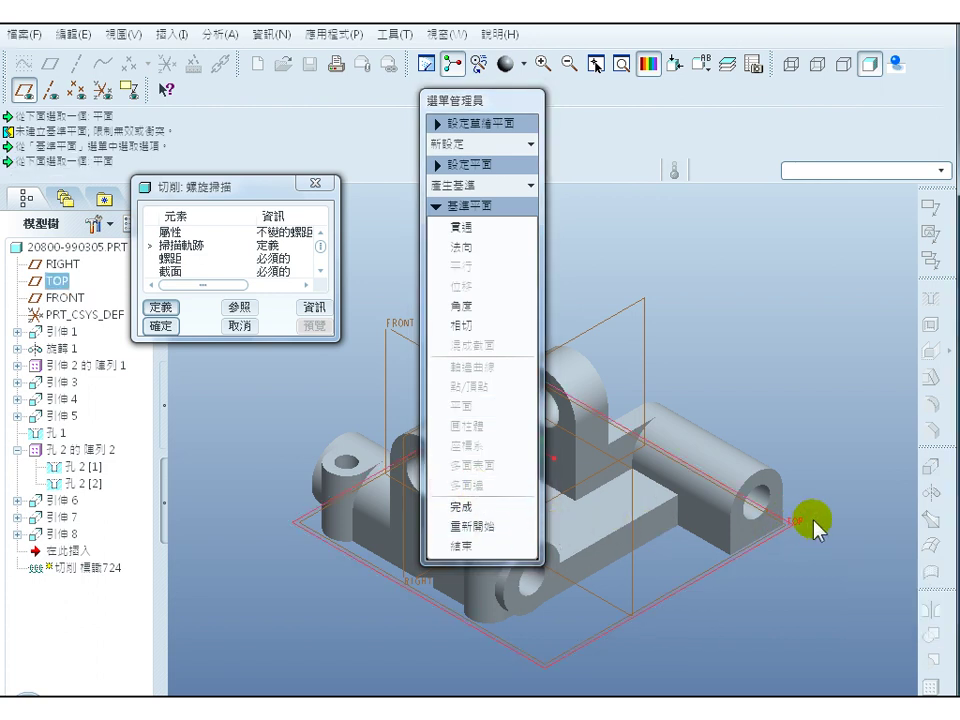
left_click_drag(491, 103, 430, 78)
left_click_drag(285, 190, 240, 191)
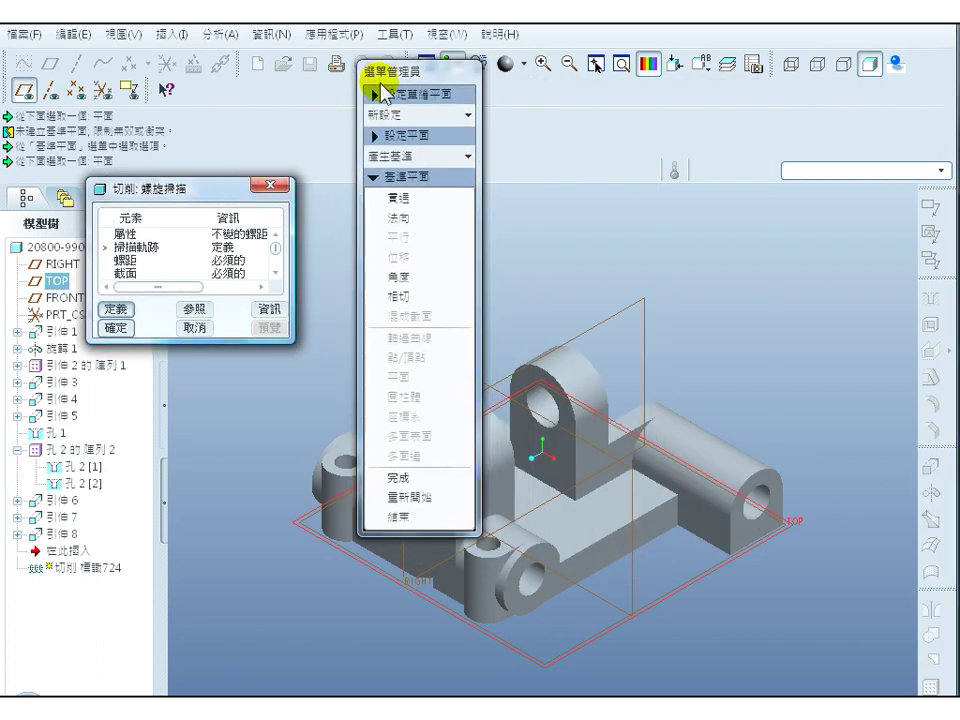
left_click_drag(410, 72, 386, 82)
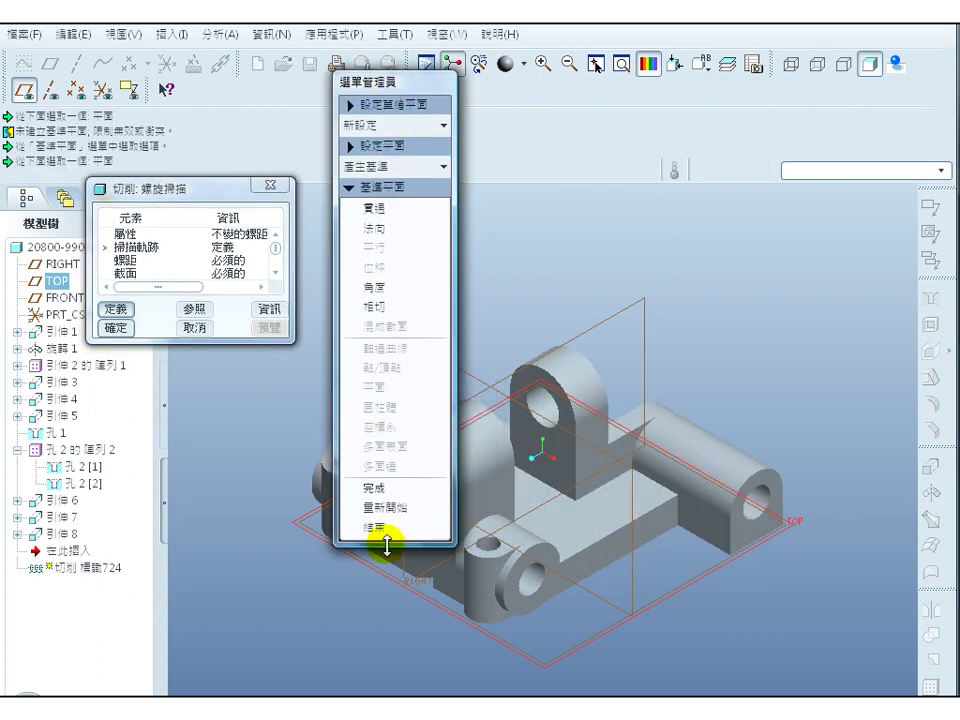
left_click(380, 489)
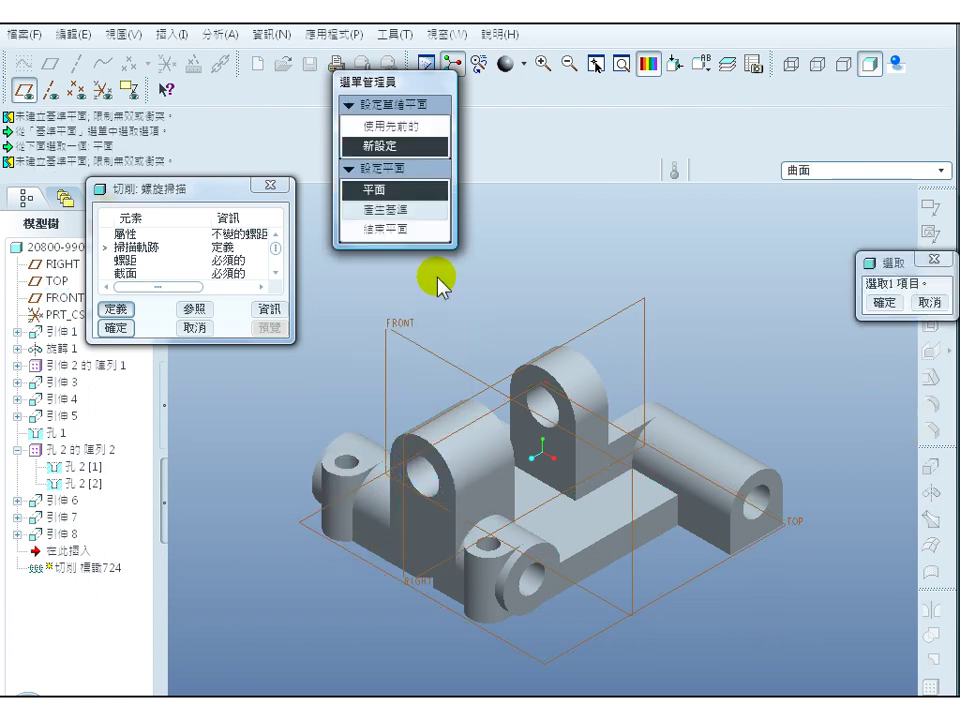
left_click(932, 303)
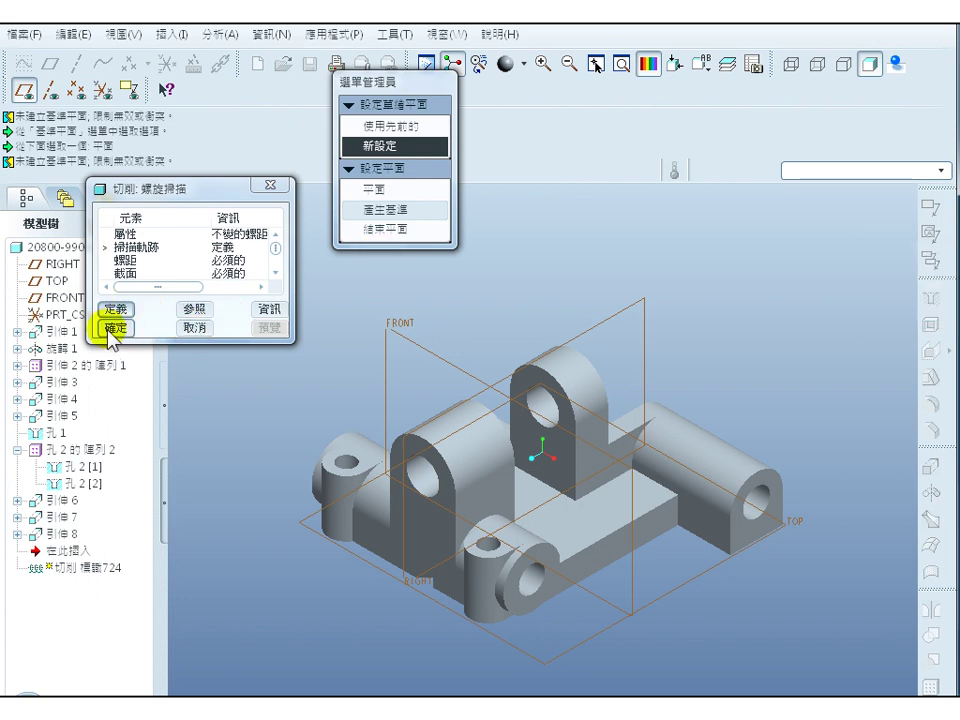
left_click(198, 330)
left_click(176, 294)
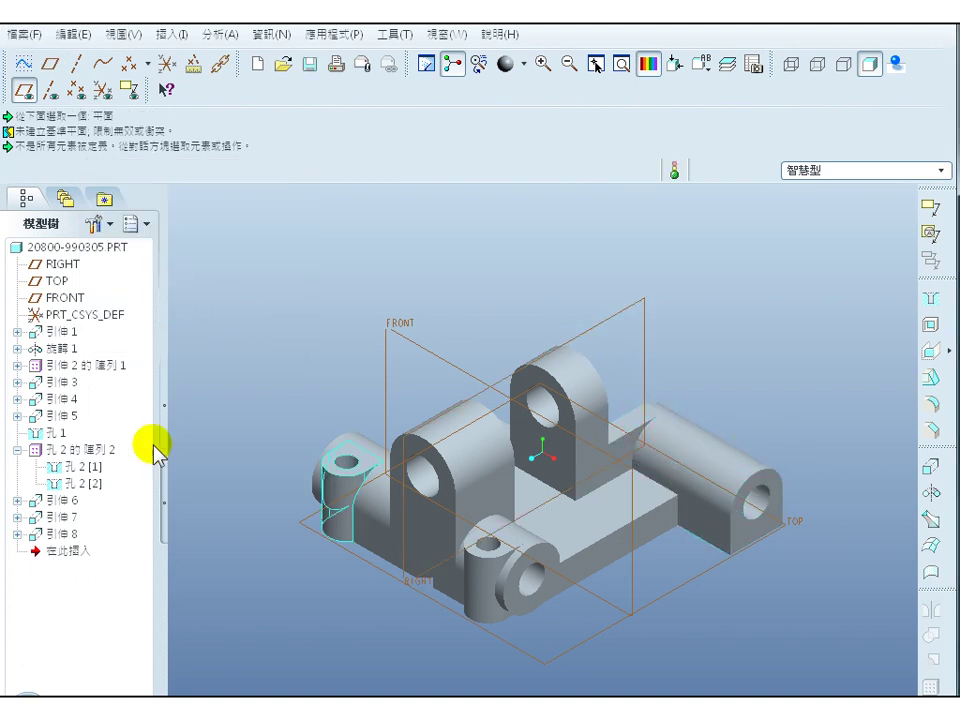
- Create a datum plane offset 15 mm from the TOP plane
left_click(50, 65)
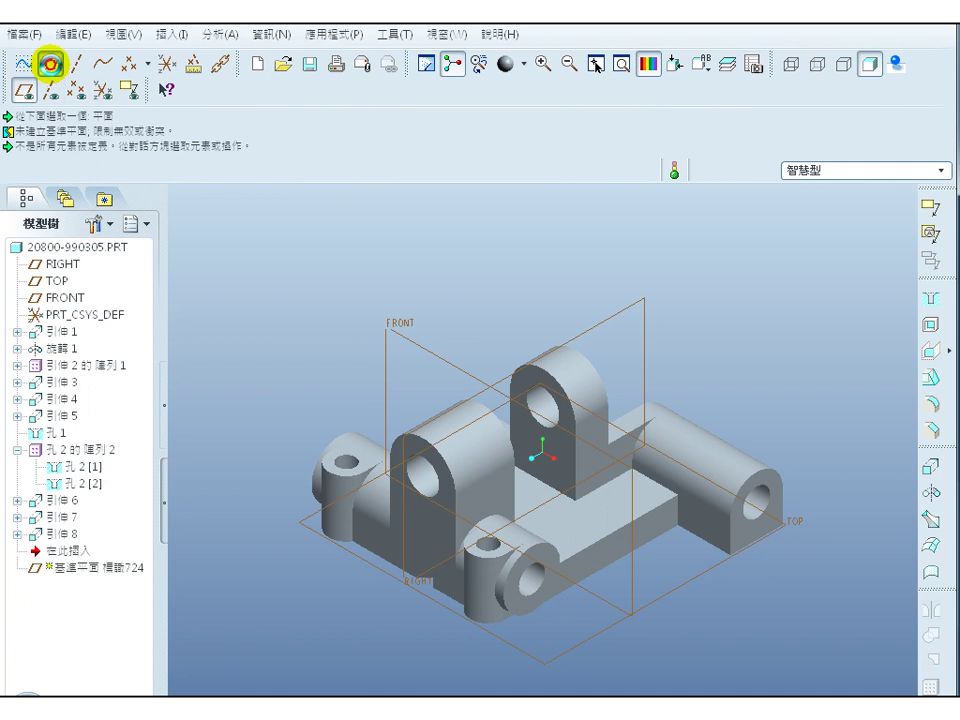
left_click(797, 530)
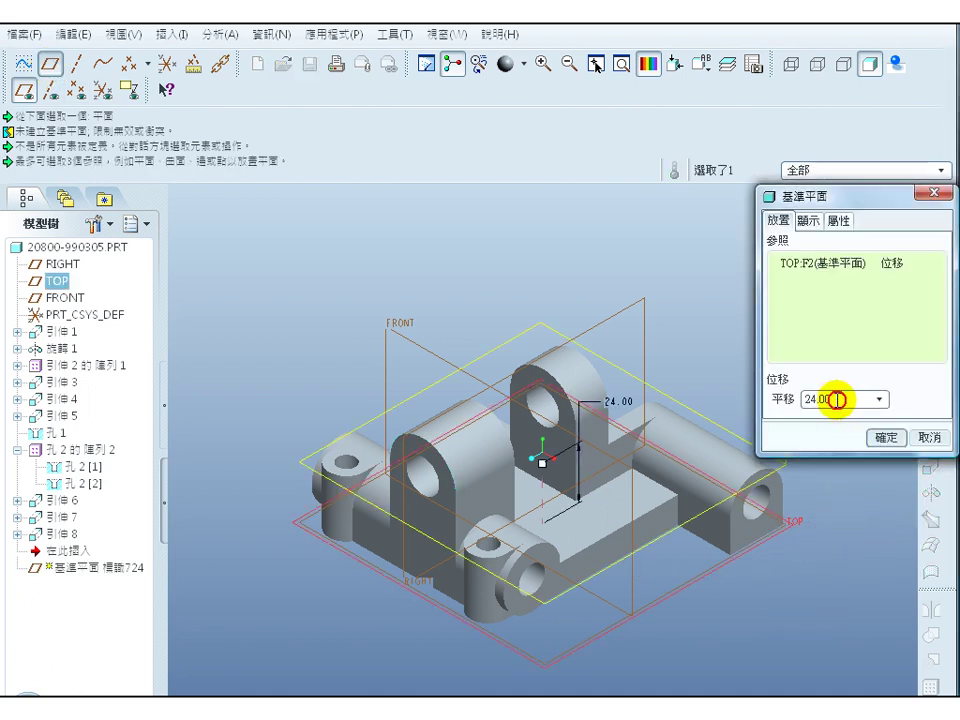
left_click_drag(831, 399, 806, 398)
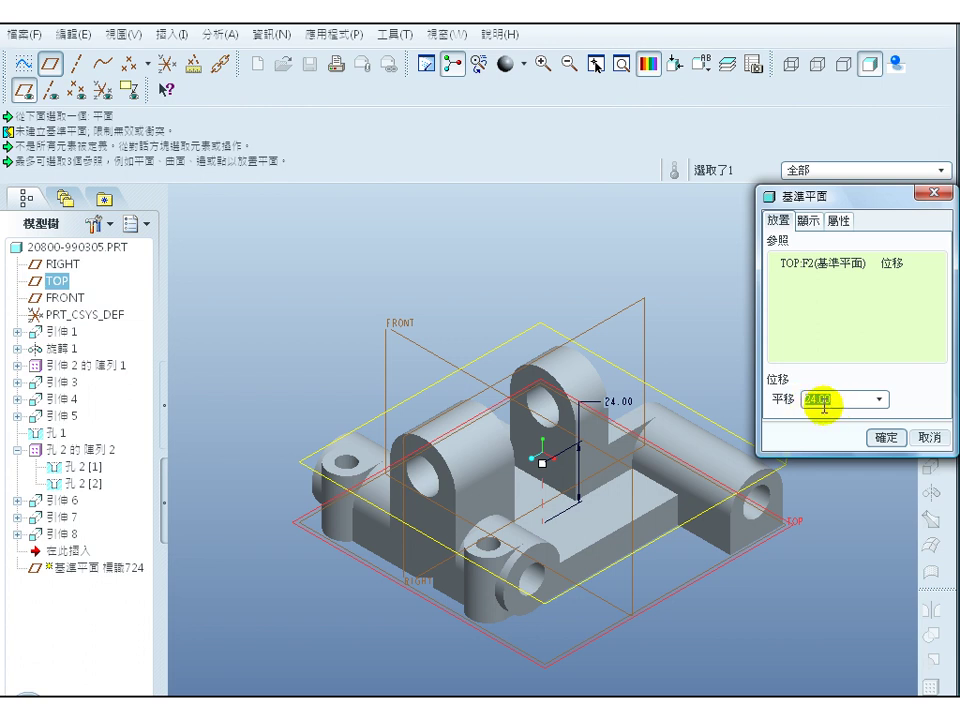
type("15")
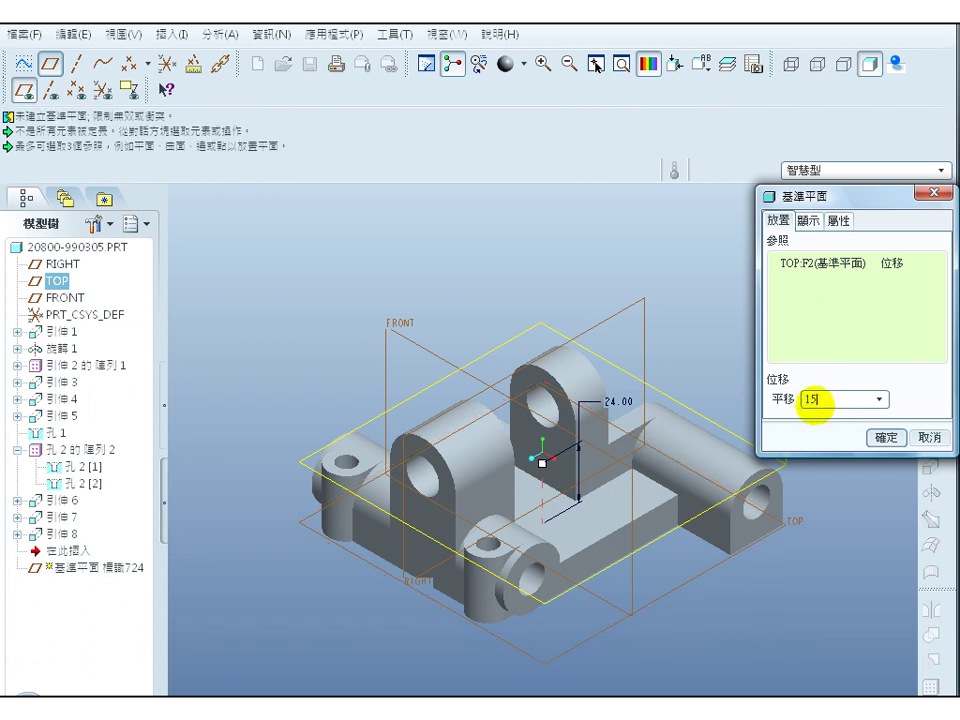
left_click(885, 437)
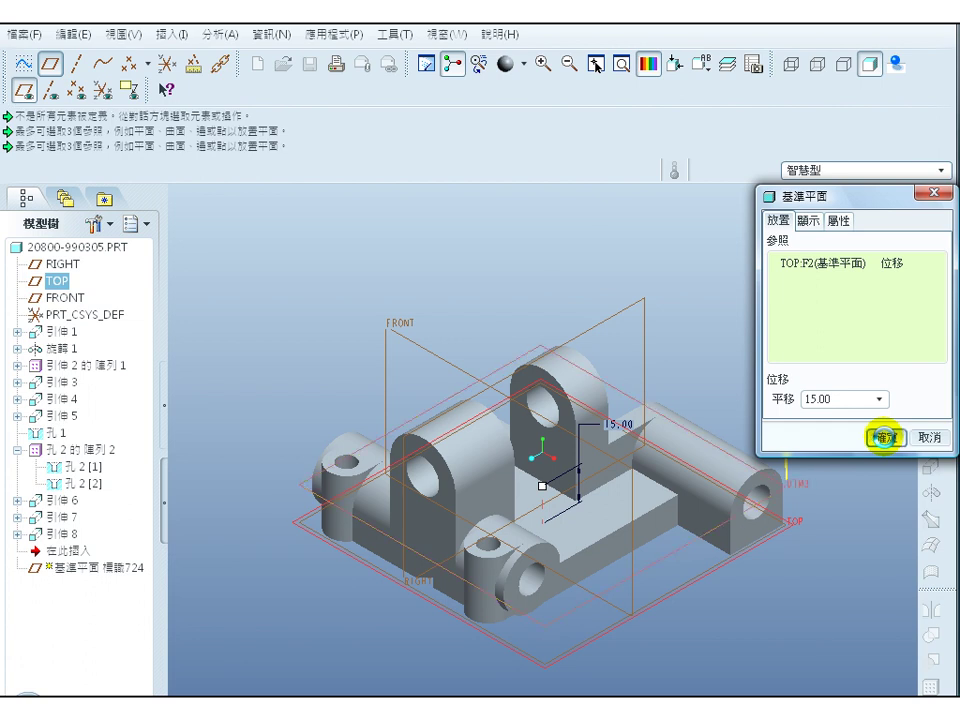
left_click(874, 422)
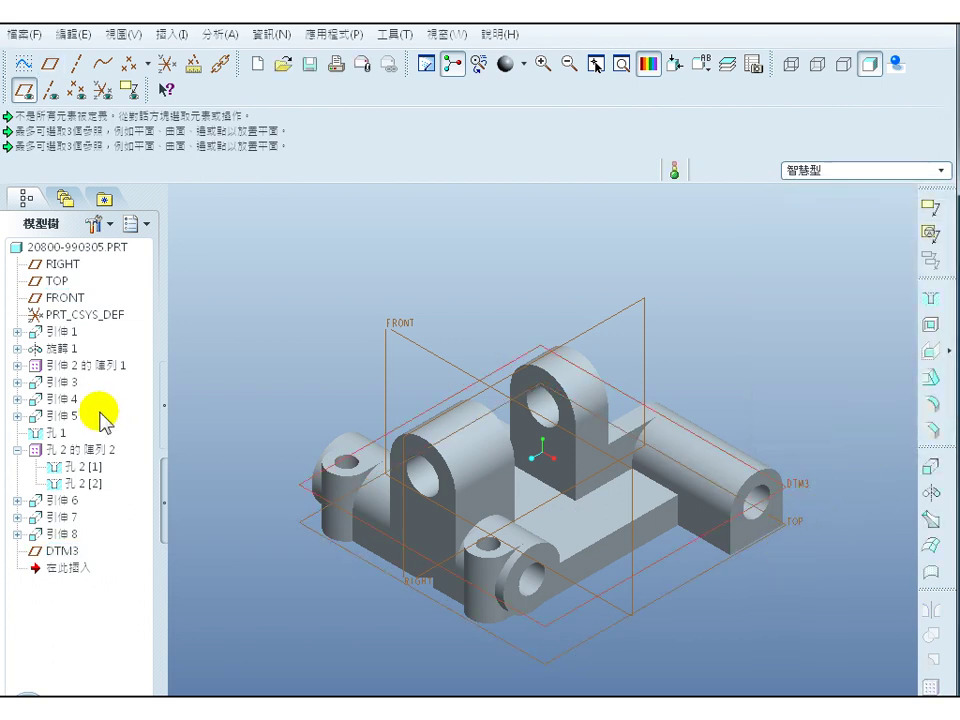
- Create a datum axis through the bore of the long round-topped lug and turn on the display of axes
left_click(76, 66)
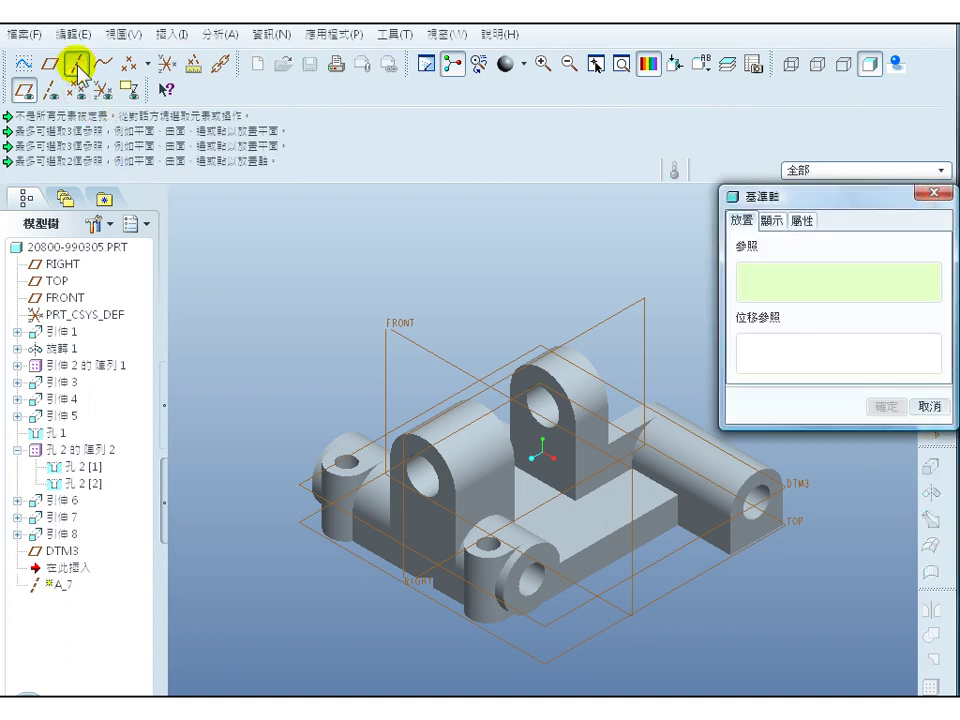
left_click(762, 495)
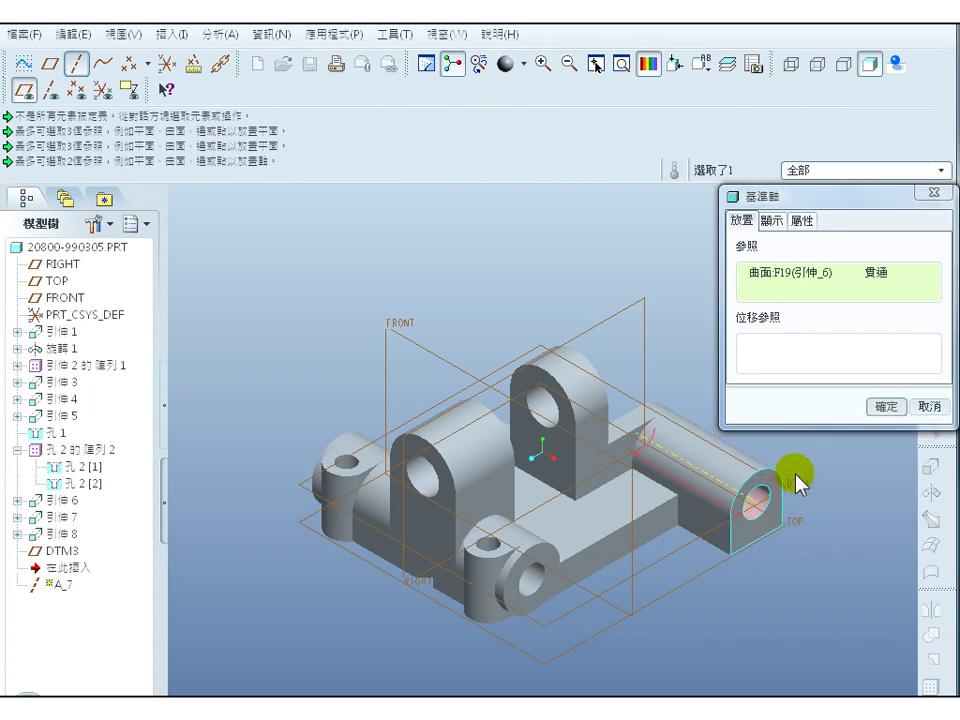
left_click(885, 400)
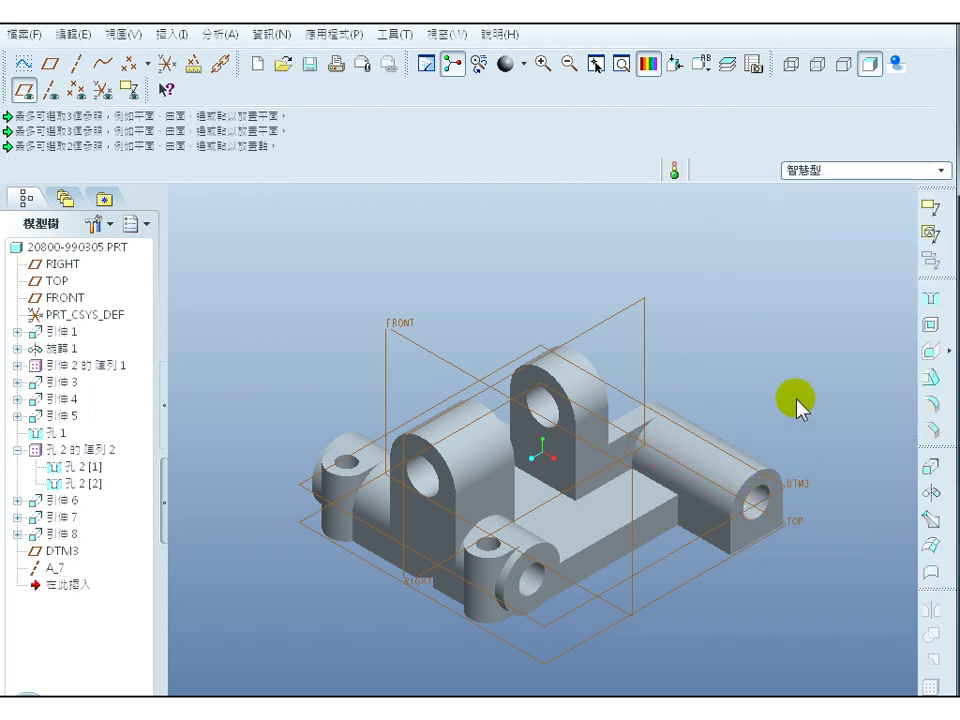
left_click(42, 89)
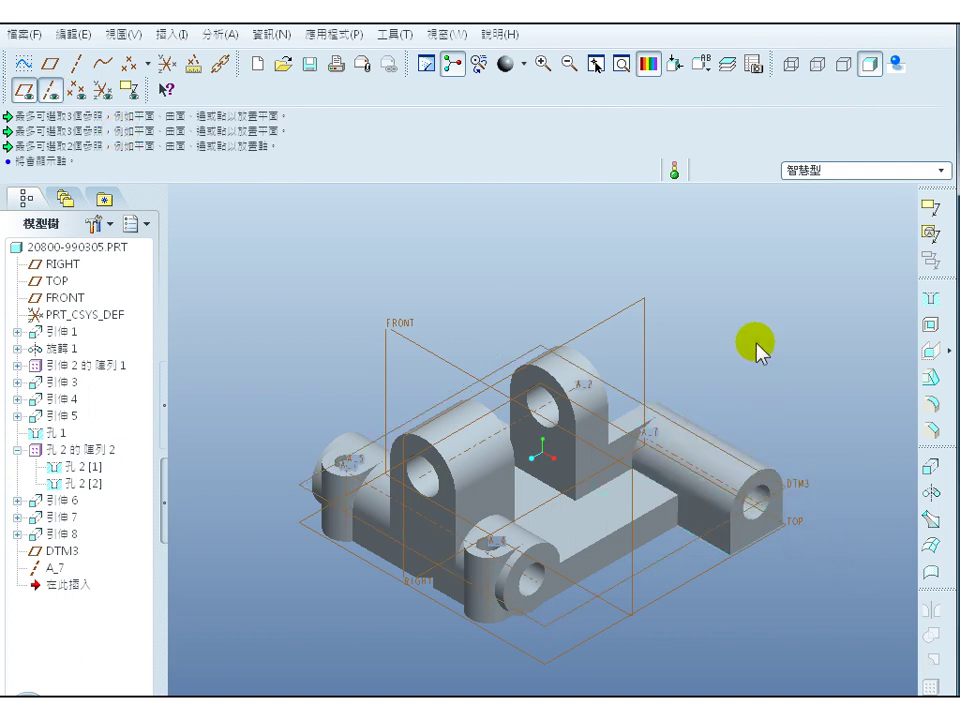
- Start a helical sweep cut with constant pitch, section through the axis and right-handed rule, and accept the attributes
left_click(172, 33)
mouse_move(250, 293)
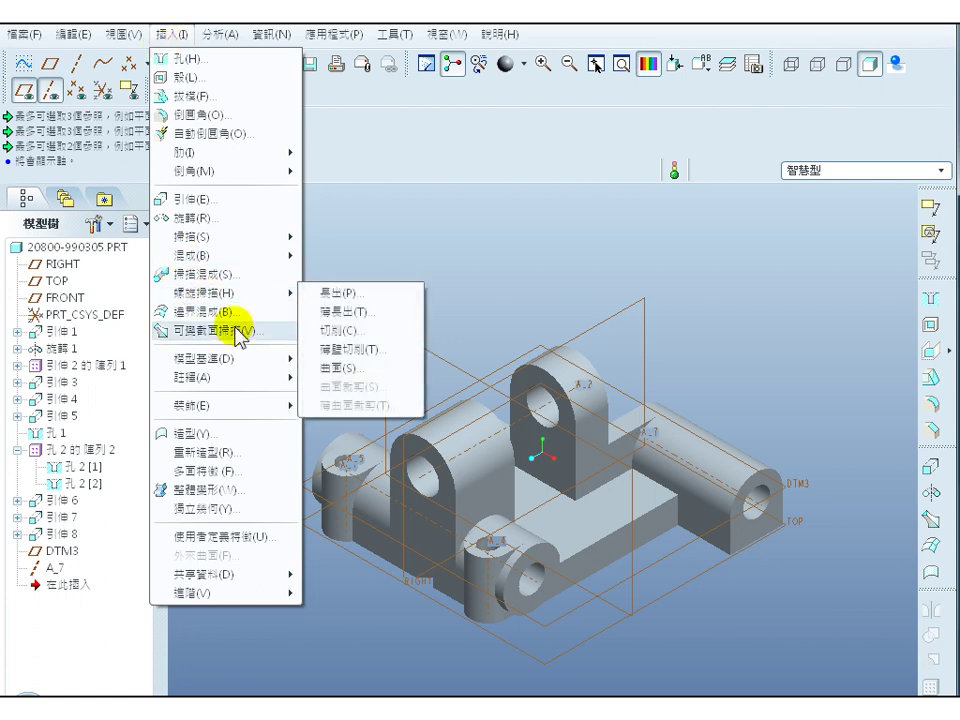
left_click(340, 330)
left_click_drag(900, 370, 510, 75)
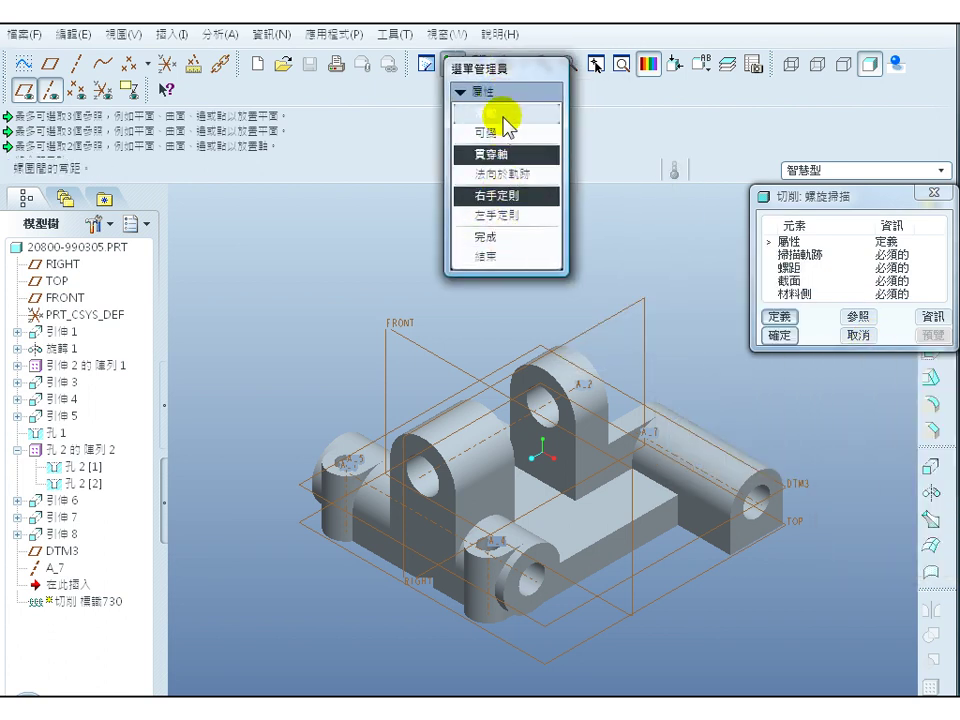
left_click(525, 160)
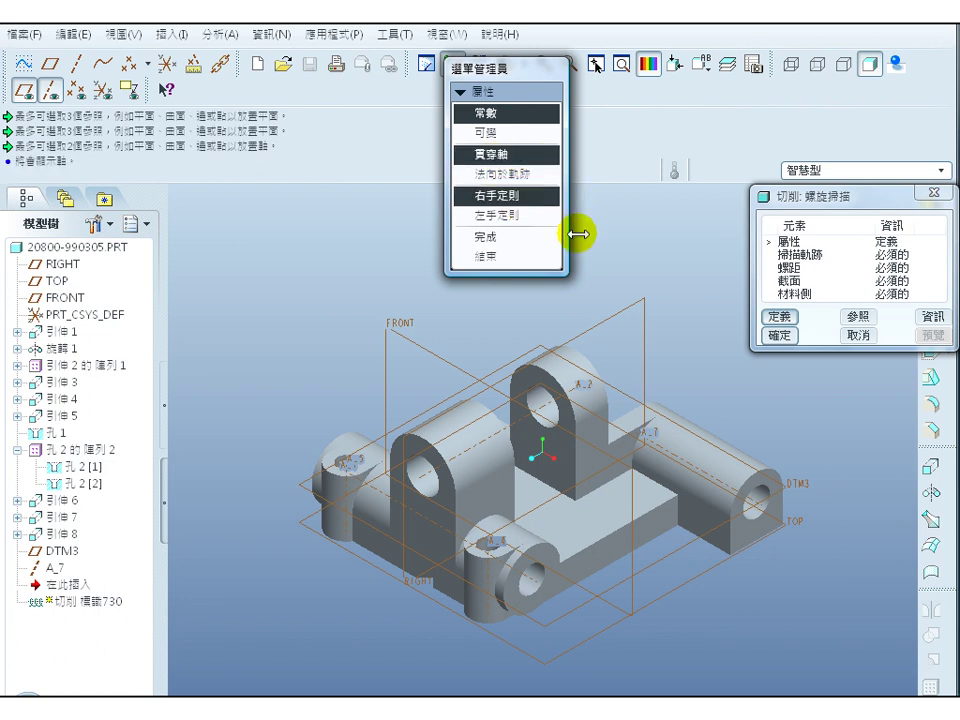
left_click(489, 237)
- Set DTM3 as the sketching plane for the sweep profile, accepting its viewing direction and the default orientation
left_click_drag(872, 363, 428, 112)
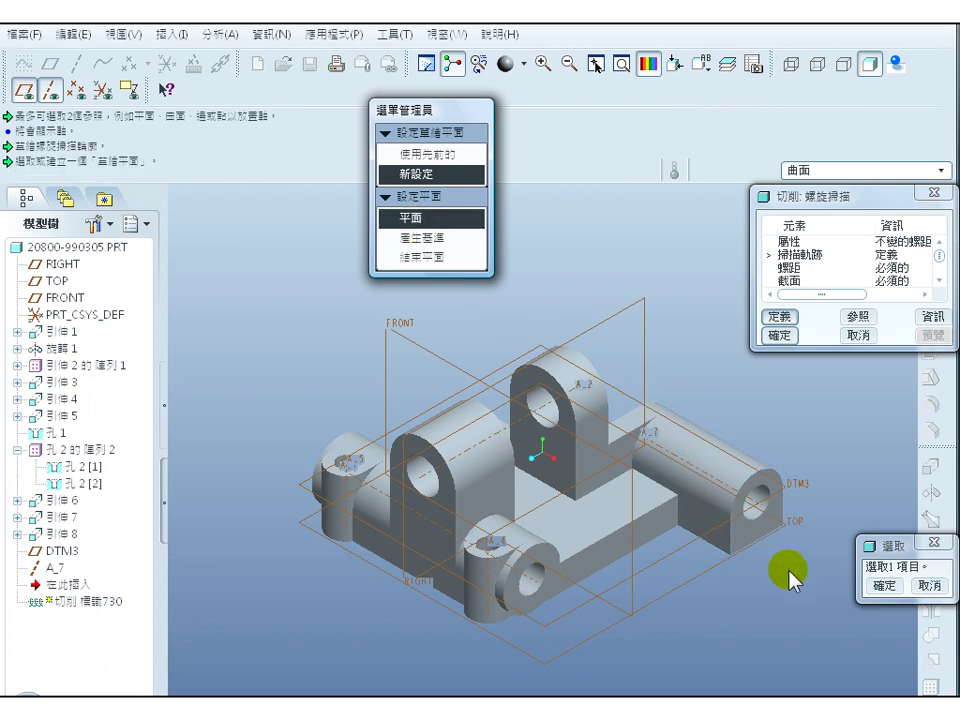
left_click(802, 484)
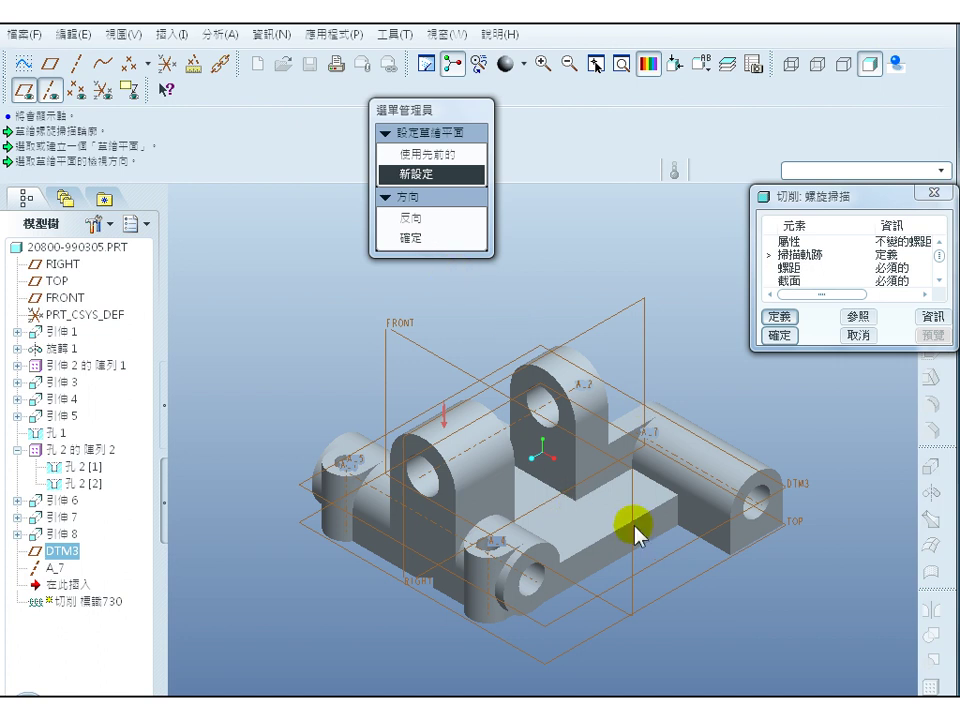
left_click(419, 241)
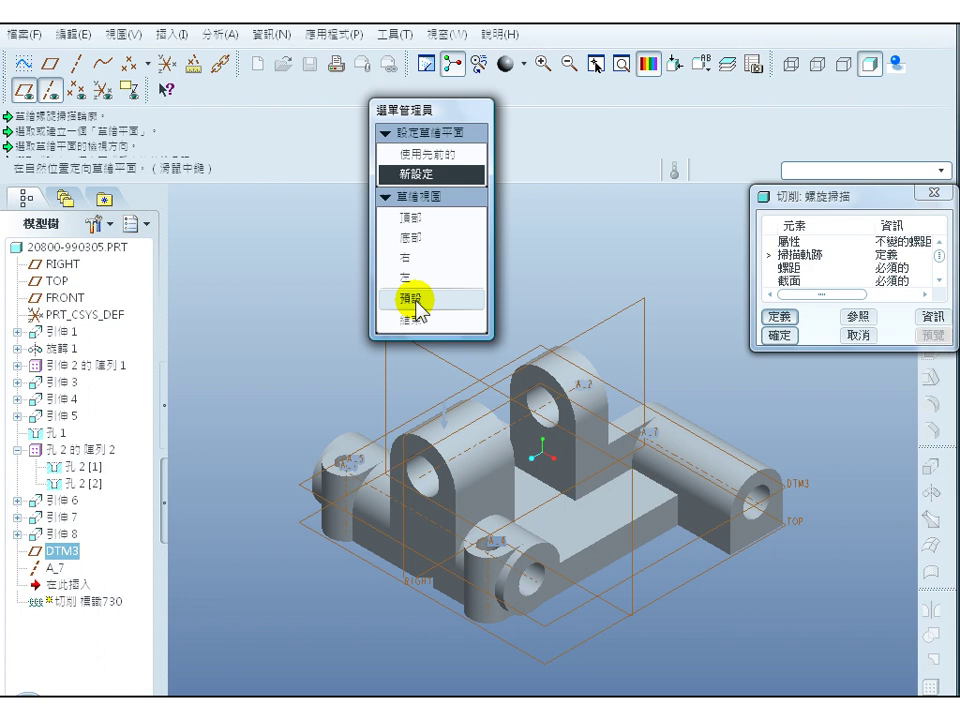
left_click(418, 300)
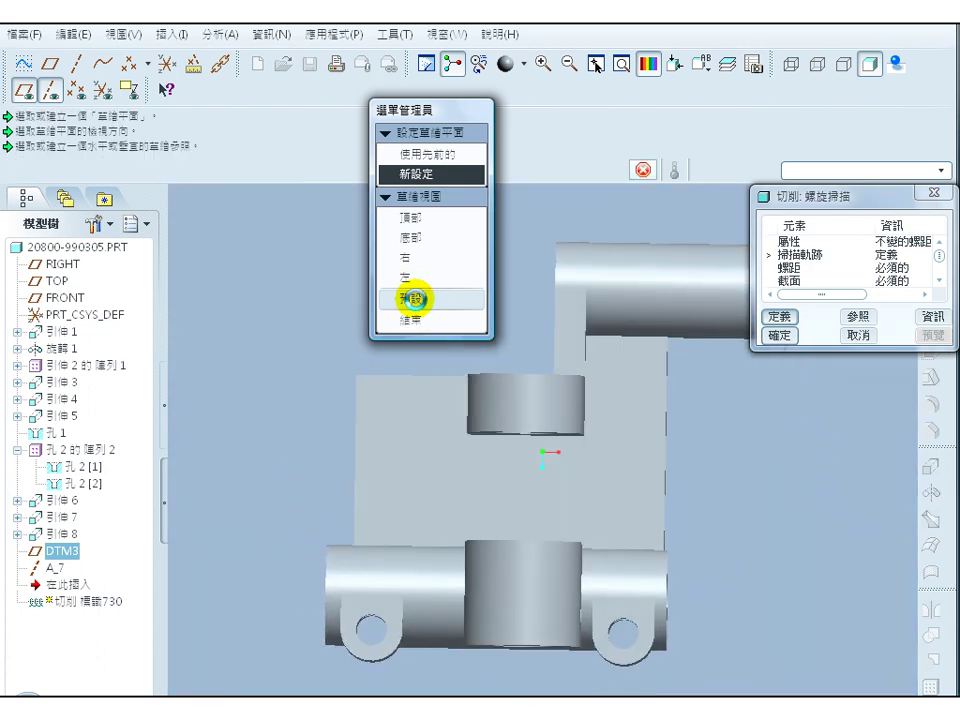
left_click_drag(883, 201, 288, 203)
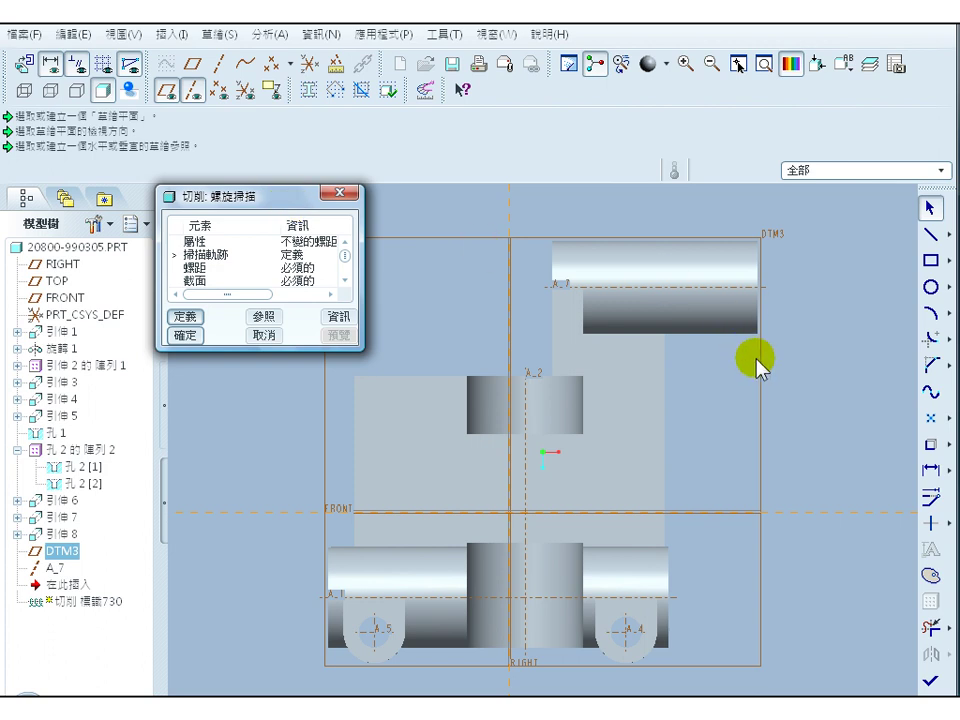
- Draw a horizontal centerline along axis A_7 of the long lug's bore and try to finish the sketch
left_click(945, 233)
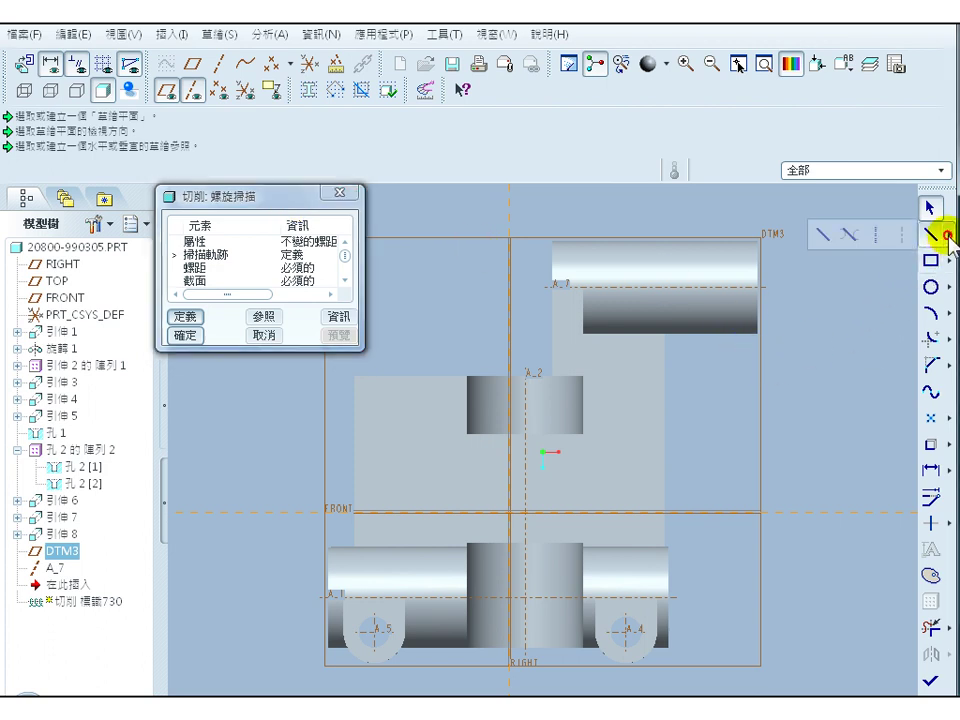
left_click(877, 238)
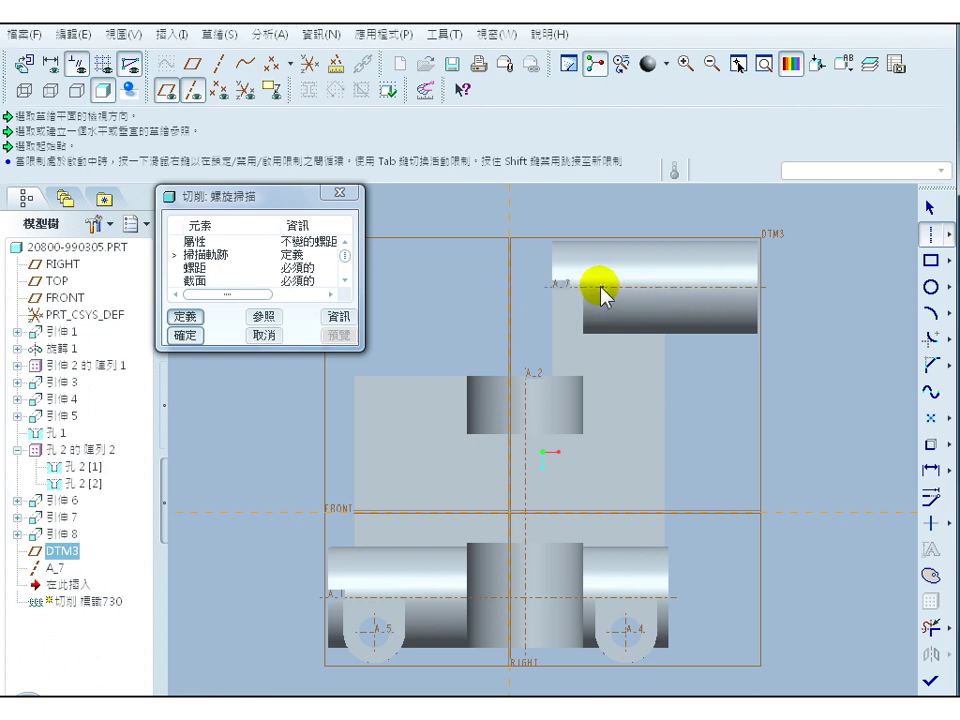
left_click(600, 287)
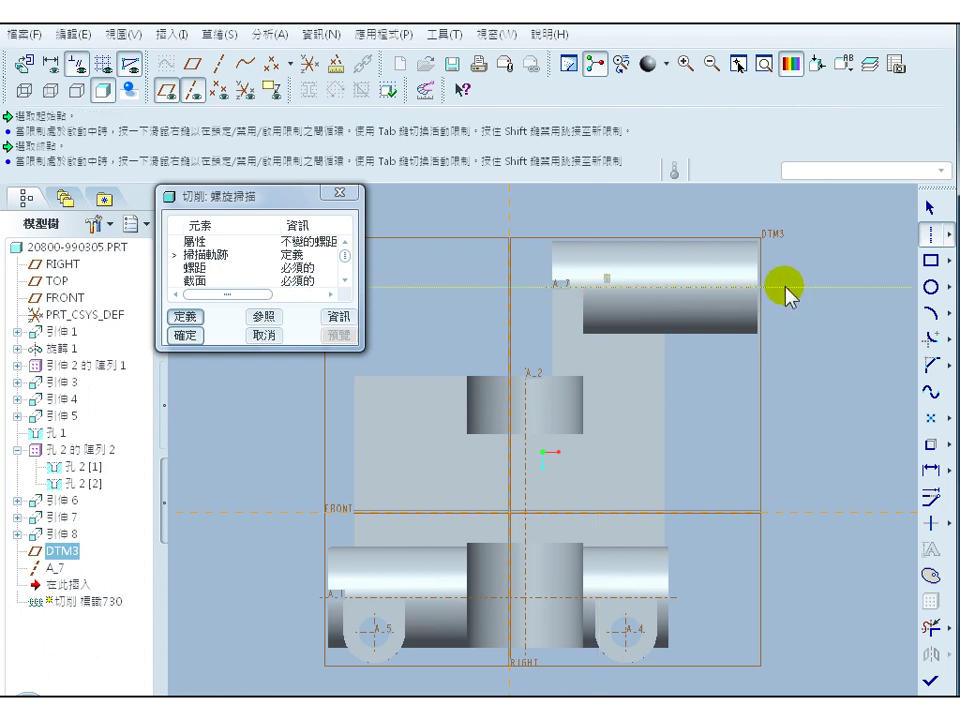
left_click(771, 287)
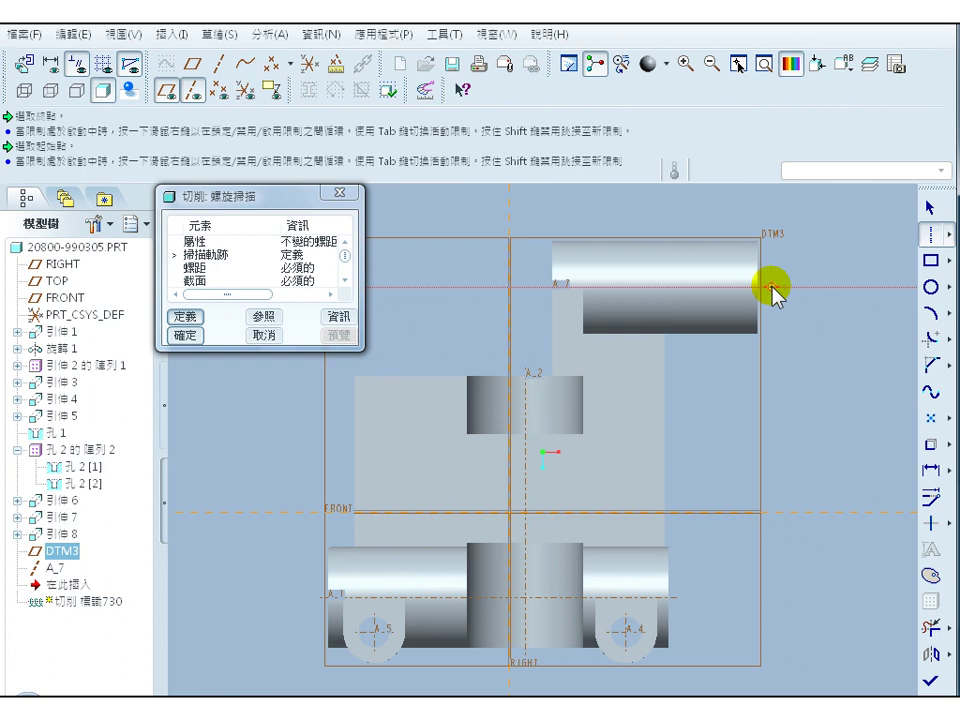
left_click(930, 682)
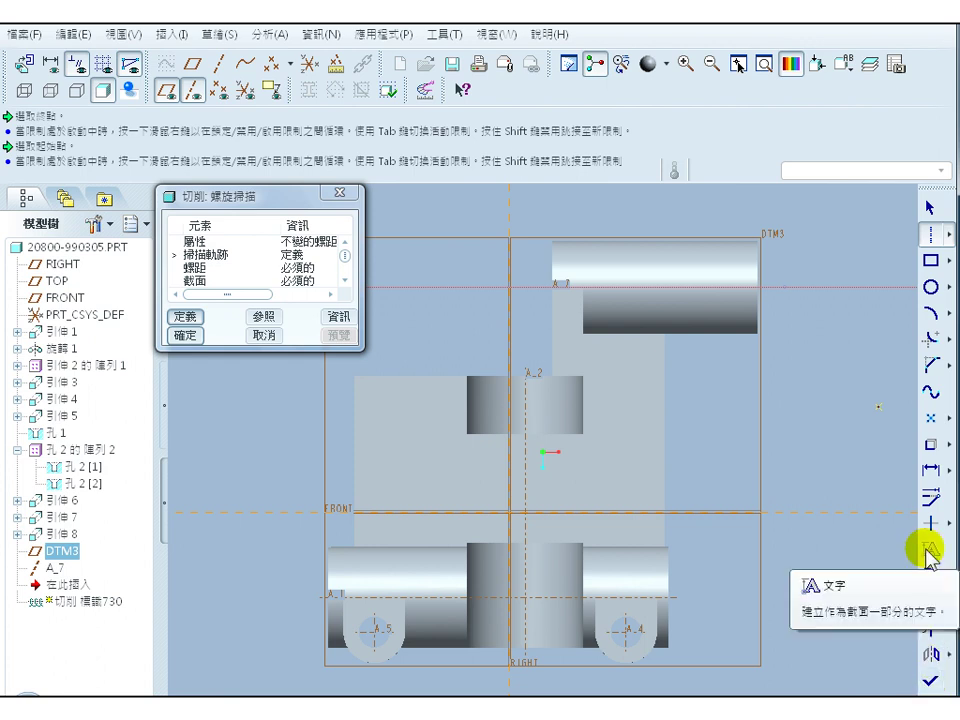
left_click(930, 684)
left_click(930, 684)
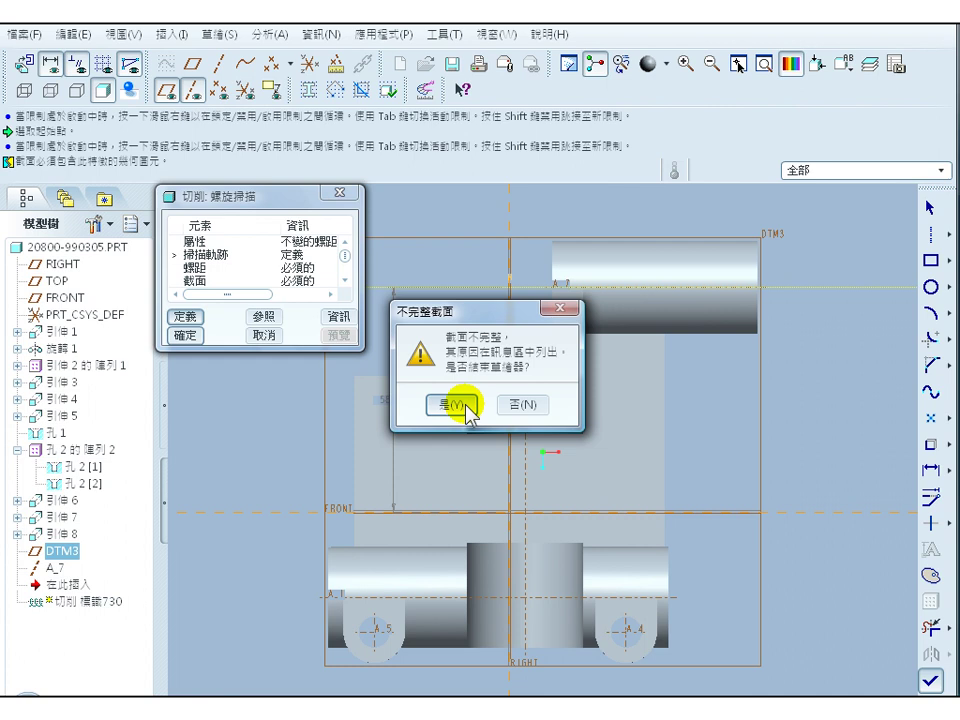
left_click(555, 401)
- Sketch a horizontal profile line about 60 mm long above the centerline, extending past both ends of the lug
left_click(940, 235)
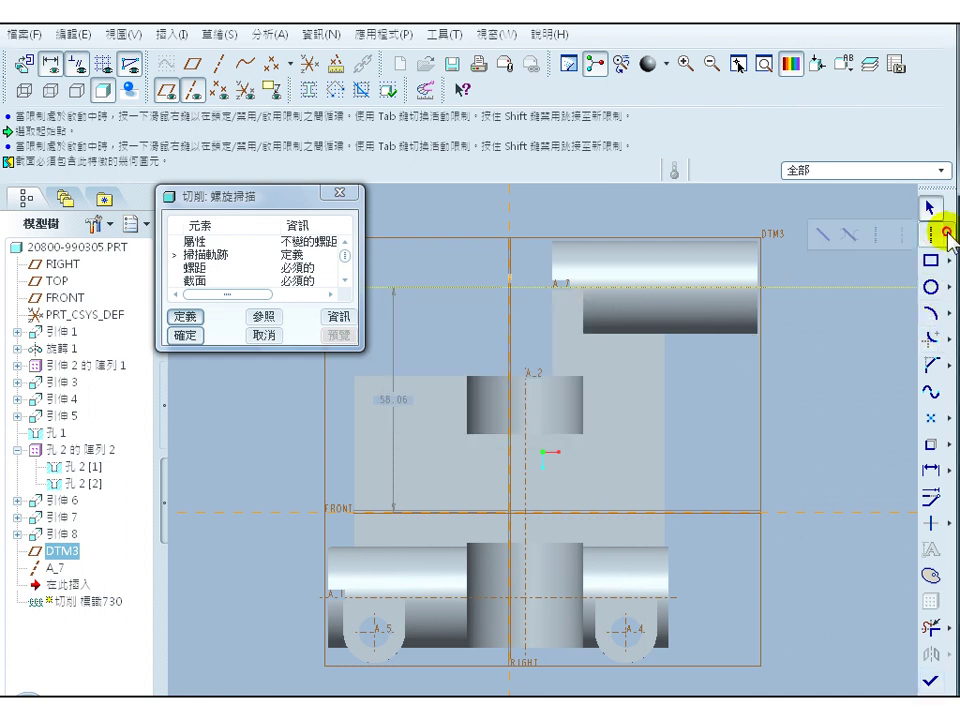
left_click(825, 234)
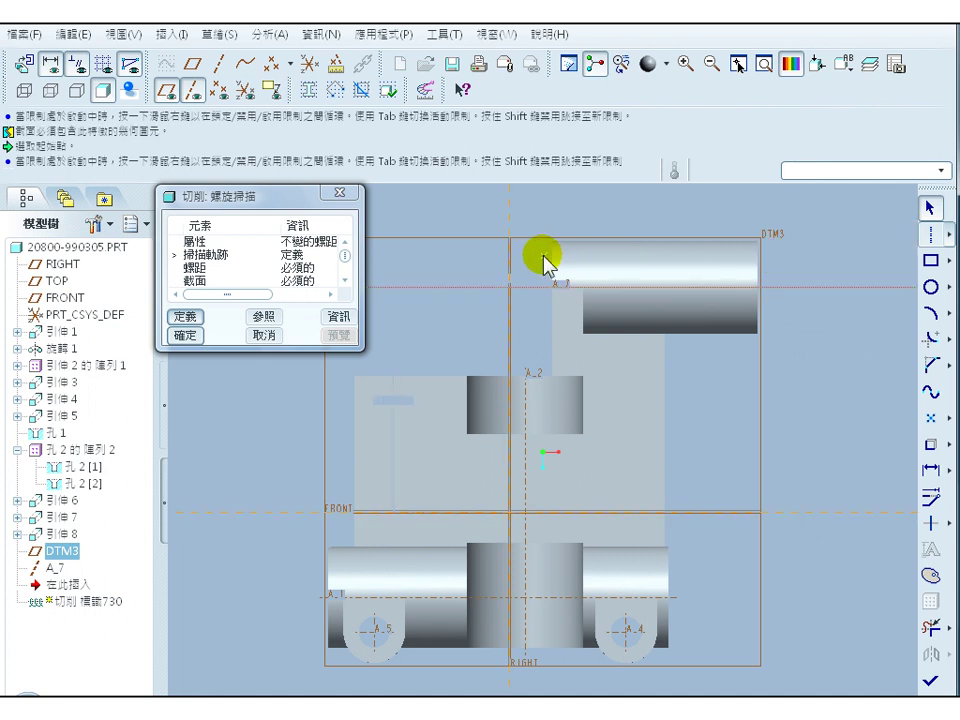
left_click(542, 256)
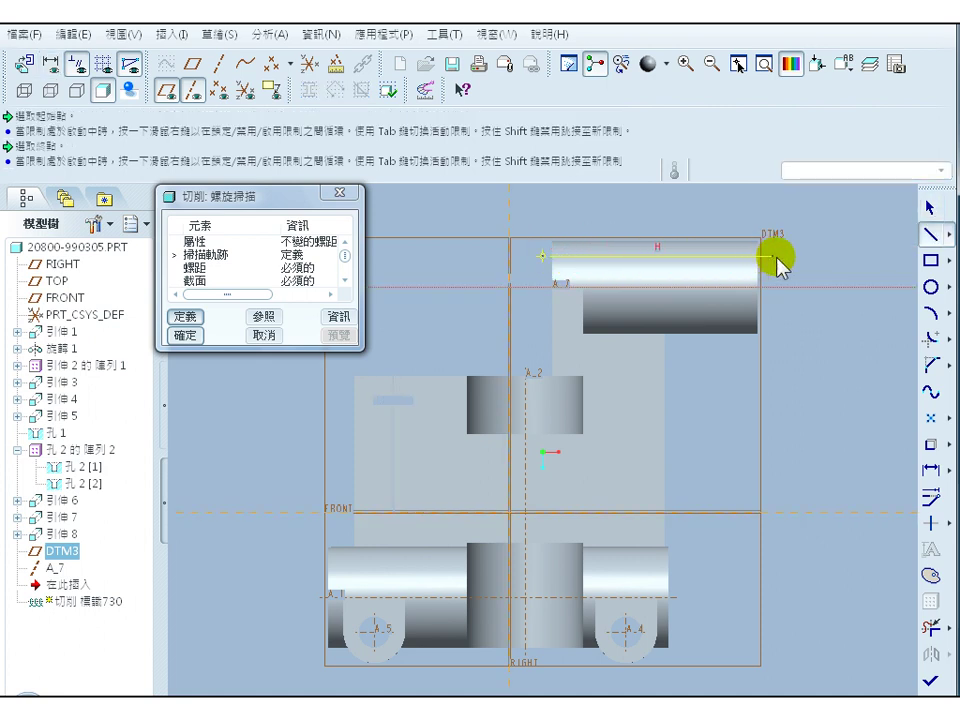
left_click(776, 256)
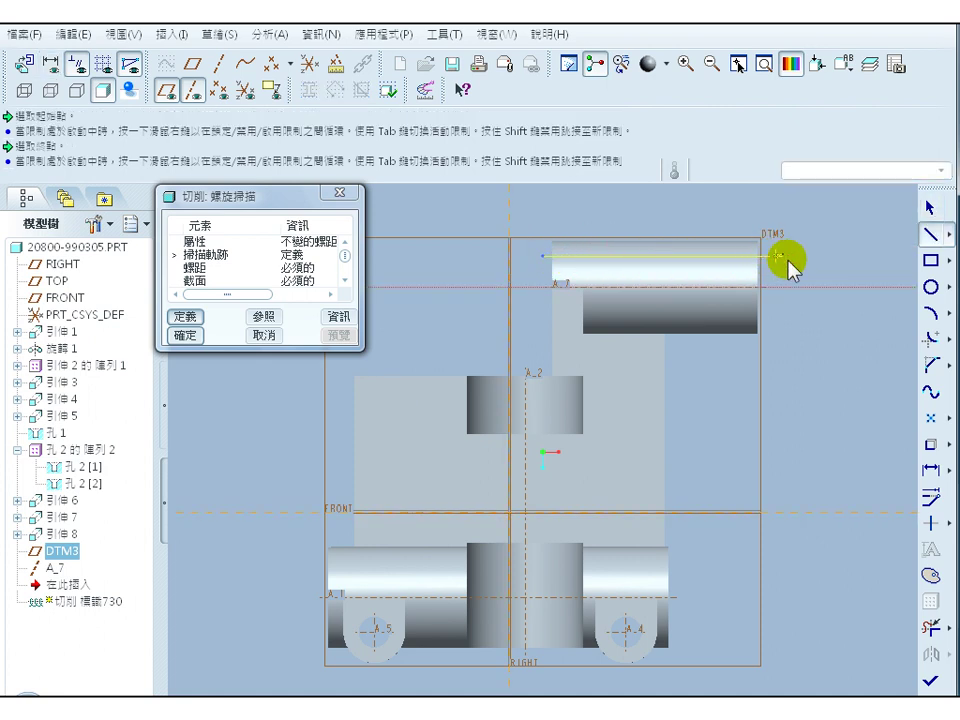
- Set the profile line's distance from the centerline to 7 mm
left_click(930, 469)
left_click(868, 406)
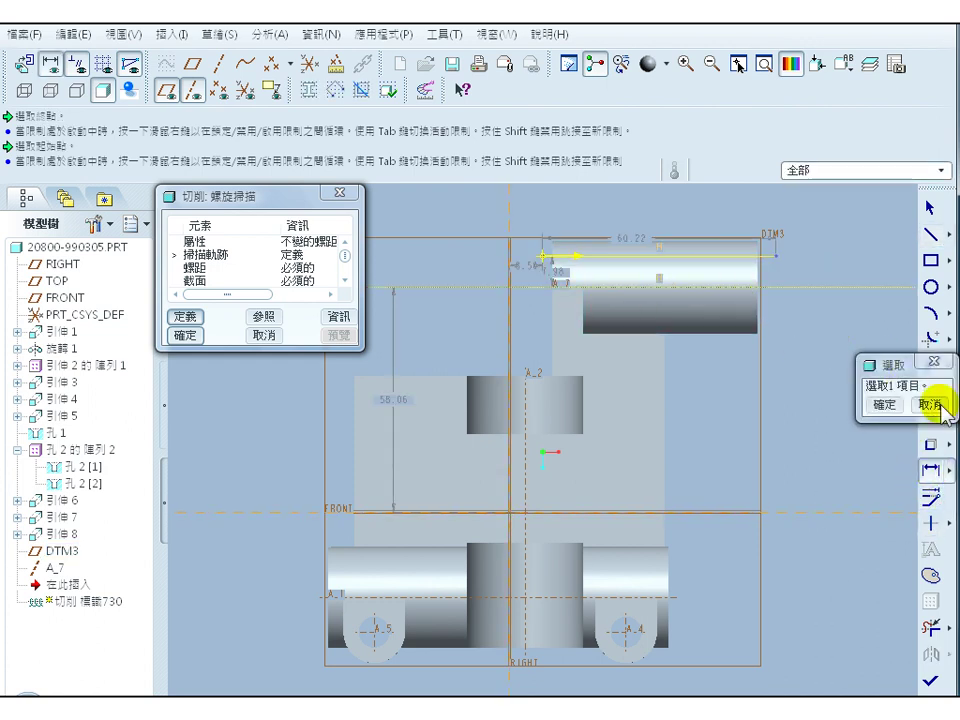
left_click(889, 414)
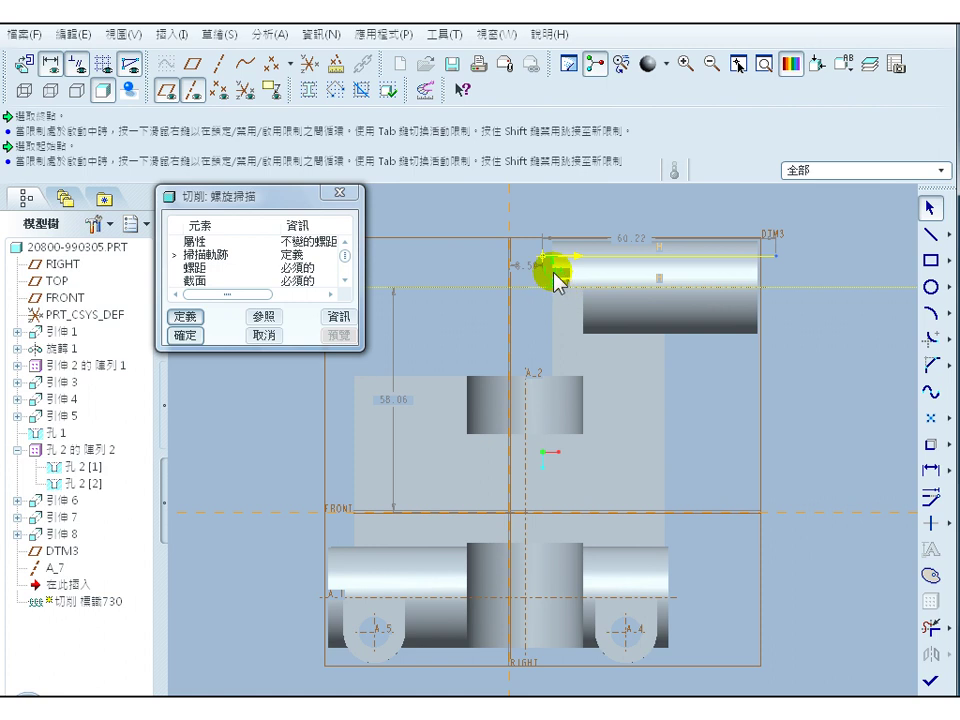
double_click(830, 272)
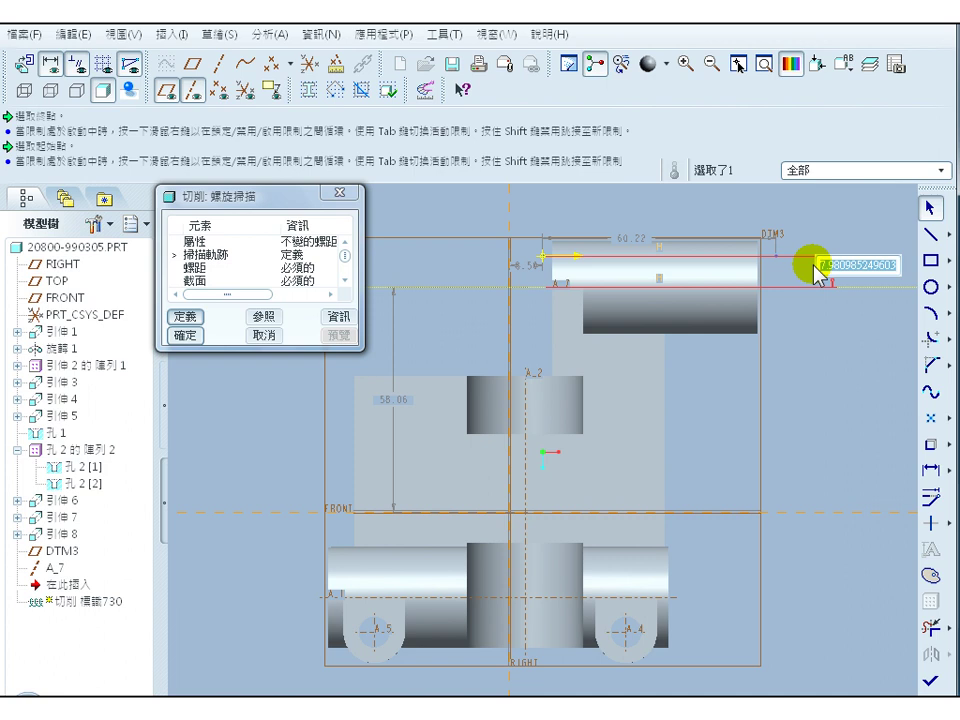
type("7")
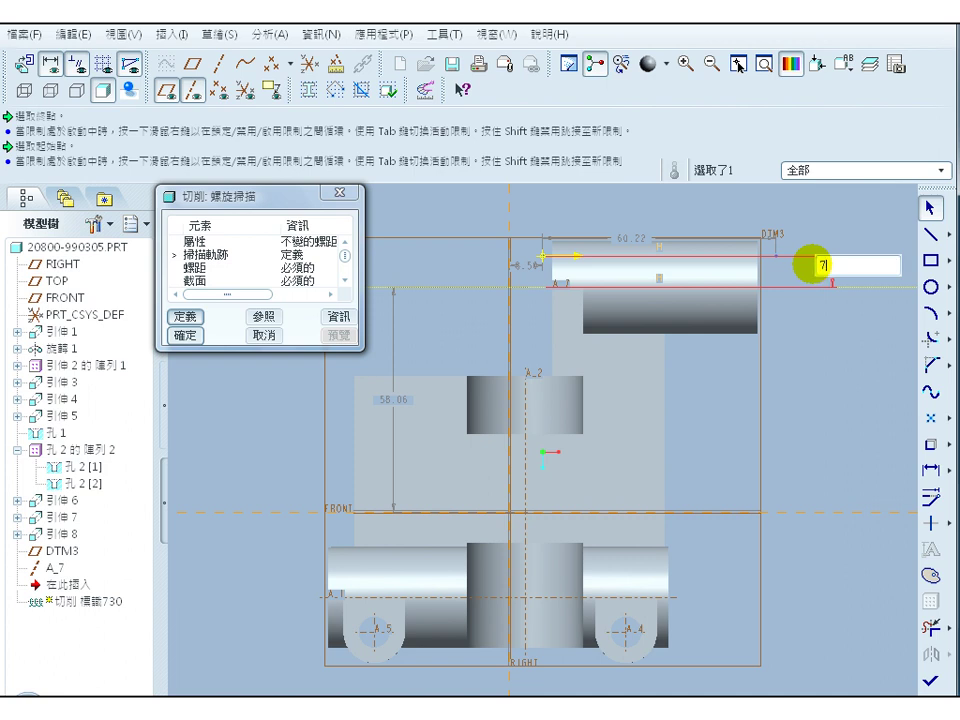
key("Return")
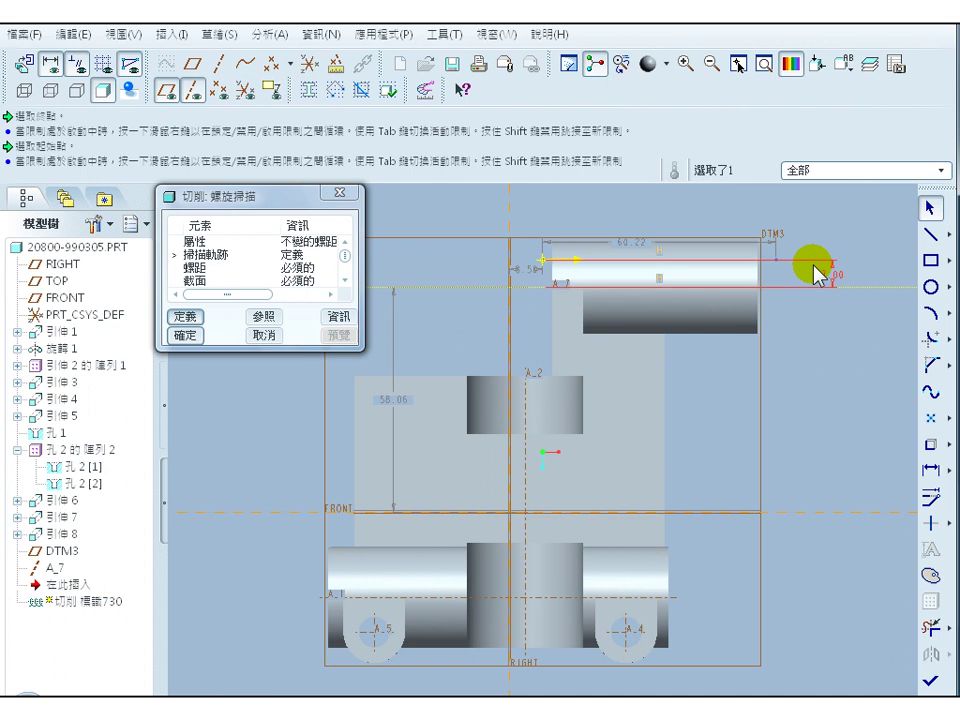
- Finish the sweep profile sketch and set the helical pitch to 1.5
left_click(930, 682)
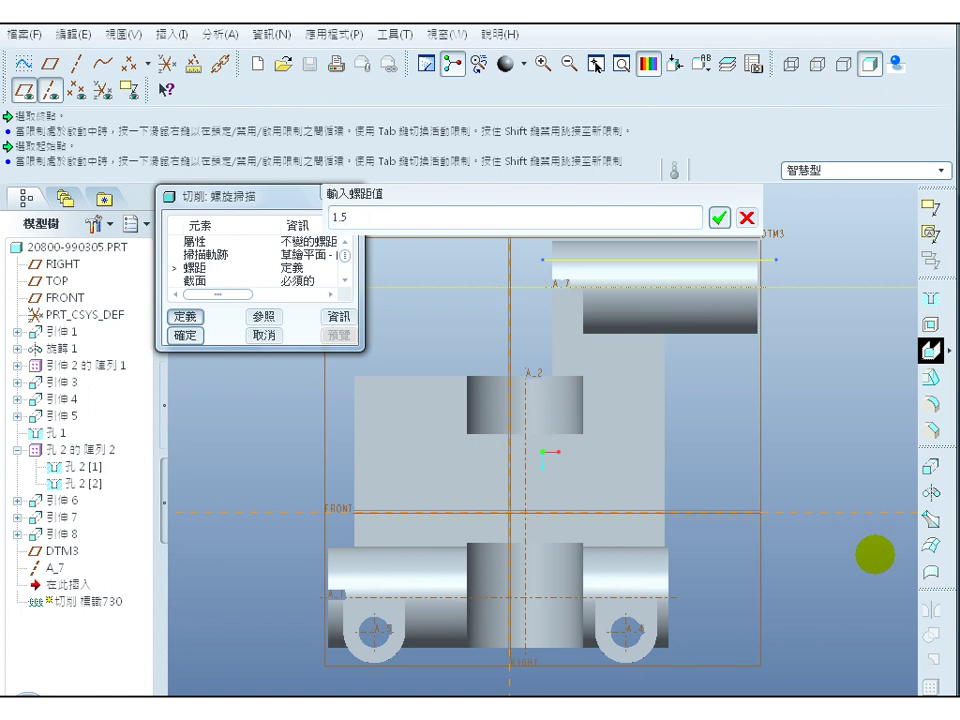
type("1.5")
key("Return")
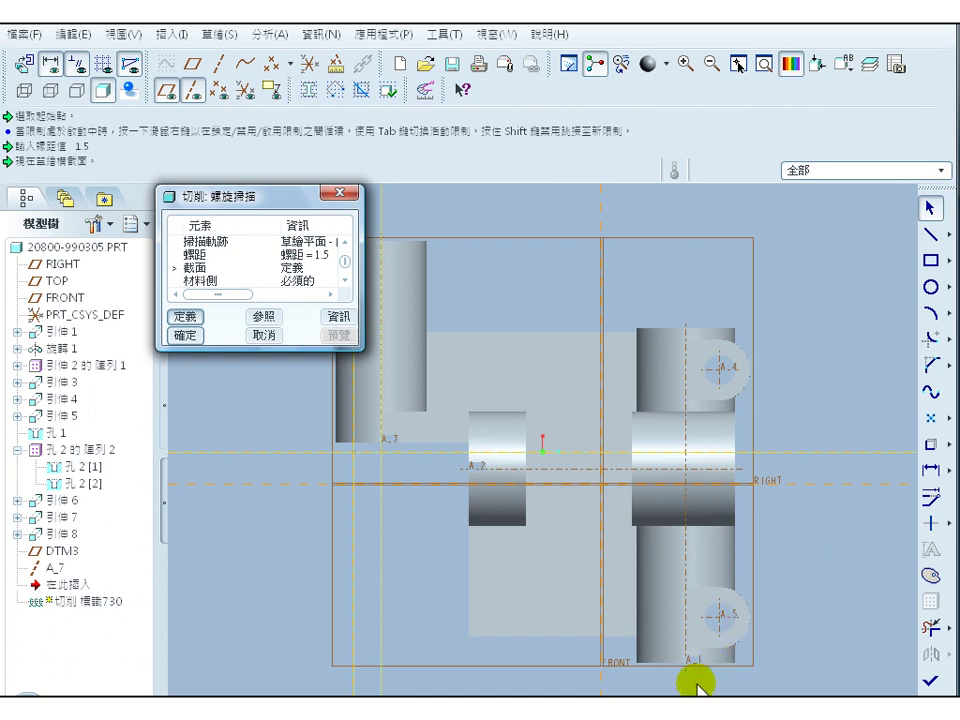
- In the cross-section sketch, draw a horizontal centerline through the start point of the sweep profile line
scroll(688, 680, "down", 2)
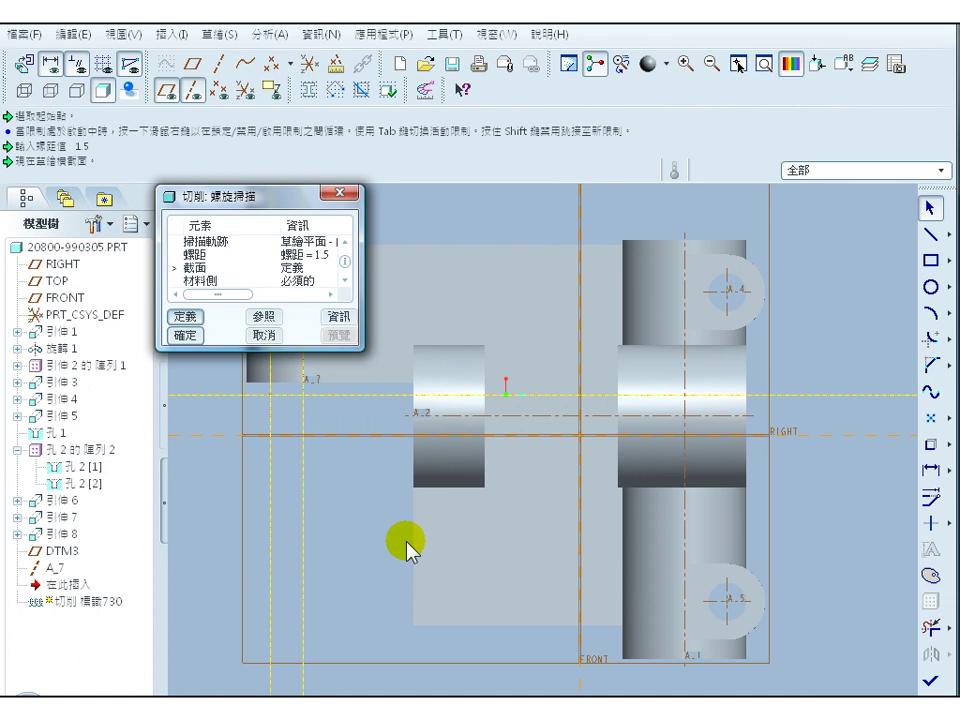
scroll(825, 594, "down", 1)
scroll(818, 596, "up", 4)
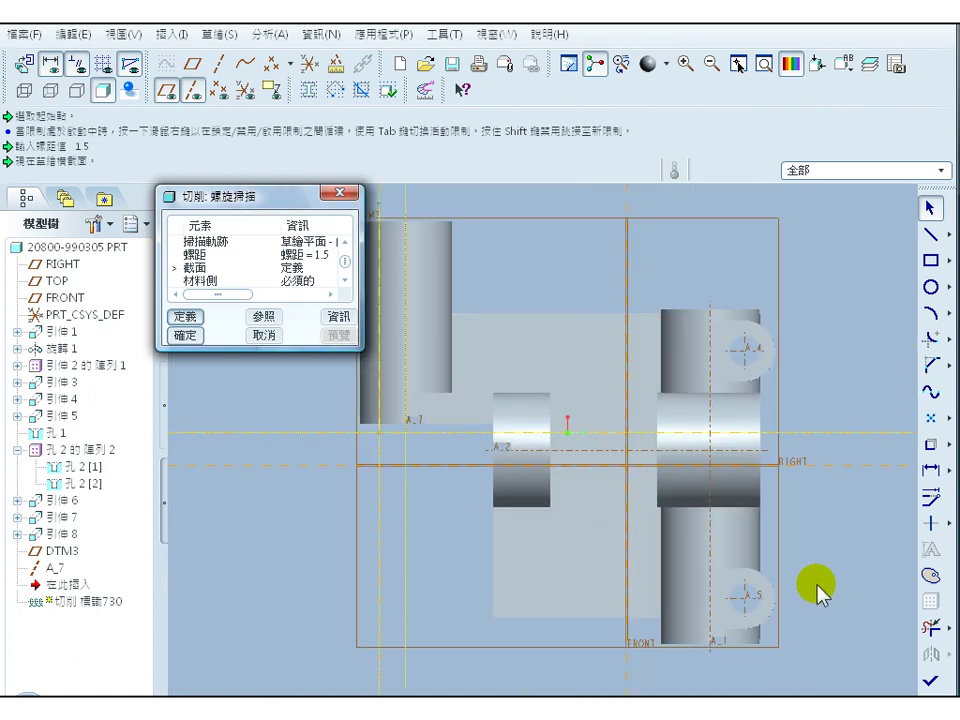
scroll(538, 497, "down", 4)
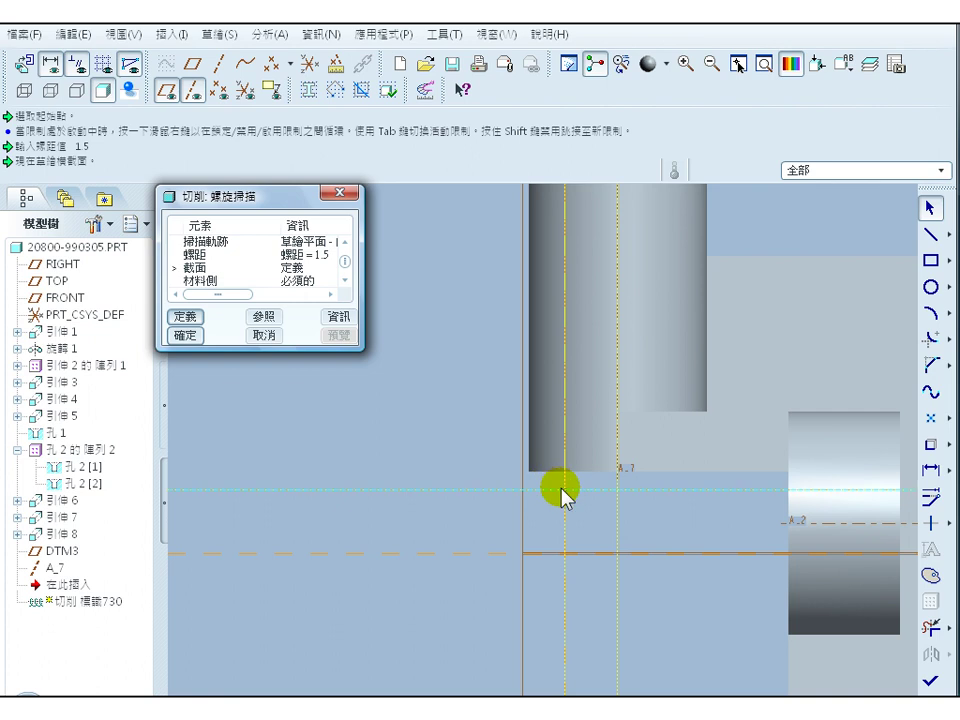
left_click(949, 234)
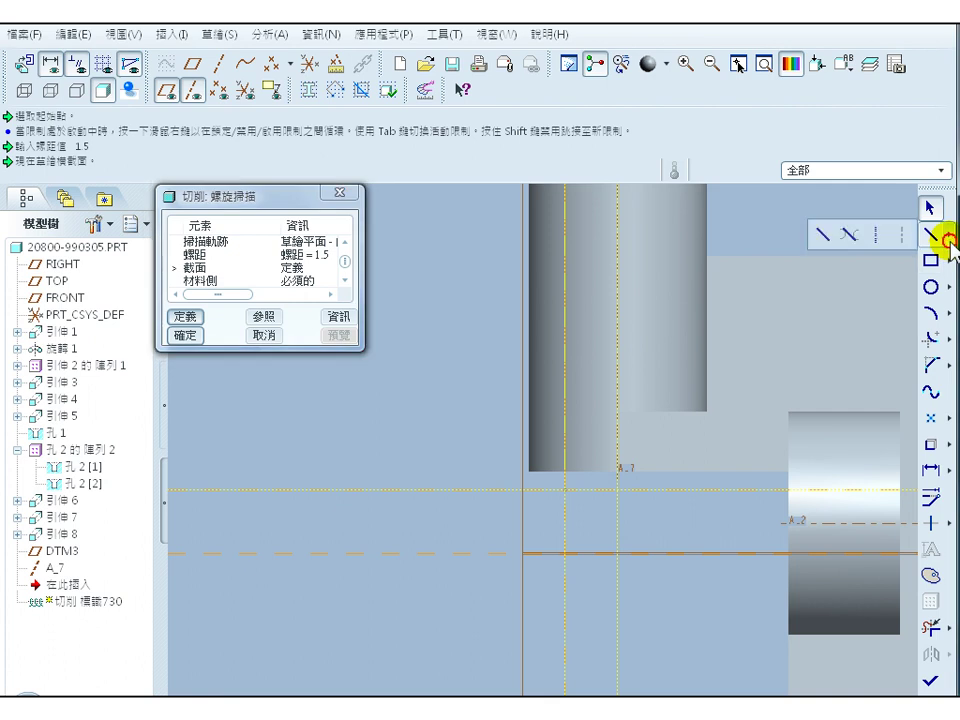
left_click(877, 239)
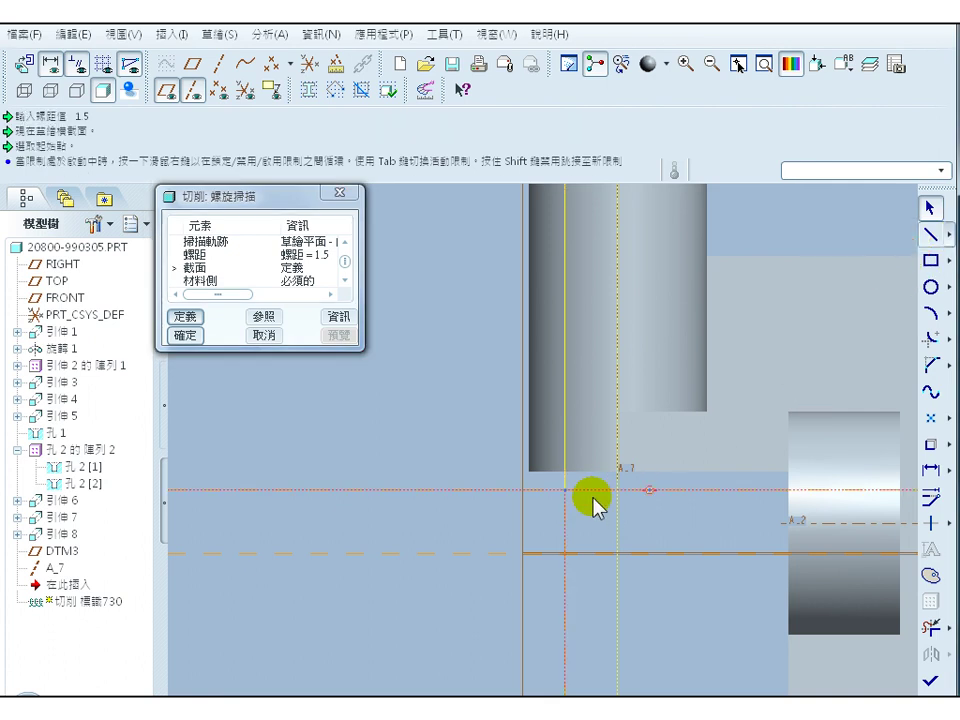
left_click(489, 491)
left_click(659, 493)
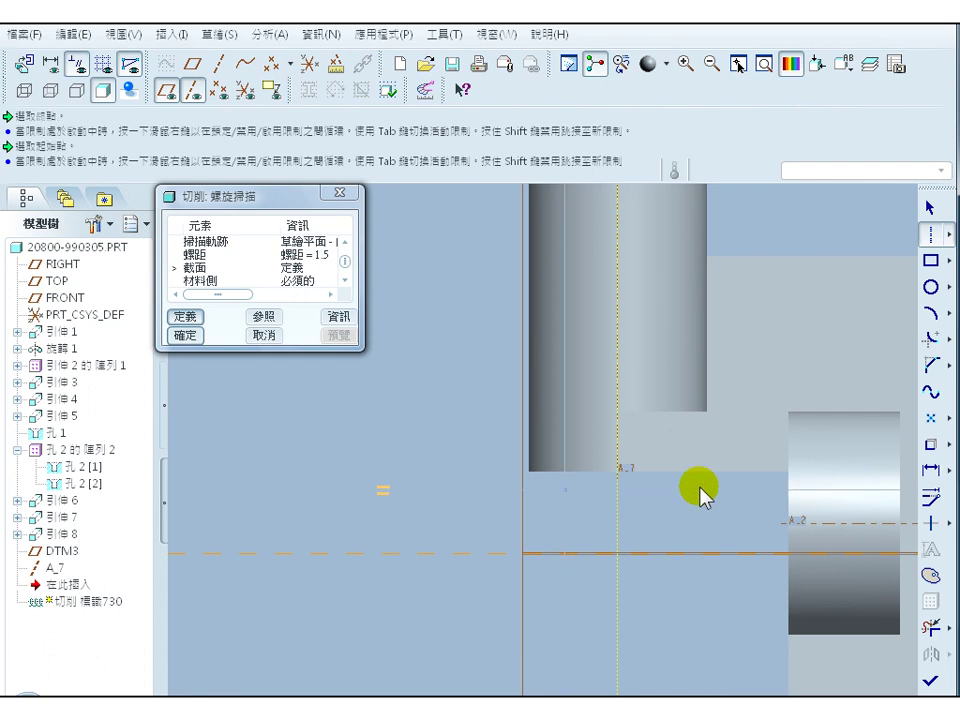
- Sketch a small closed triangular thread section with its apex at the profile line's start point and its vertical side towards axis A_7
left_click(949, 234)
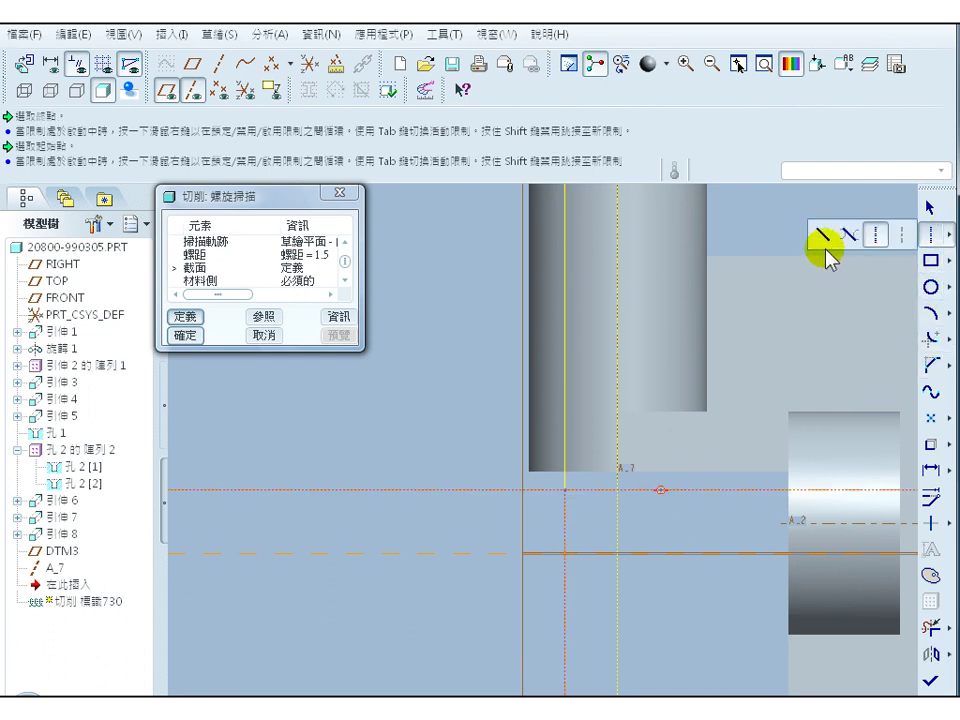
left_click(566, 492)
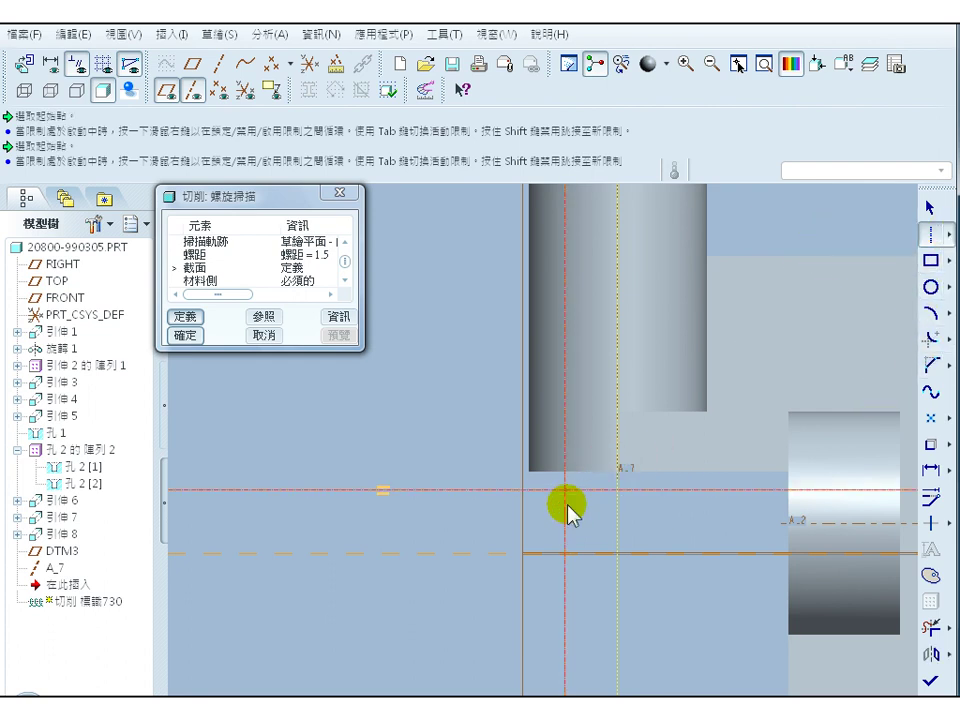
left_click(566, 492)
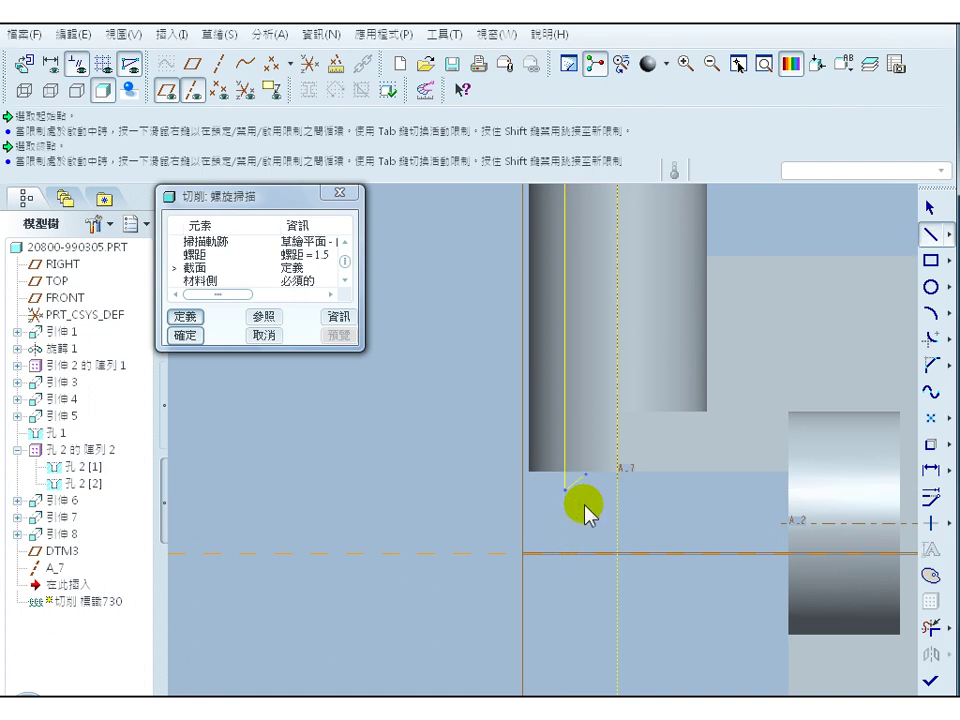
left_click(567, 495)
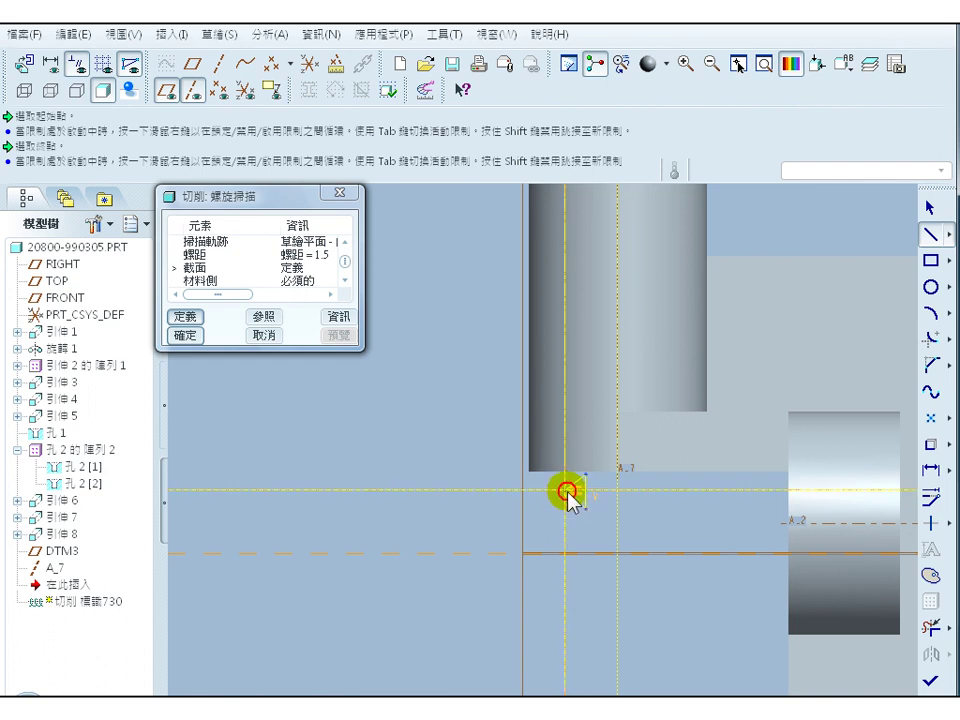
- Constrain the endpoints of the triangle's vertical side symmetrically about the horizontal centerline
left_click(618, 515)
middle_click(625, 517)
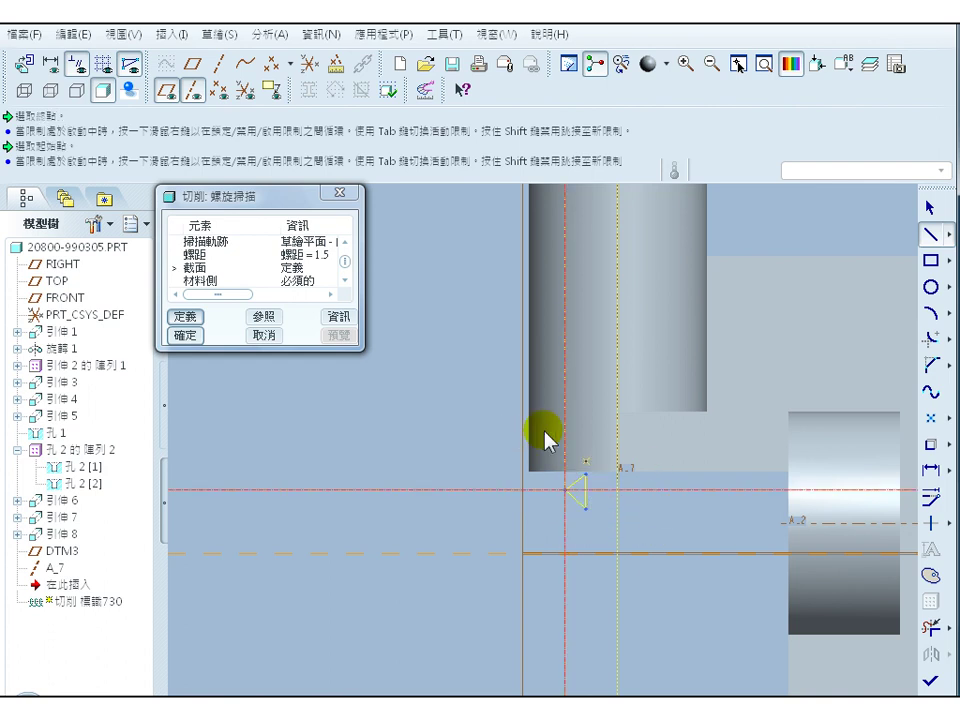
scroll(590, 540, "up", 1)
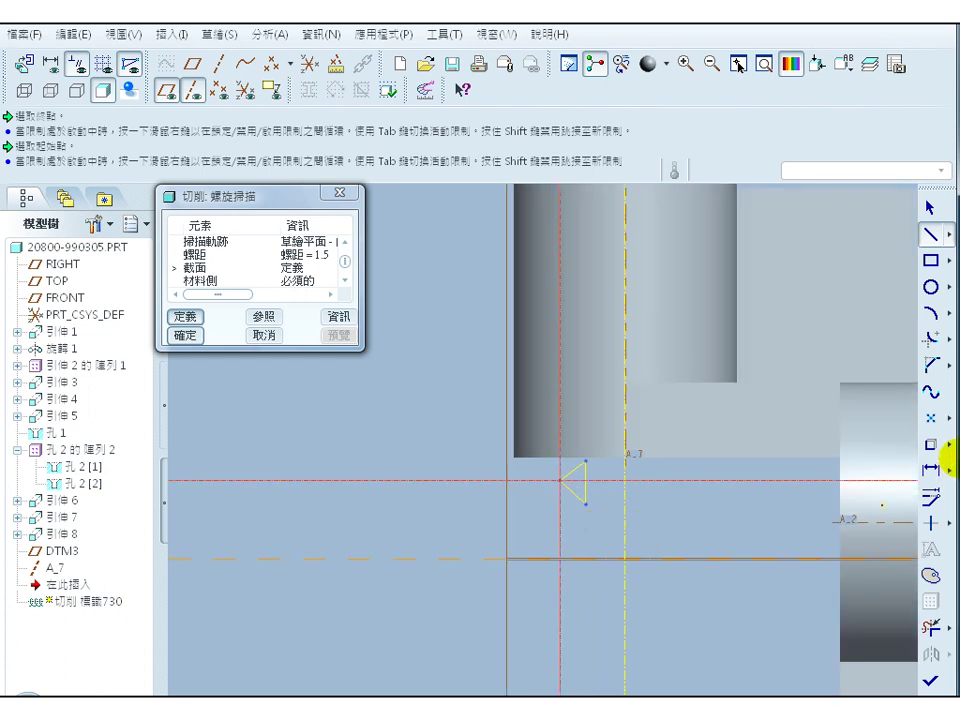
left_click(947, 522)
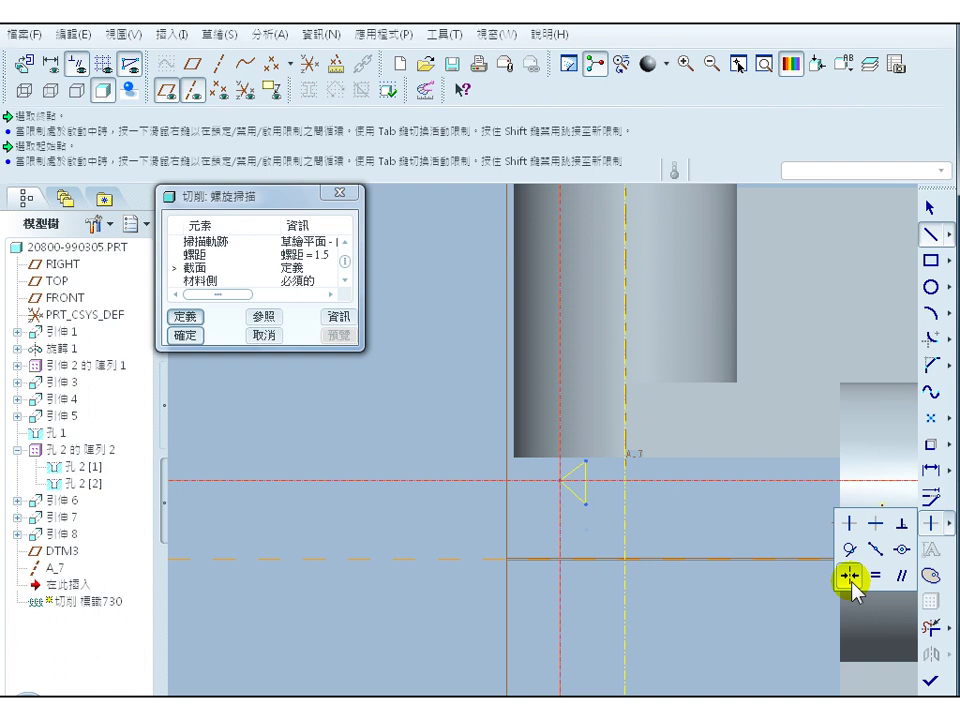
left_click(853, 574)
left_click(592, 488)
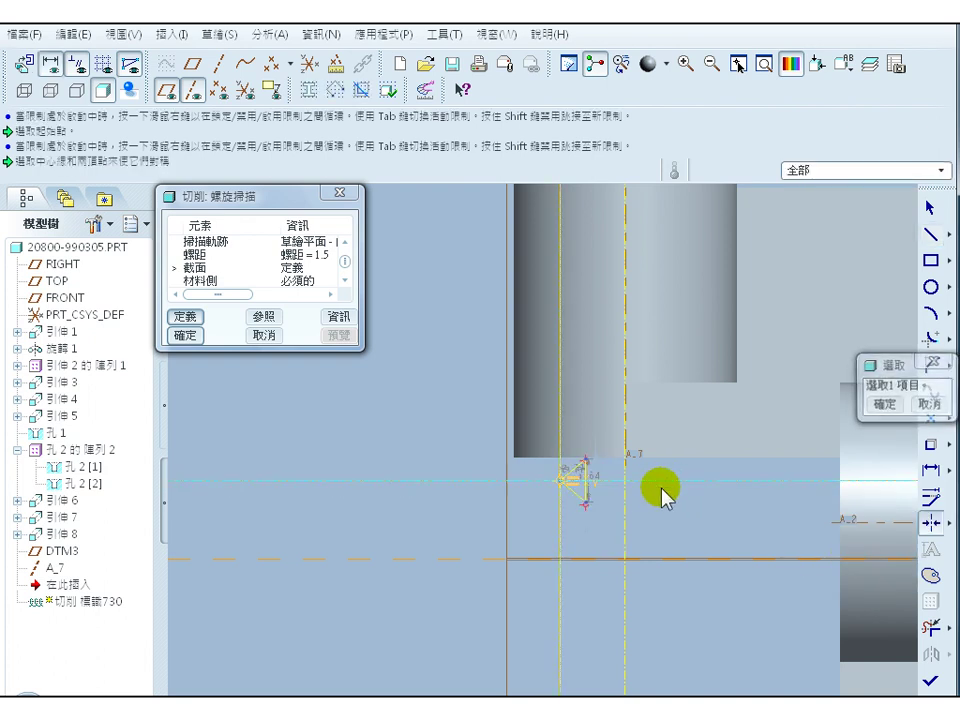
left_click(878, 404)
scroll(608, 505, "up", 3)
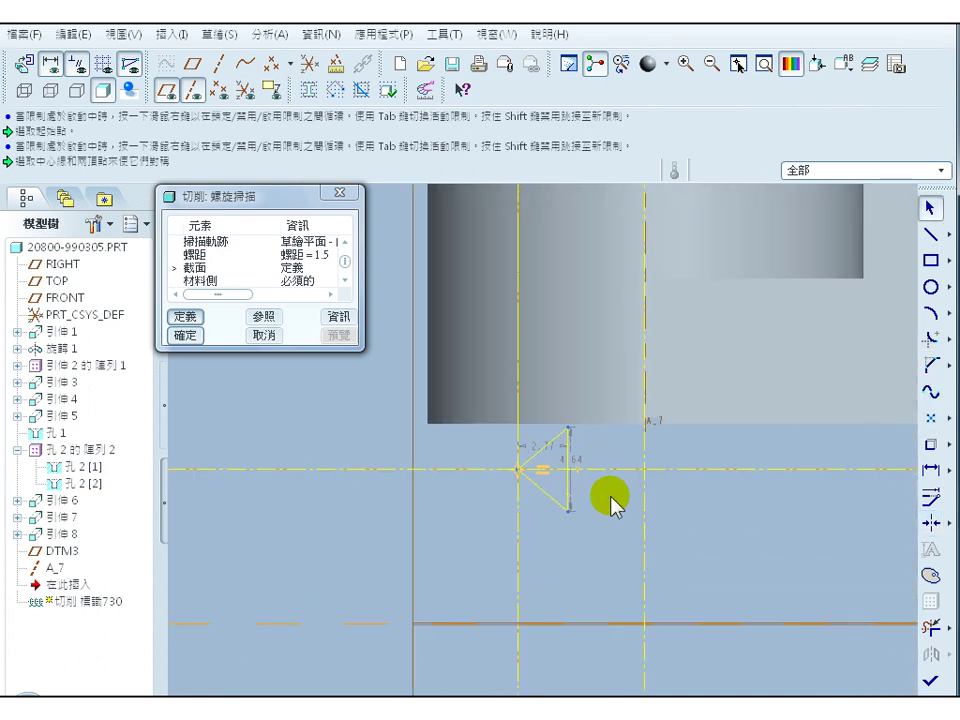
- Dimension the angle between the triangle's two slanted sides as 60 degrees
left_click(930, 469)
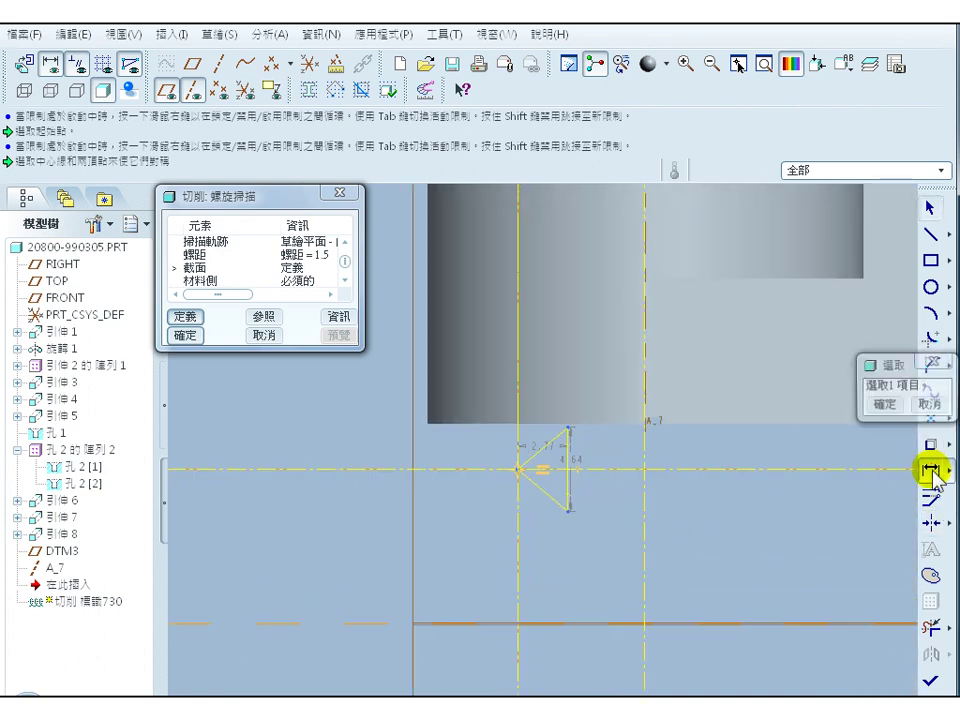
left_click(558, 442)
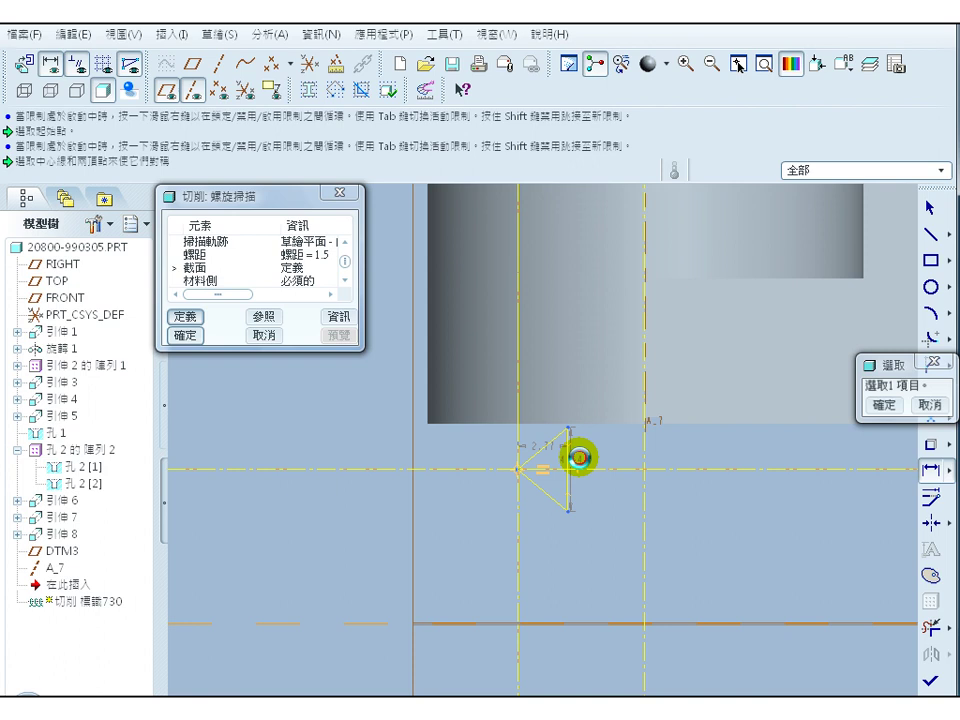
left_click(553, 497)
middle_click(617, 489)
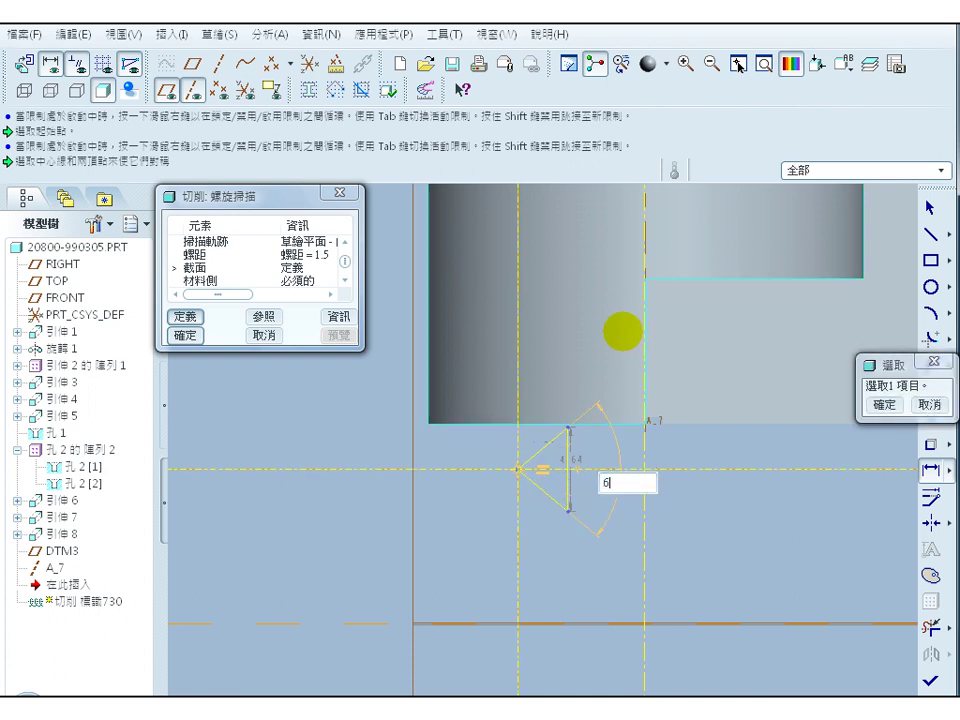
key("Return")
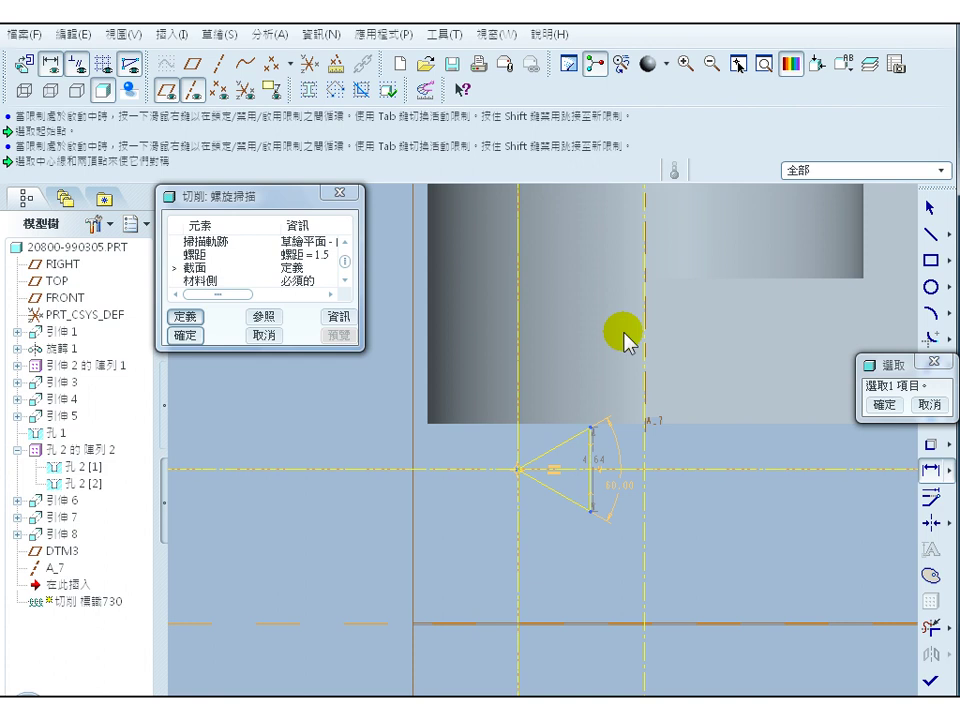
left_click(880, 405)
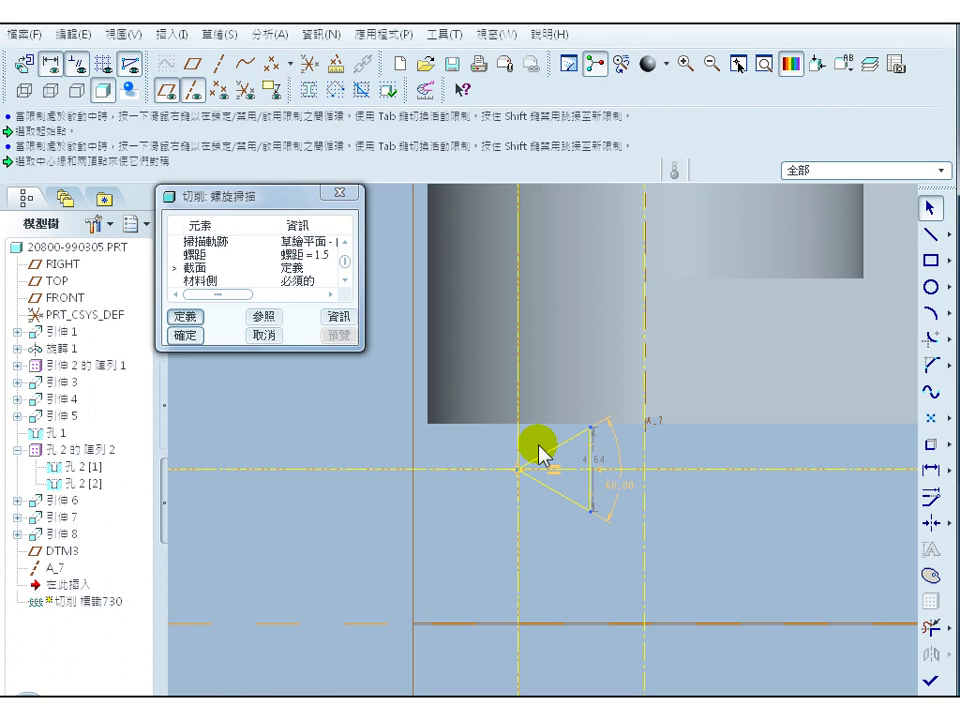
- Dimension the horizontal distance from the vertical profile line to the triangle's vertical side as 1 mm
left_click(925, 468)
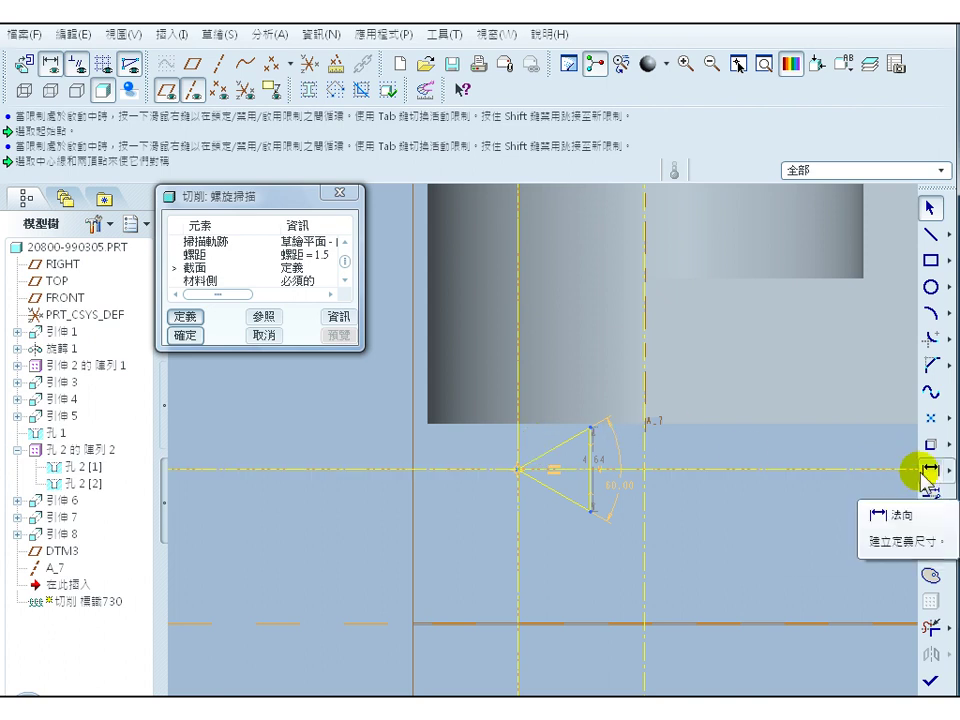
left_click(596, 460)
middle_click(596, 460)
left_click(519, 441)
left_click(606, 411)
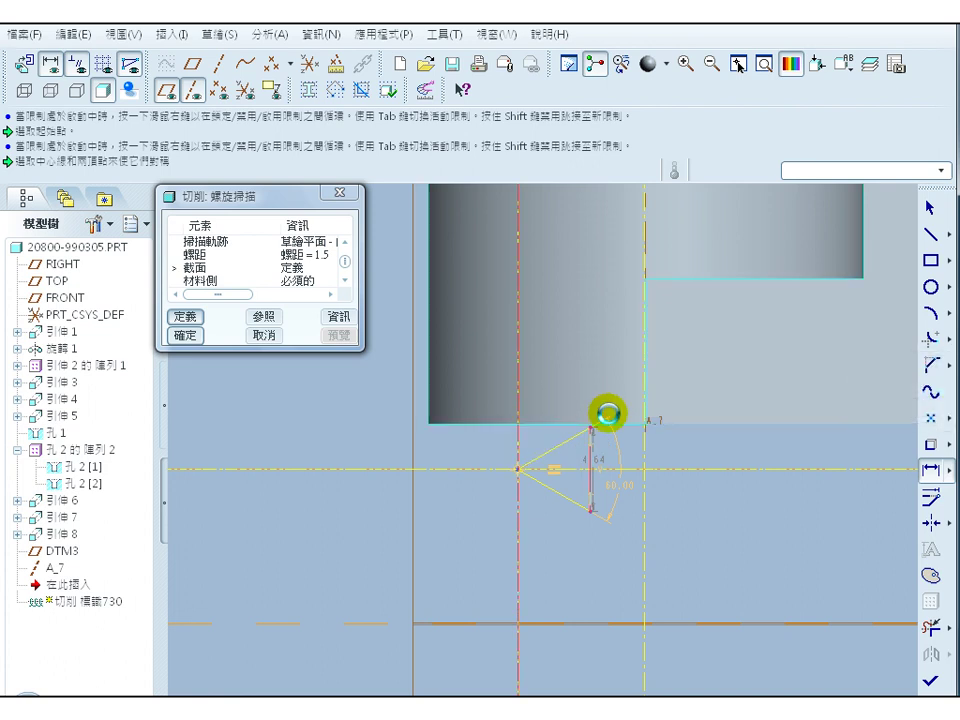
middle_click(611, 420)
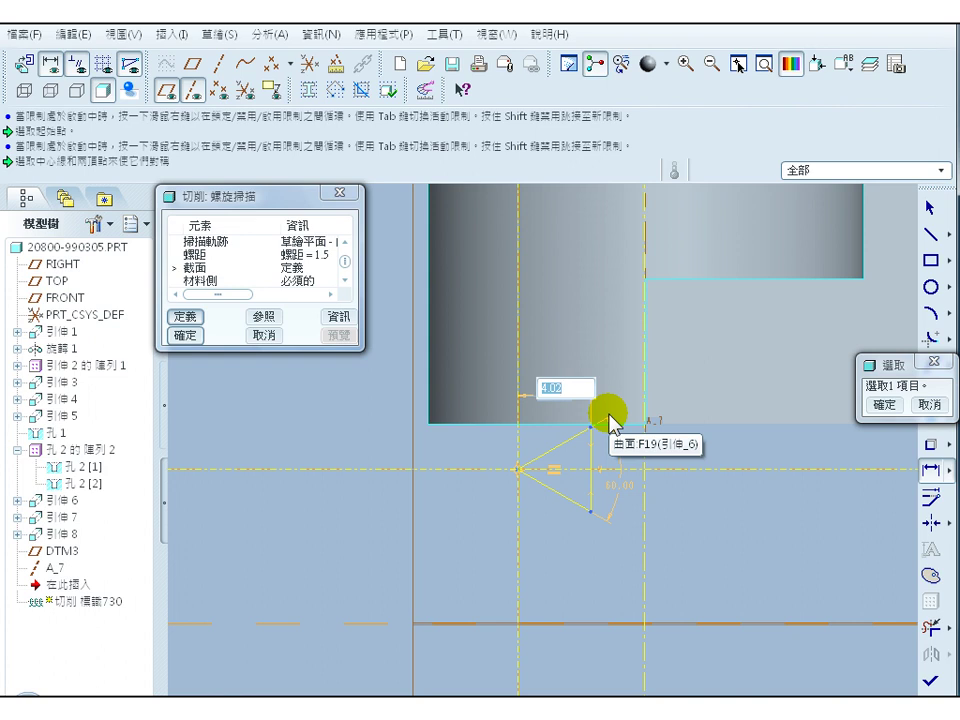
type("1")
middle_click(608, 413)
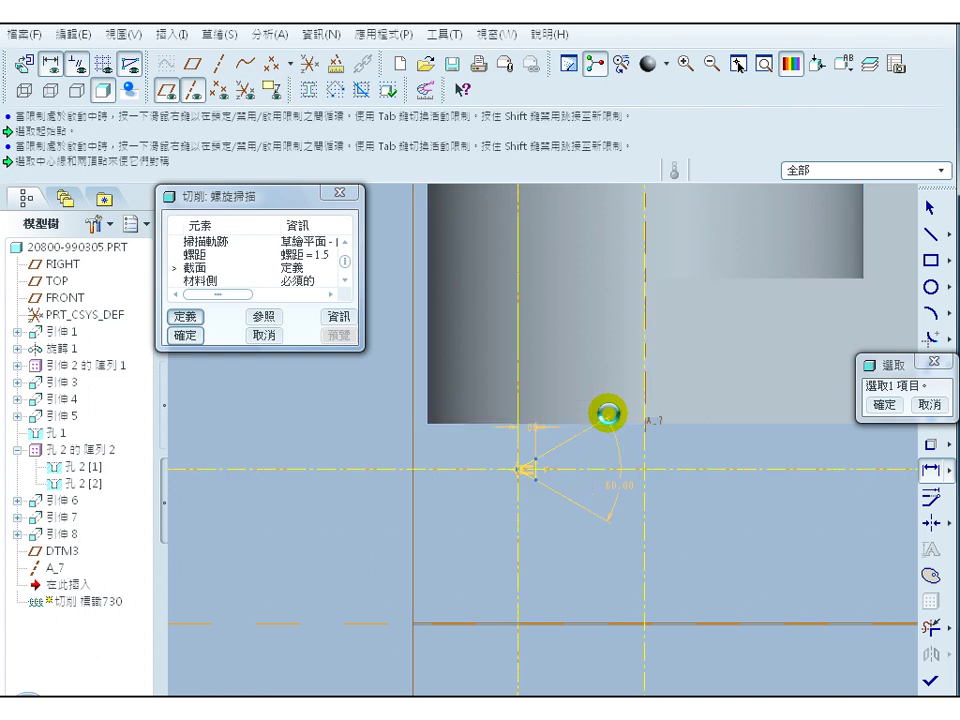
left_click(612, 423)
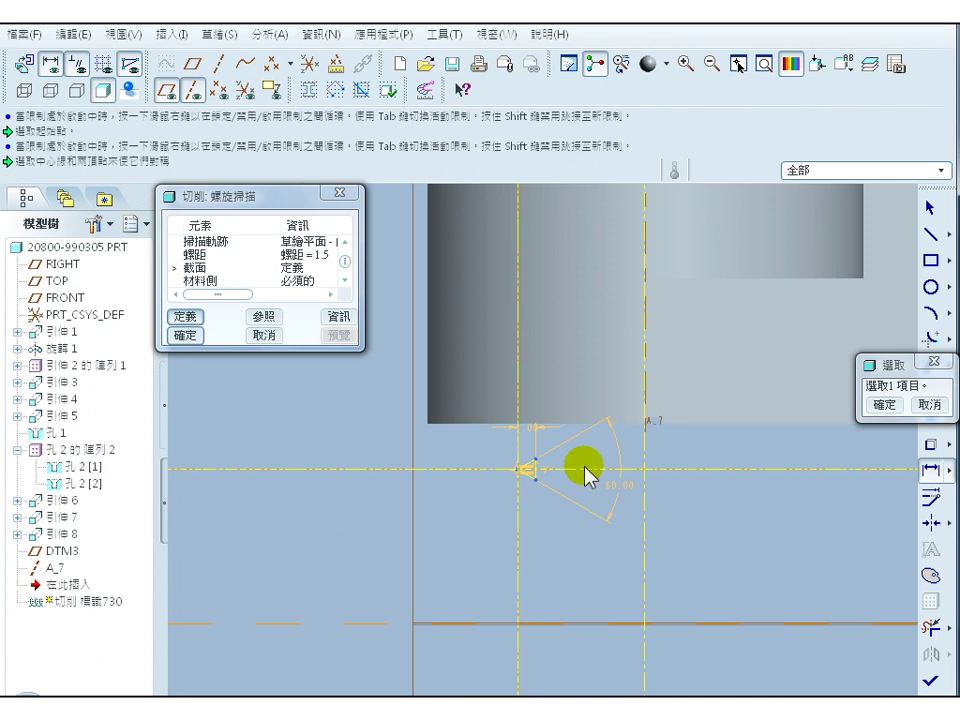
left_click(881, 405)
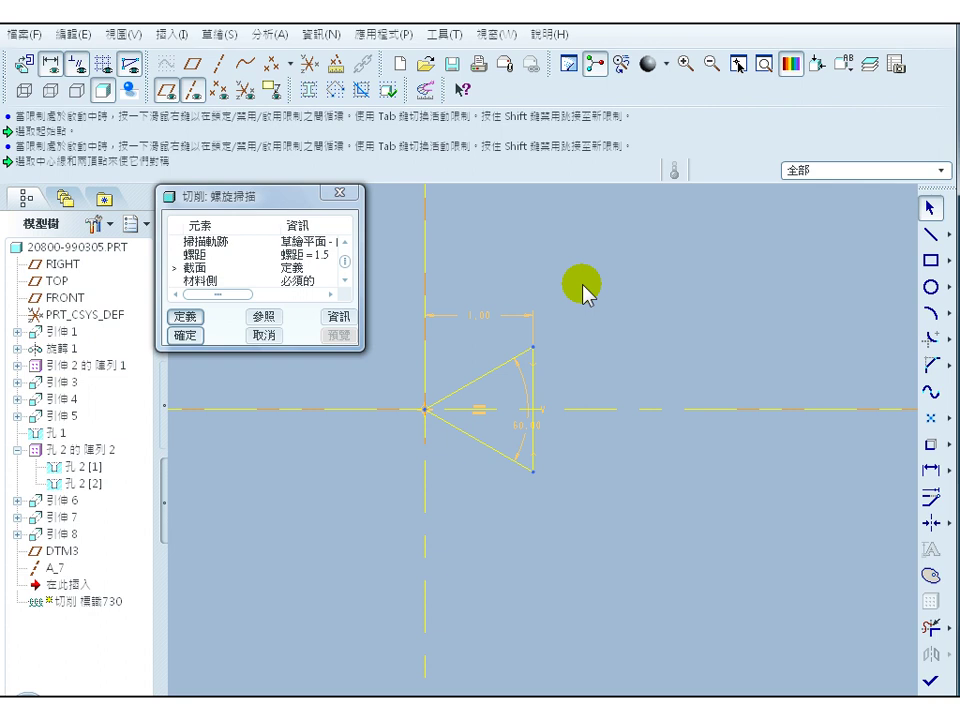
- Set the triangular section's depth to 1.2 mm and complete the helical cut, removing the material inside the triangle
double_click(480, 318)
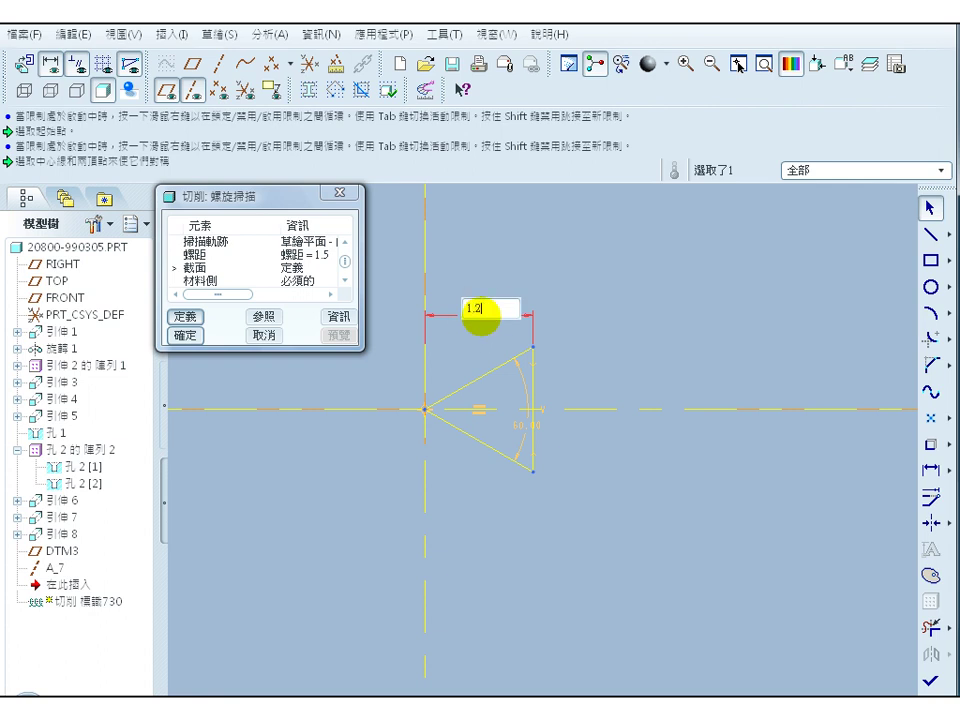
key("Return")
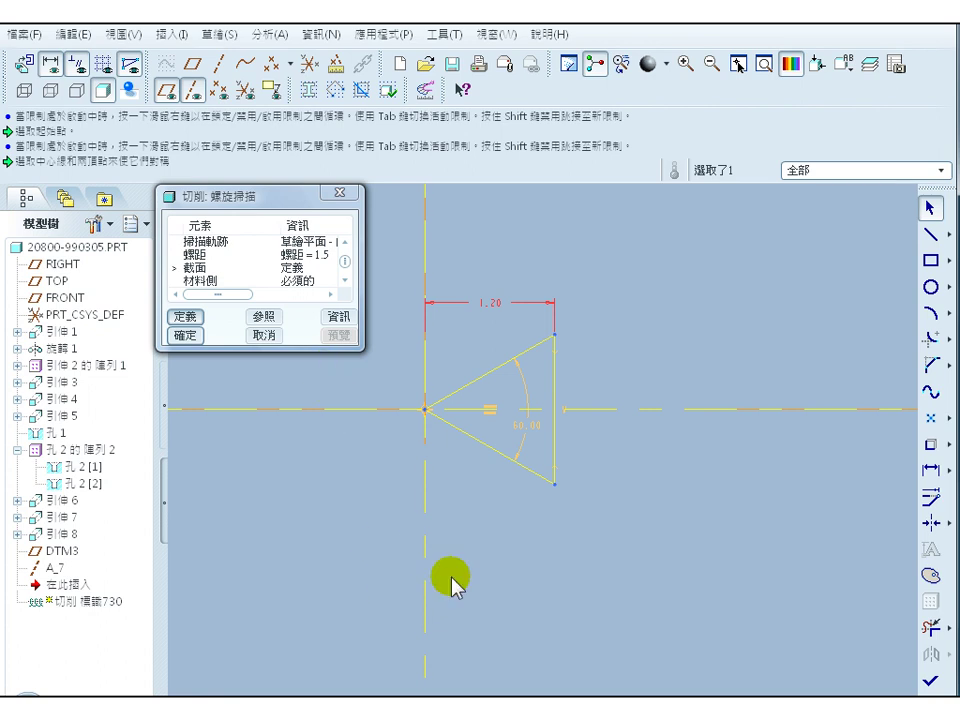
left_click(931, 681)
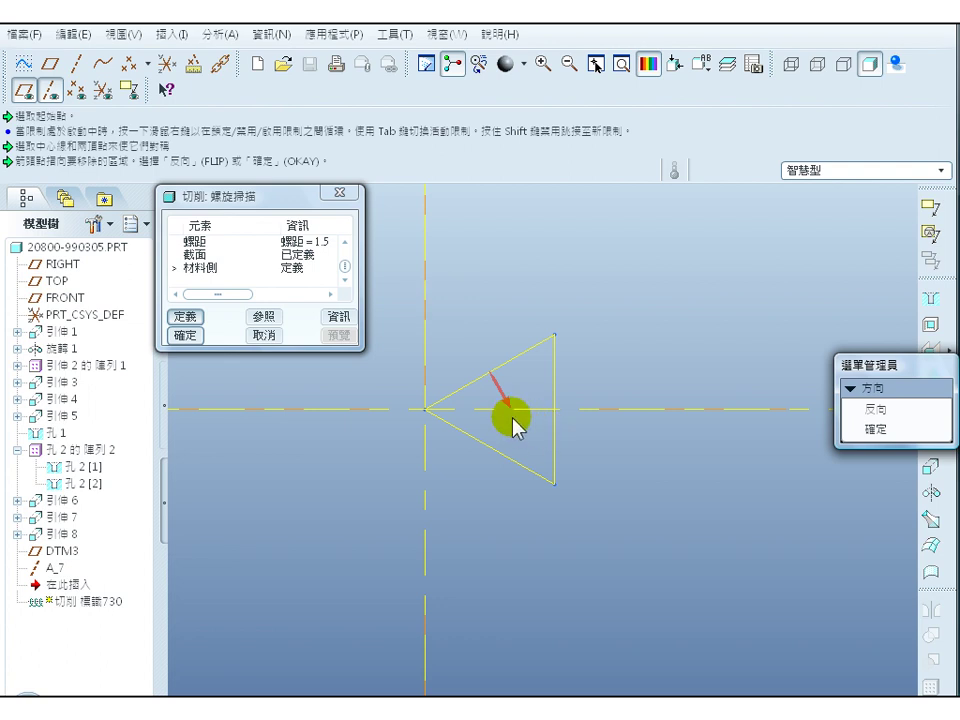
left_click(880, 430)
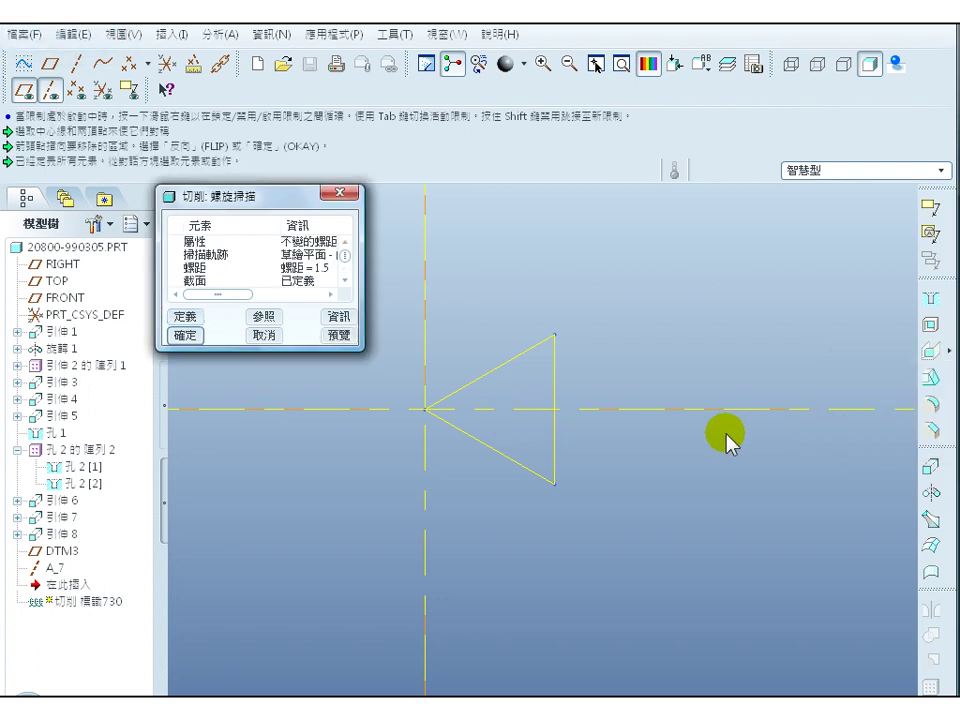
left_click(190, 338)
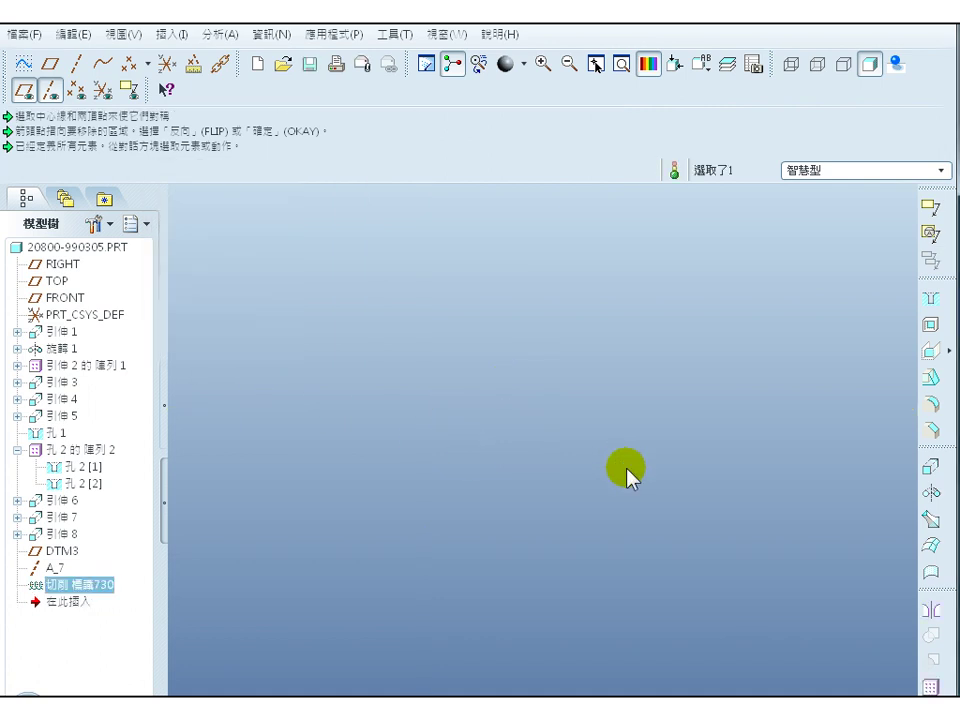
- Examine the thread cut in the long lug's bore up close, and return to the default view
key("ctrl+d")
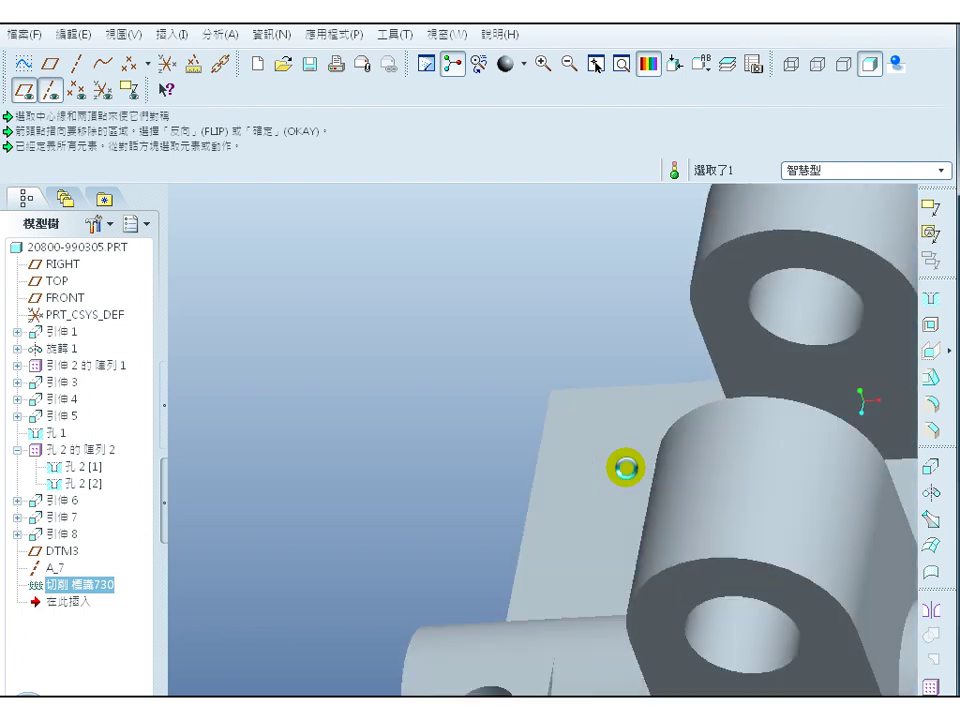
left_click(799, 561)
scroll(799, 561, "down", 6)
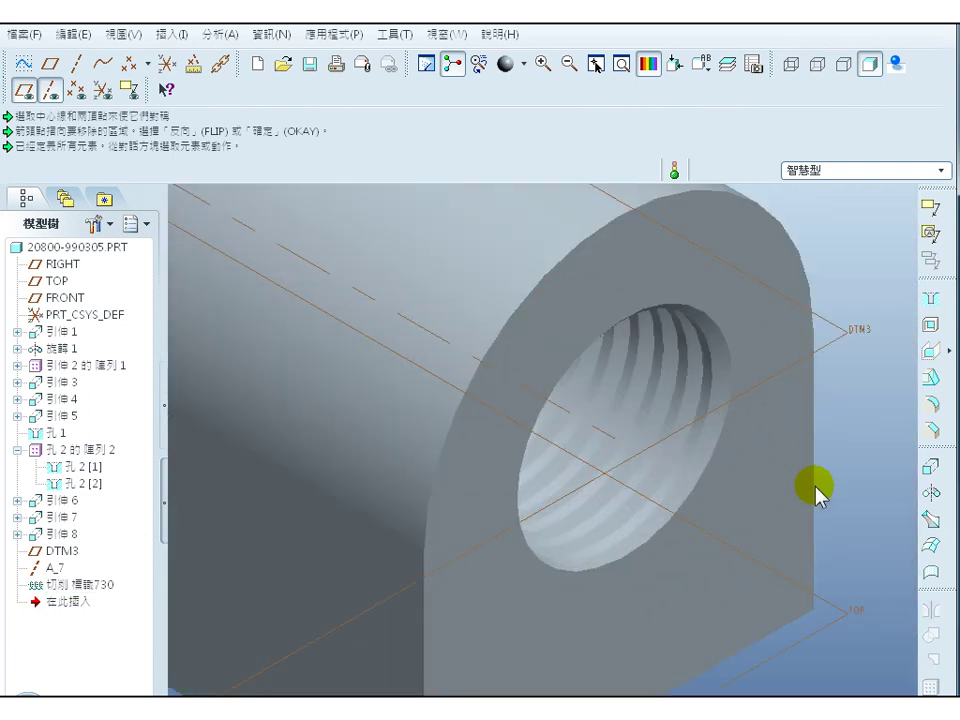
mouse_move(815, 490)
middle_mouse_down()
mouse_move(849, 478)
mouse_move(806, 516)
mouse_move(821, 492)
middle_mouse_up()
scroll(615, 508, "down", 4)
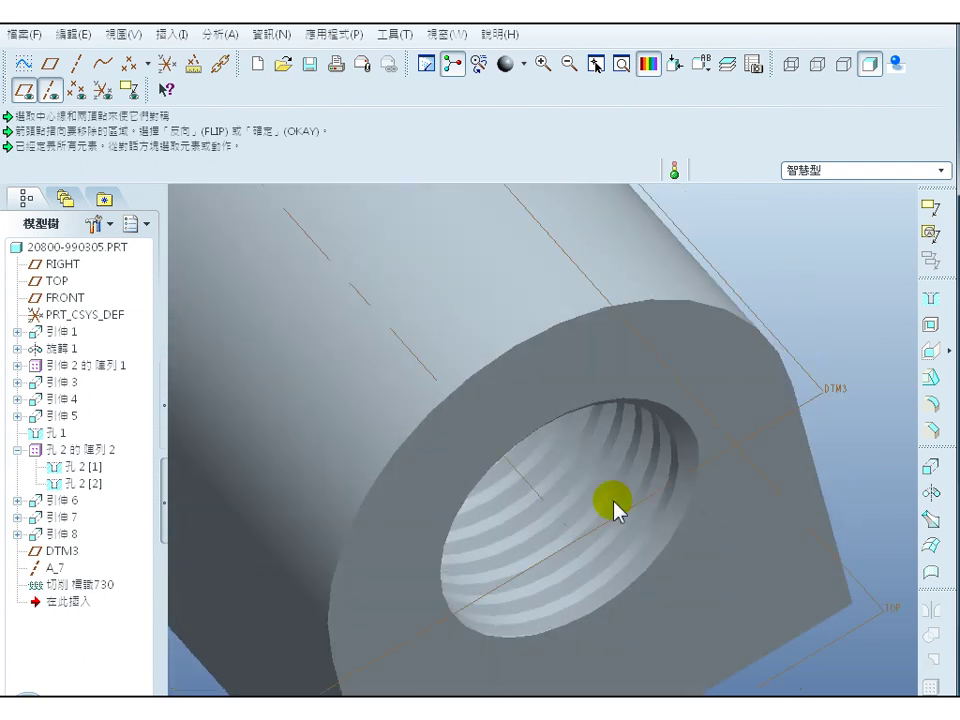
mouse_move(674, 540)
middle_mouse_down()
mouse_move(690, 551)
mouse_move(664, 553)
mouse_move(651, 540)
middle_mouse_up()
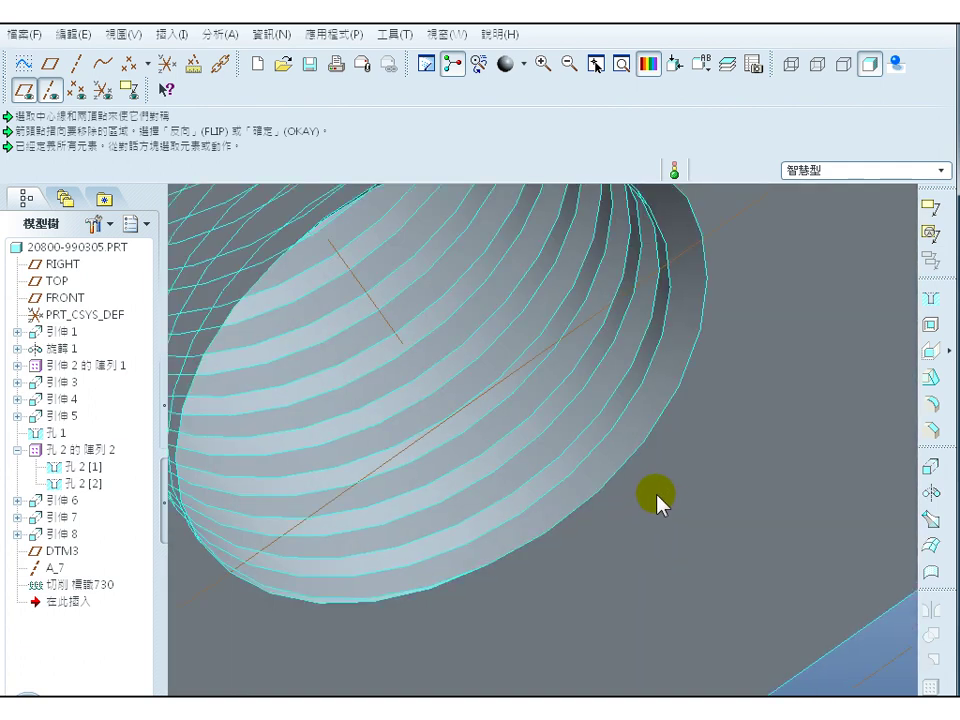
key("ctrl+d")
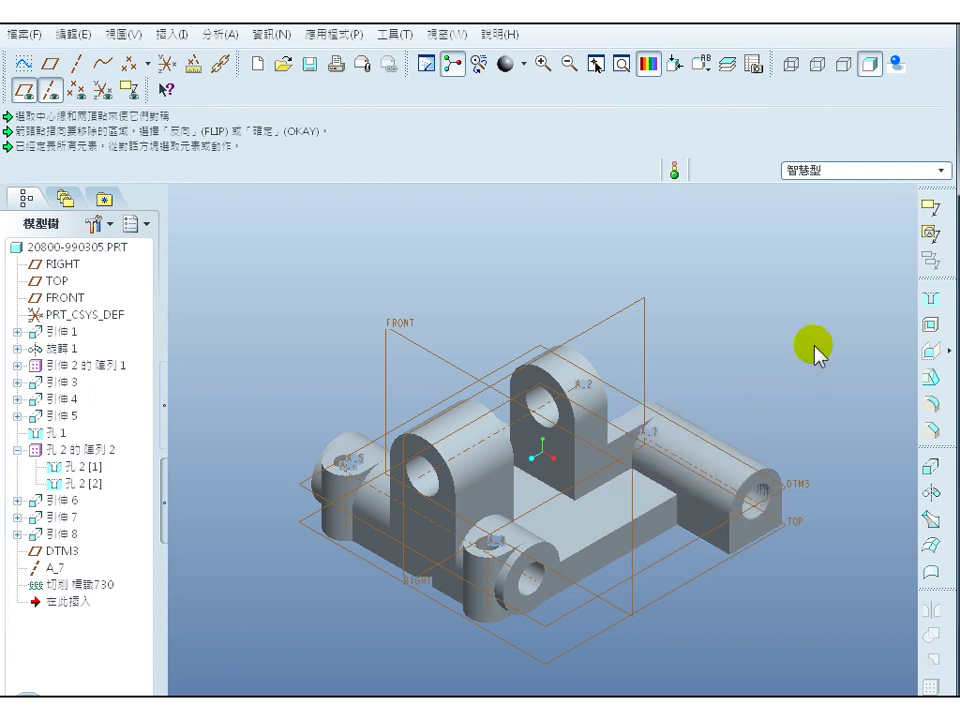
- Start a new extrusion with an internal sketch on the base plate's top face
left_click(931, 467)
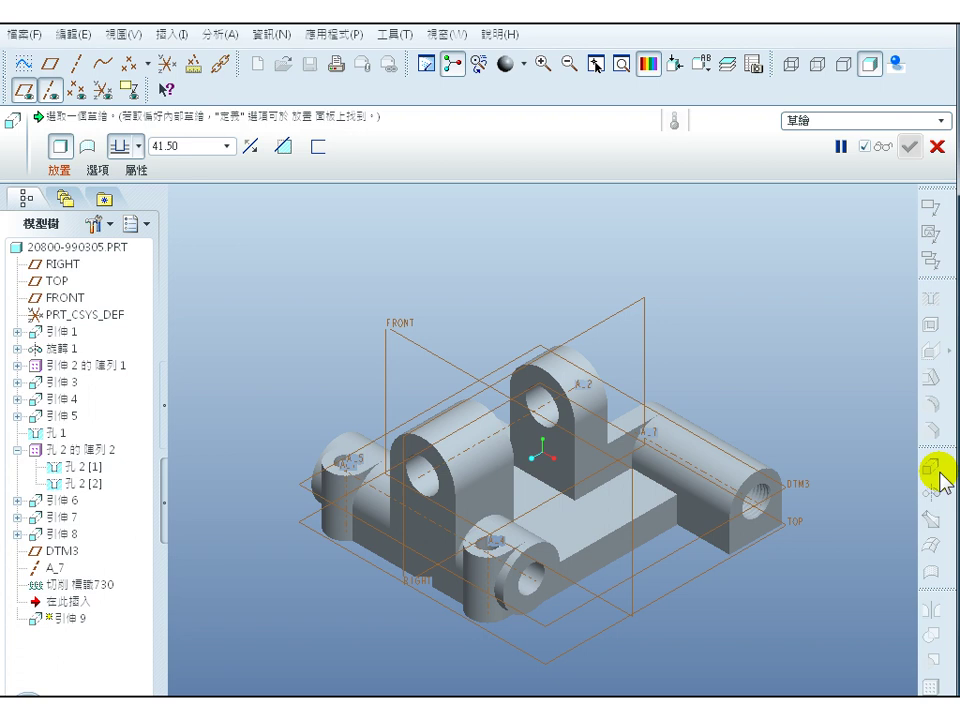
left_click(57, 170)
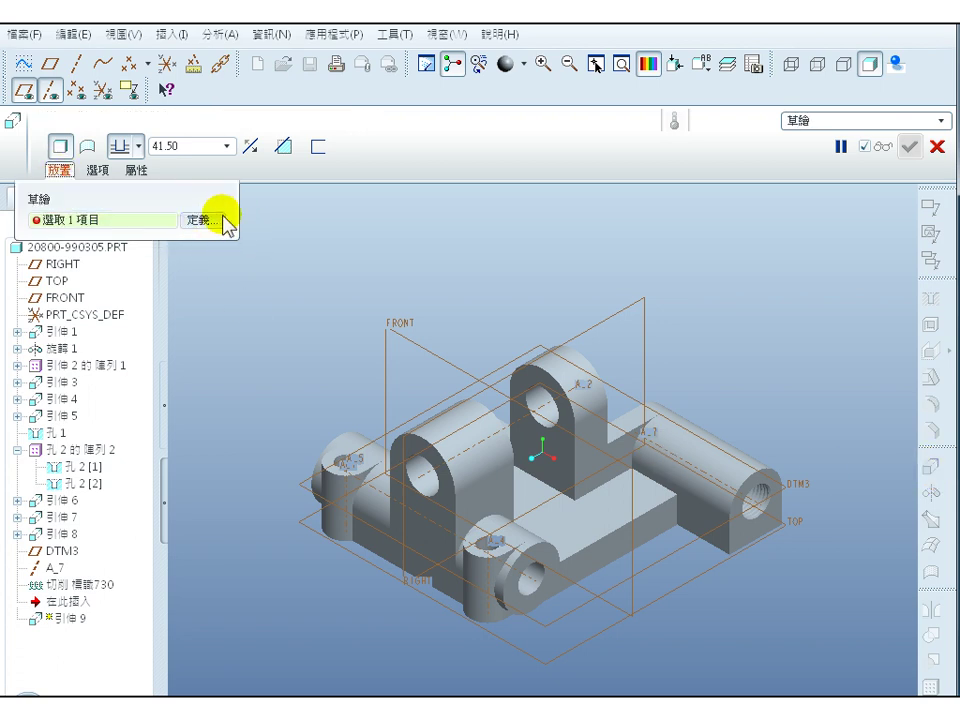
left_click(212, 219)
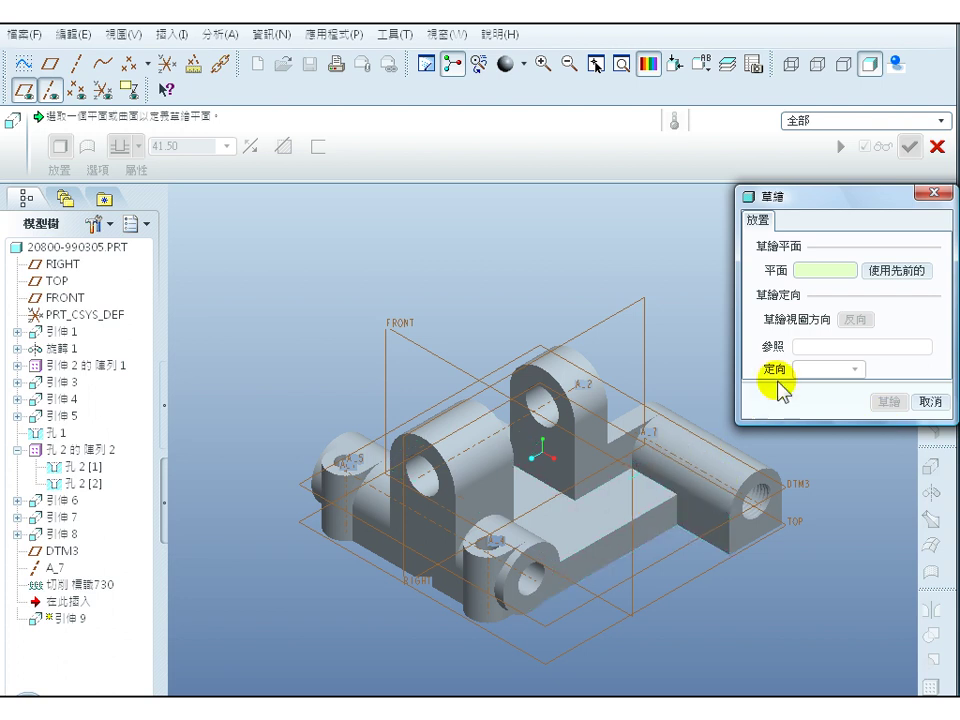
left_click(617, 514)
left_click(880, 401)
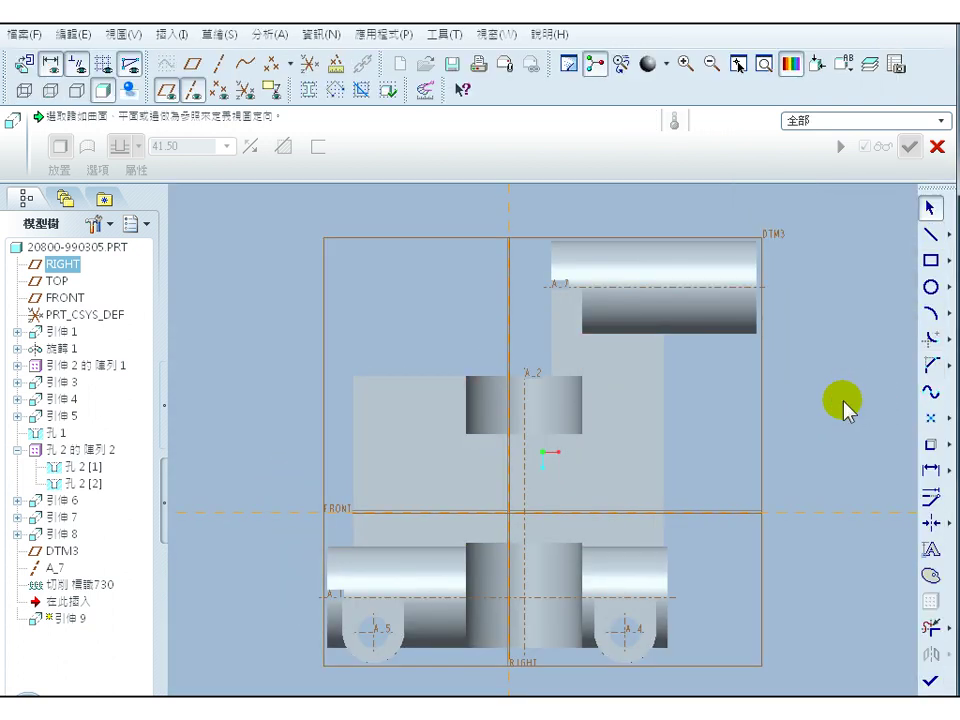
- Sketch an upright rectangle about 10 mm wide and 40 mm long across the long threaded lug near its inner end
left_click(930, 260)
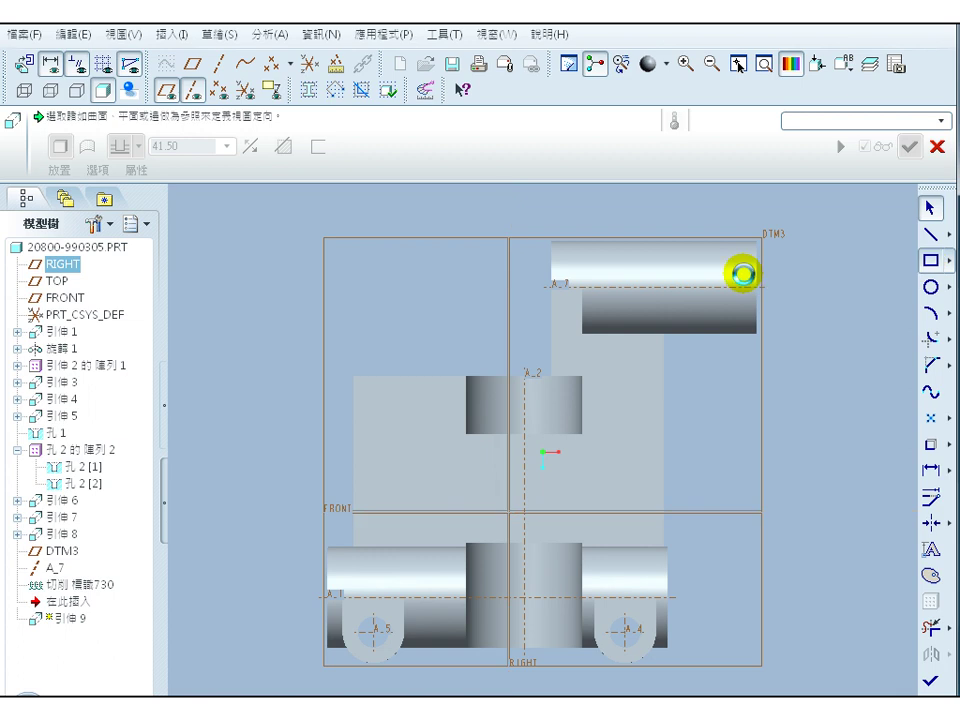
left_click(593, 202)
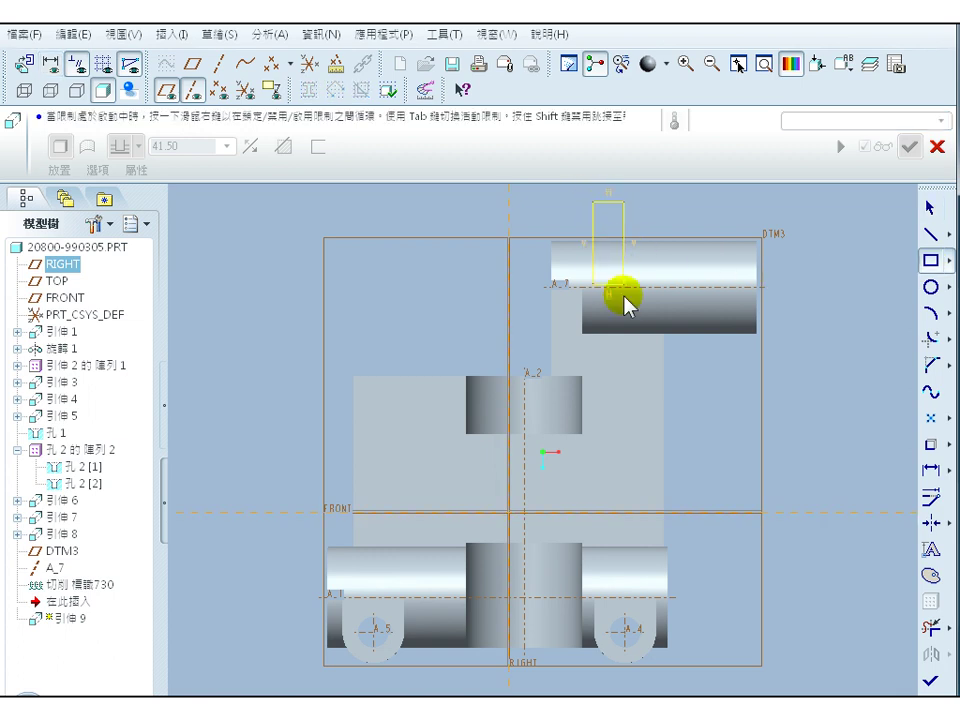
left_click(630, 357)
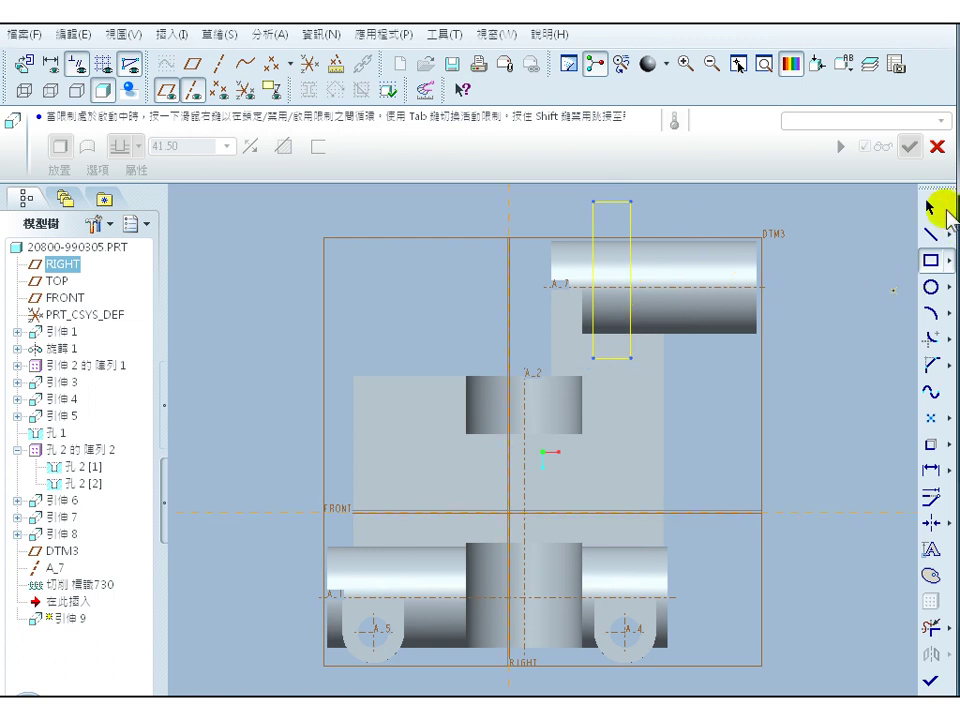
left_click(927, 208)
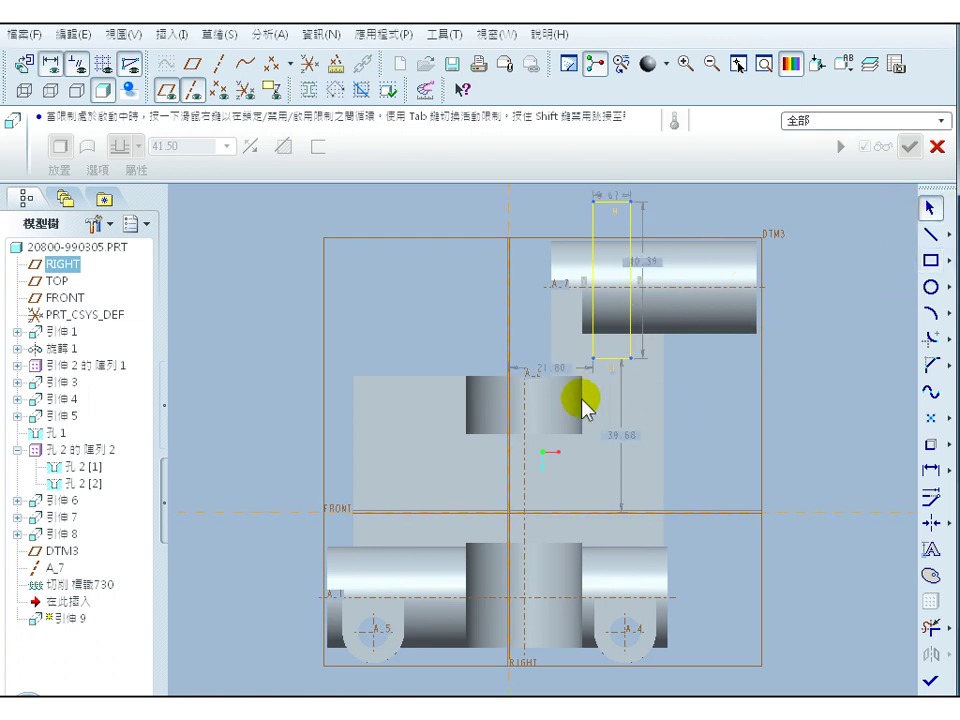
scroll(576, 378, "up", 2)
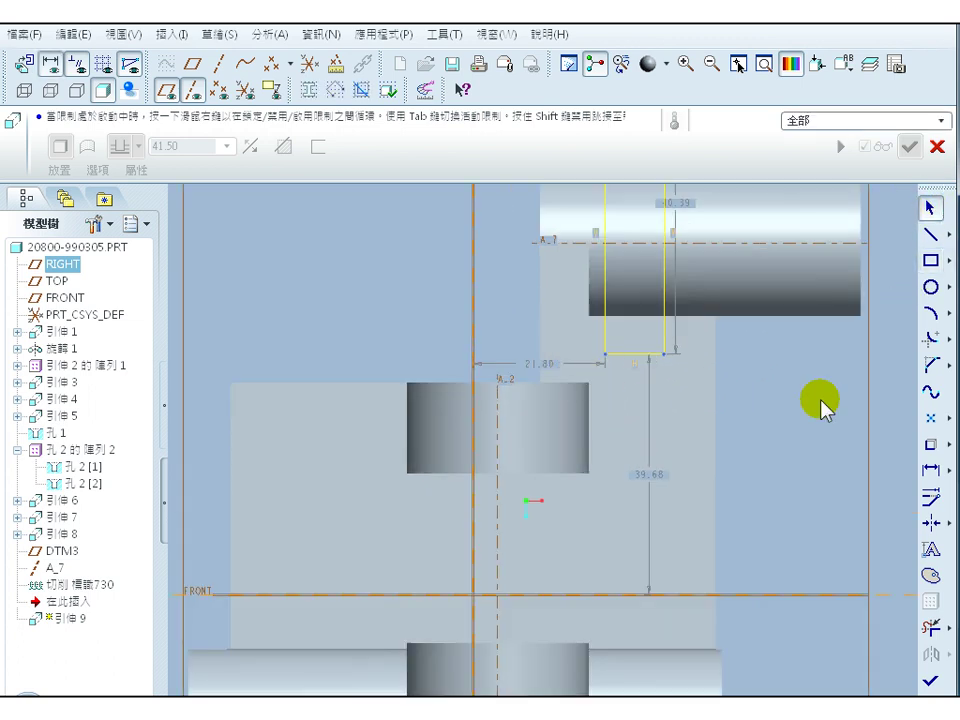
- Try to dimension the rectangle's inner side from the edge aligned with the upright lug's side
left_click(930, 446)
left_click(606, 330)
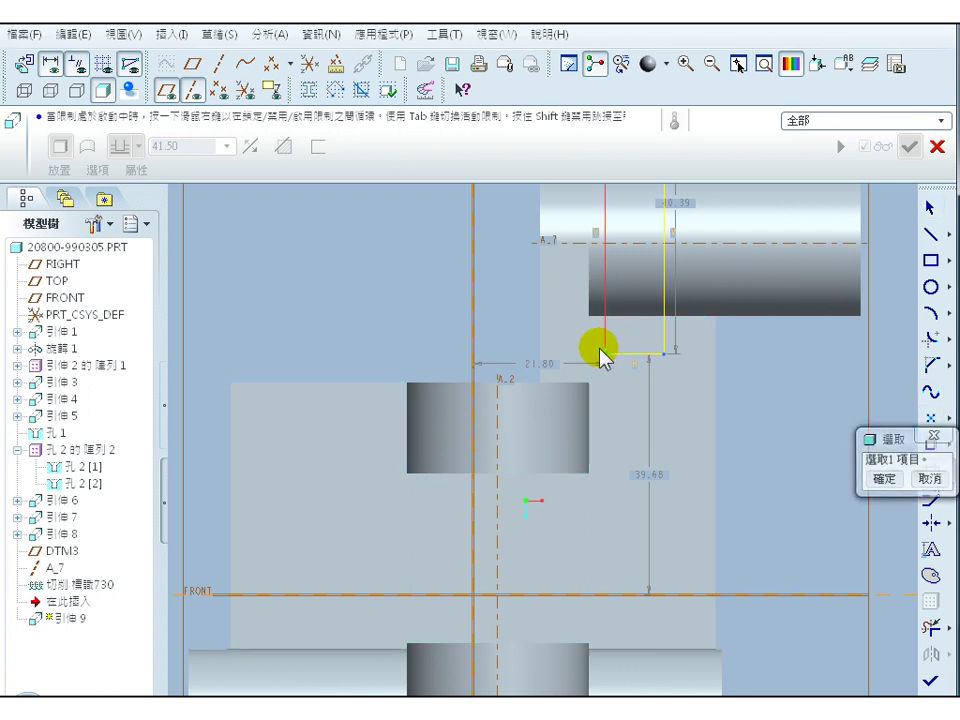
left_click(594, 352)
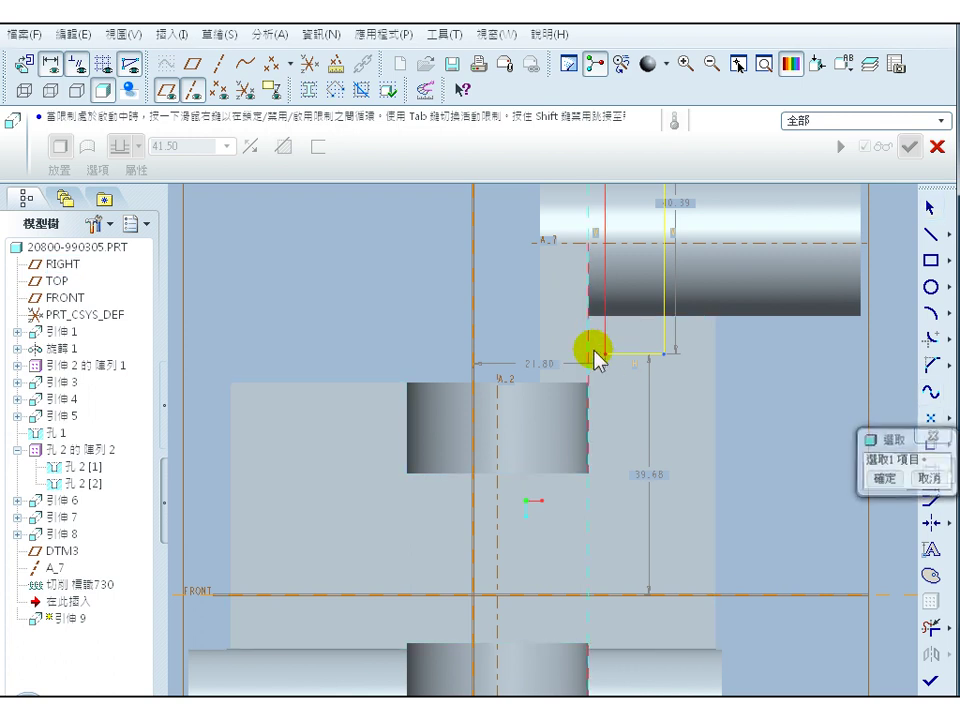
left_click(667, 356)
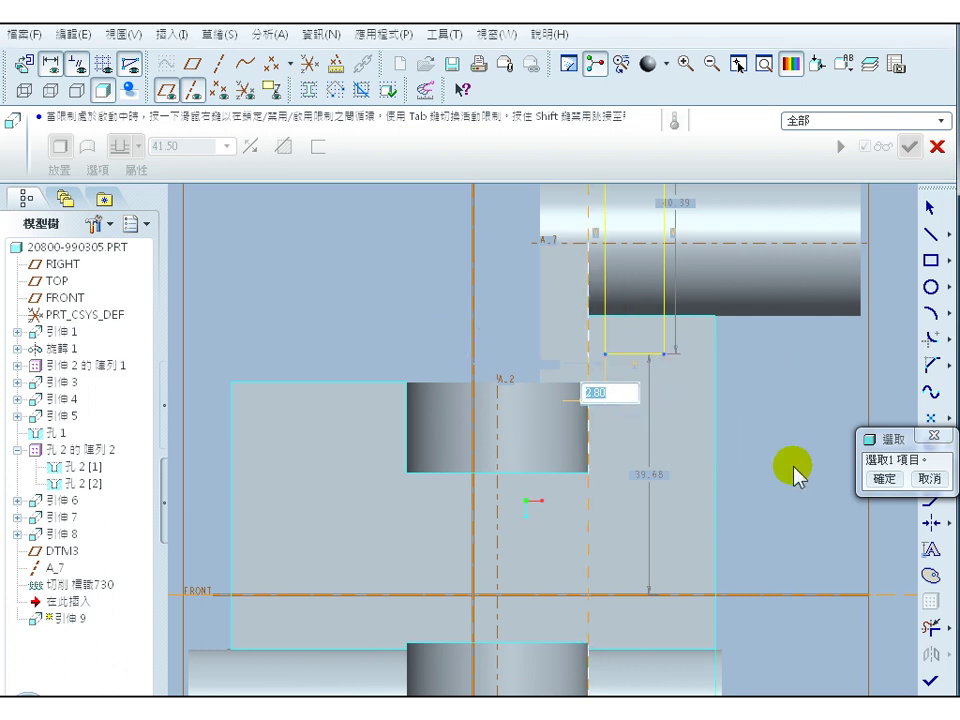
left_click(930, 478)
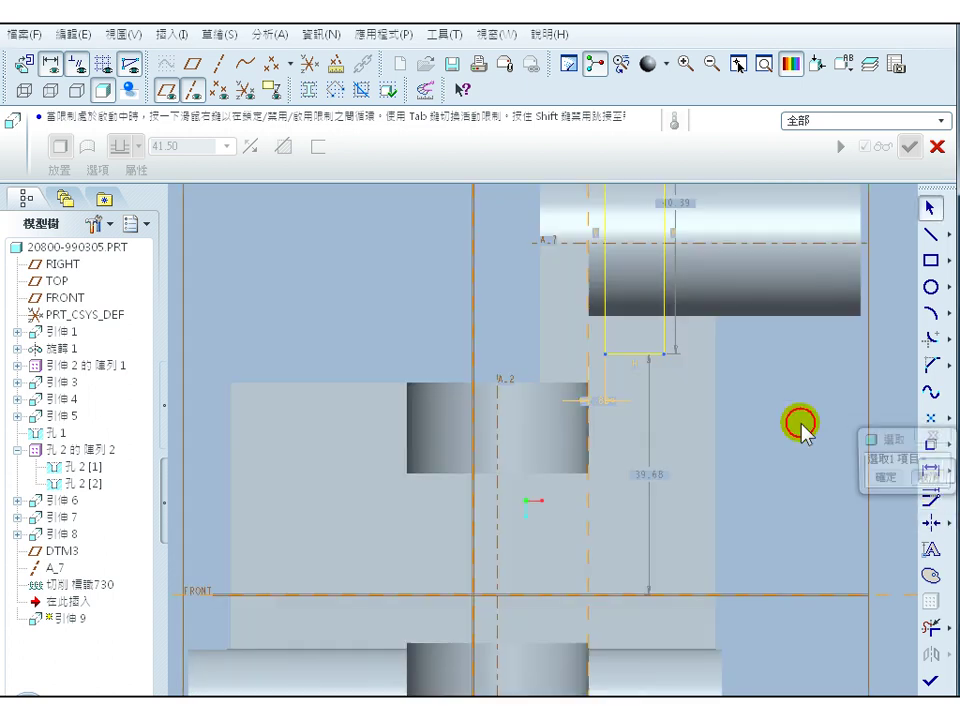
- Dimension the rectangle's inner side 9 mm from the long lug's inner end face, deleting the conflicting dimension
left_click(605, 277)
left_click(538, 296)
middle_click(578, 350)
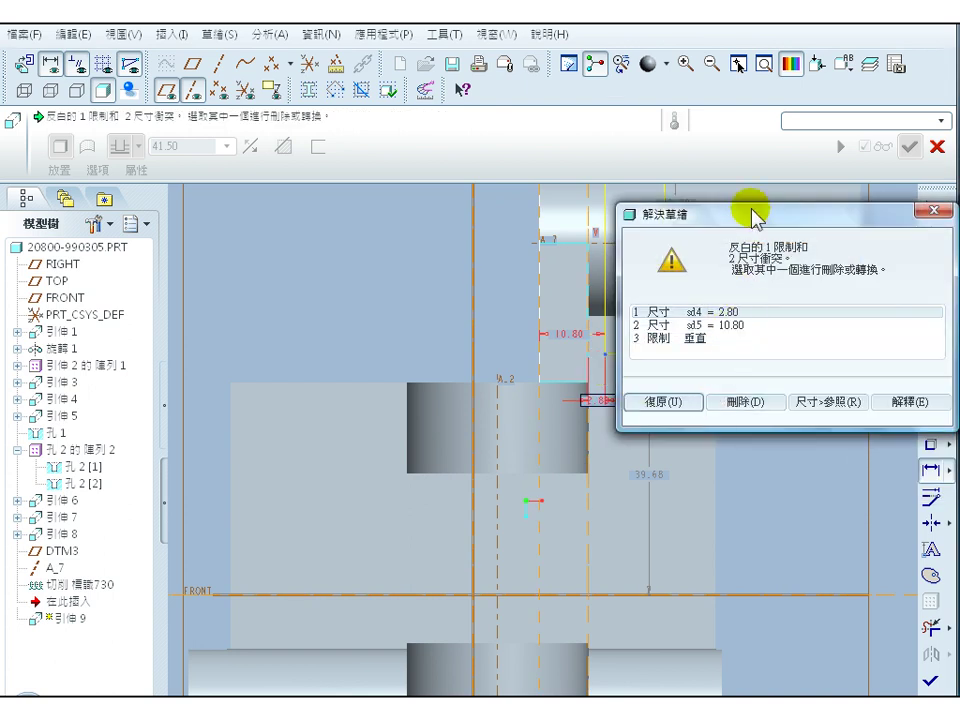
left_click_drag(751, 210, 222, 195)
left_click(227, 298)
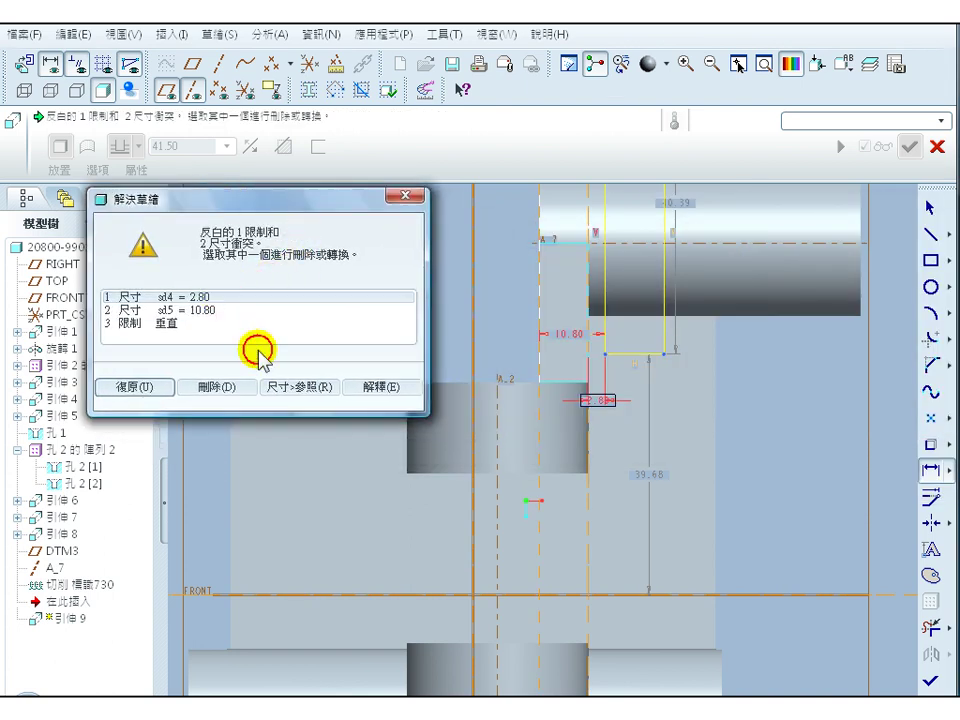
left_click(222, 386)
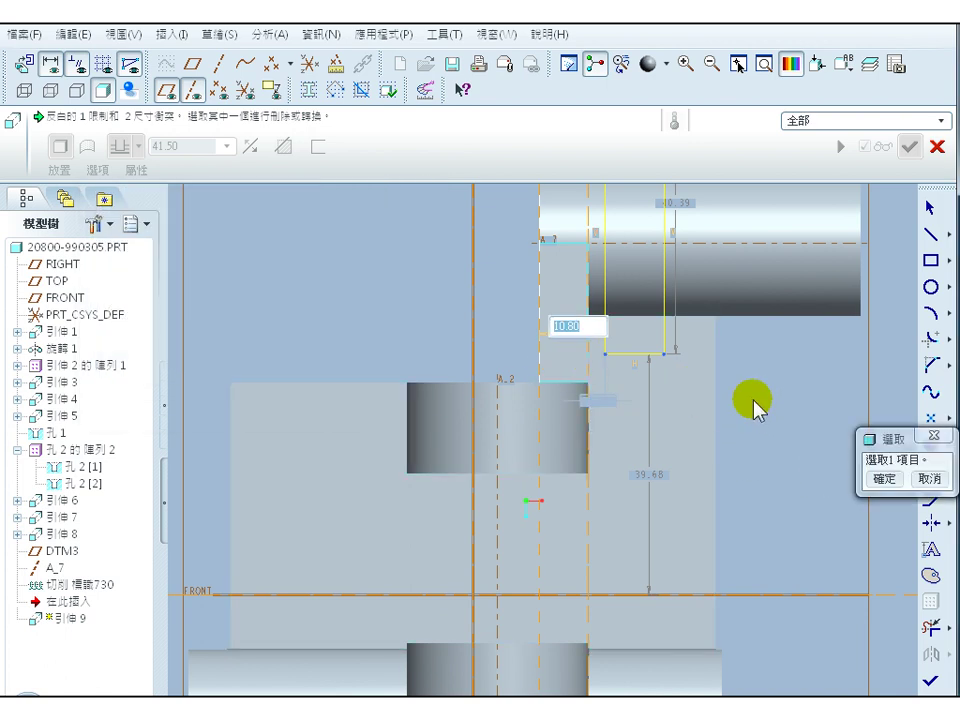
key("Return")
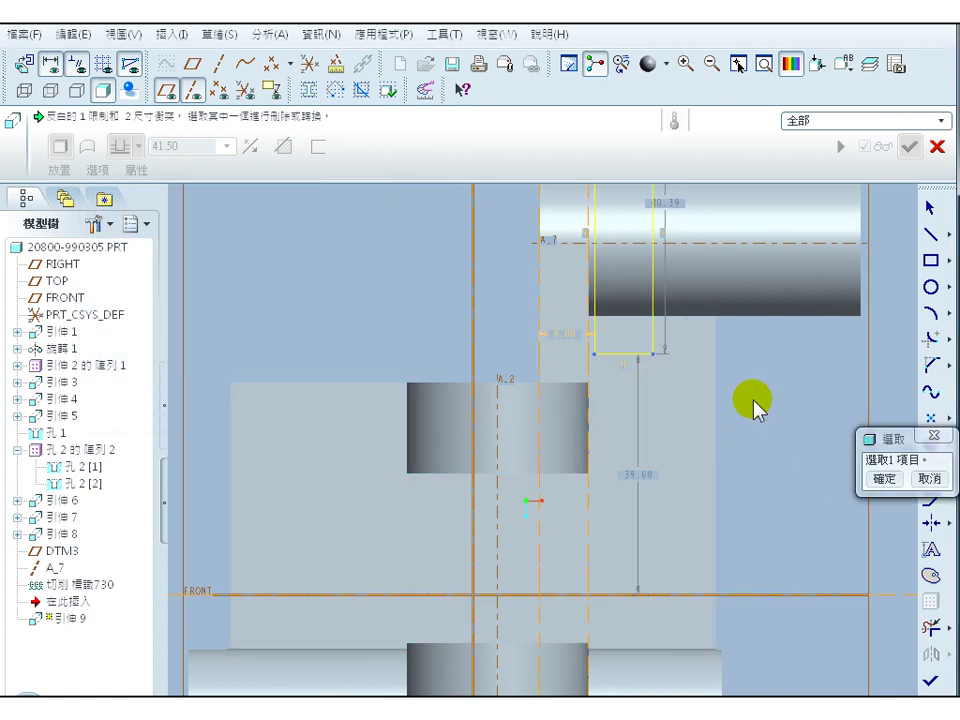
- Set the rectangle's width to 11 mm and move its dimension label clear of the rectangle
scroll(840, 490, "up", 2)
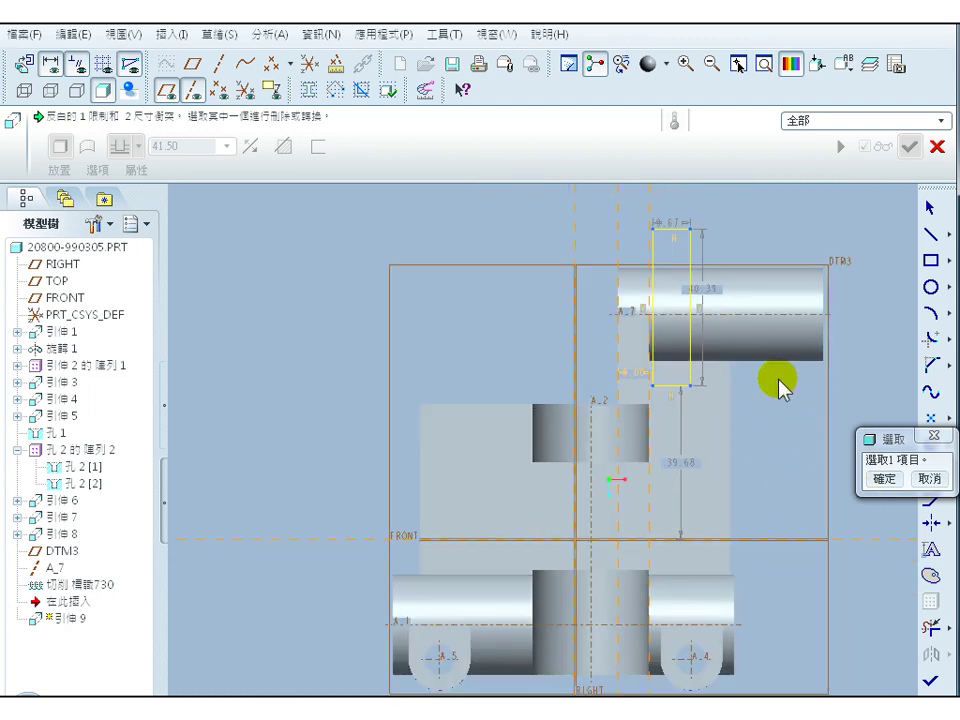
left_click(883, 478)
left_click(668, 224)
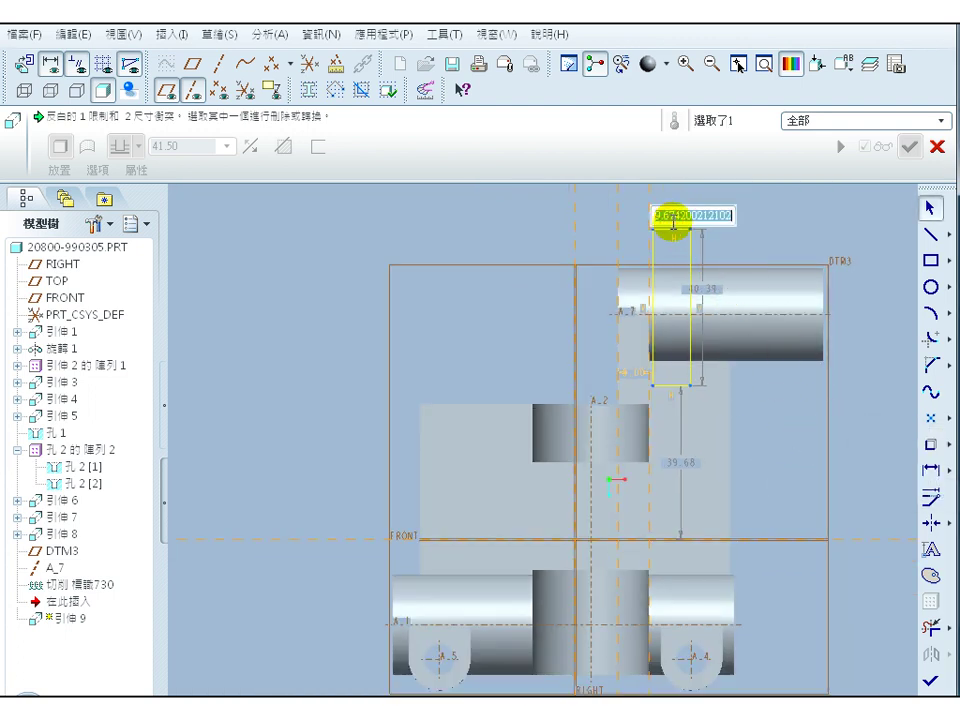
key("Return")
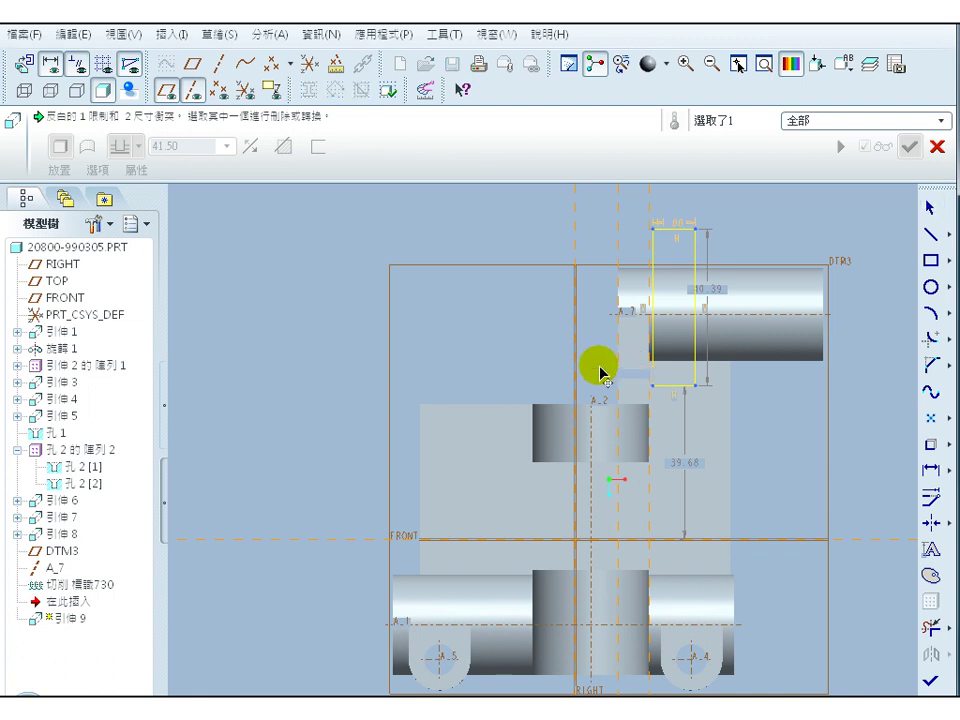
left_click(727, 226)
left_click_drag(727, 226, 740, 221)
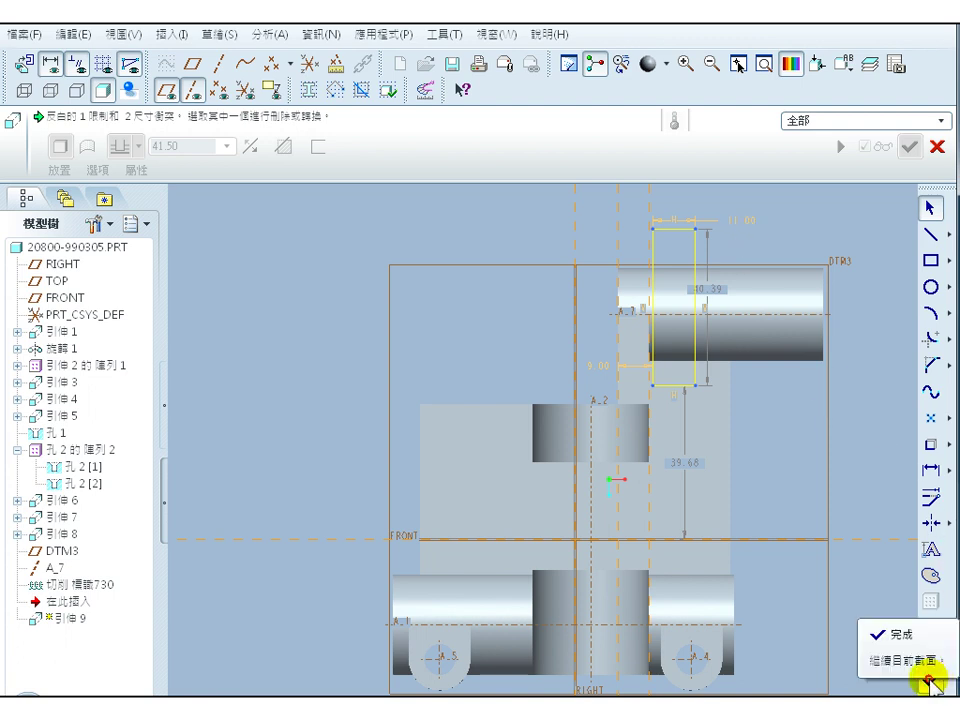
- Finish the rectangle sketch and extrude it through all as a material-removing cut across the long lug
left_click(930, 680)
middle_click_drag(897, 462, 760, 525)
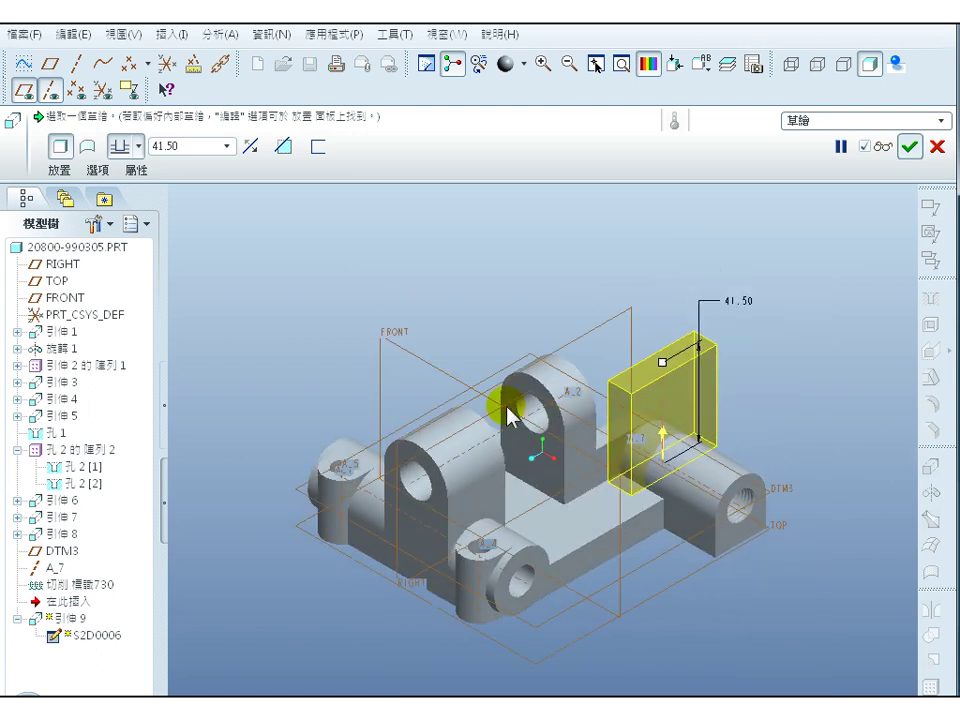
left_click(283, 146)
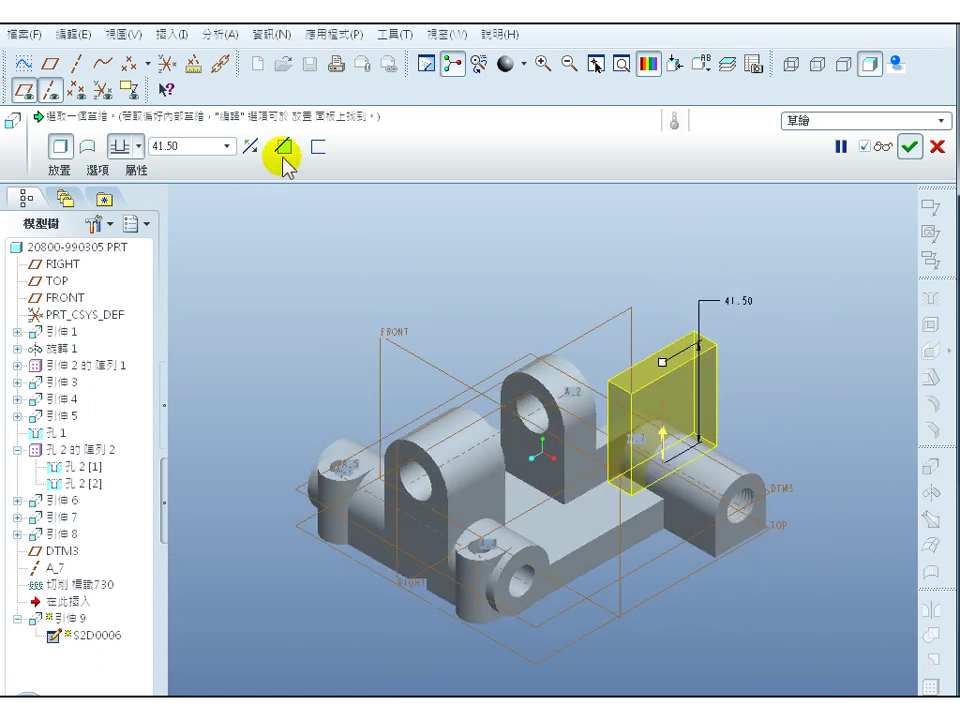
left_click(136, 146)
left_click(124, 258)
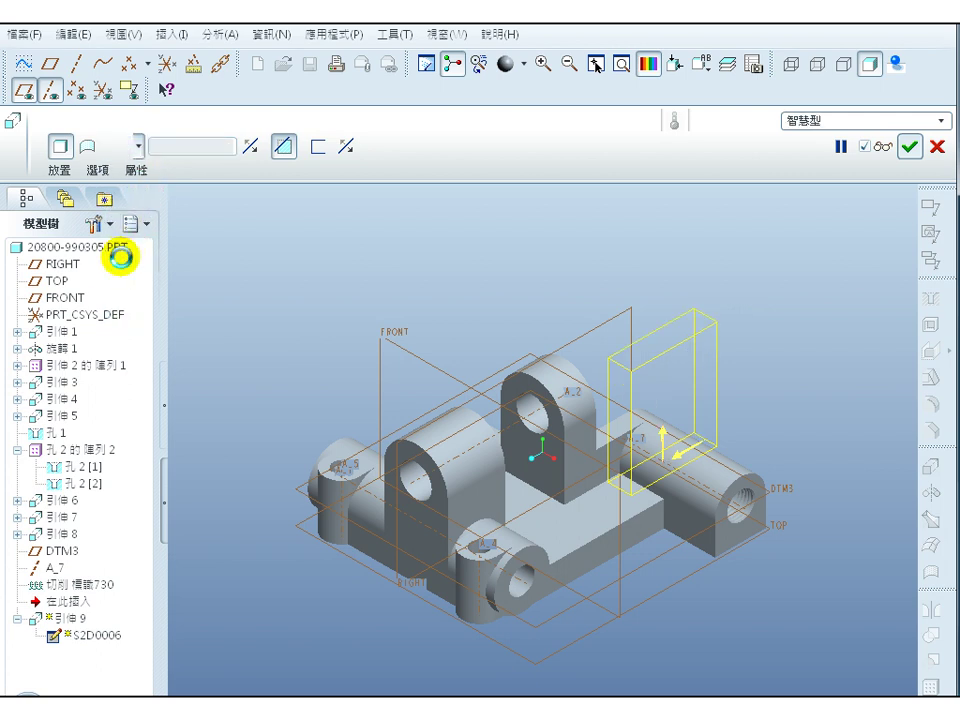
left_click(909, 146)
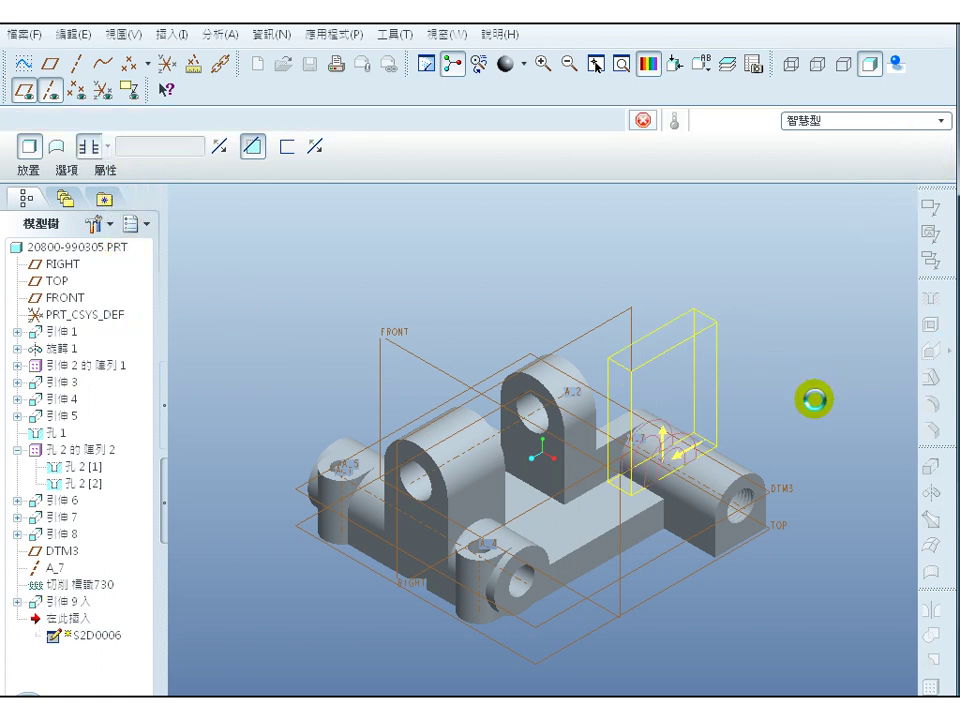
middle_click_drag(860, 425, 859, 454)
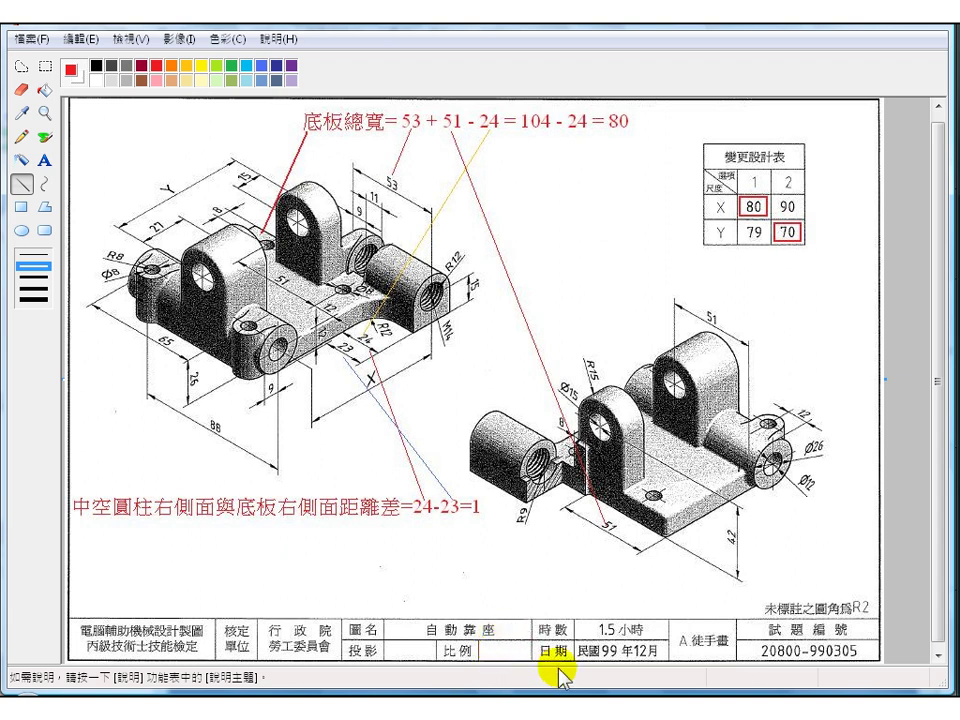
- Start a new extrusion with an internal sketch on the slot's side face of the long lug's short inner portion
mouse_move(553, 700)
left_click(555, 630)
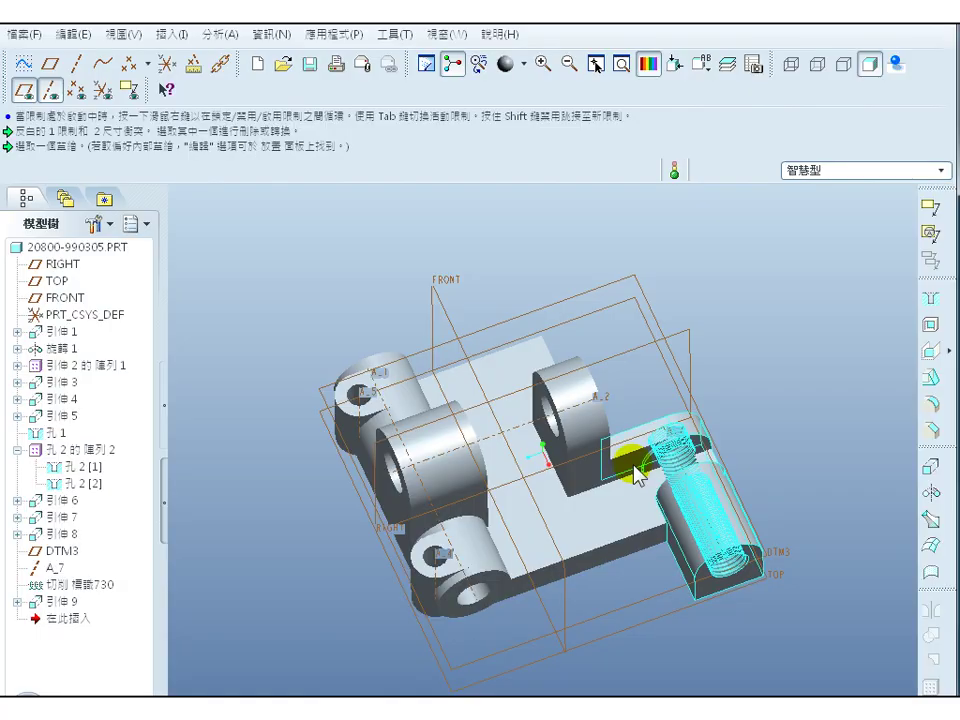
scroll(766, 451, "up", 4)
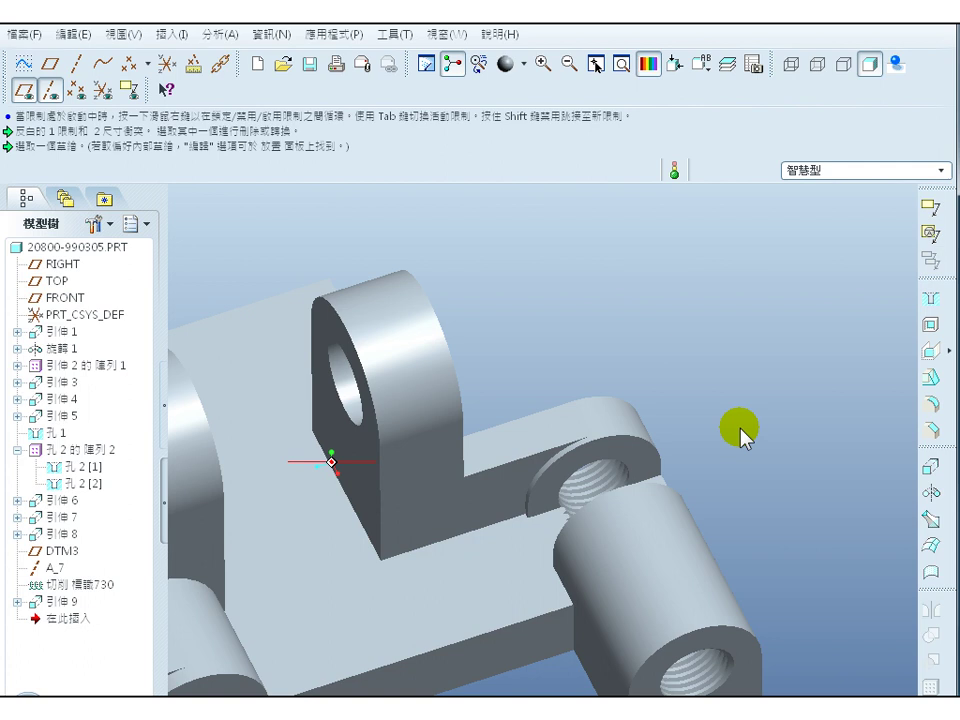
left_click(640, 455)
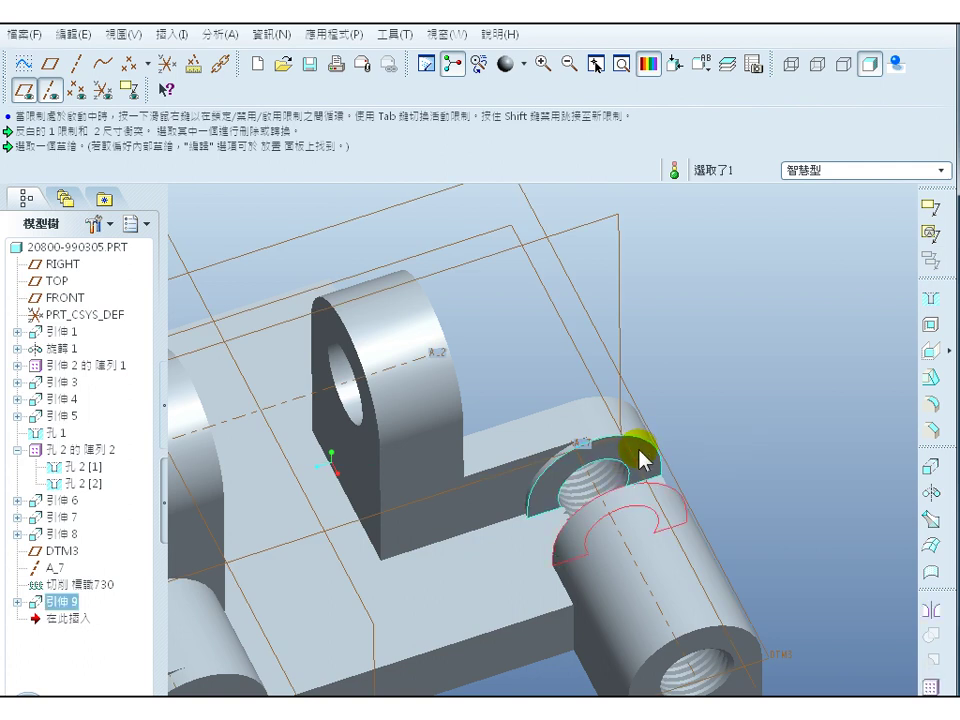
left_click(928, 467)
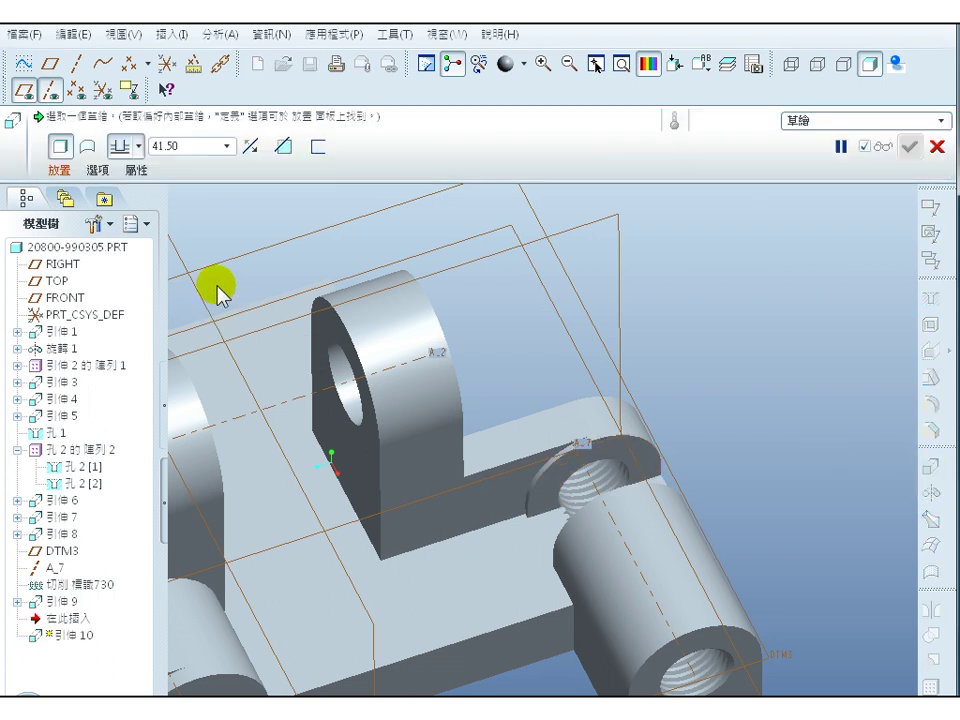
left_click(59, 170)
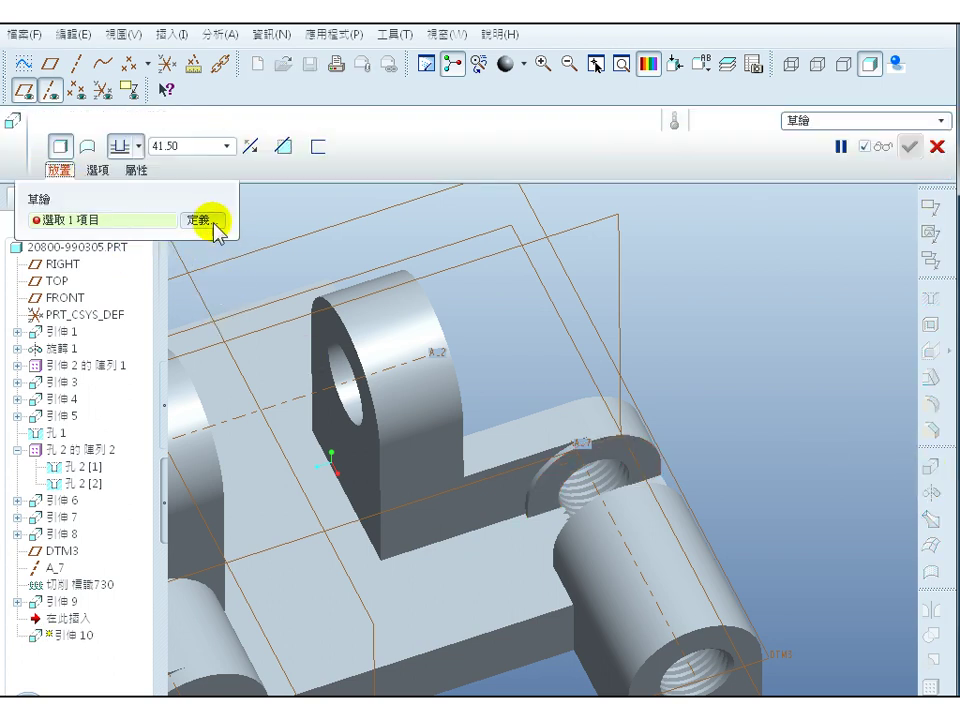
left_click(221, 240)
scroll(796, 395, "up", 3)
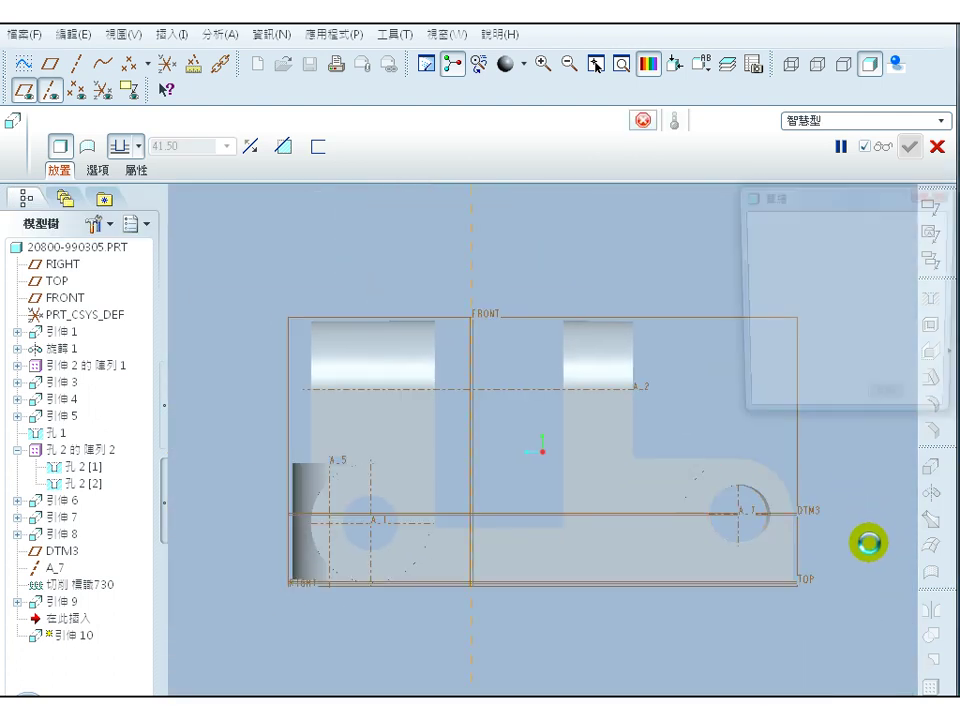
left_click(885, 399)
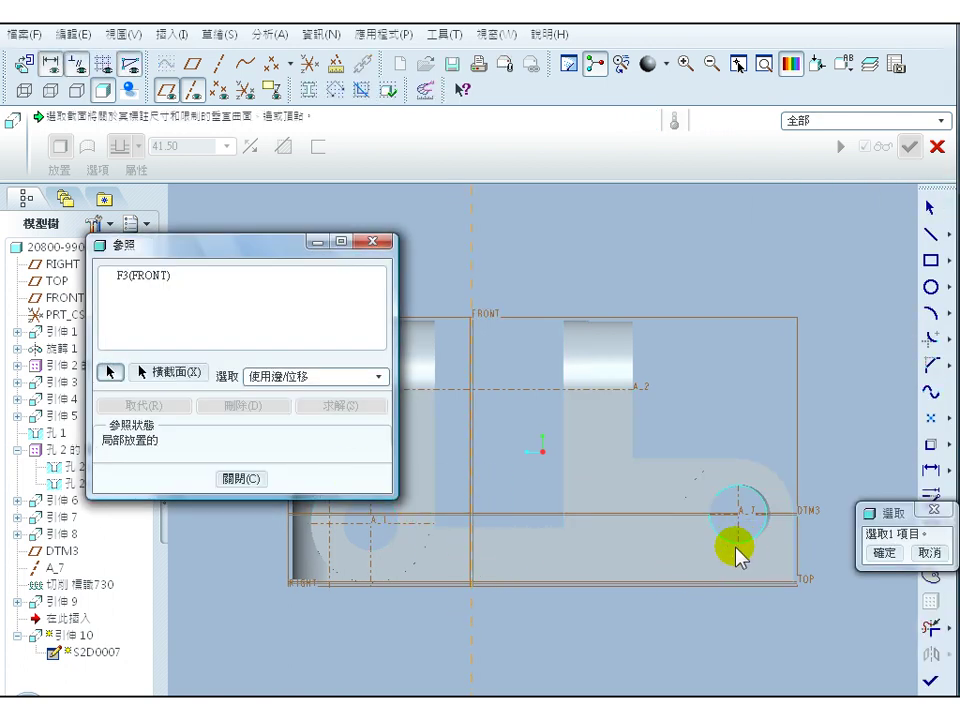
- Add datum plane DTM3 and the long lug's rounded outer surface as sketch references
scroll(745, 542, "up", 3)
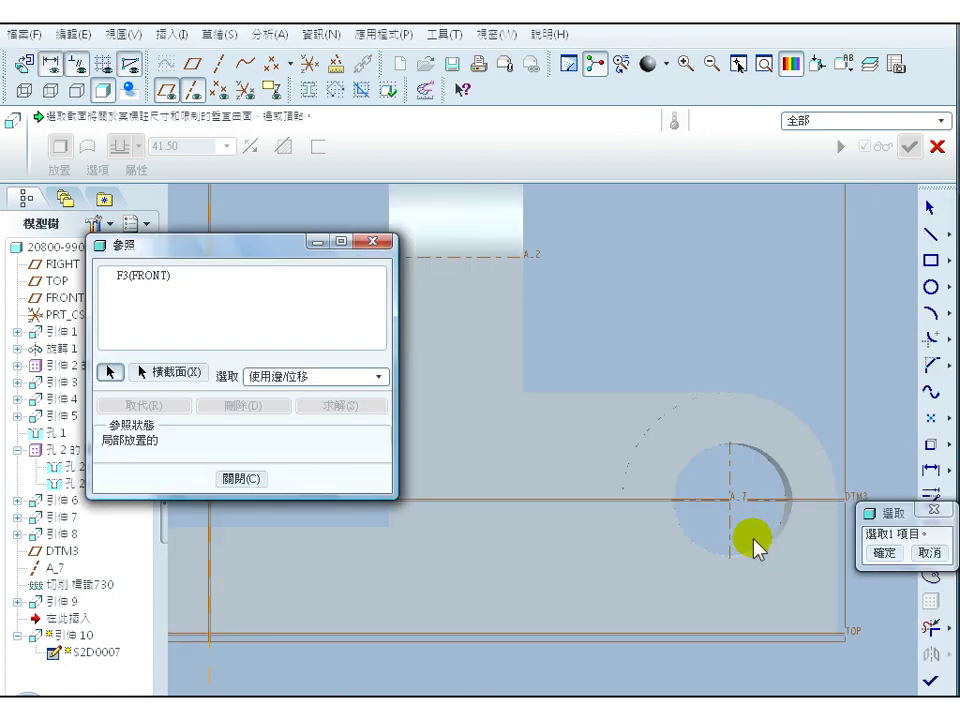
left_click(697, 499)
left_click(254, 481)
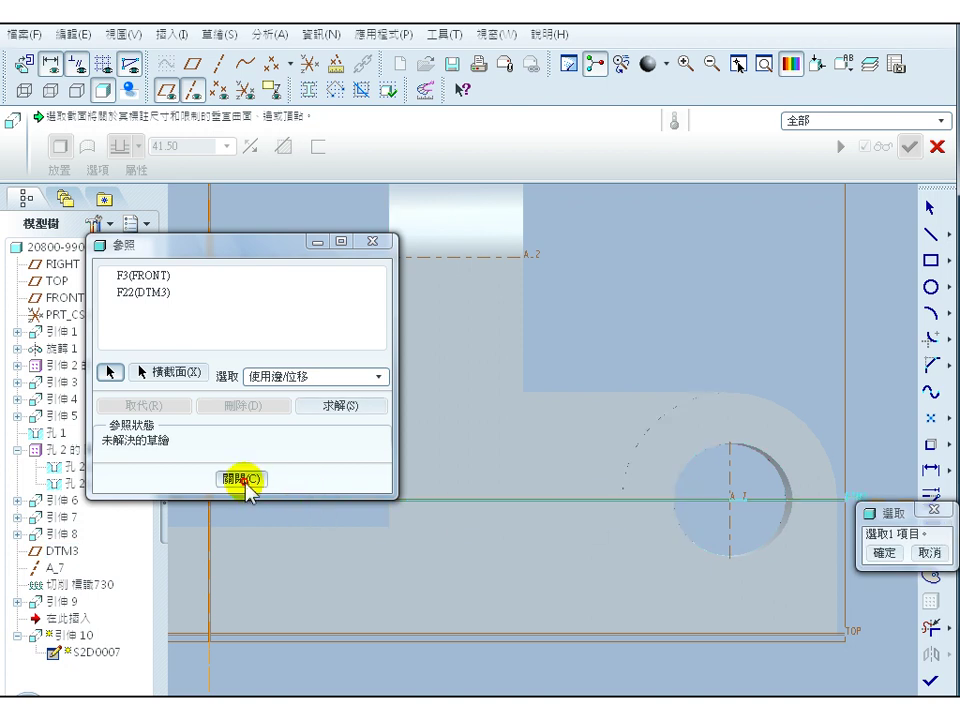
scroll(765, 525, "up", 2)
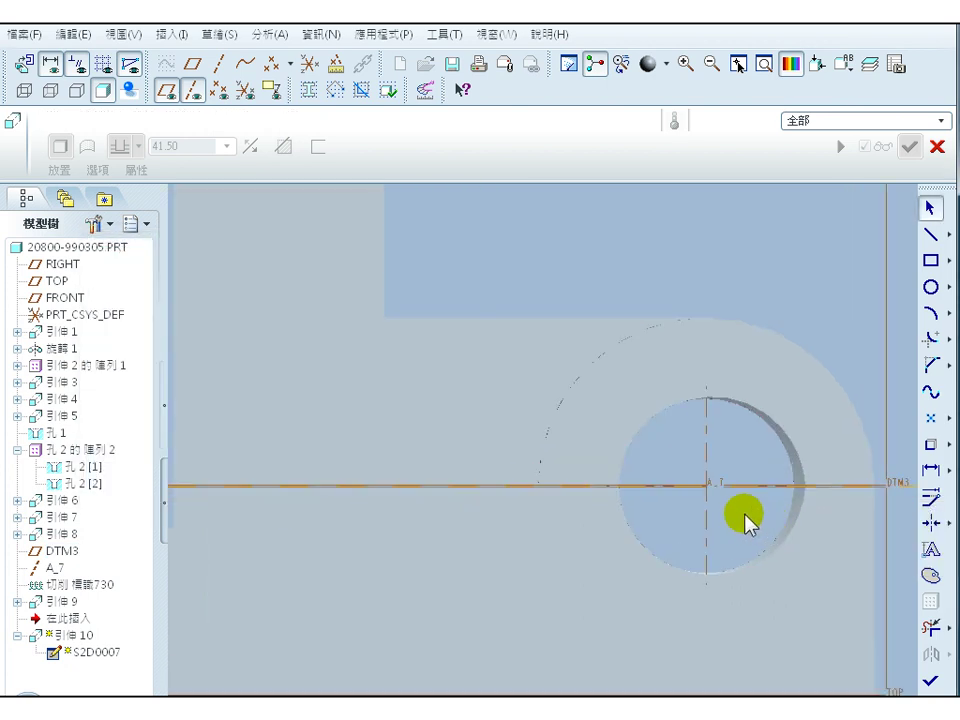
scroll(745, 520, "up", 2)
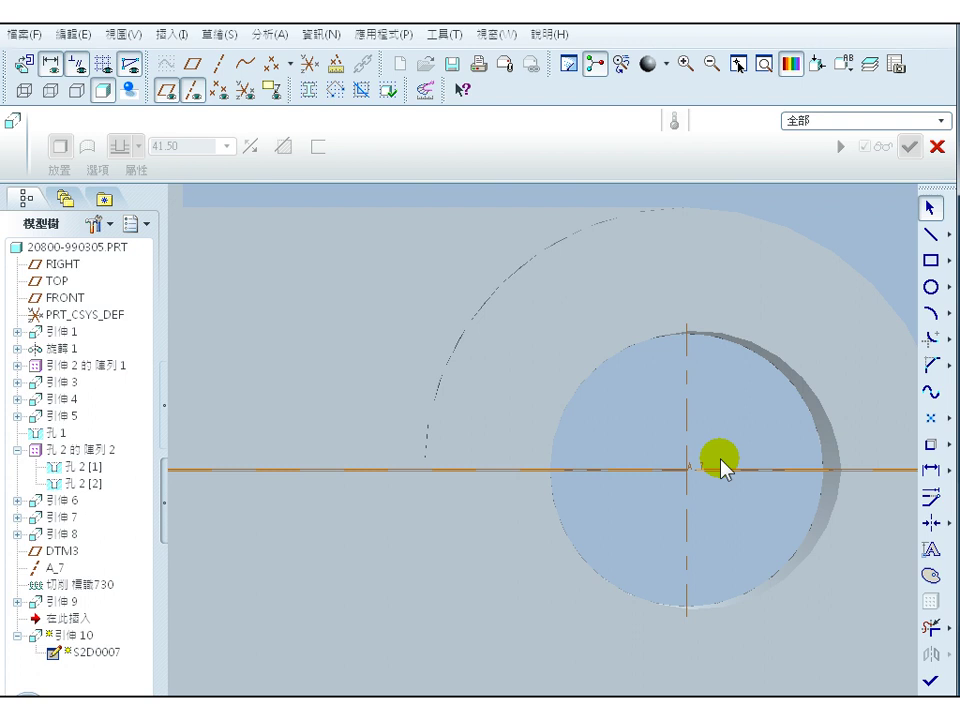
left_click(216, 35)
left_click(242, 78)
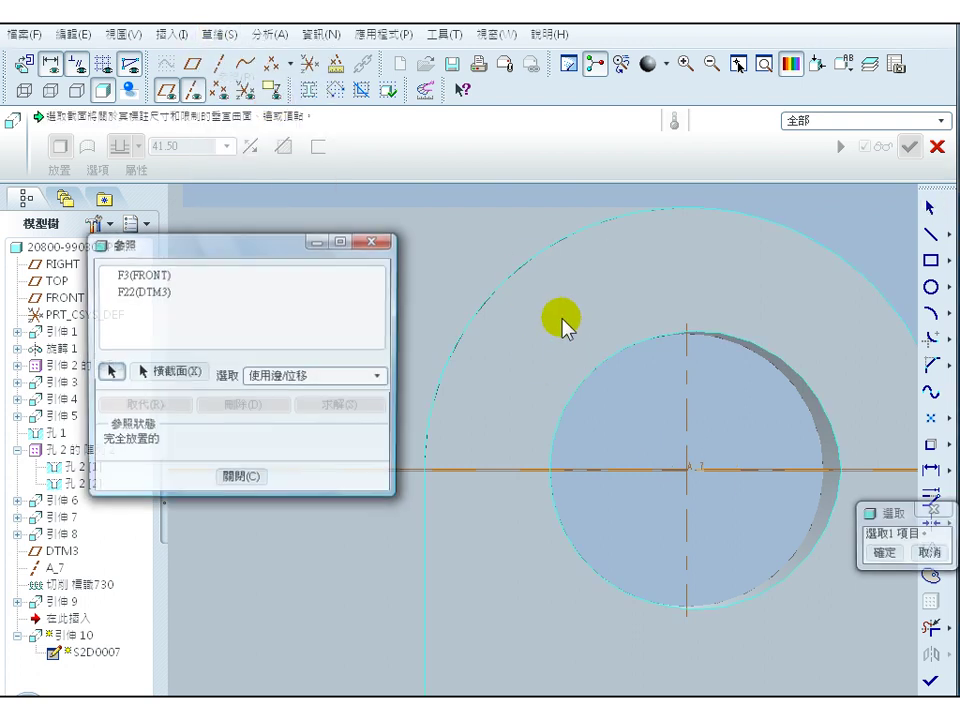
left_click(522, 268)
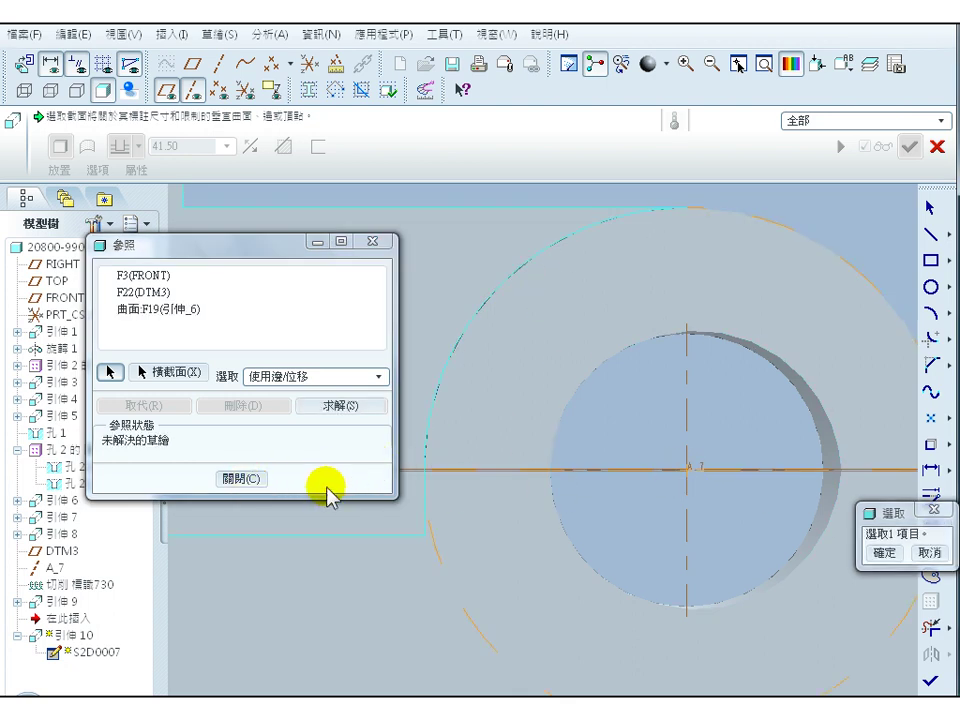
left_click(241, 479)
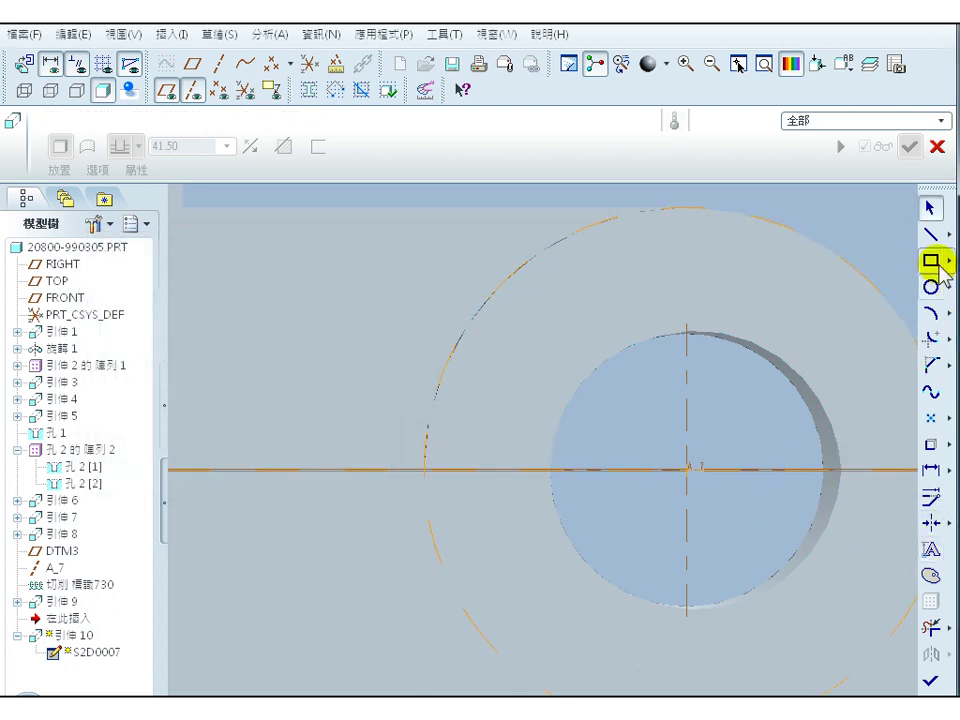
- Sketch a circle centred on the long lug's bore axis and set its diameter to 18 mm
left_click(928, 289)
left_click(687, 469)
left_click(726, 542)
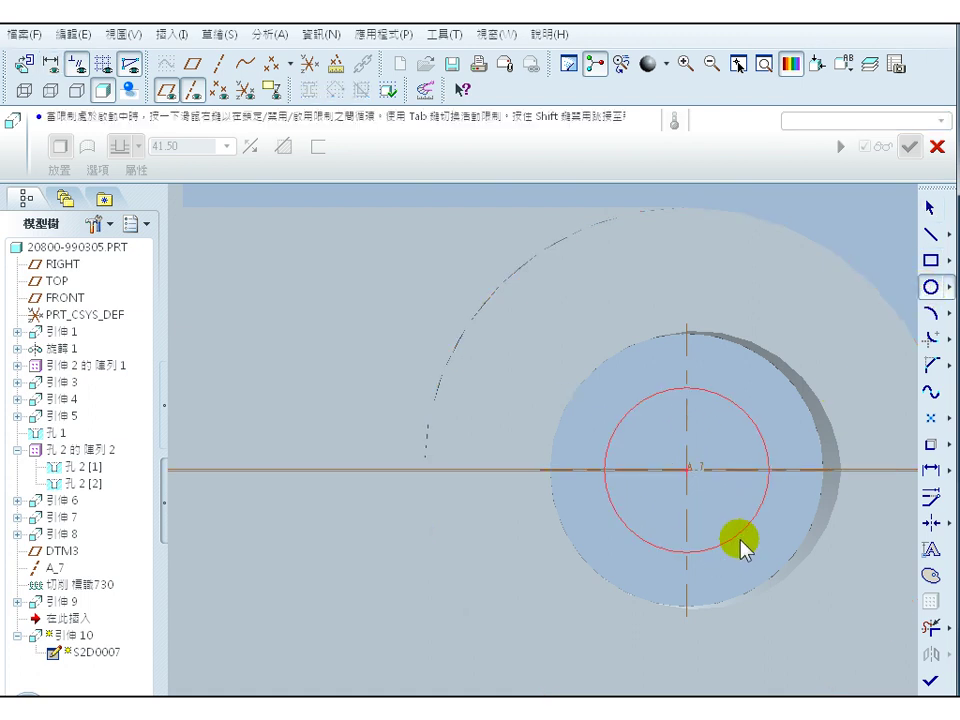
left_click(930, 212)
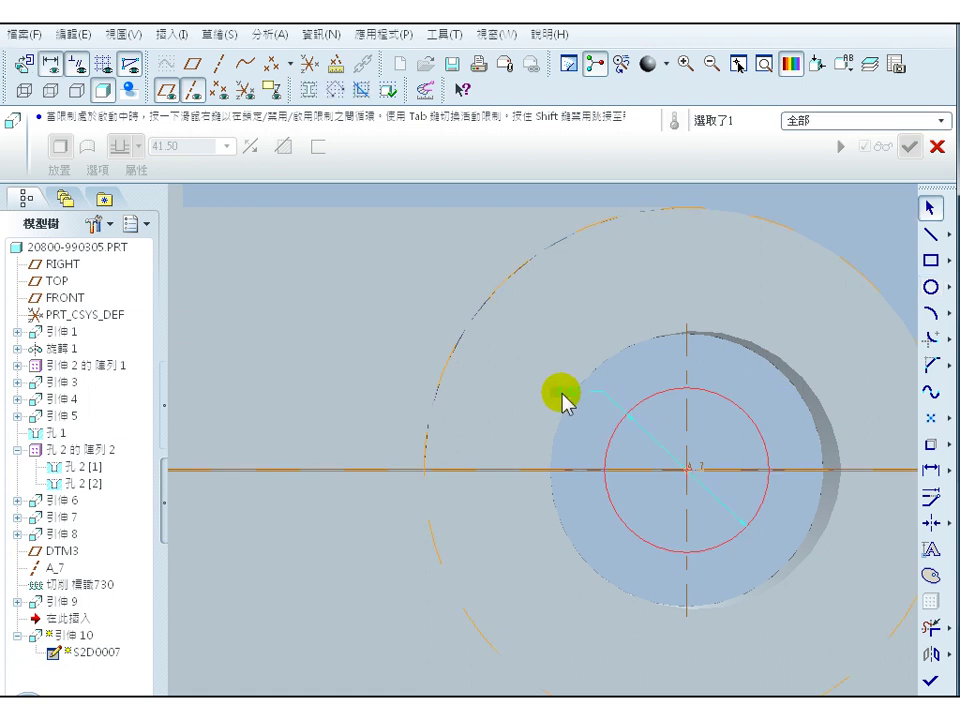
double_click(561, 389)
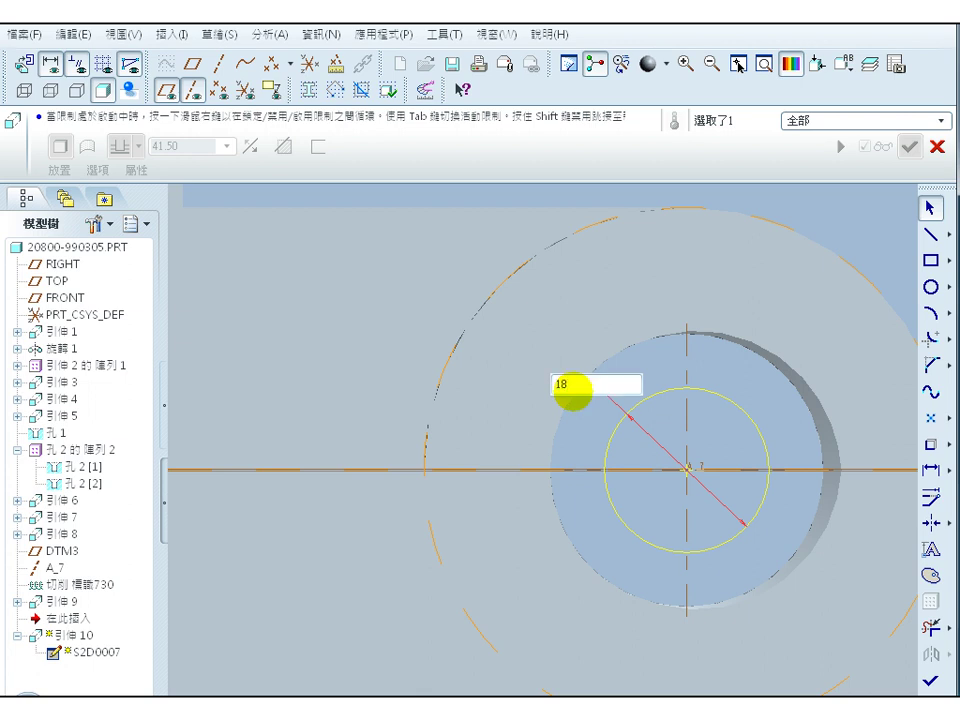
key("Return")
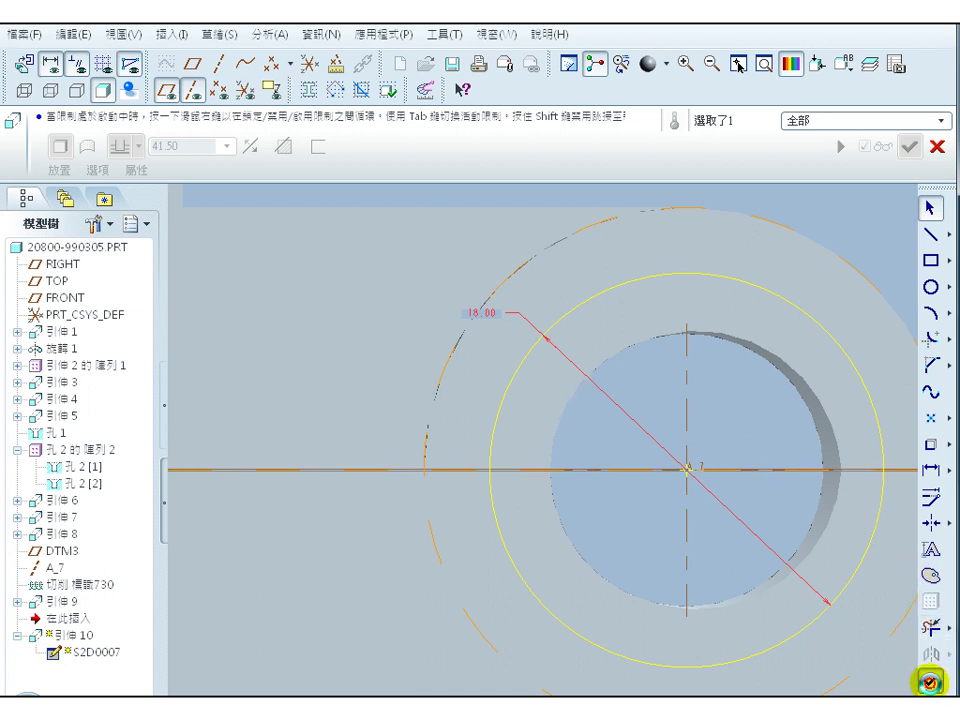
- Finish the 18 mm circle sketch and extrude it 11 mm as a material-removing cut across the long lug's slot
left_click(929, 683)
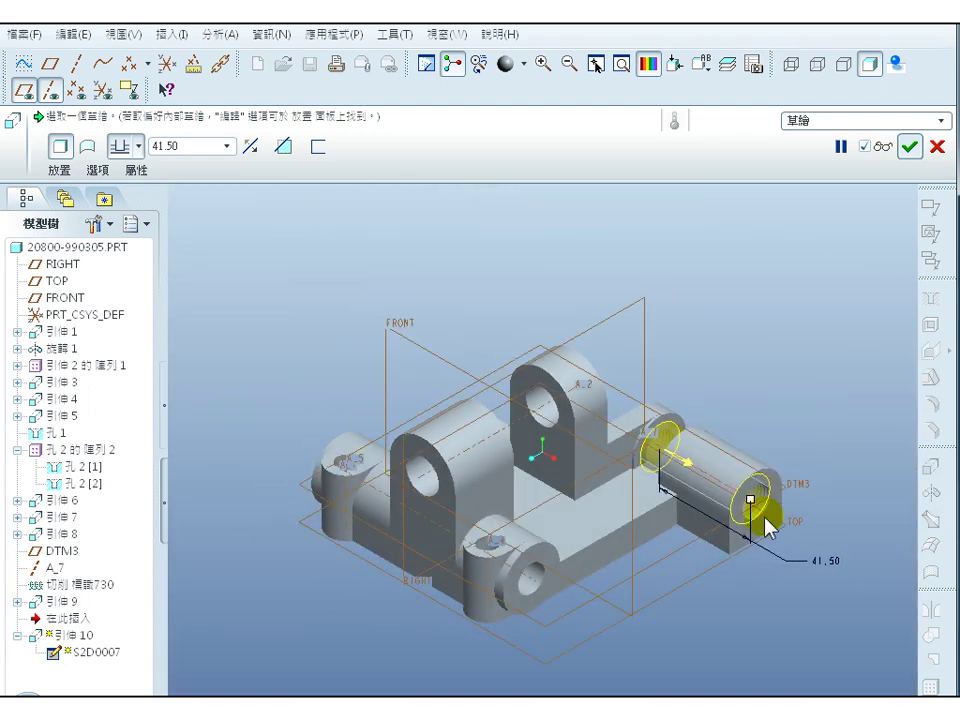
scroll(727, 430, "up", 5)
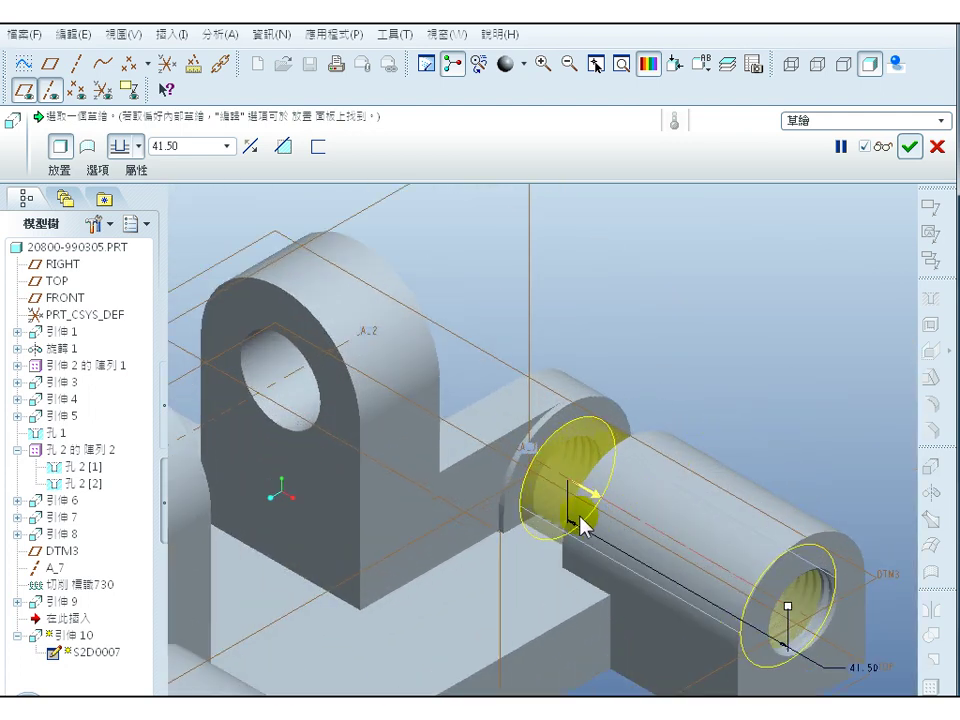
left_click(638, 510)
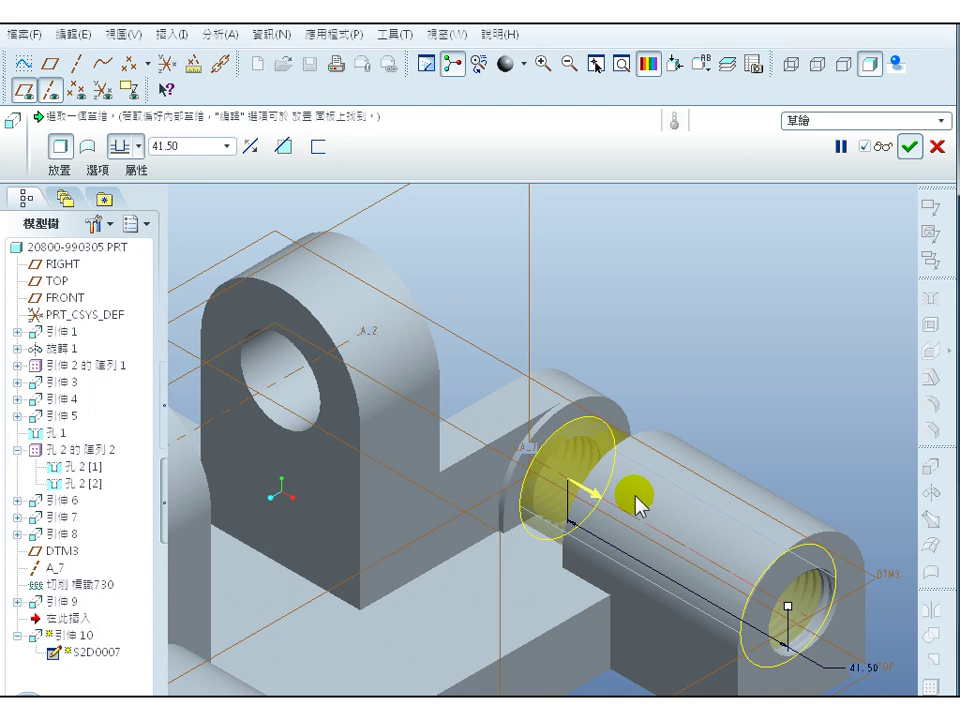
double_click(191, 146)
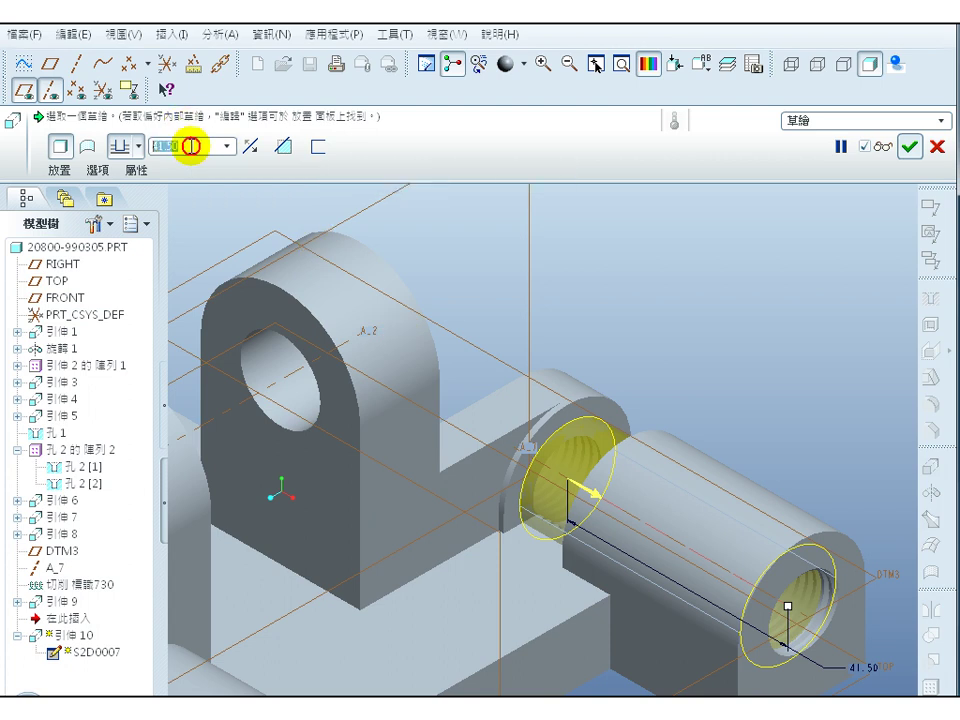
type("11")
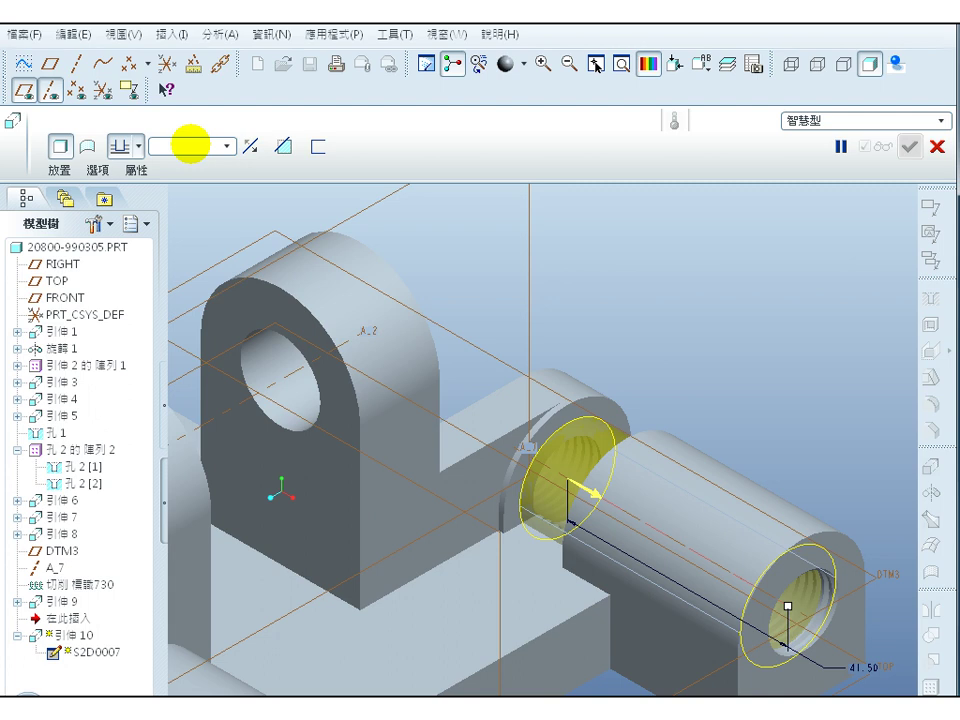
left_click(285, 148)
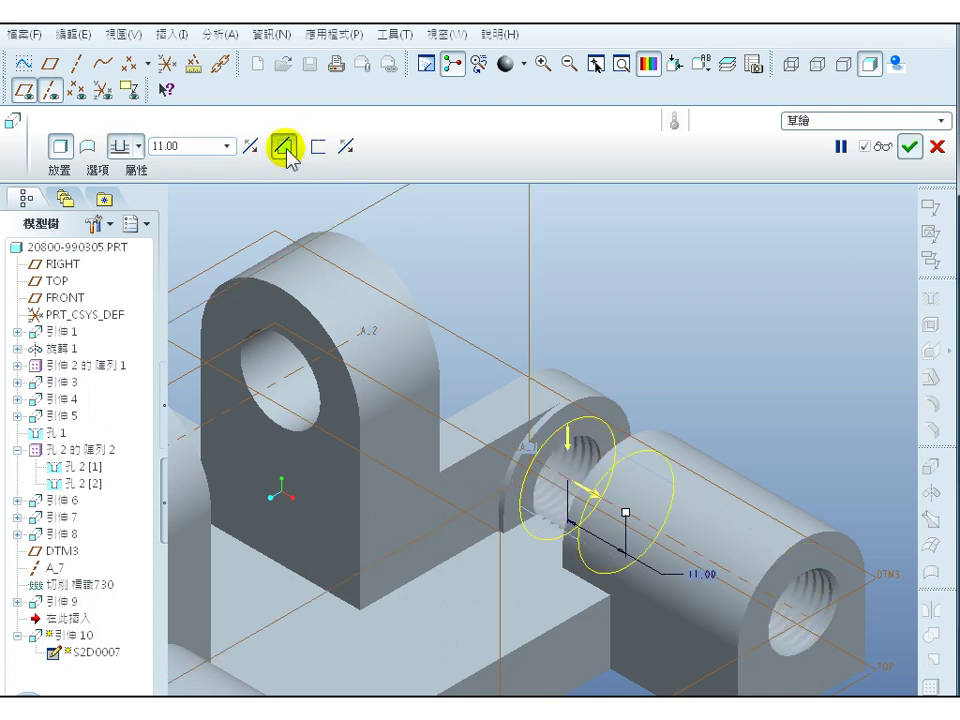
left_click(909, 149)
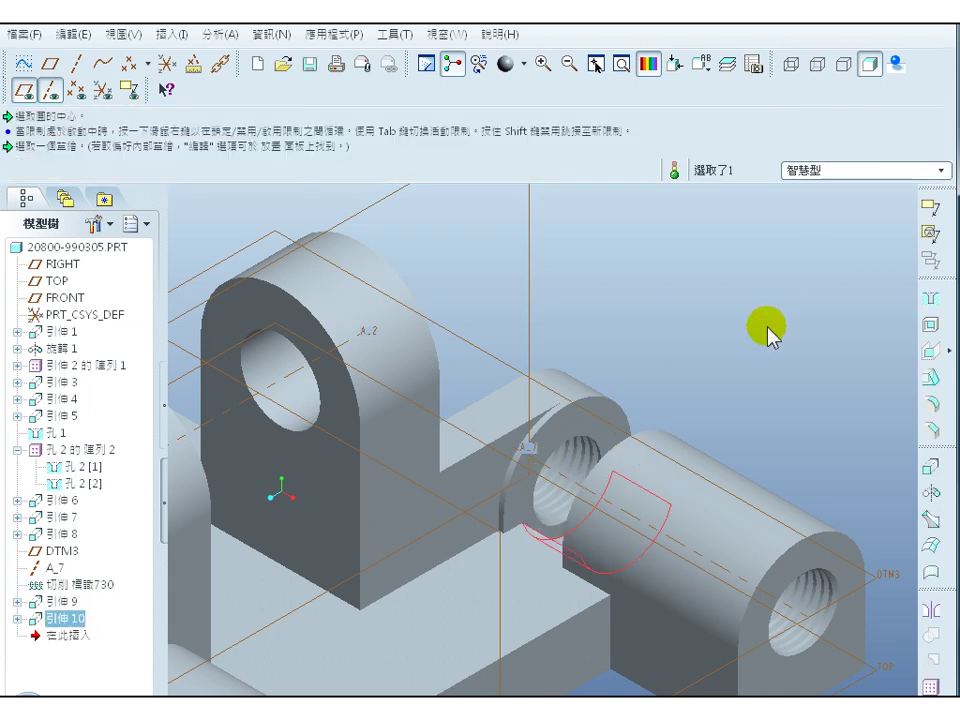
- Start a new simple hole and place it on the top face of the base plate beside the upright lug
middle_click_drag(755, 372, 744, 429)
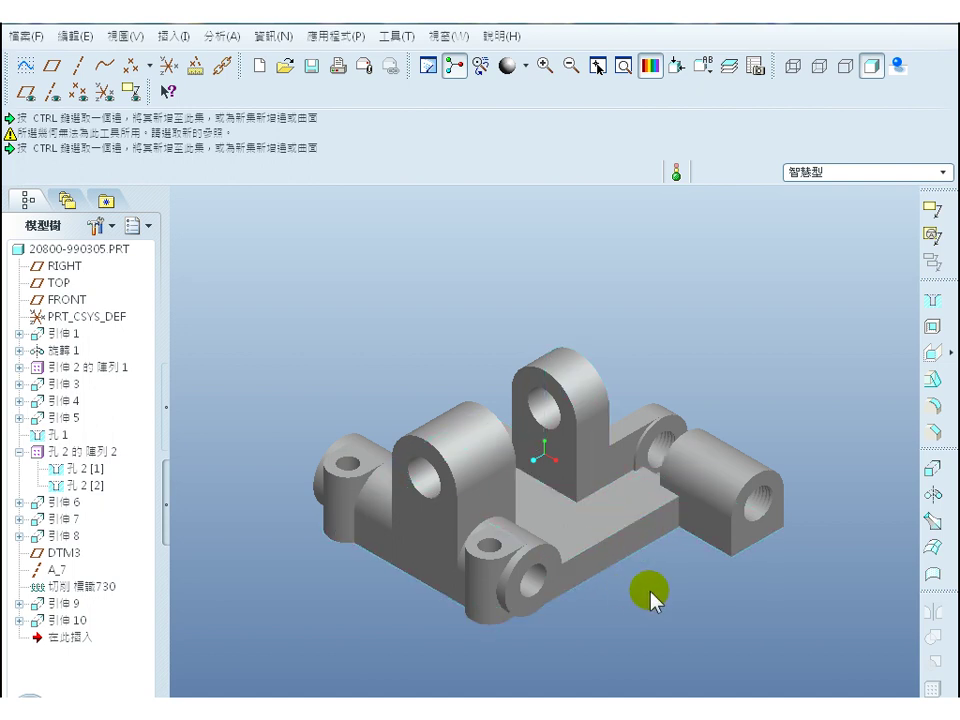
left_click(931, 299)
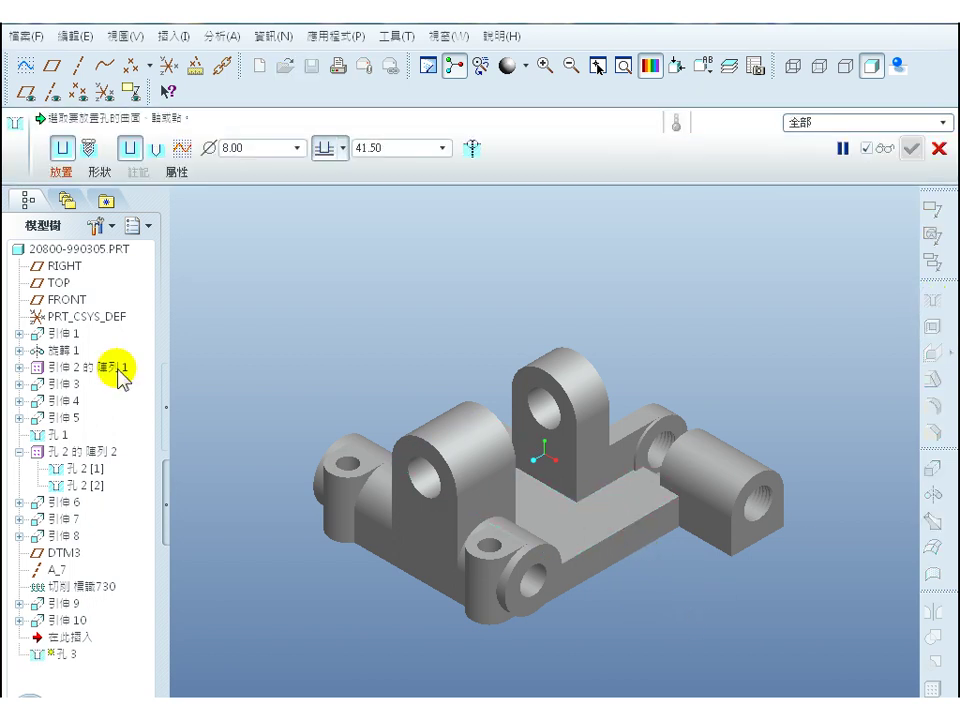
left_click(60, 175)
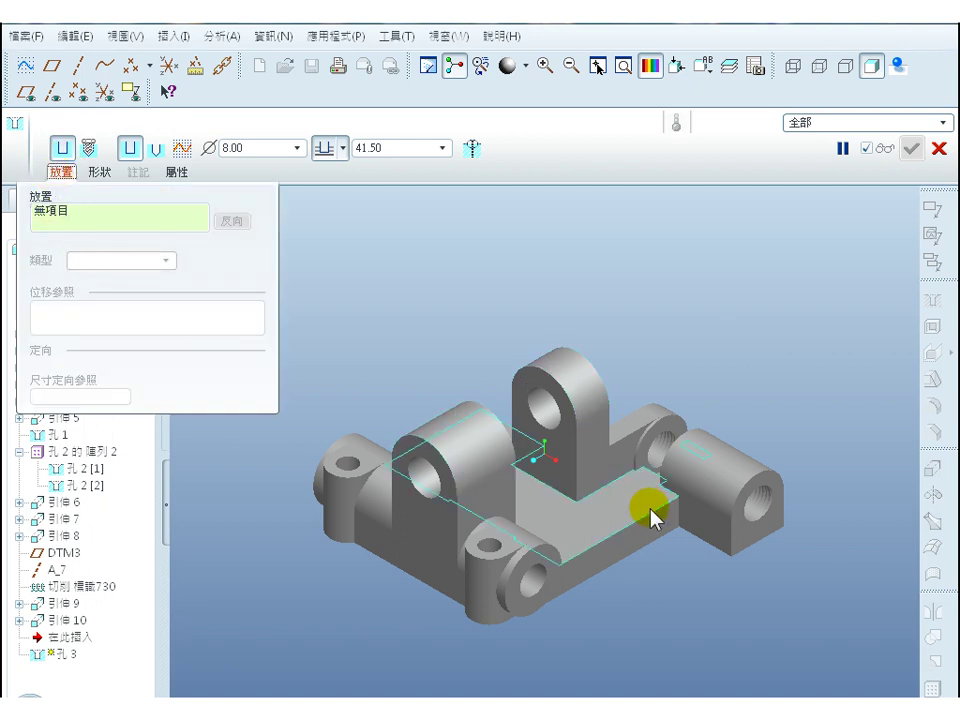
left_click(616, 505)
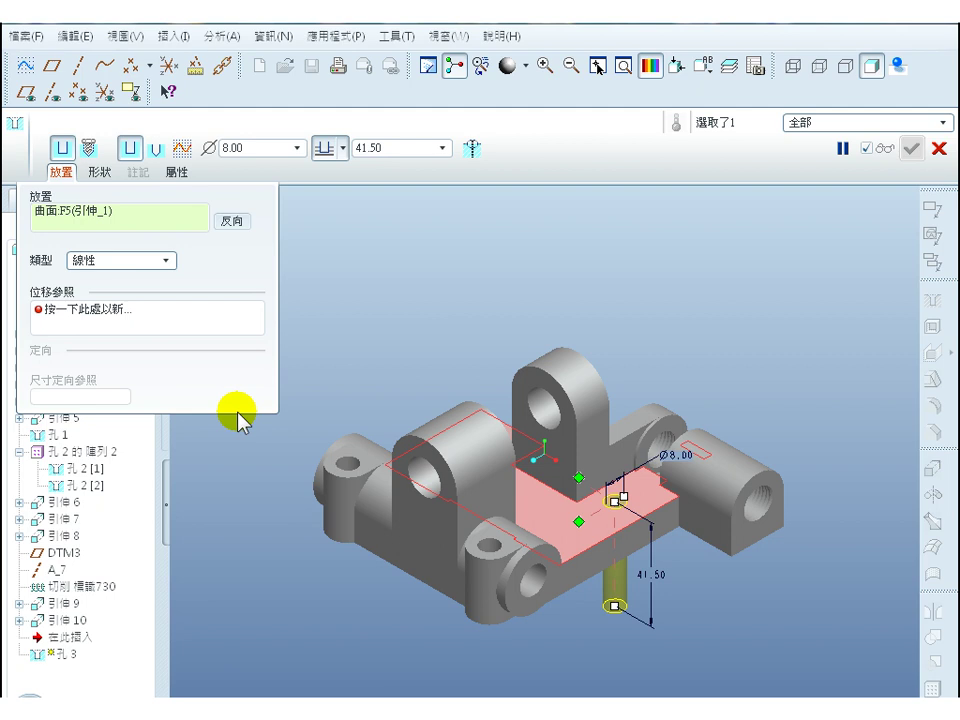
- Assign the base plate's long front side face as the hole's first offset reference and set that offset to 12 mm
left_click_drag(578, 521, 655, 520)
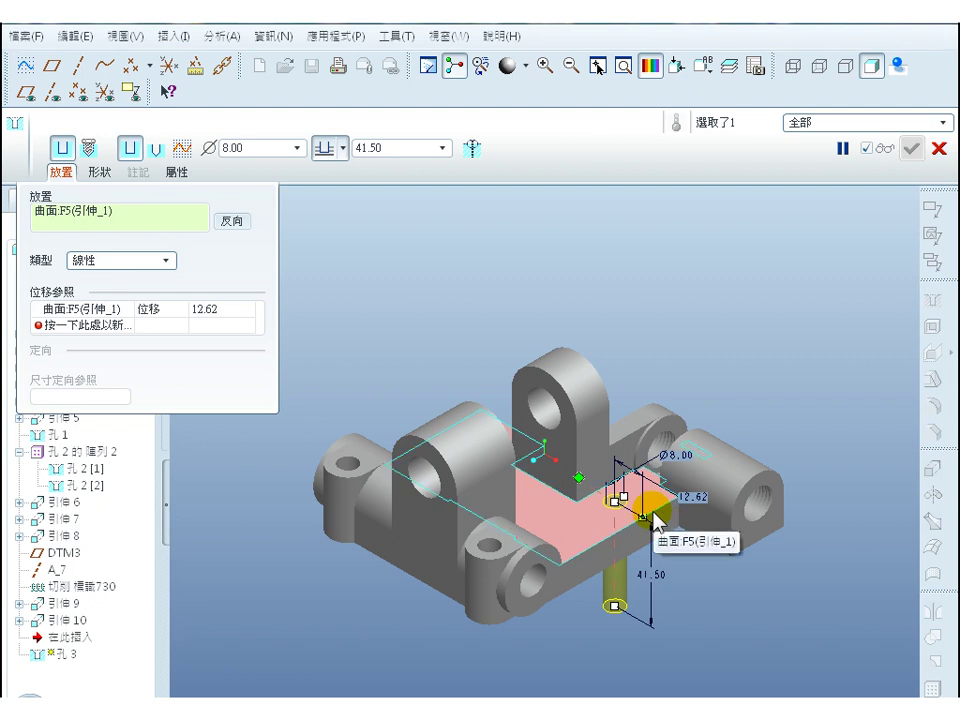
left_click(229, 309)
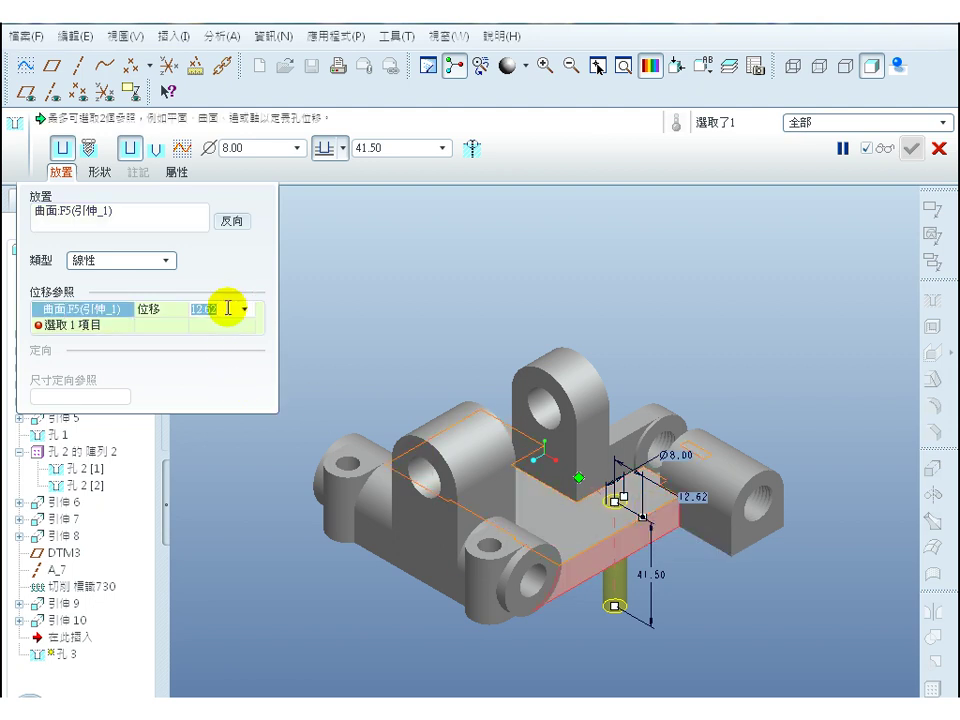
type("12")
key("Return")
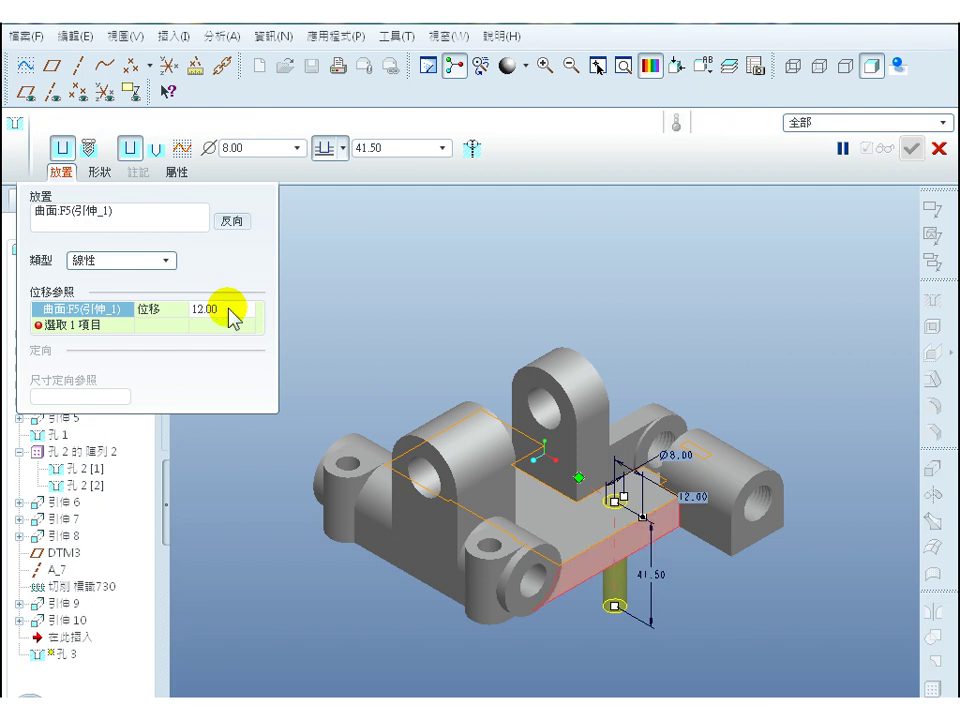